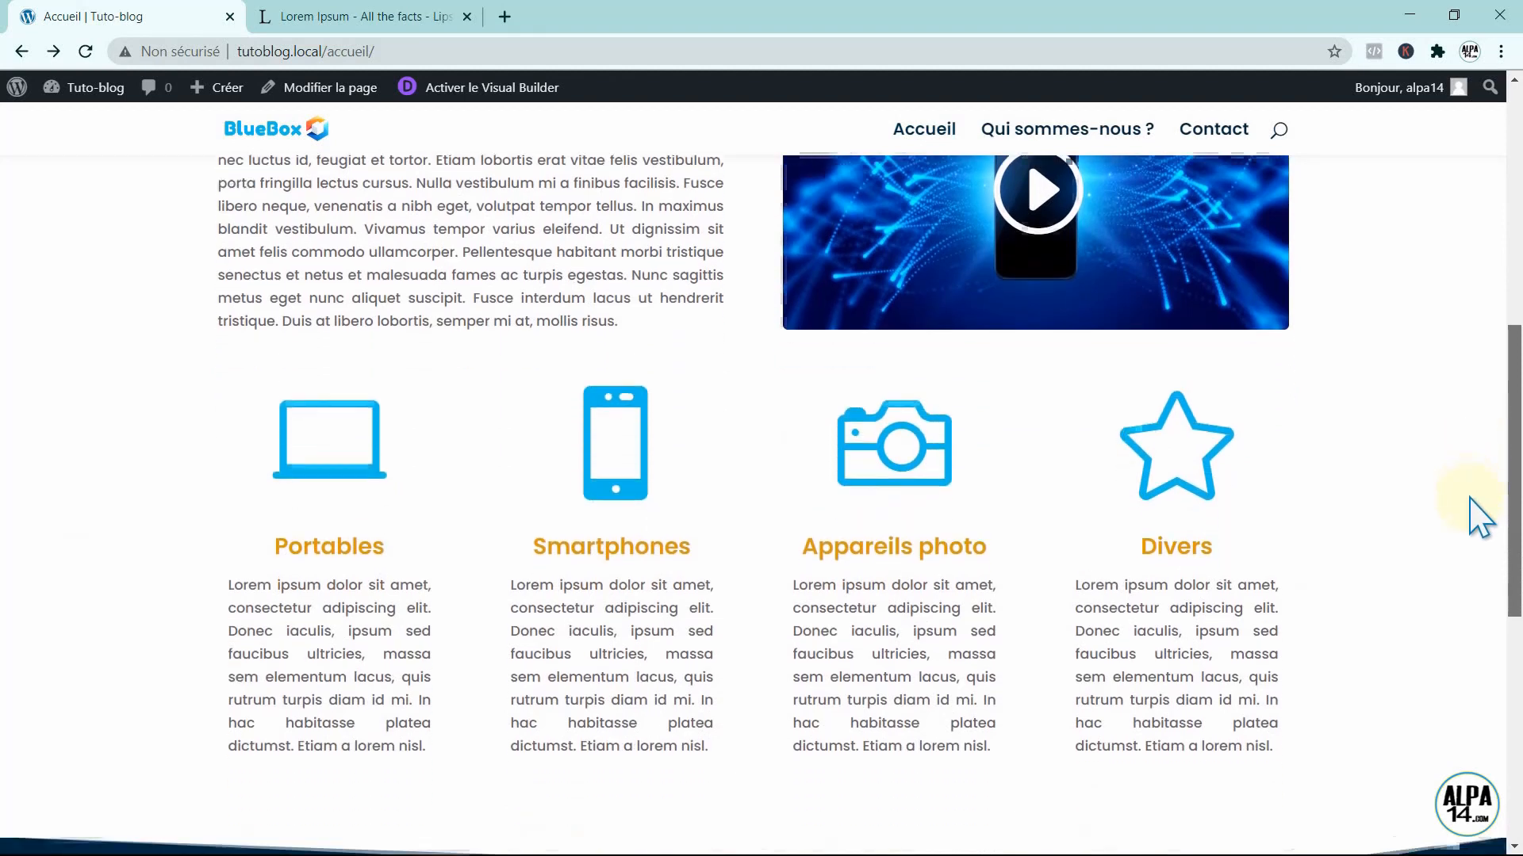
- Look through the home page's four product sections and its footer
{"action": "scroll", "coordinate": [1473, 667], "scroll_direction": "down", "scroll_amount": 3}
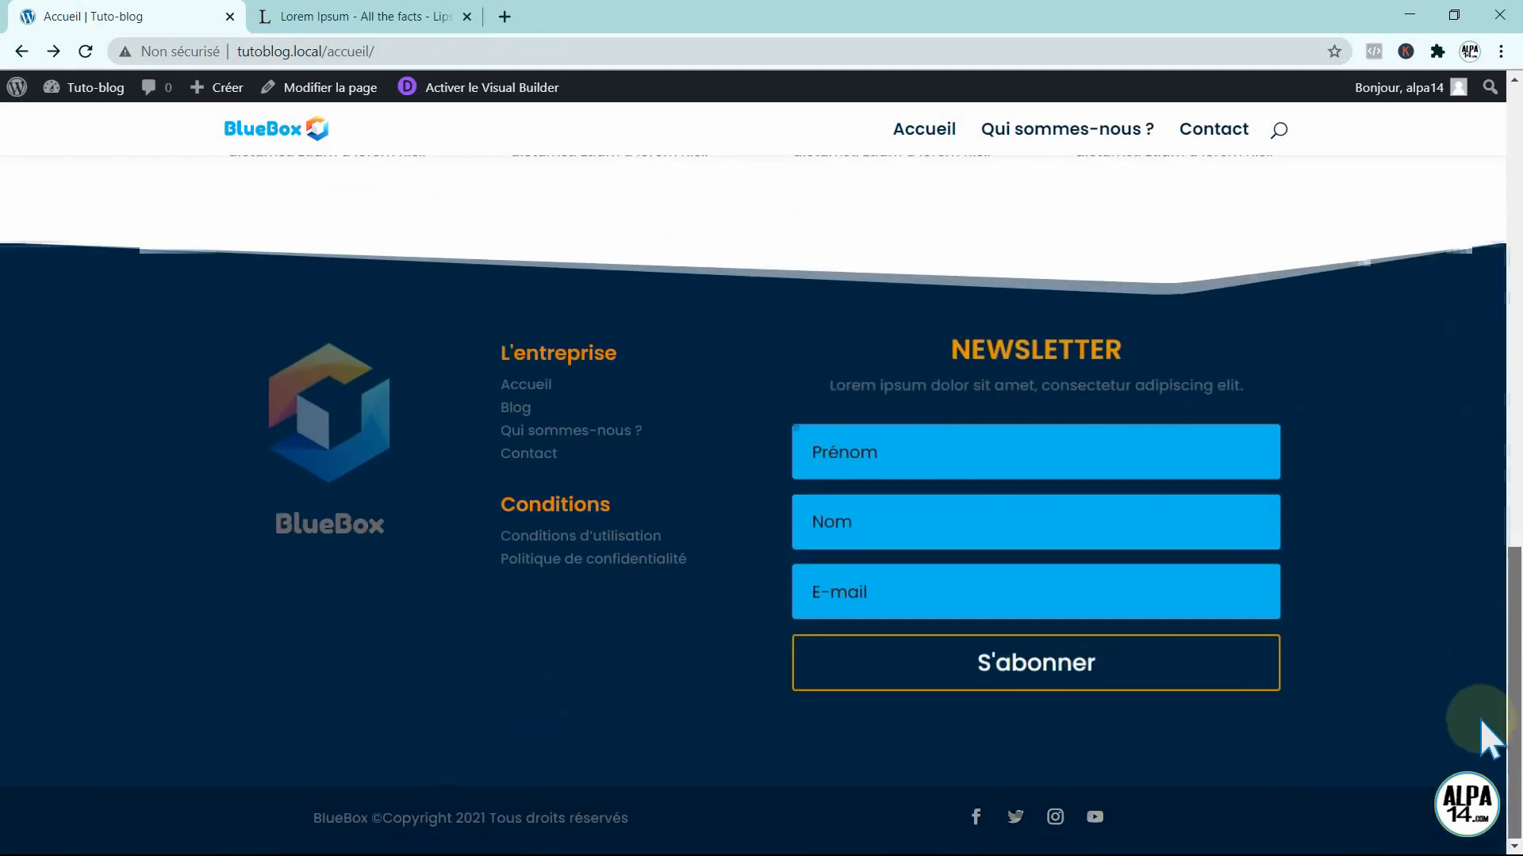
{"action": "left_click_drag", "start_coordinate": [1494, 759], "coordinate": [1516, 646]}
{"action": "scroll", "coordinate": [1518, 644], "scroll_direction": "up", "scroll_amount": 7}
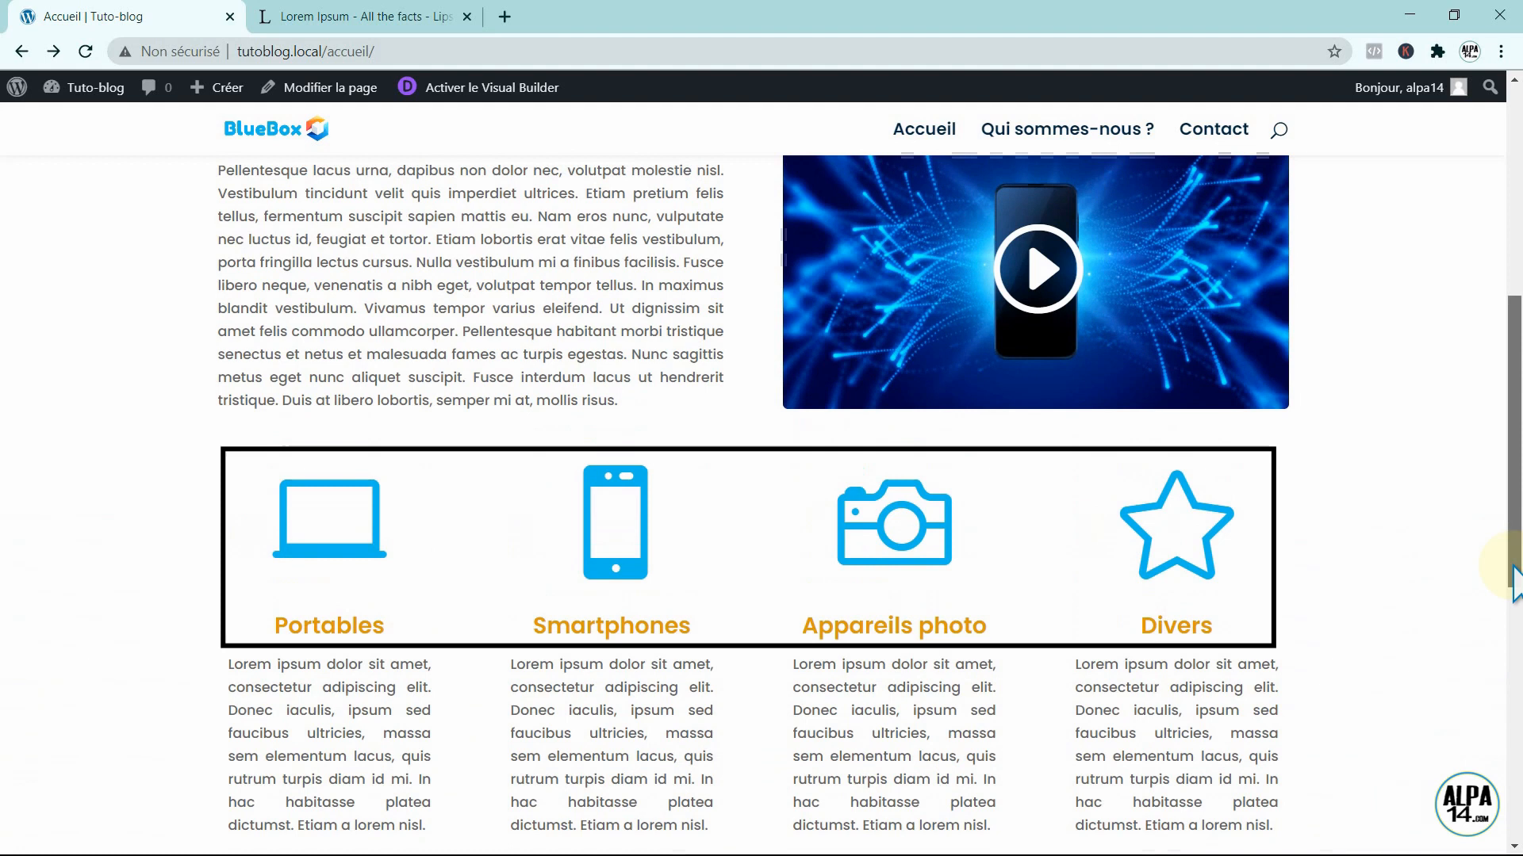
{"action": "left_click_drag", "start_coordinate": [1513, 566], "coordinate": [1522, 390]}
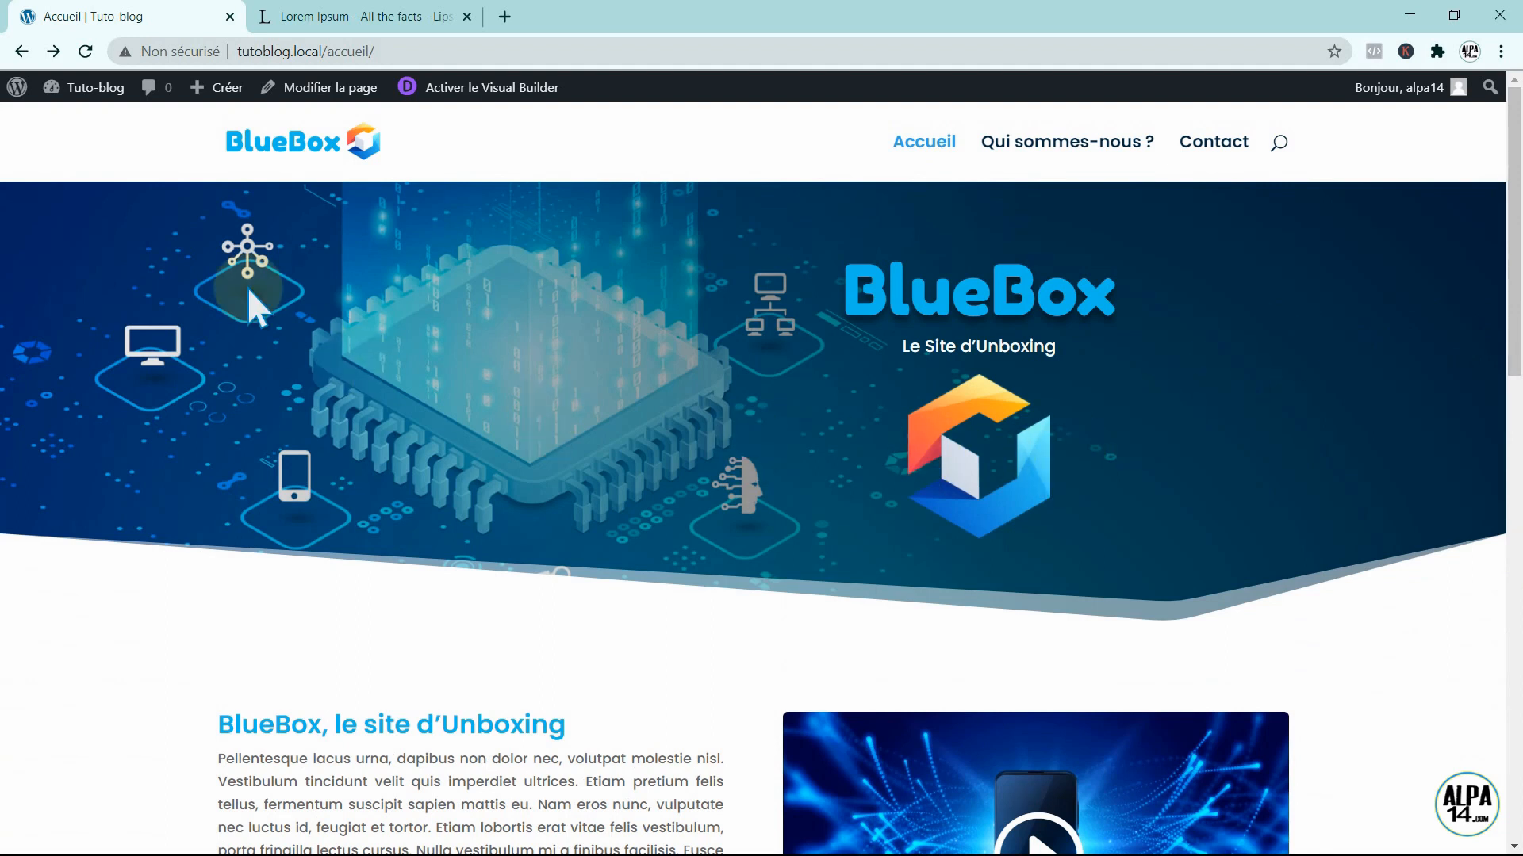
- Go to the site's administration area and list all articles
{"action": "mouse_move", "coordinate": [16, 89]}
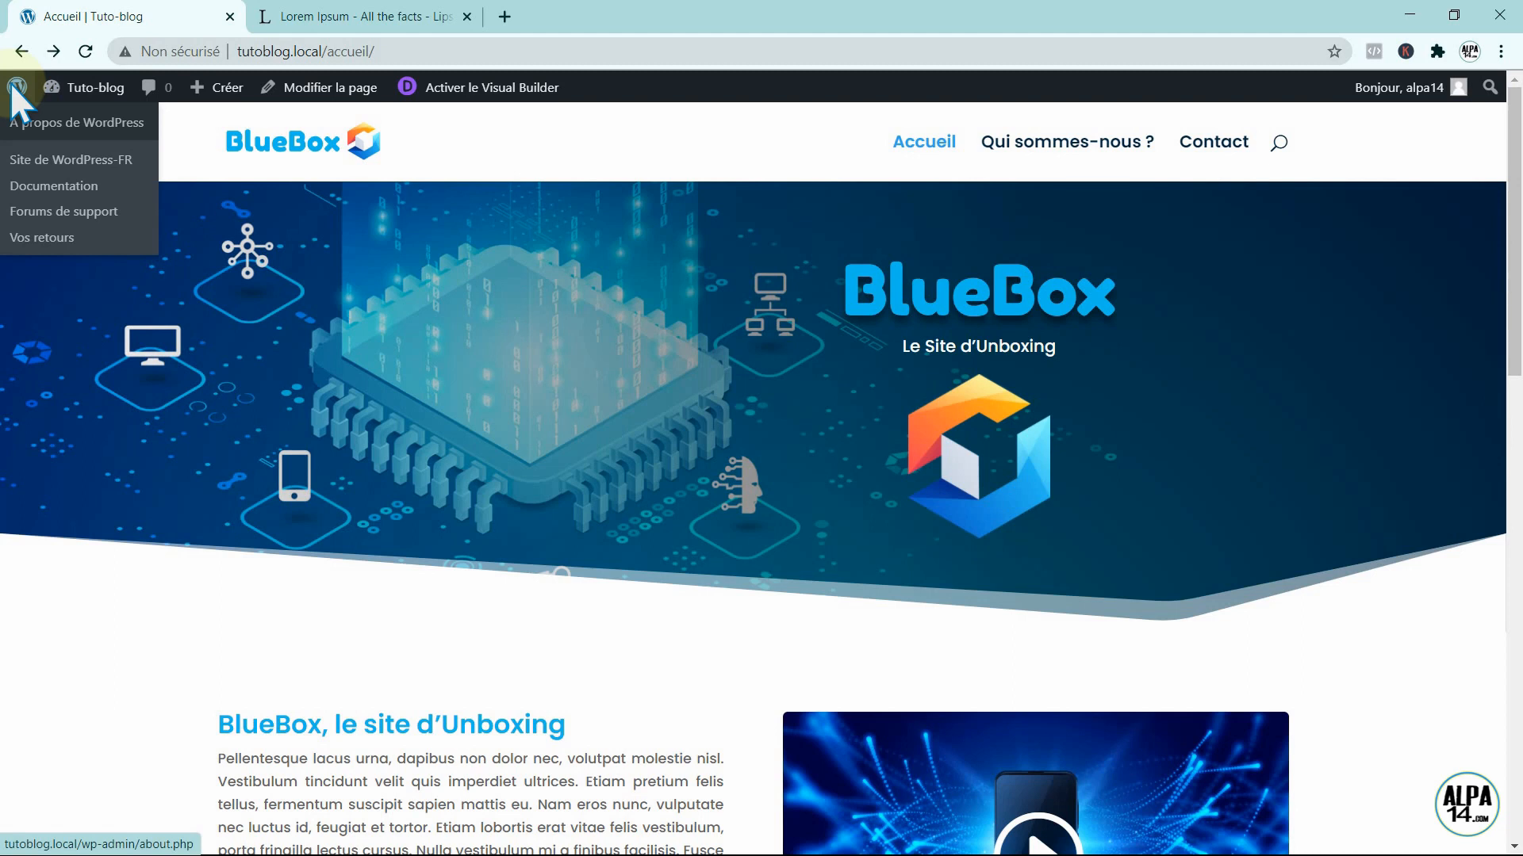
{"action": "left_click", "coordinate": [12, 83]}
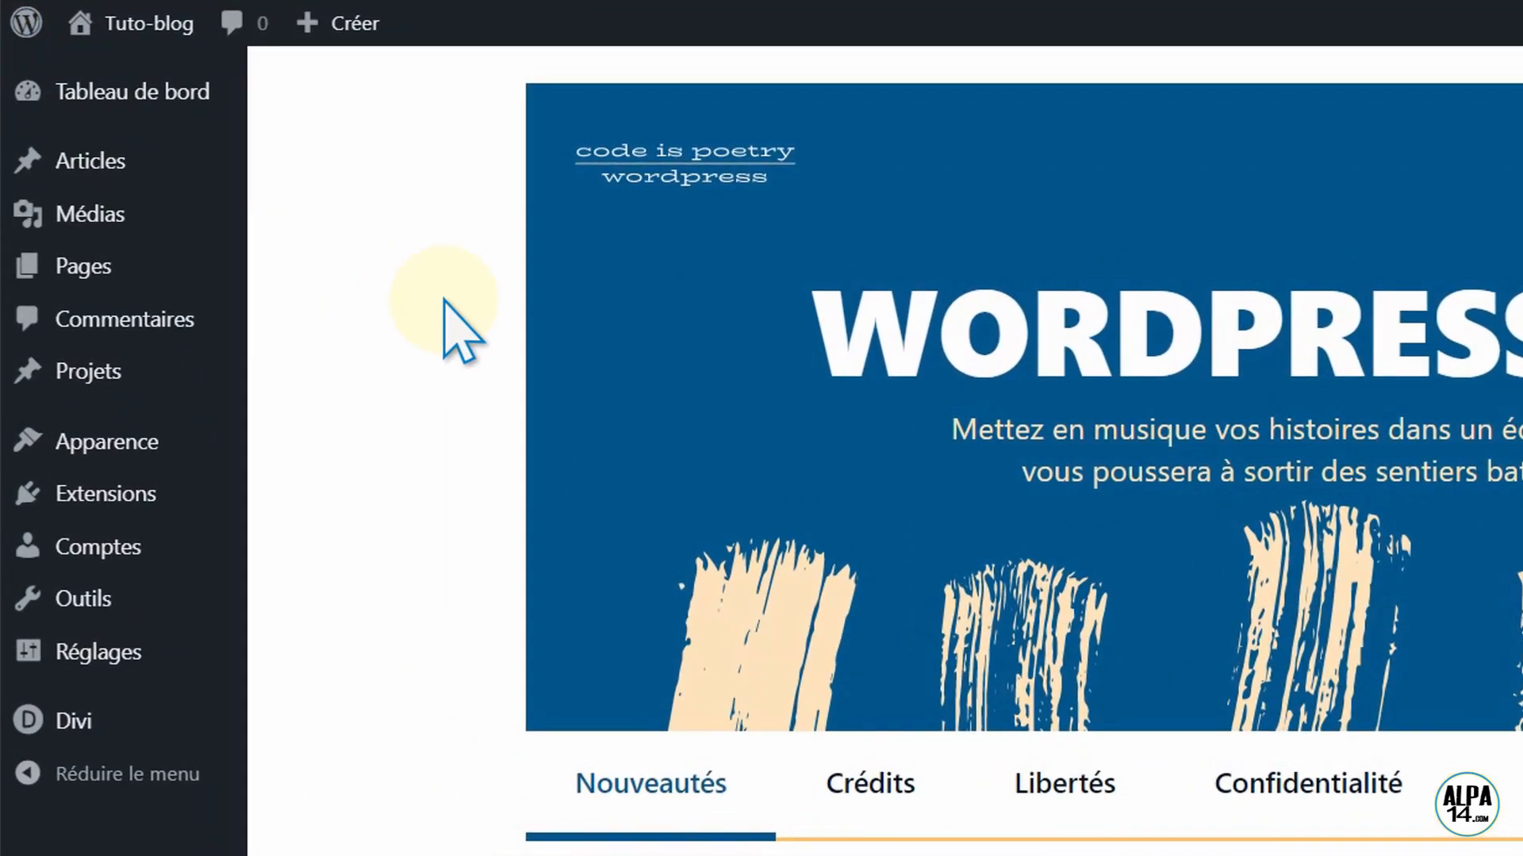
{"action": "mouse_move", "coordinate": [85, 268]}
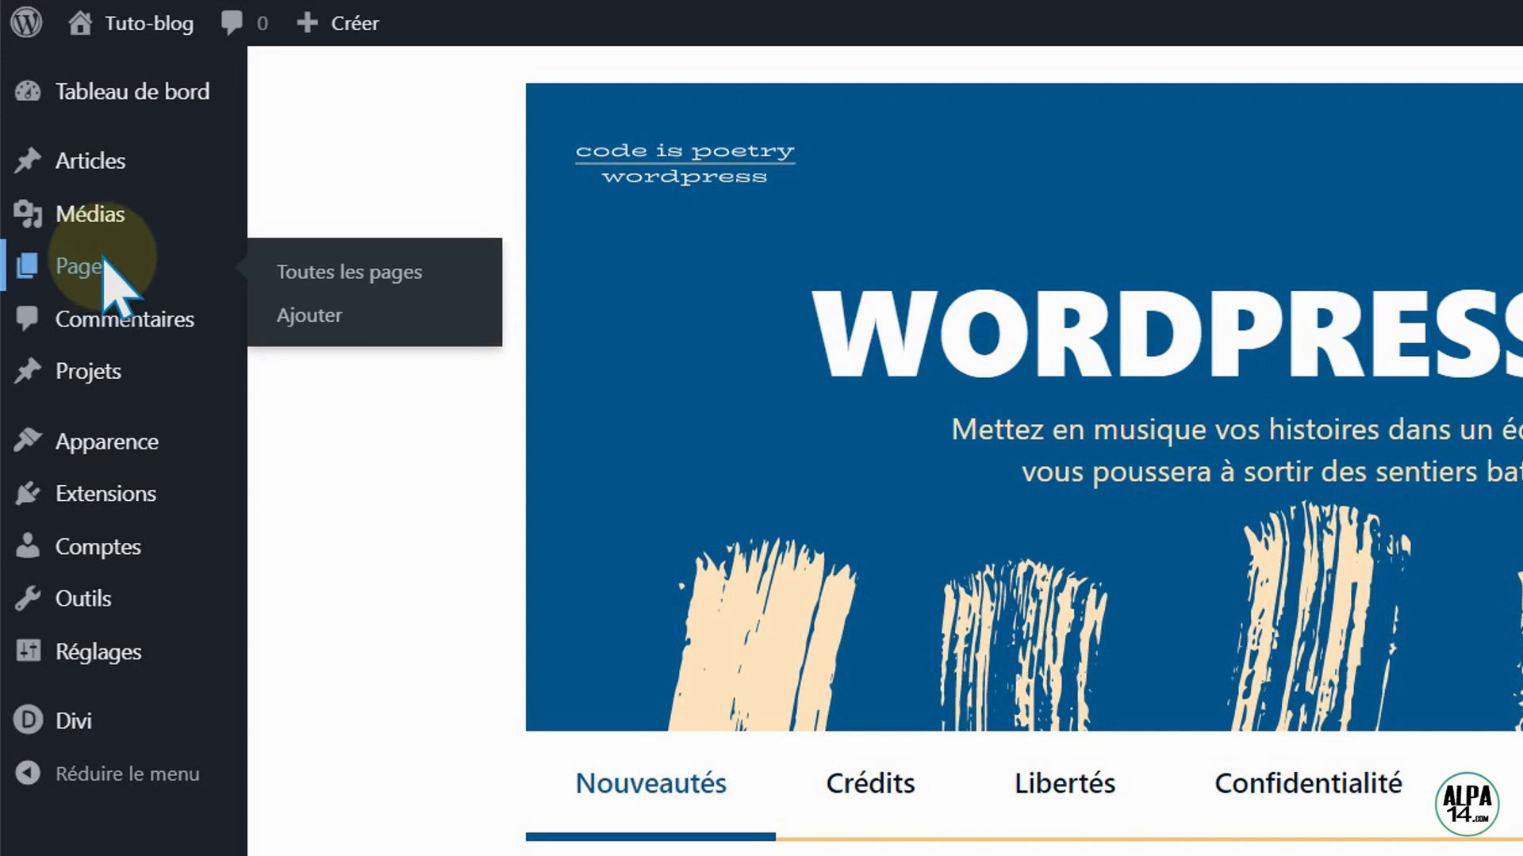
{"action": "mouse_move", "coordinate": [107, 168]}
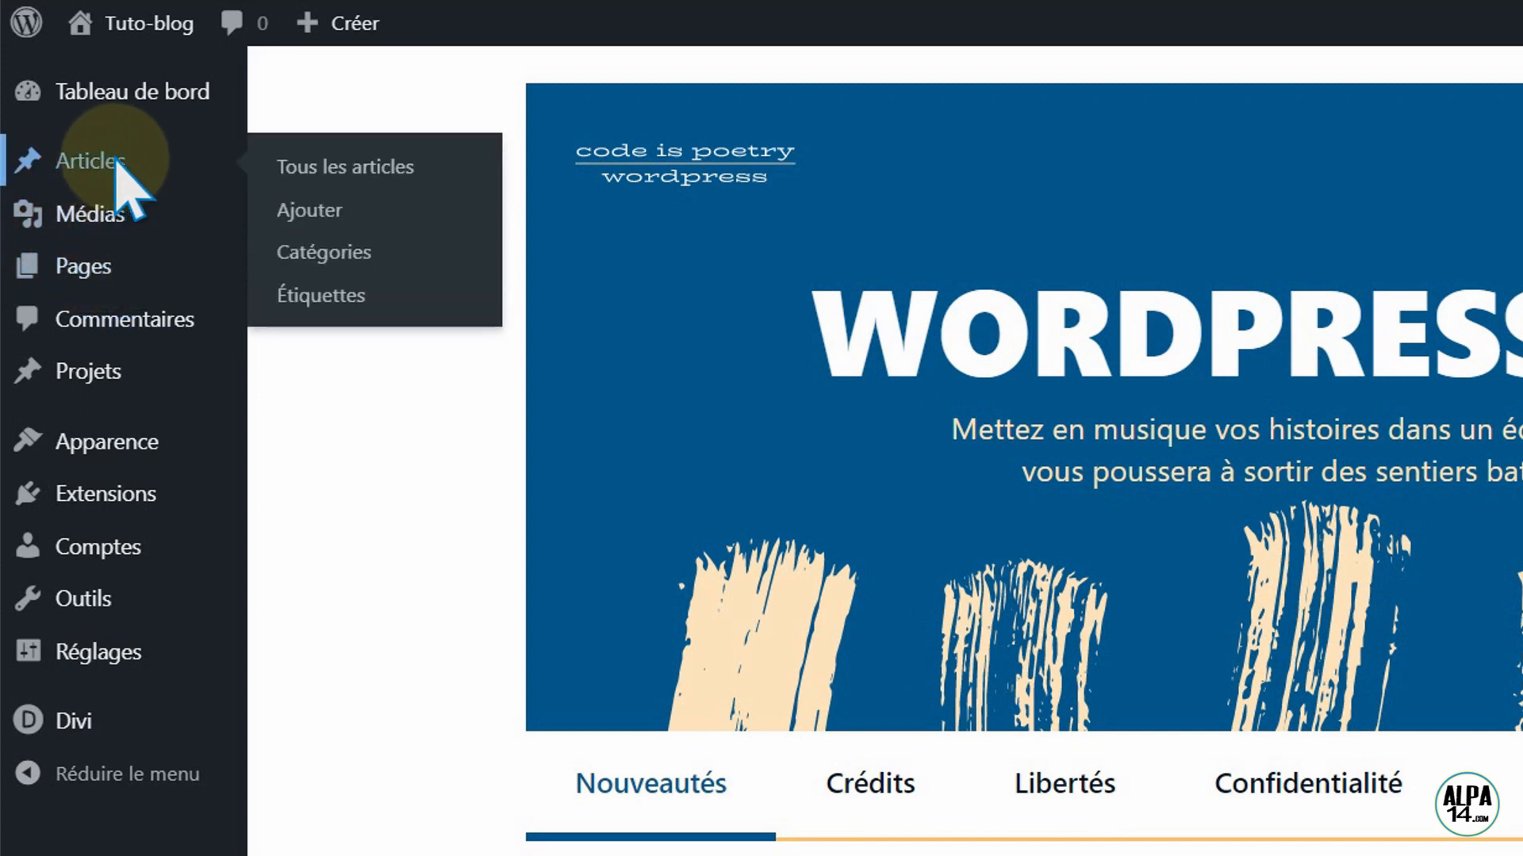
{"action": "left_click", "coordinate": [310, 190]}
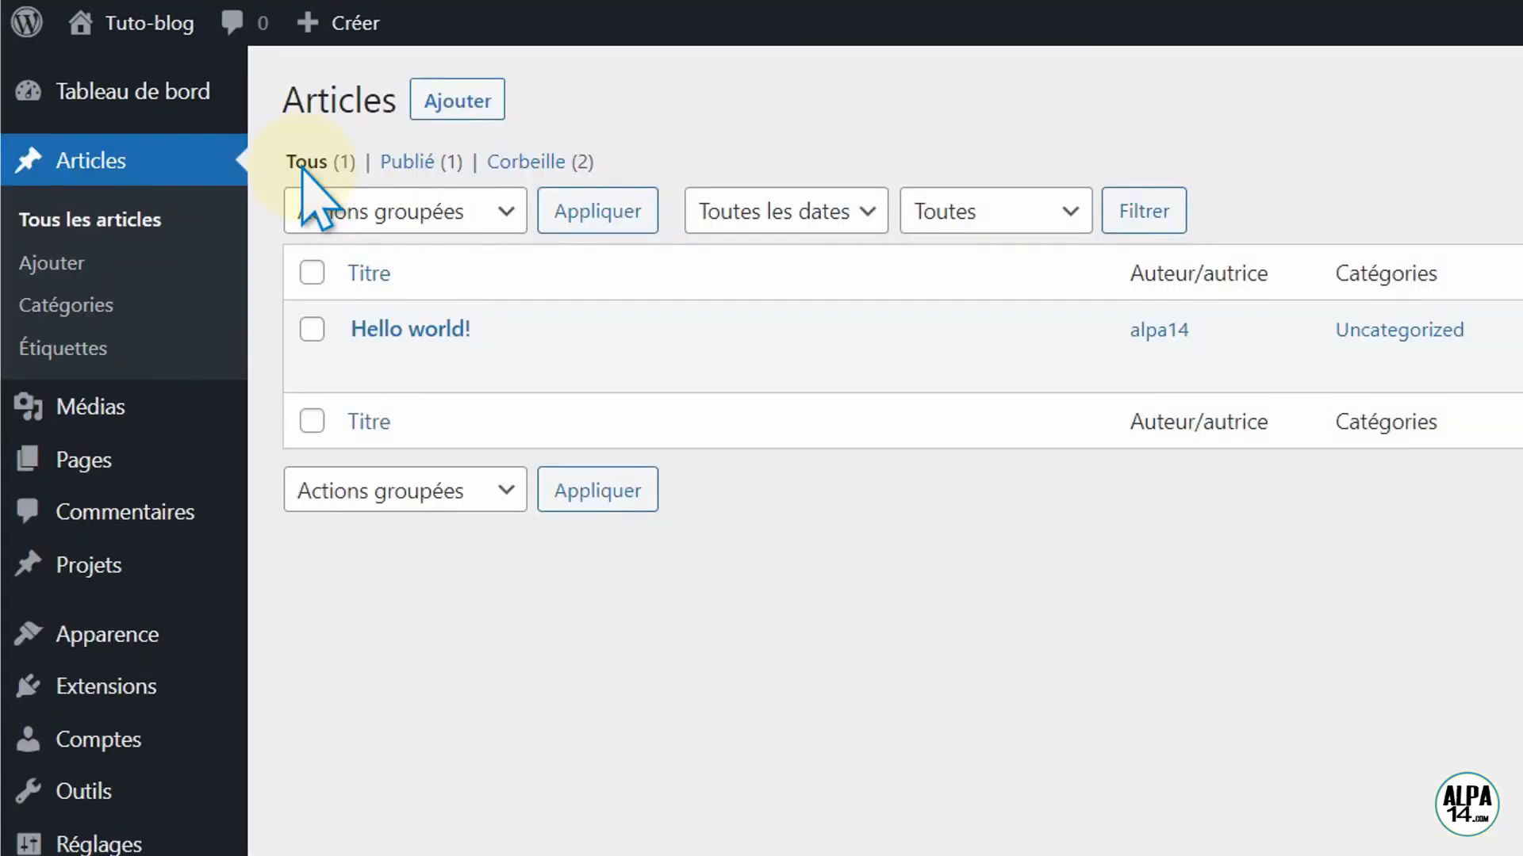
- View the comments on the "Hello world!" article
{"action": "mouse_move", "coordinate": [373, 339]}
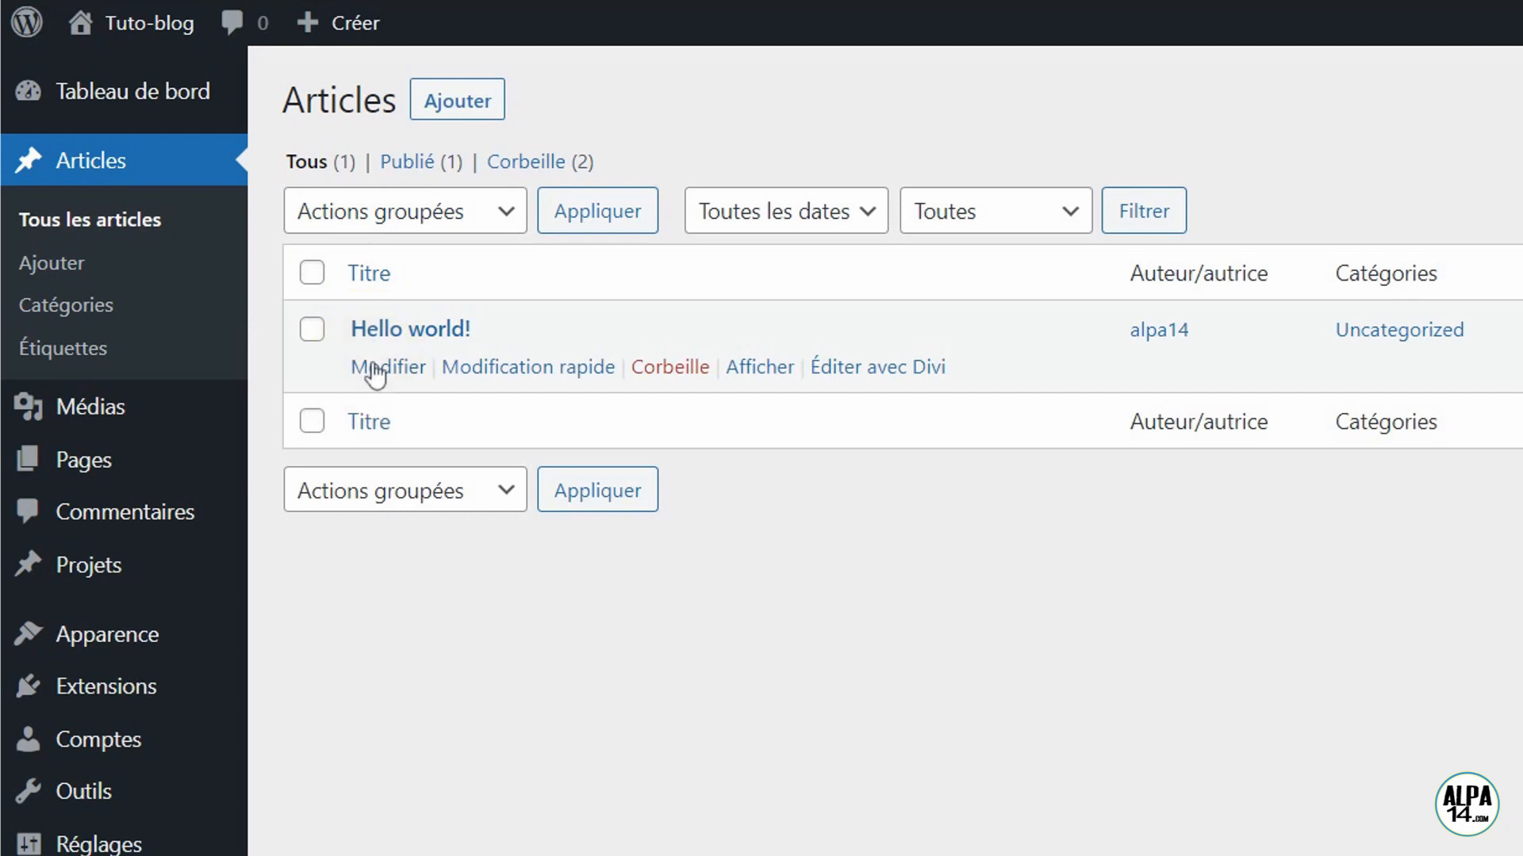
{"action": "left_click", "coordinate": [373, 369]}
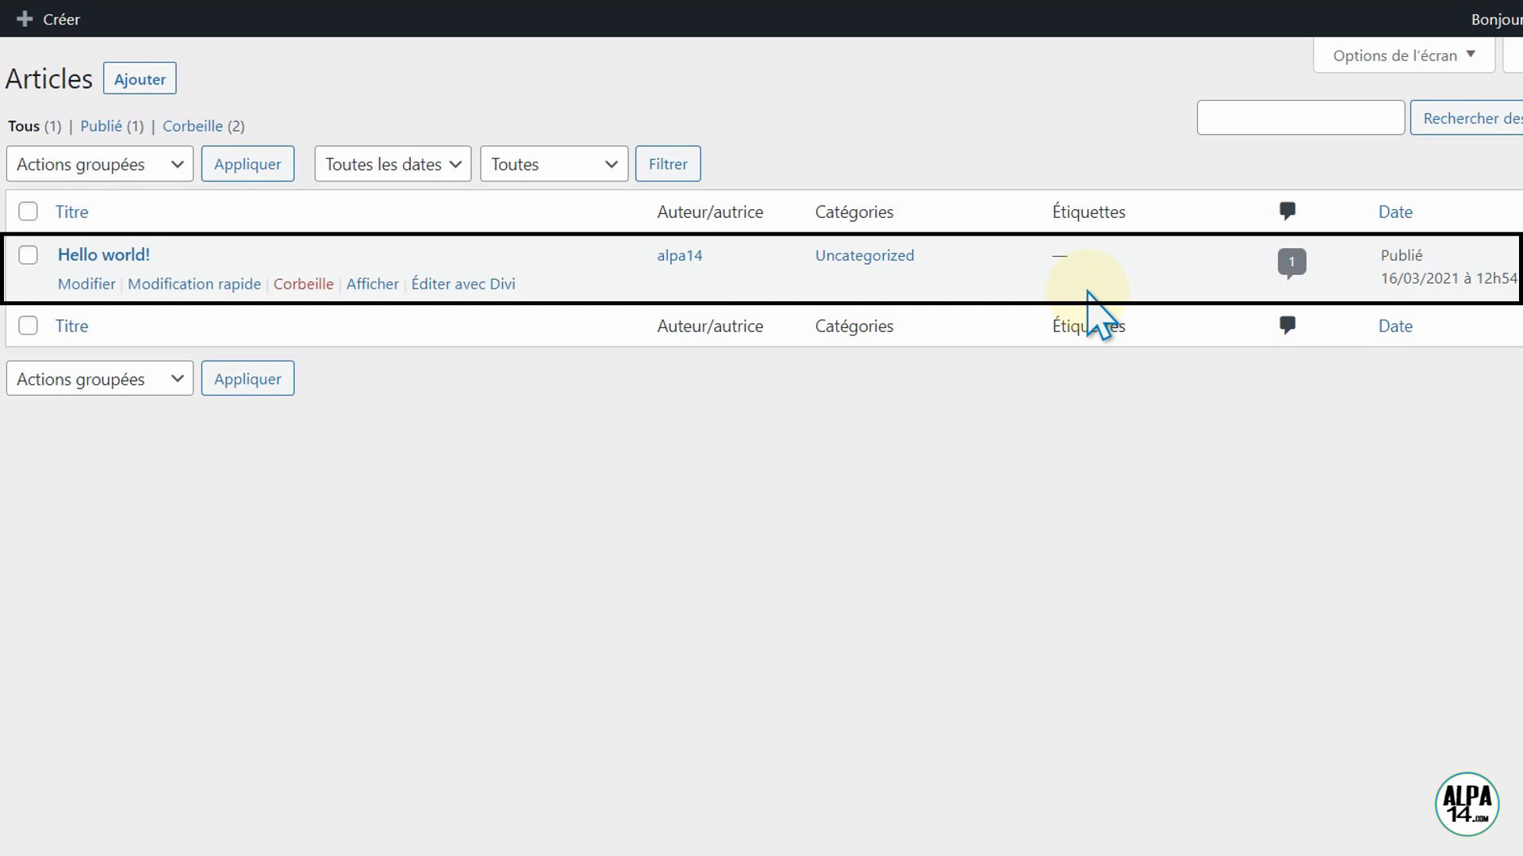
{"action": "left_click", "coordinate": [1288, 263]}
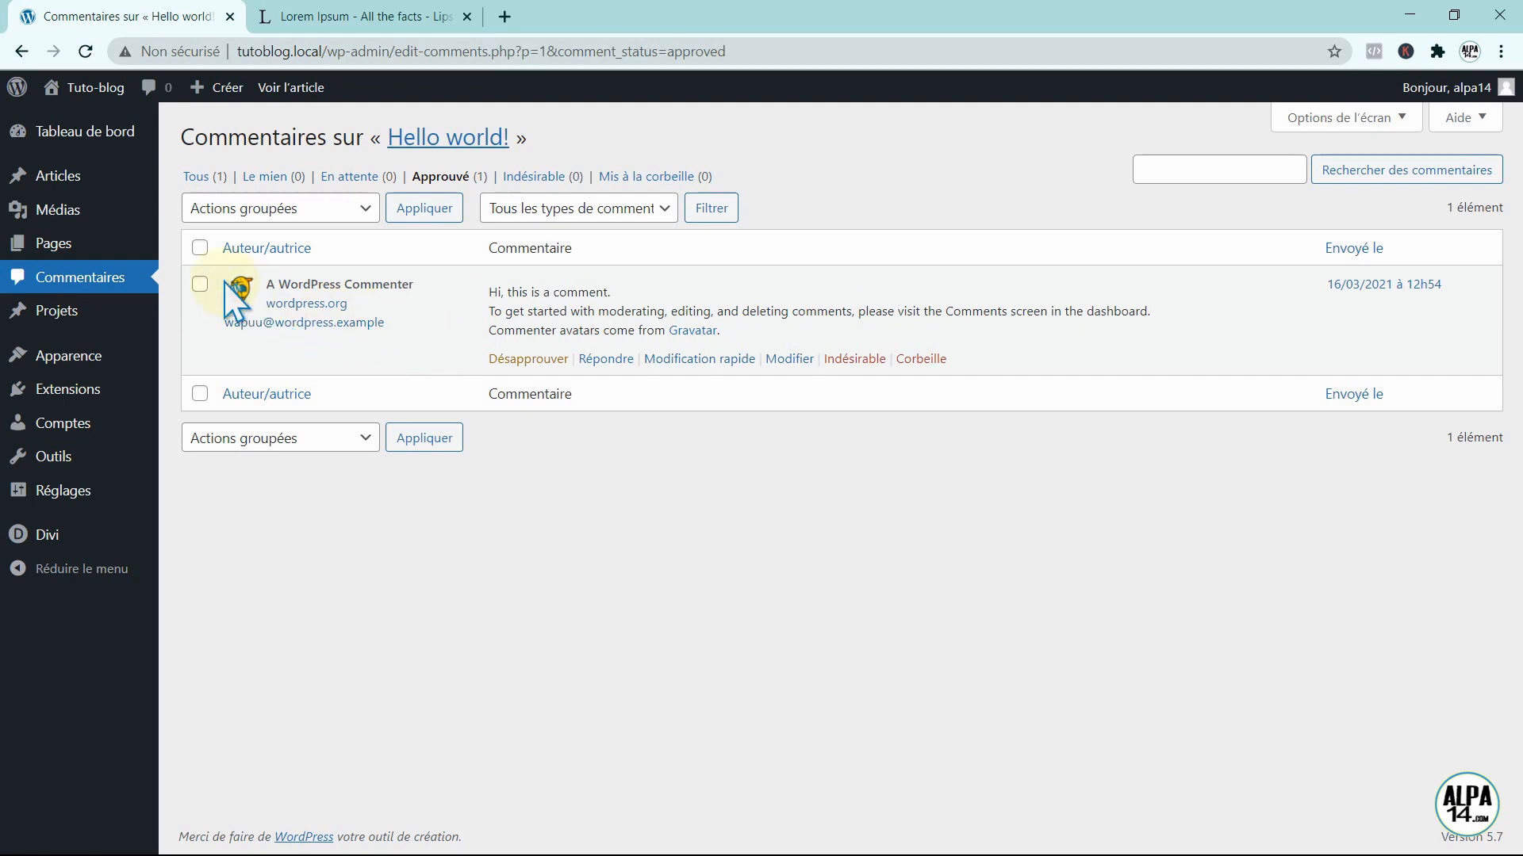
- Return to the article list and move the "Hello world!" article to the trash
{"action": "left_click", "coordinate": [49, 173]}
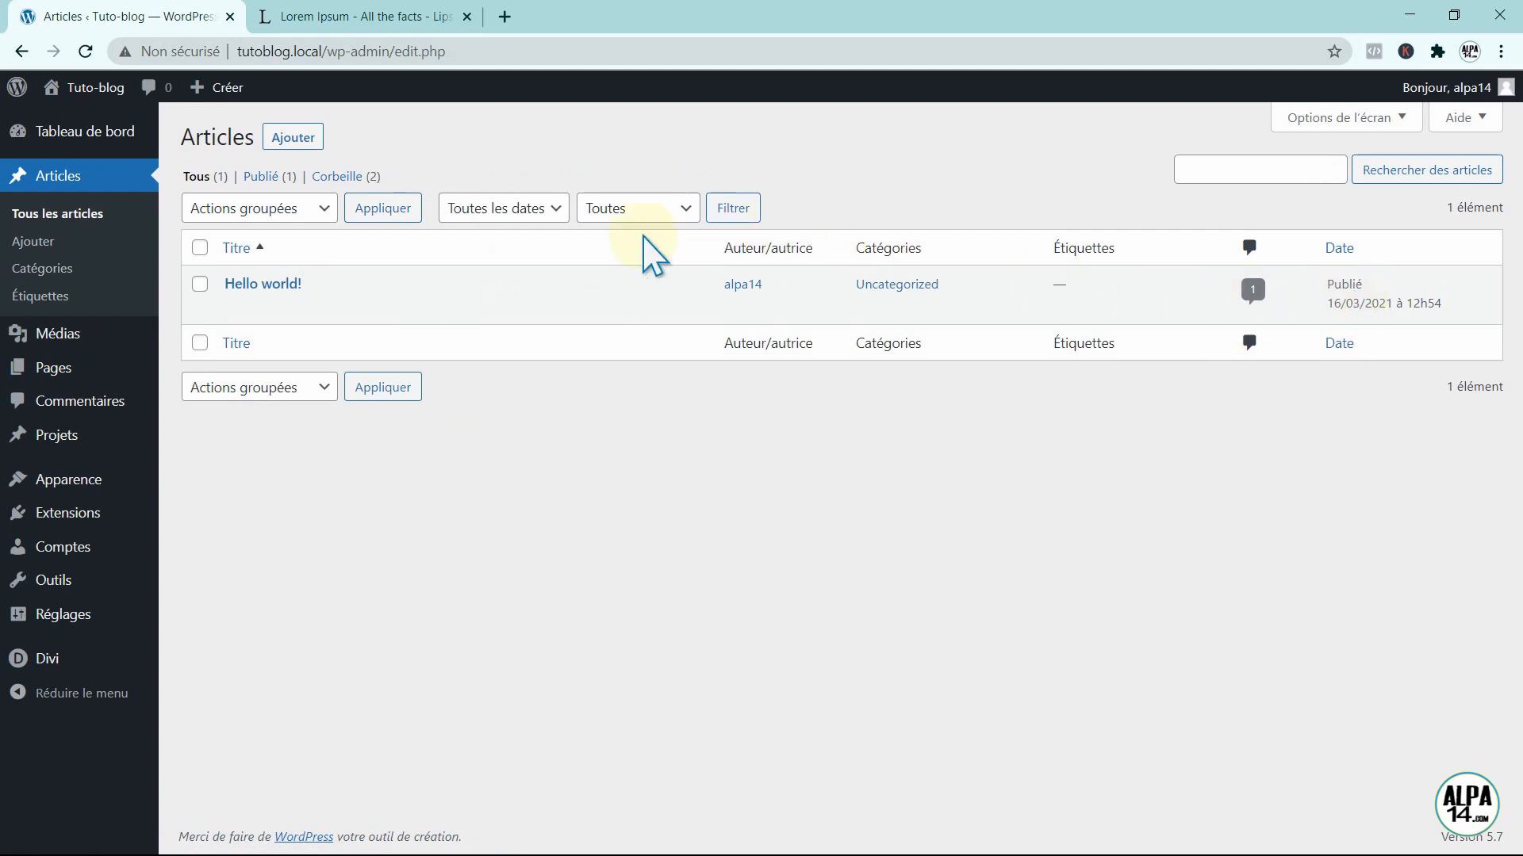
{"action": "mouse_move", "coordinate": [273, 301]}
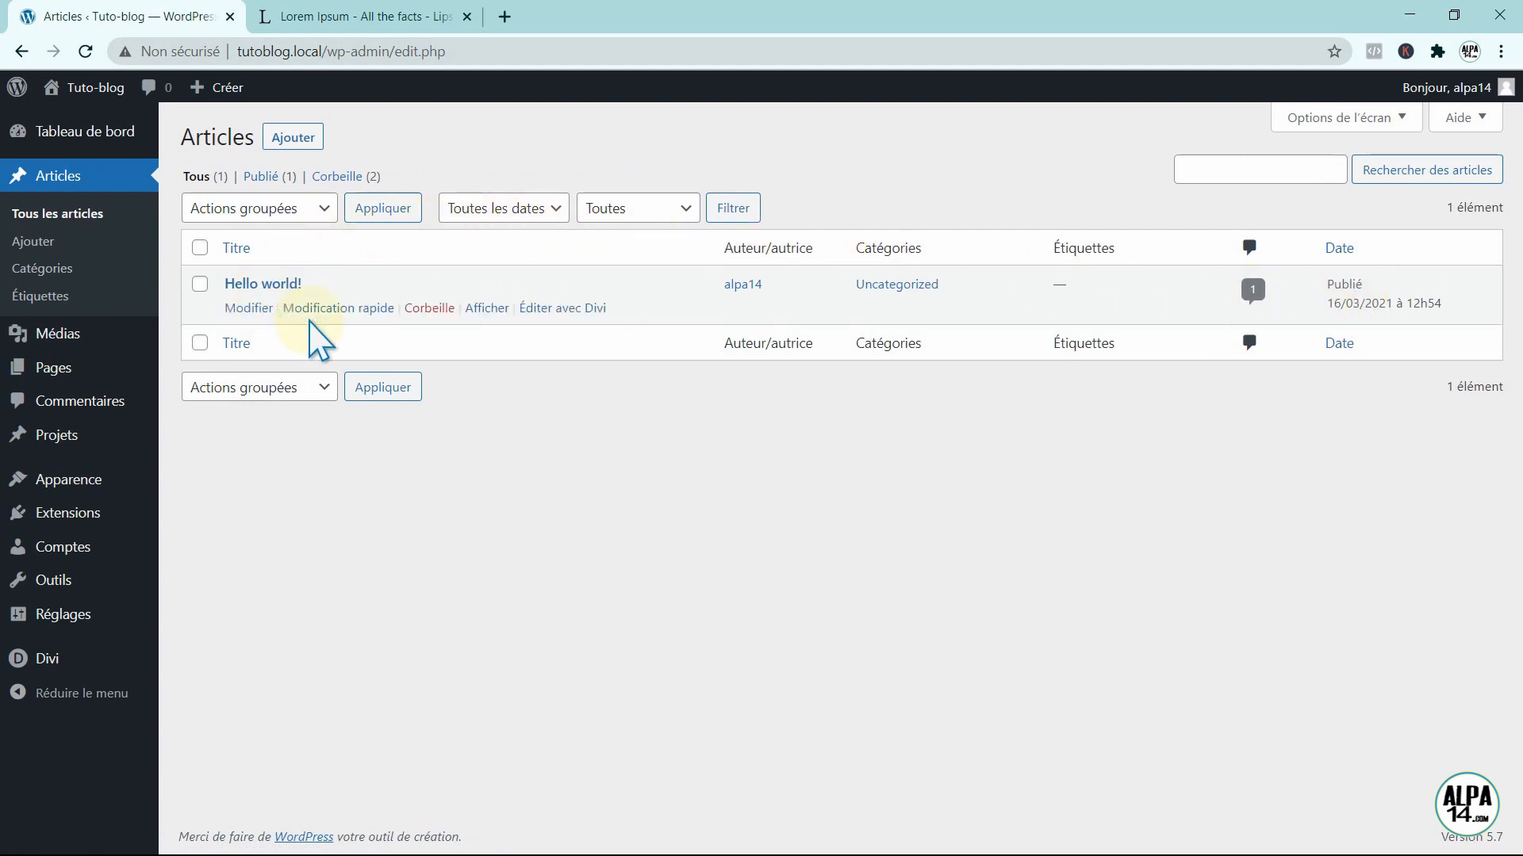
{"action": "left_click", "coordinate": [428, 310]}
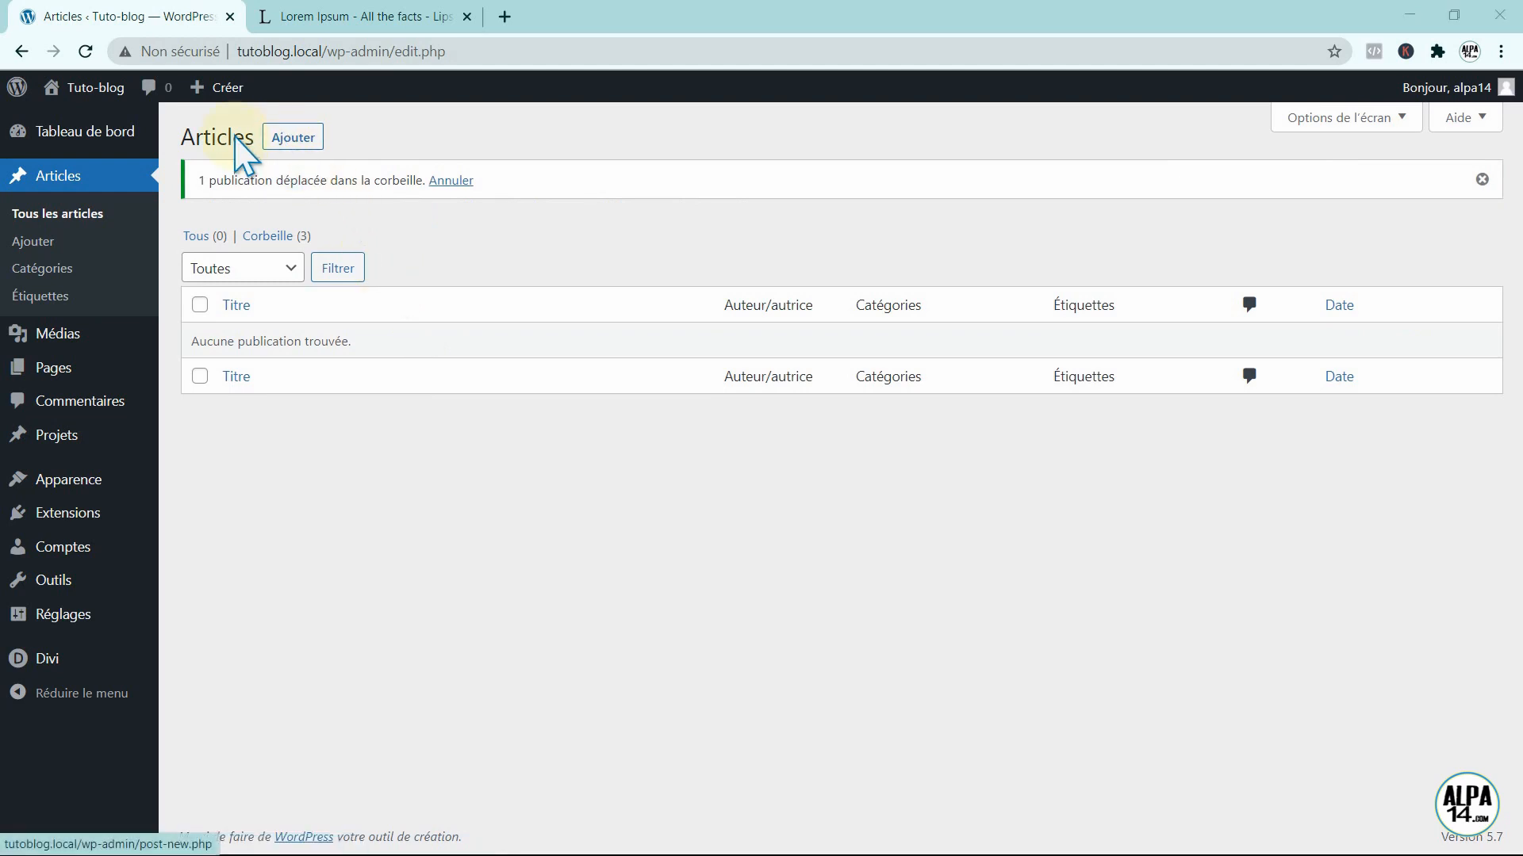
- Create a new article with the title "Portable article 1"
{"action": "left_click", "coordinate": [290, 144]}
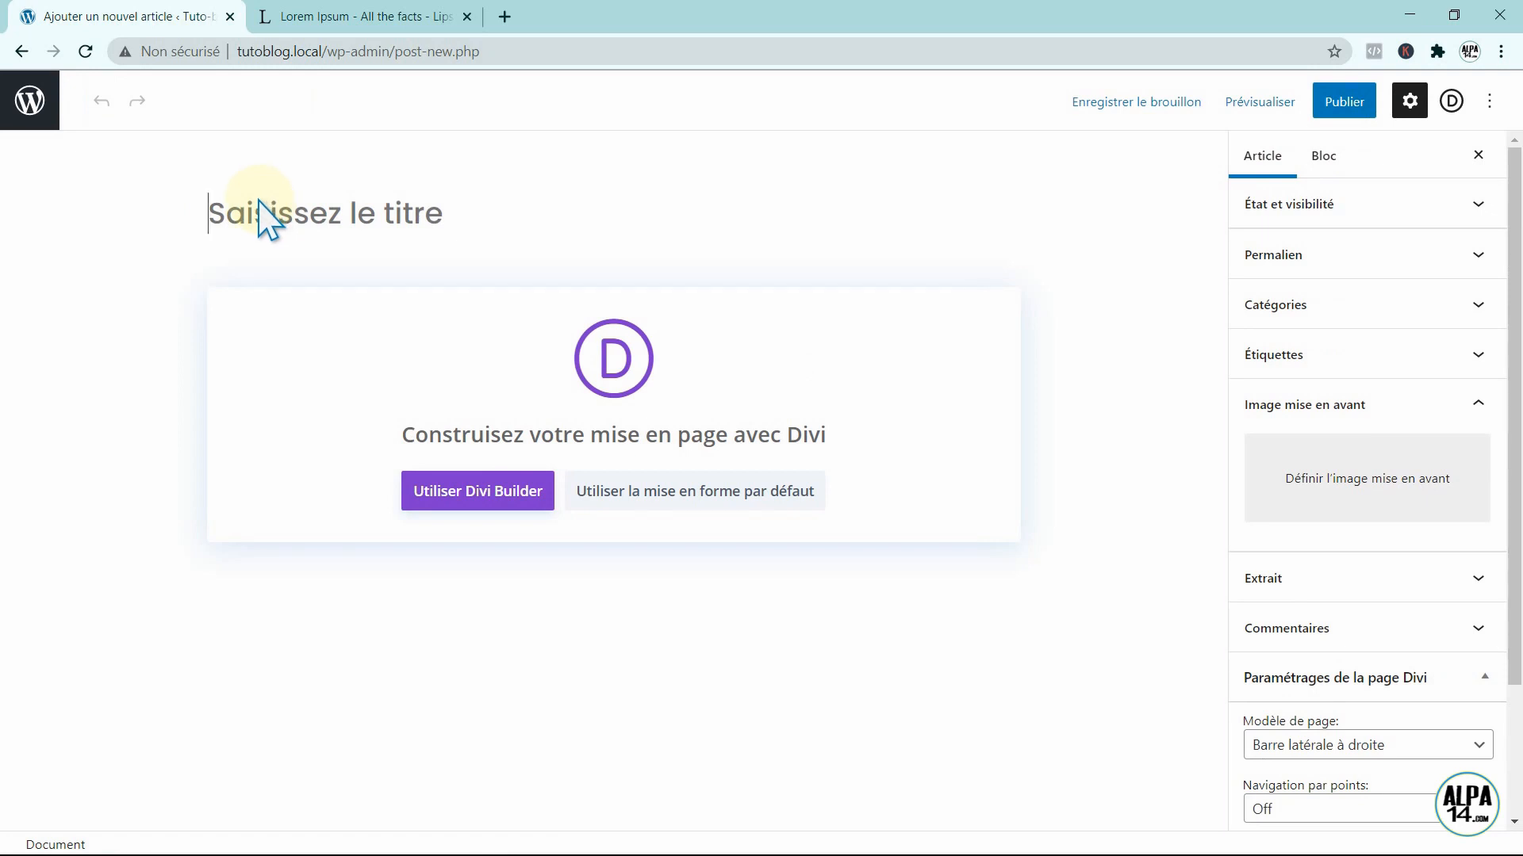
{"action": "type", "text": "Portab"}
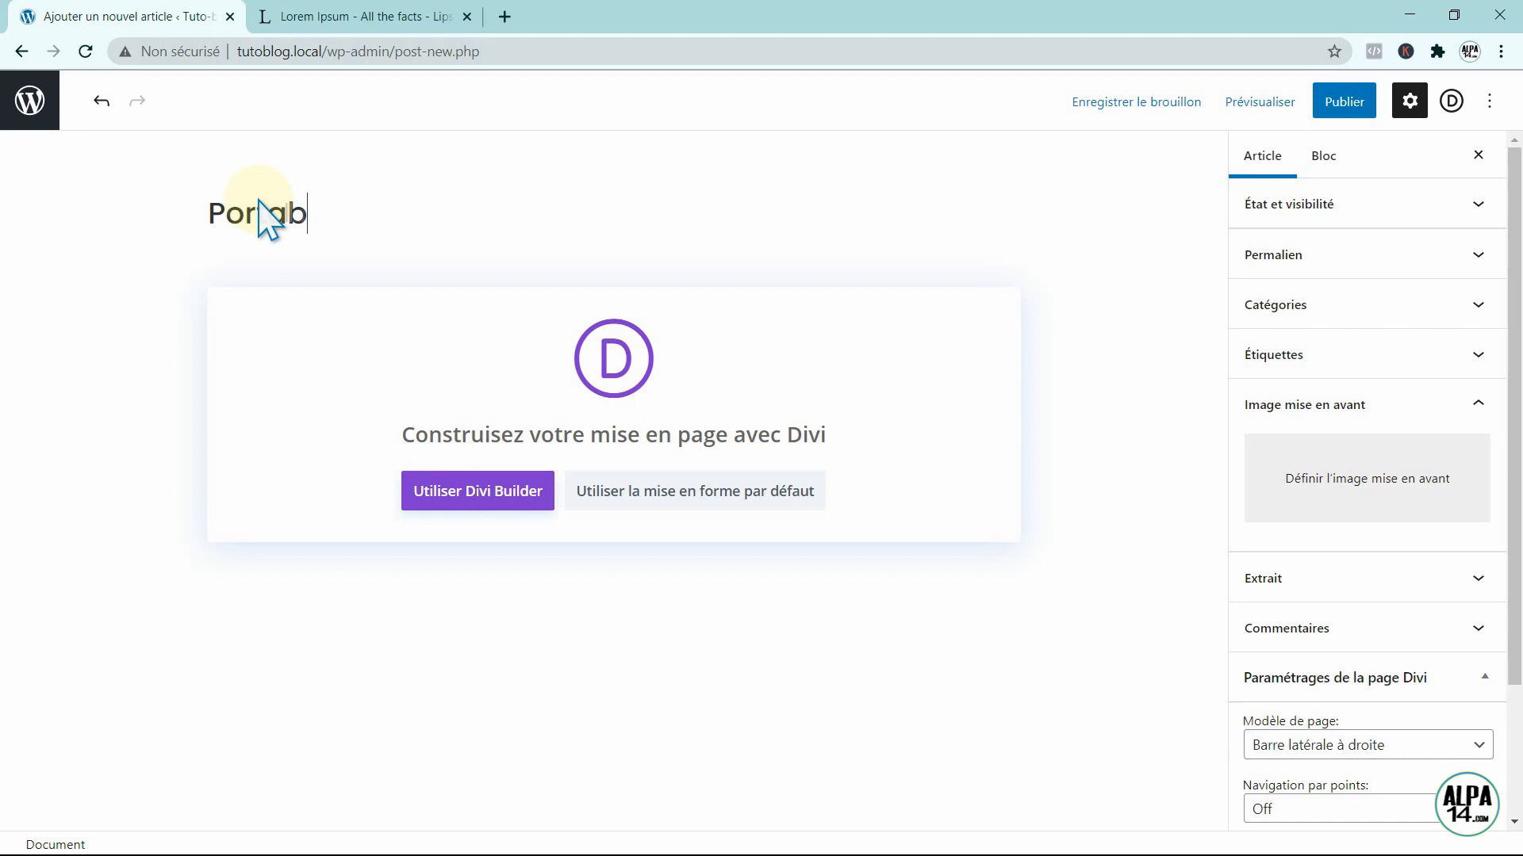
{"action": "type", "text": "le article"}
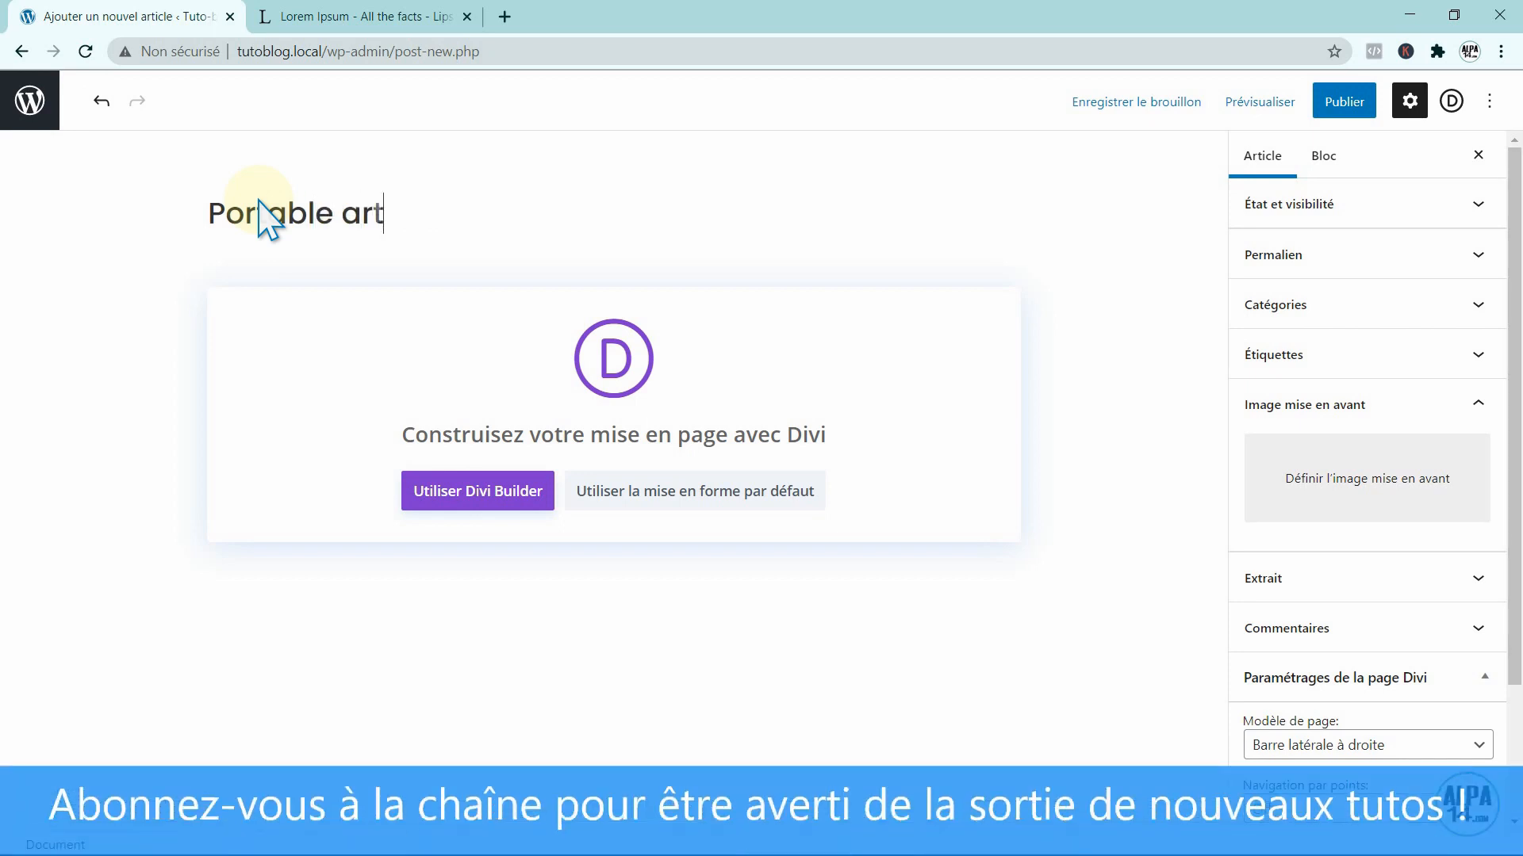
{"action": "type", "text": " 1"}
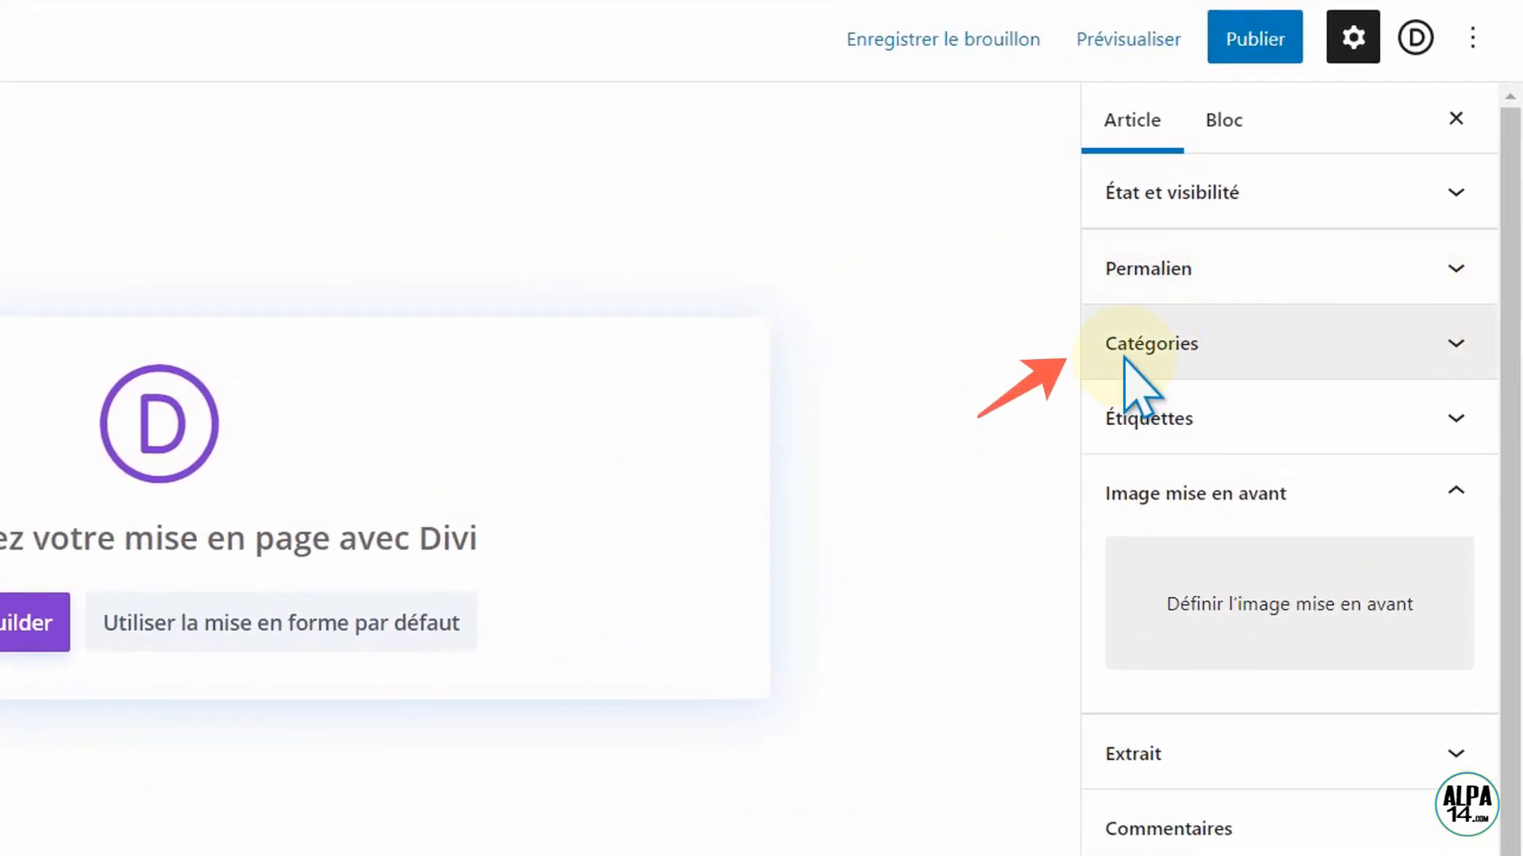
- Create a new category named "Portables" for the article, without a parent category
{"action": "left_click", "coordinate": [1443, 343]}
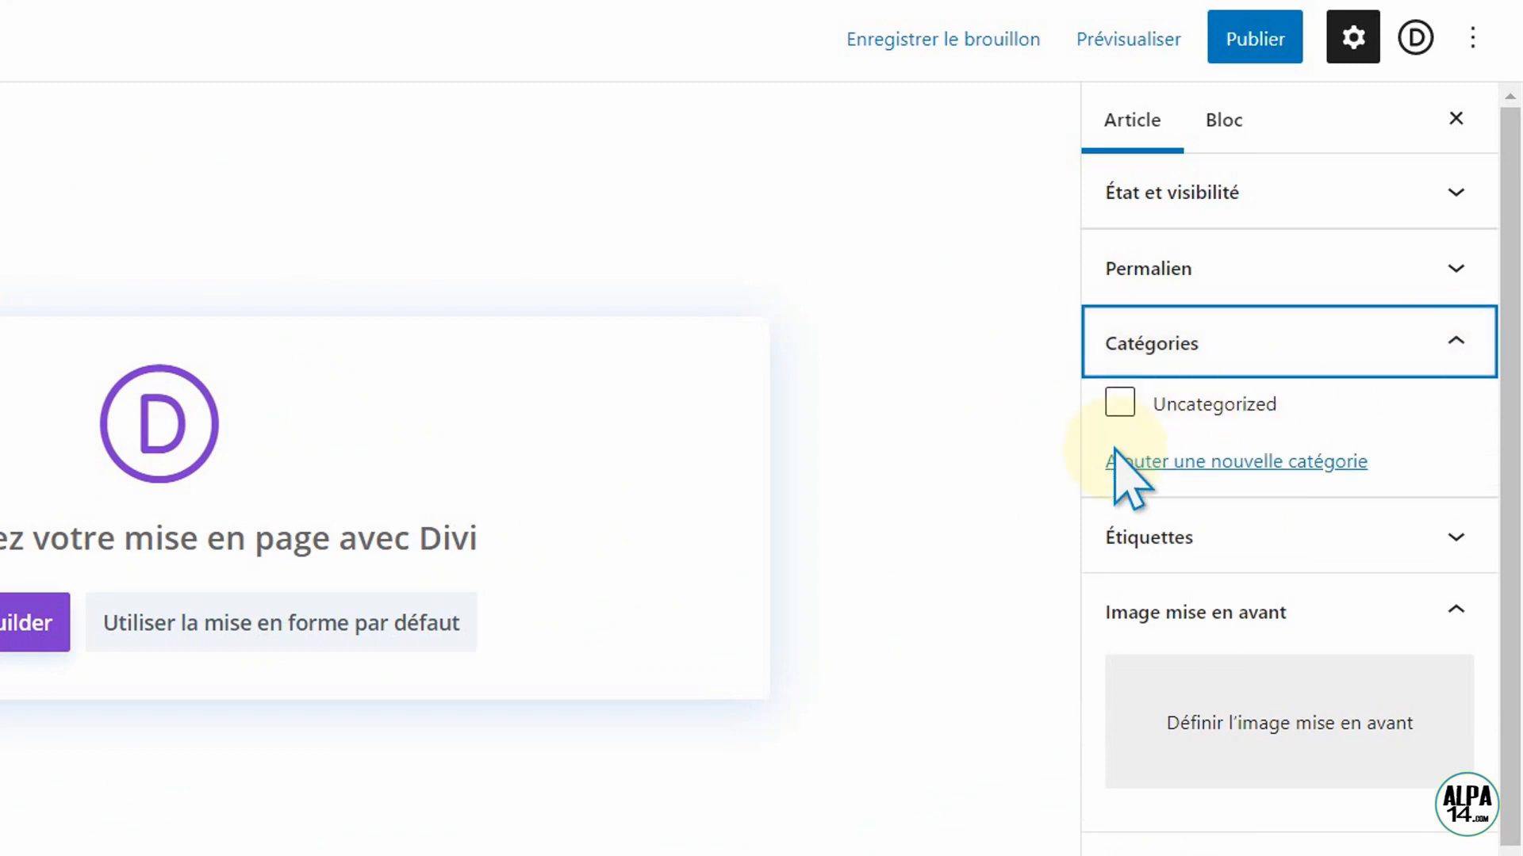
{"action": "left_click", "coordinate": [1235, 459]}
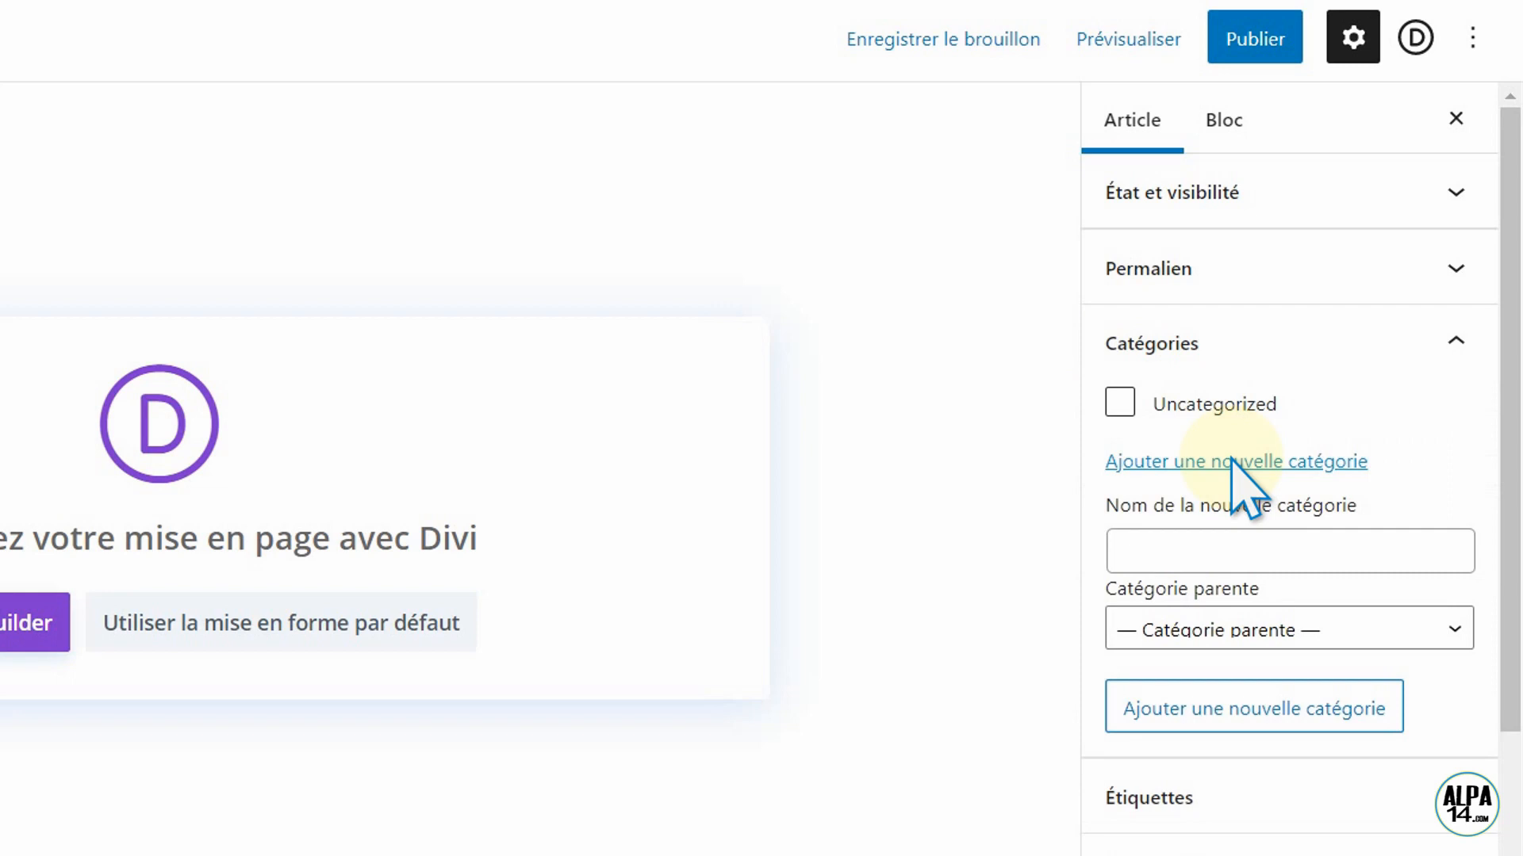
{"action": "left_click", "coordinate": [1169, 551]}
{"action": "type", "text": "Port"}
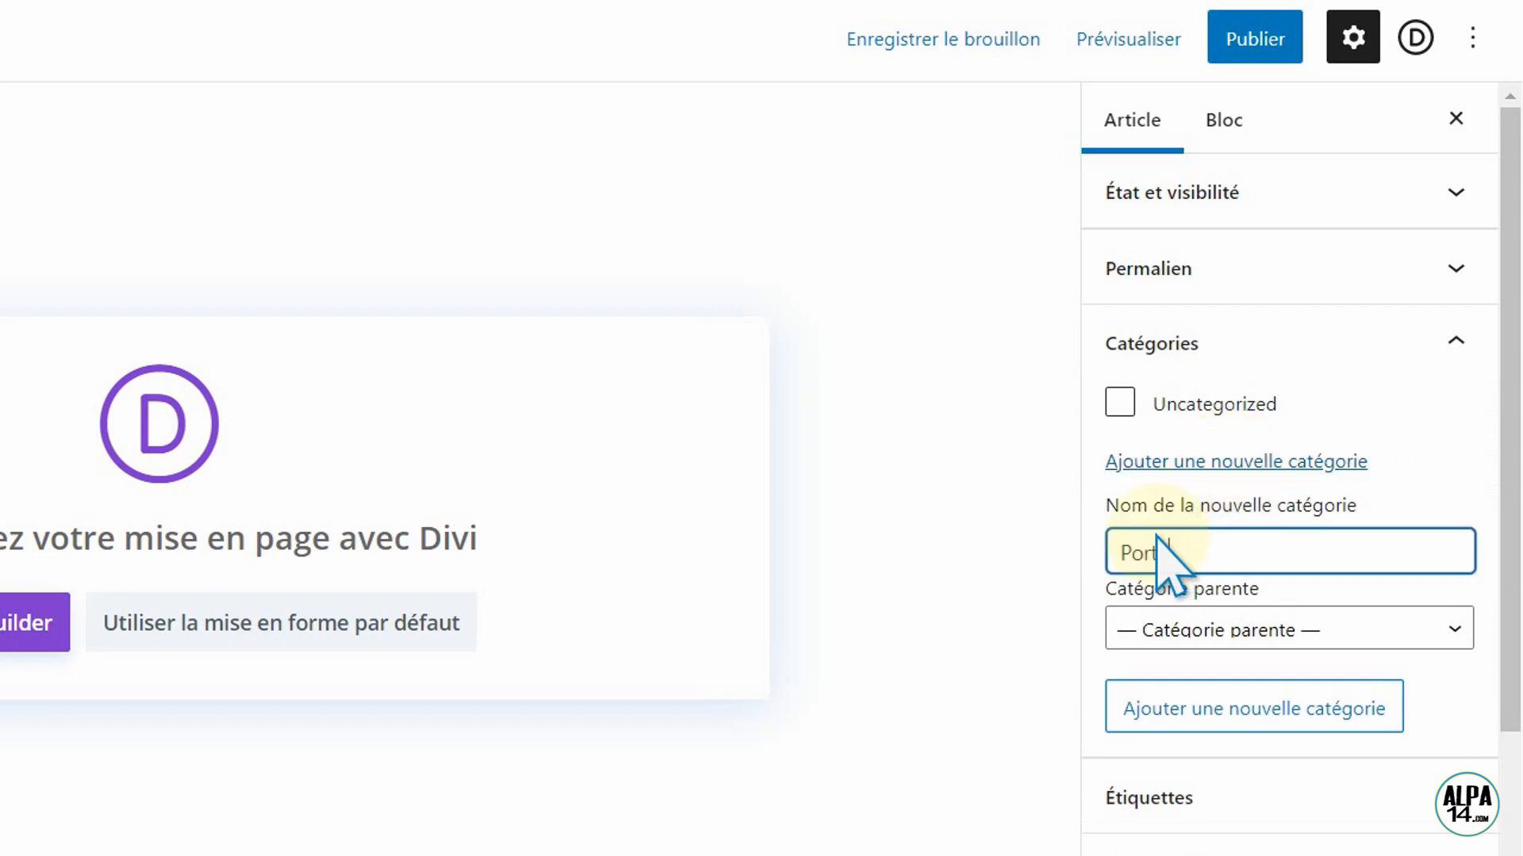
{"action": "type", "text": "ables"}
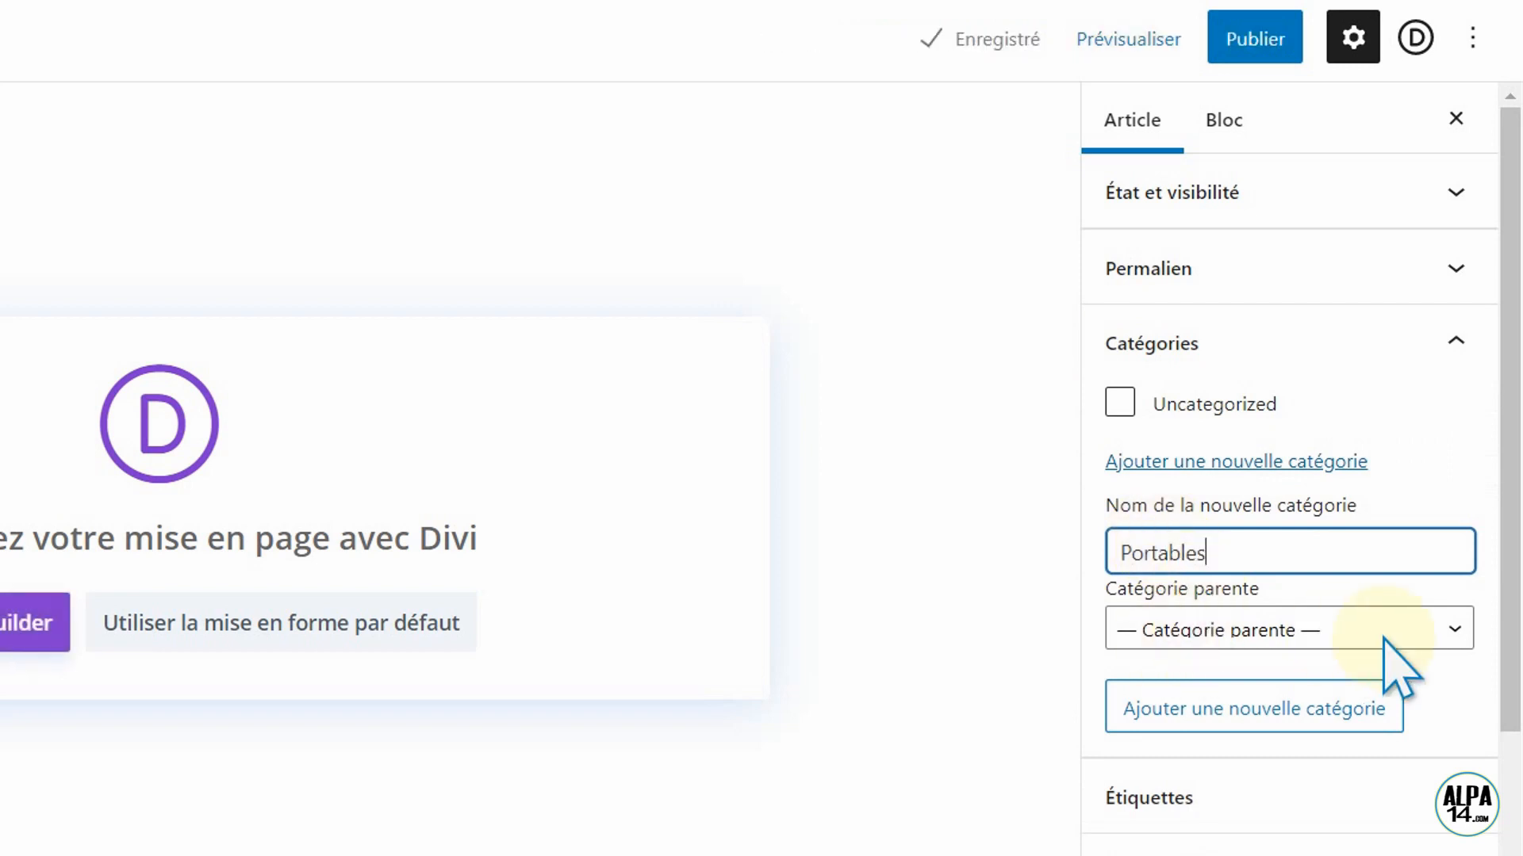
{"action": "left_click", "coordinate": [1242, 714]}
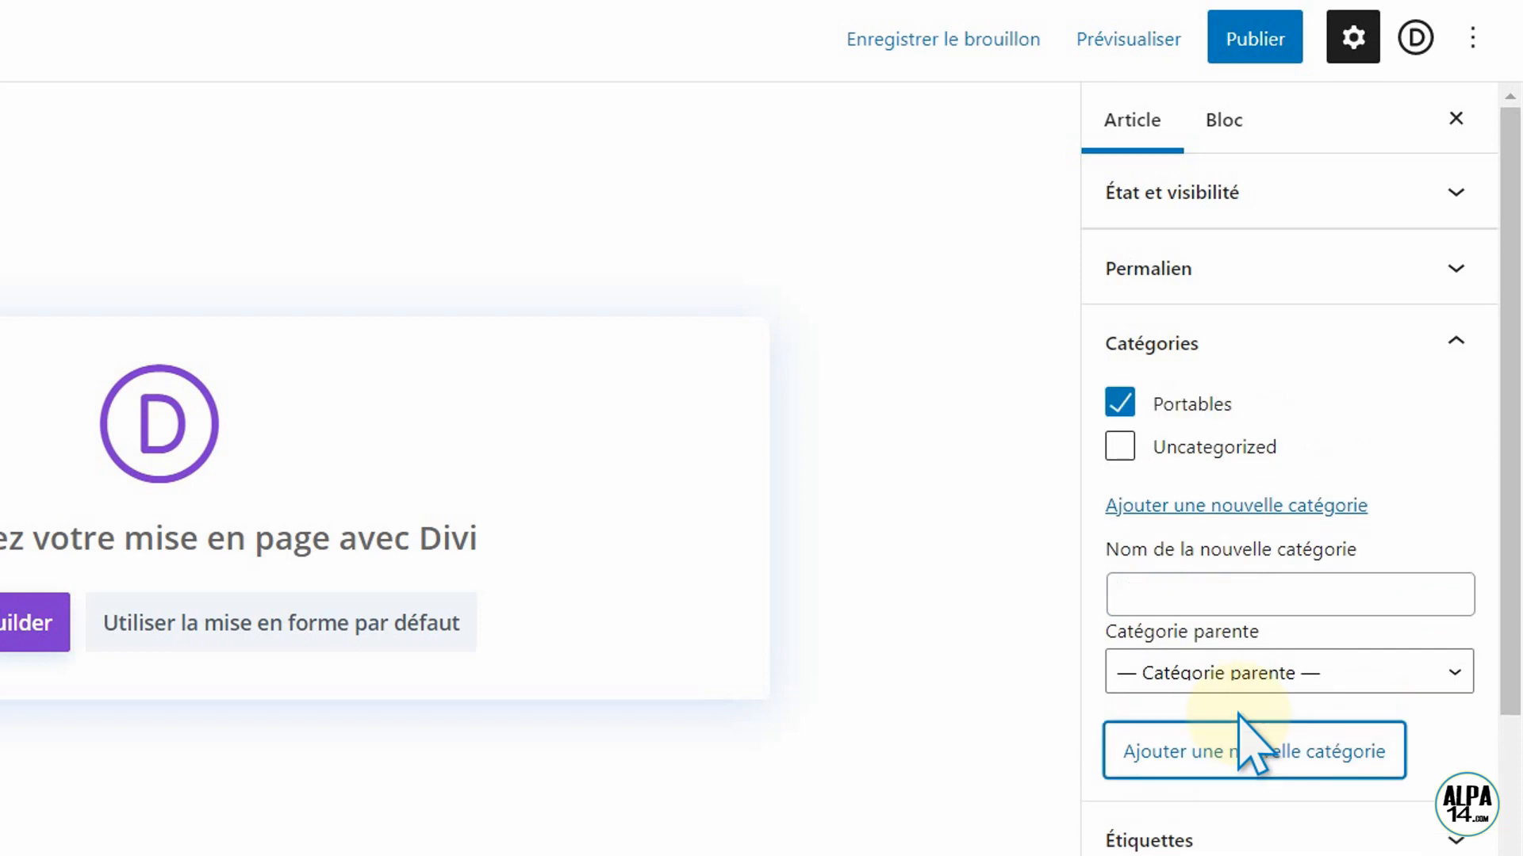
- Add a "Smartphones" category without a parent and unassign it from the article
{"action": "left_click", "coordinate": [1174, 509]}
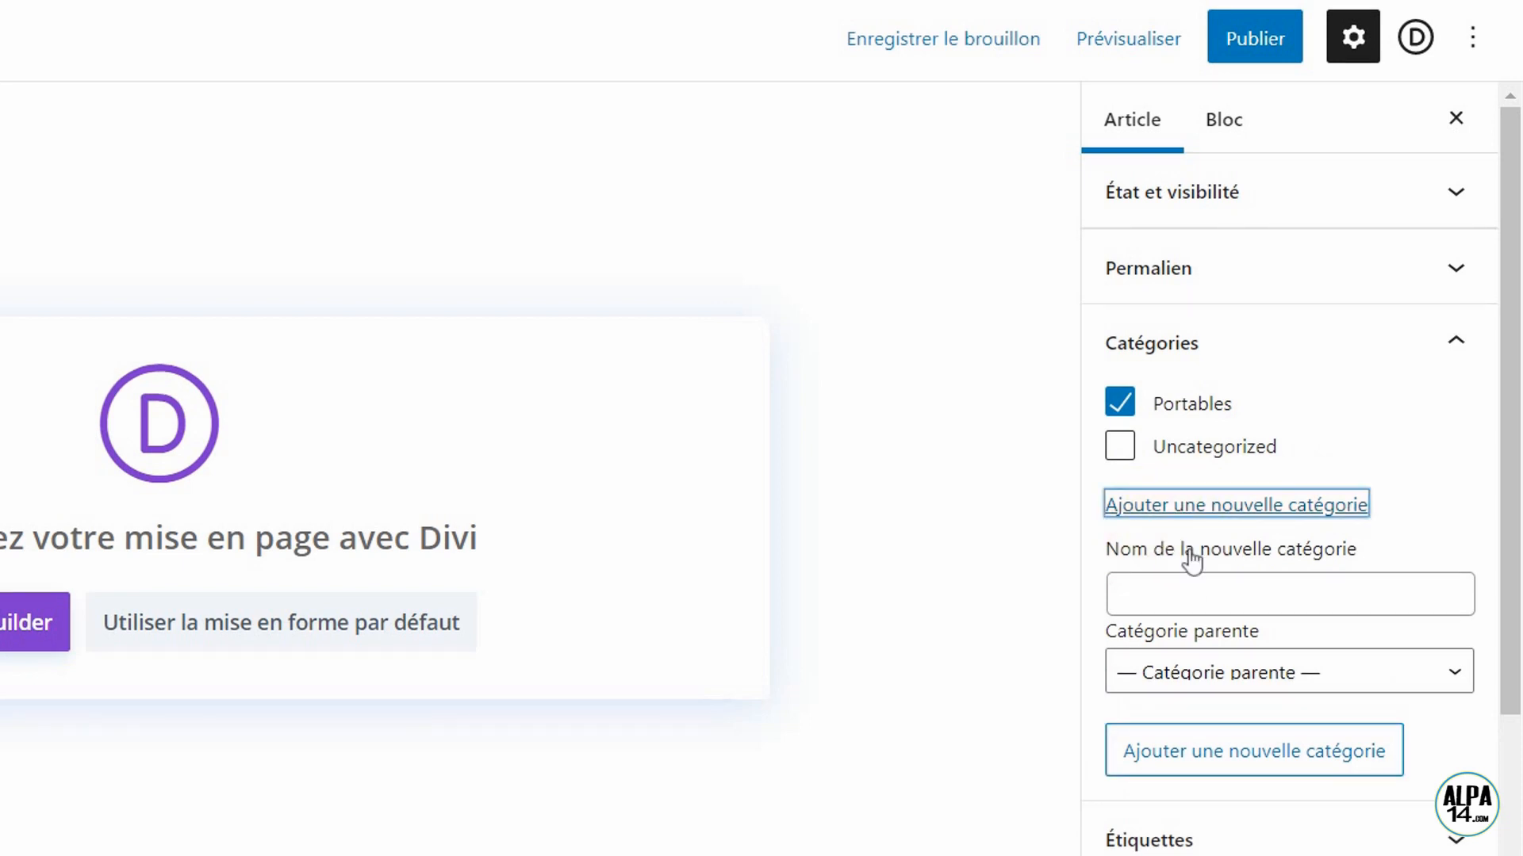
{"action": "left_click", "coordinate": [1156, 591]}
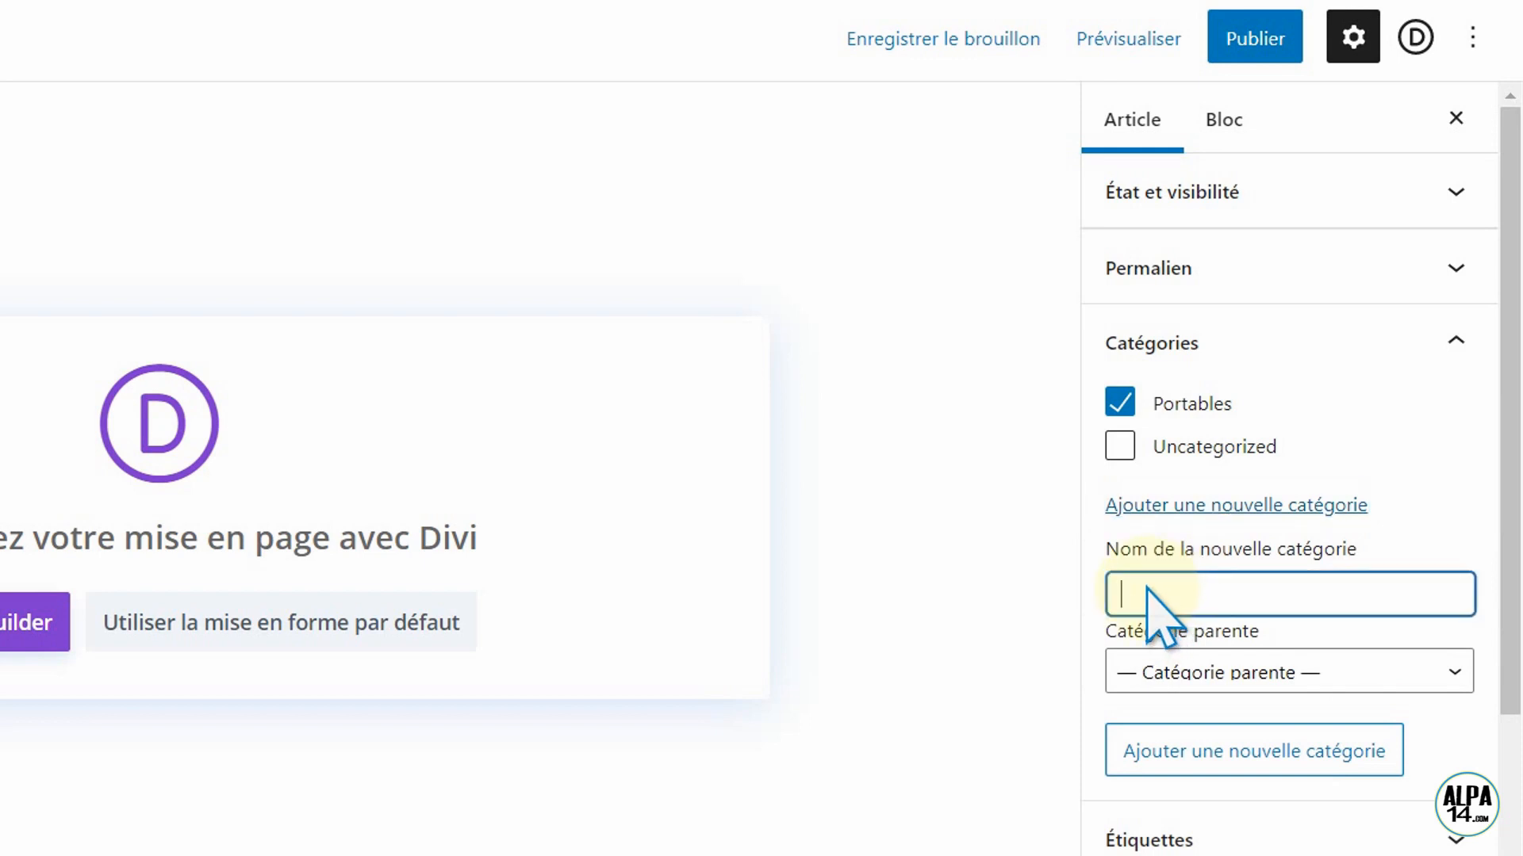
{"action": "type", "text": "Smartphones"}
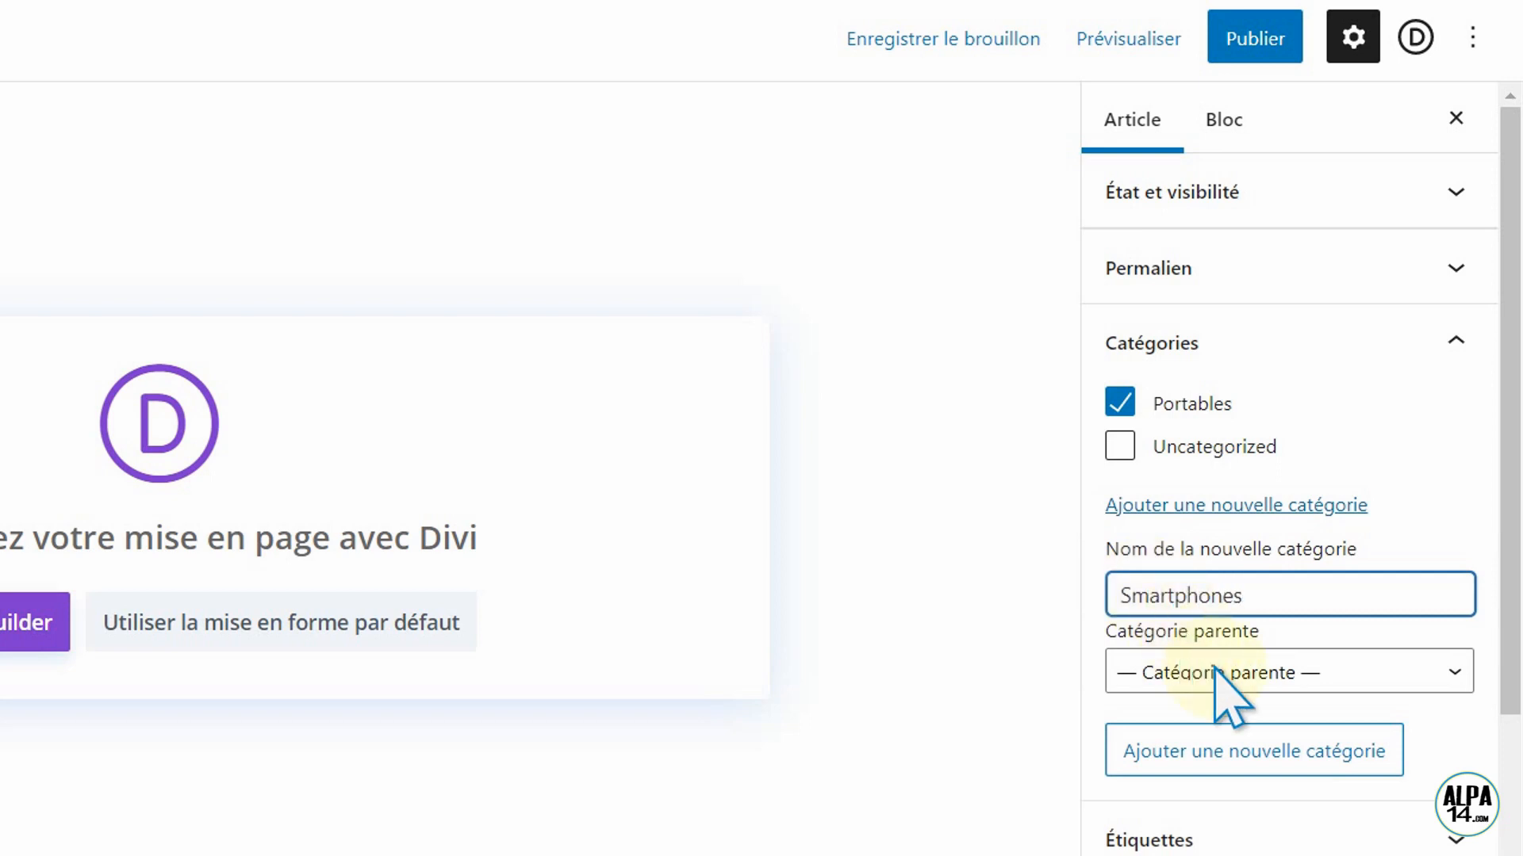
{"action": "left_click", "coordinate": [1202, 750]}
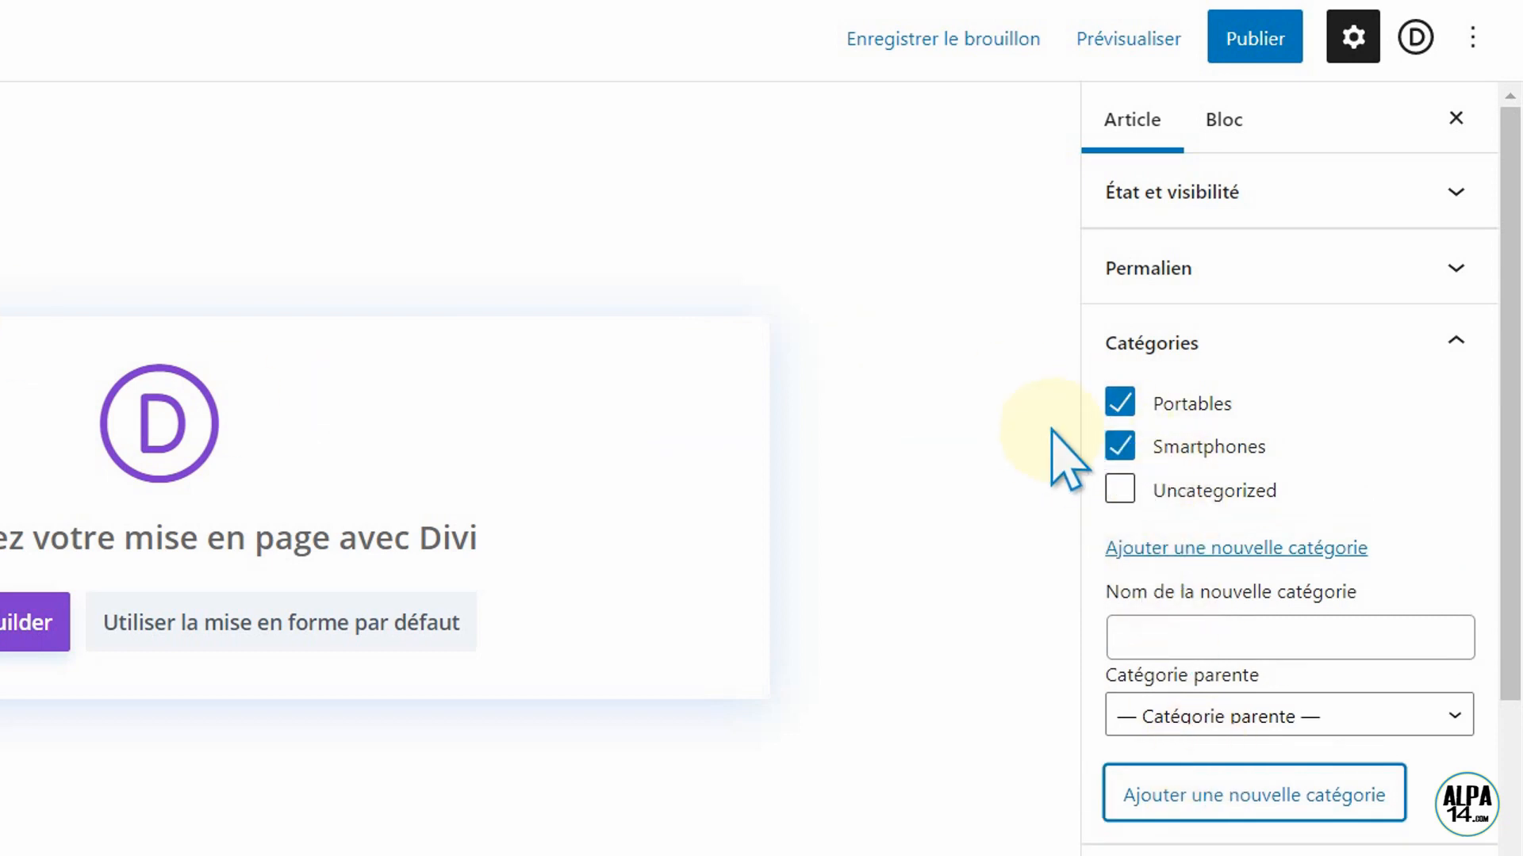
{"action": "left_click", "coordinate": [1119, 446]}
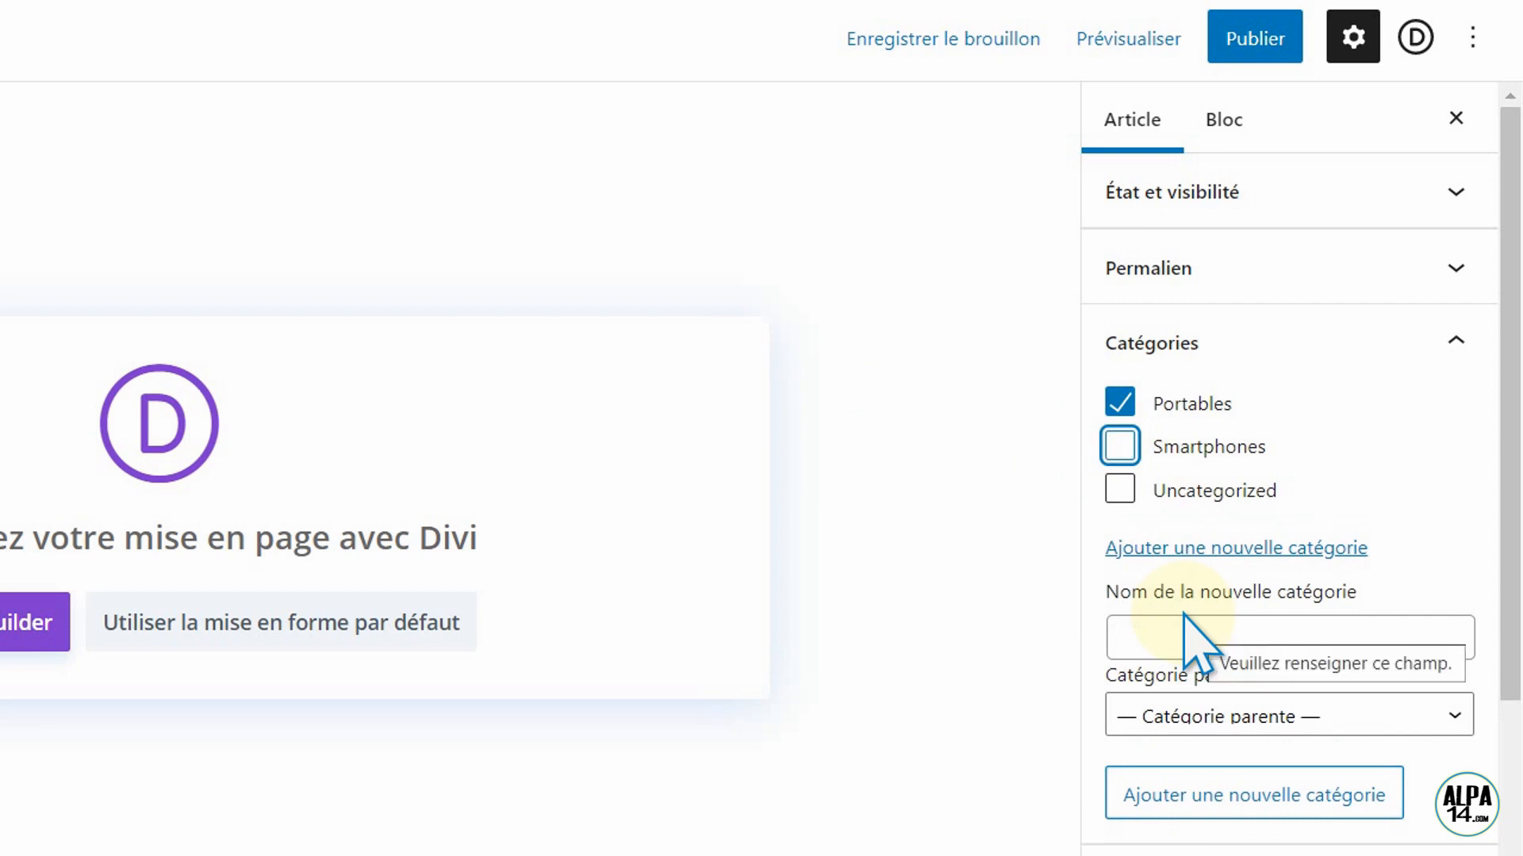
- Add an "Appareils photo" category without a parent and unassign it from the article
{"action": "left_click", "coordinate": [1187, 549]}
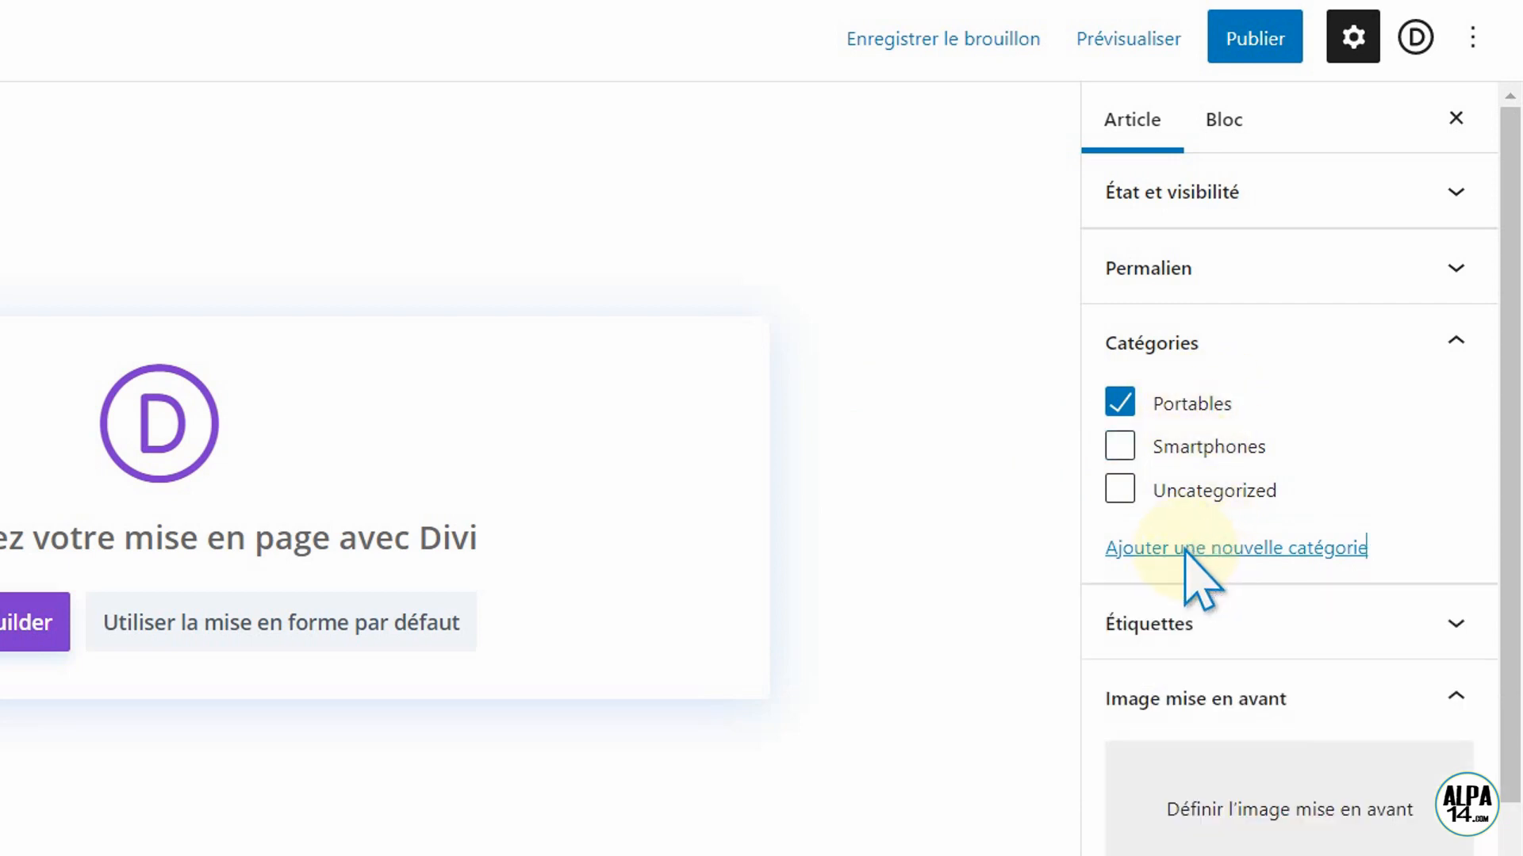
{"action": "left_click", "coordinate": [1187, 549]}
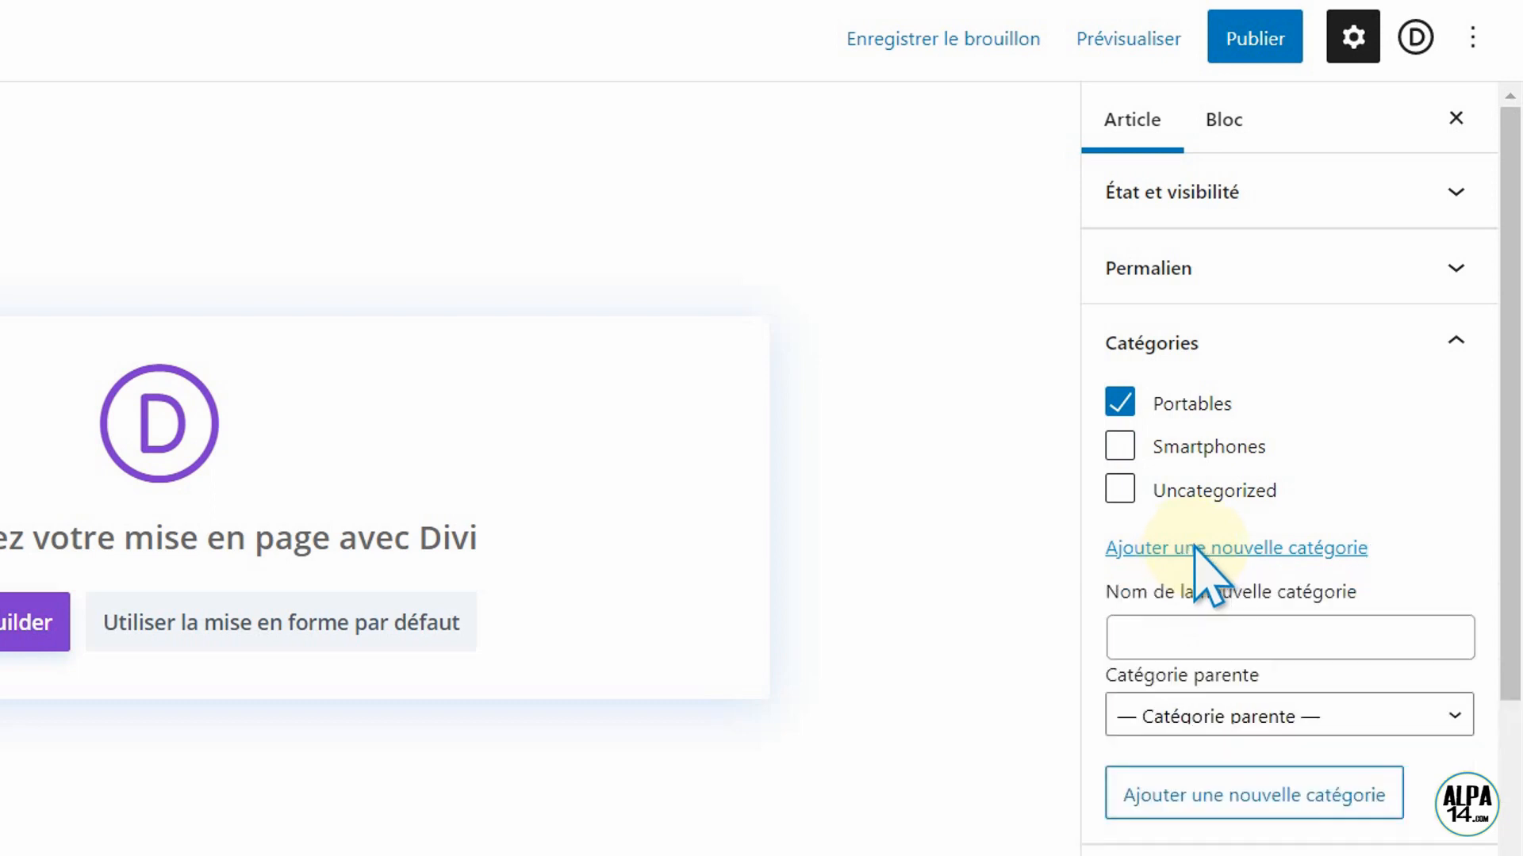
{"action": "left_click", "coordinate": [1156, 639]}
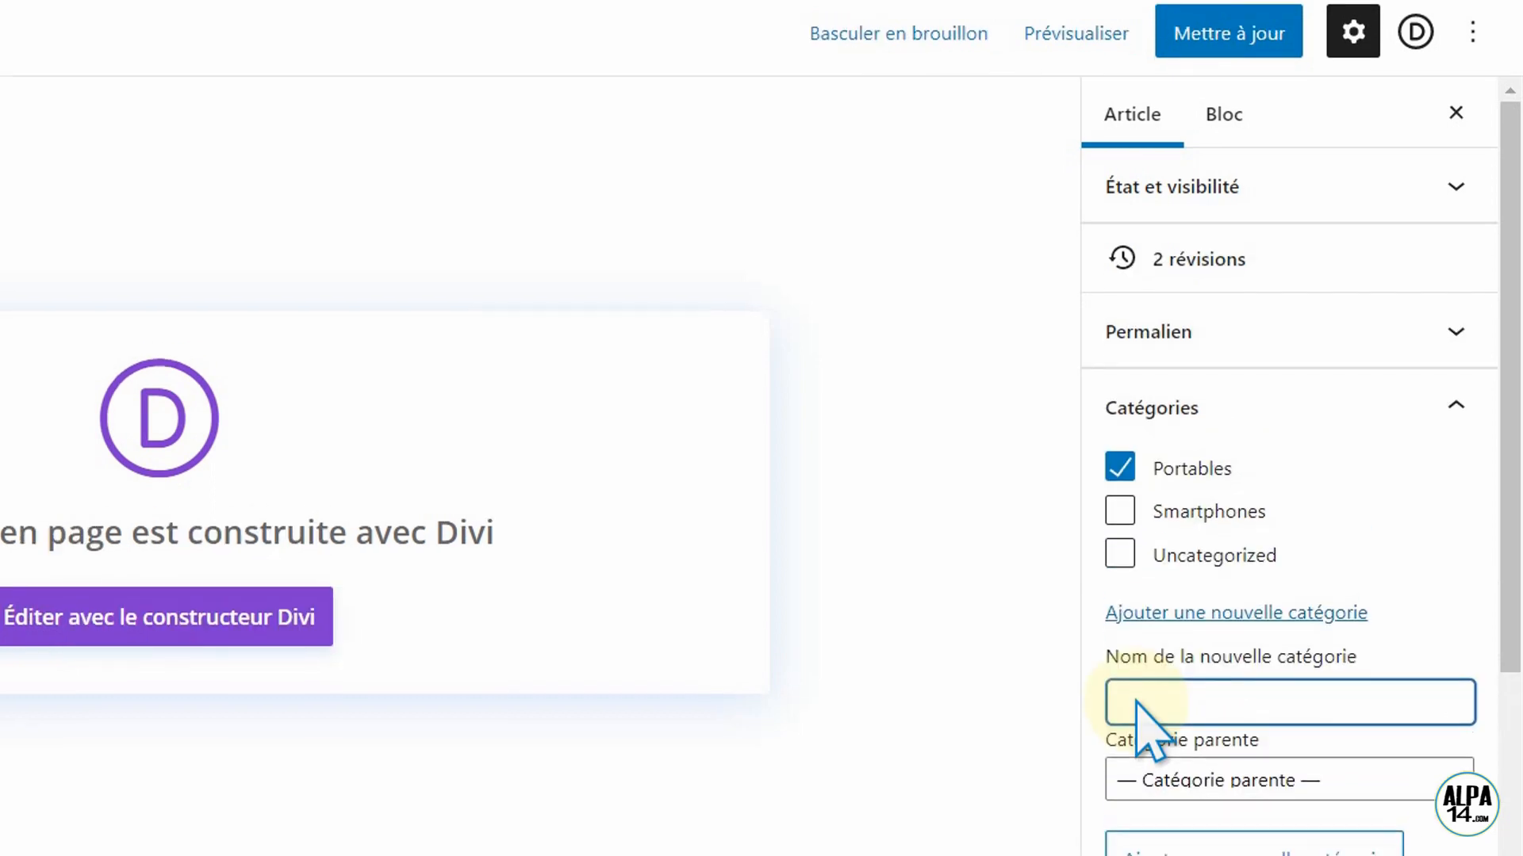
{"action": "type", "text": "Appareils p"}
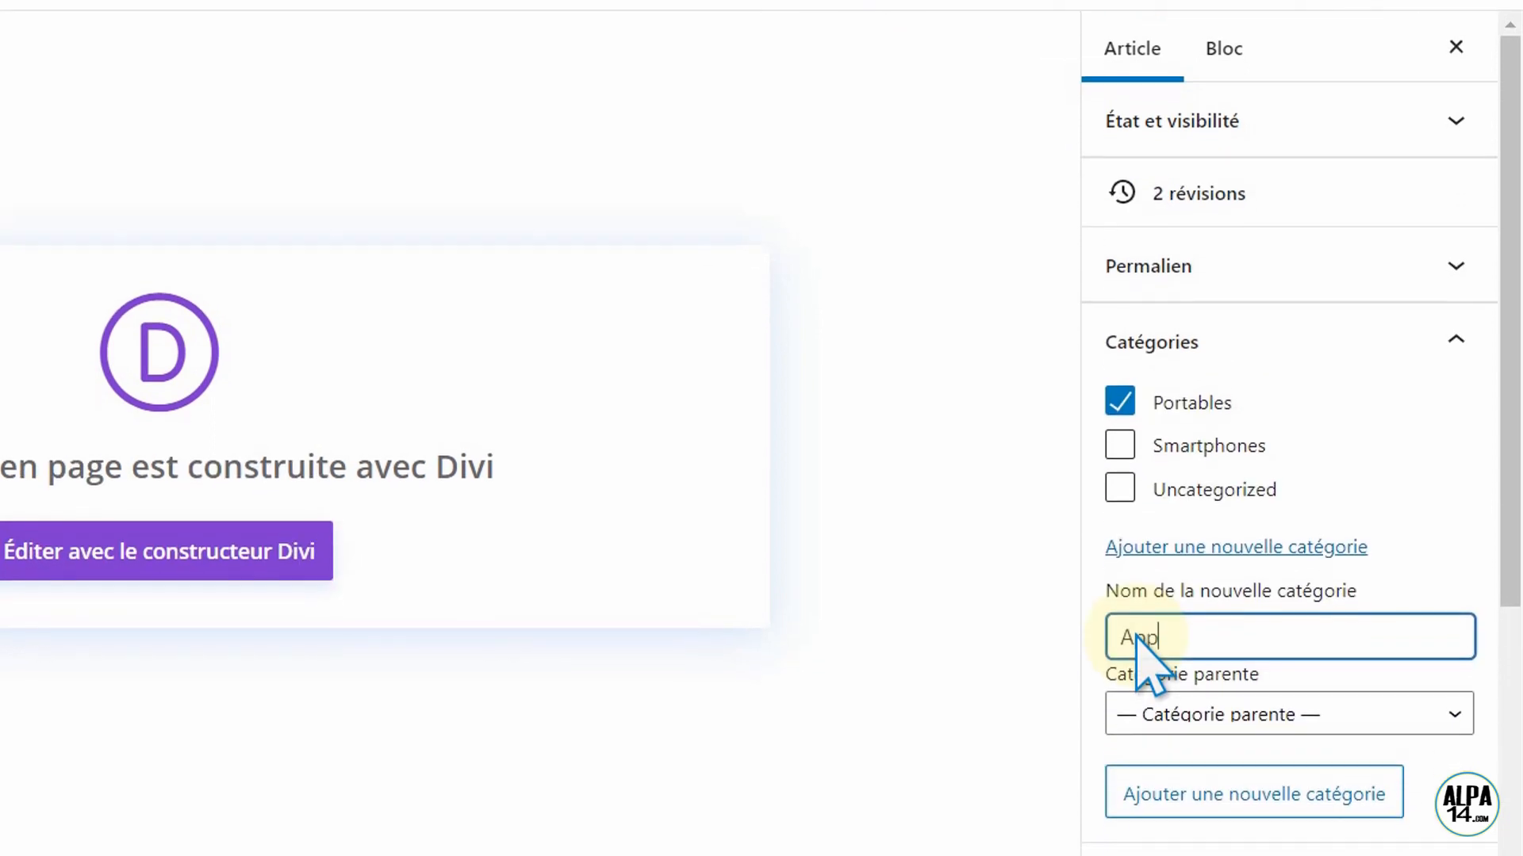
{"action": "type", "text": "hoto"}
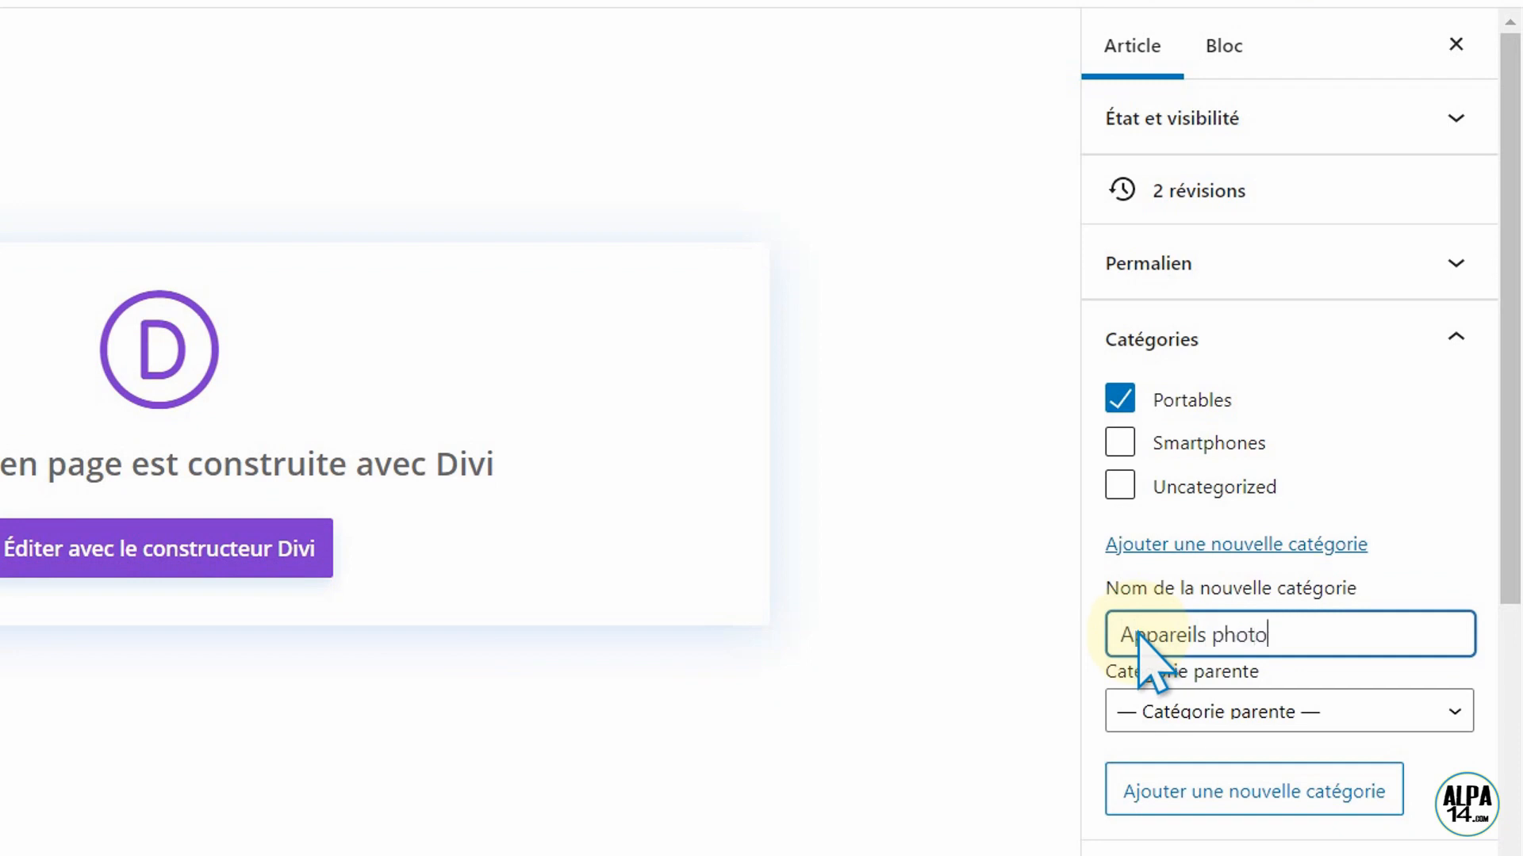
{"action": "left_click", "coordinate": [1217, 785]}
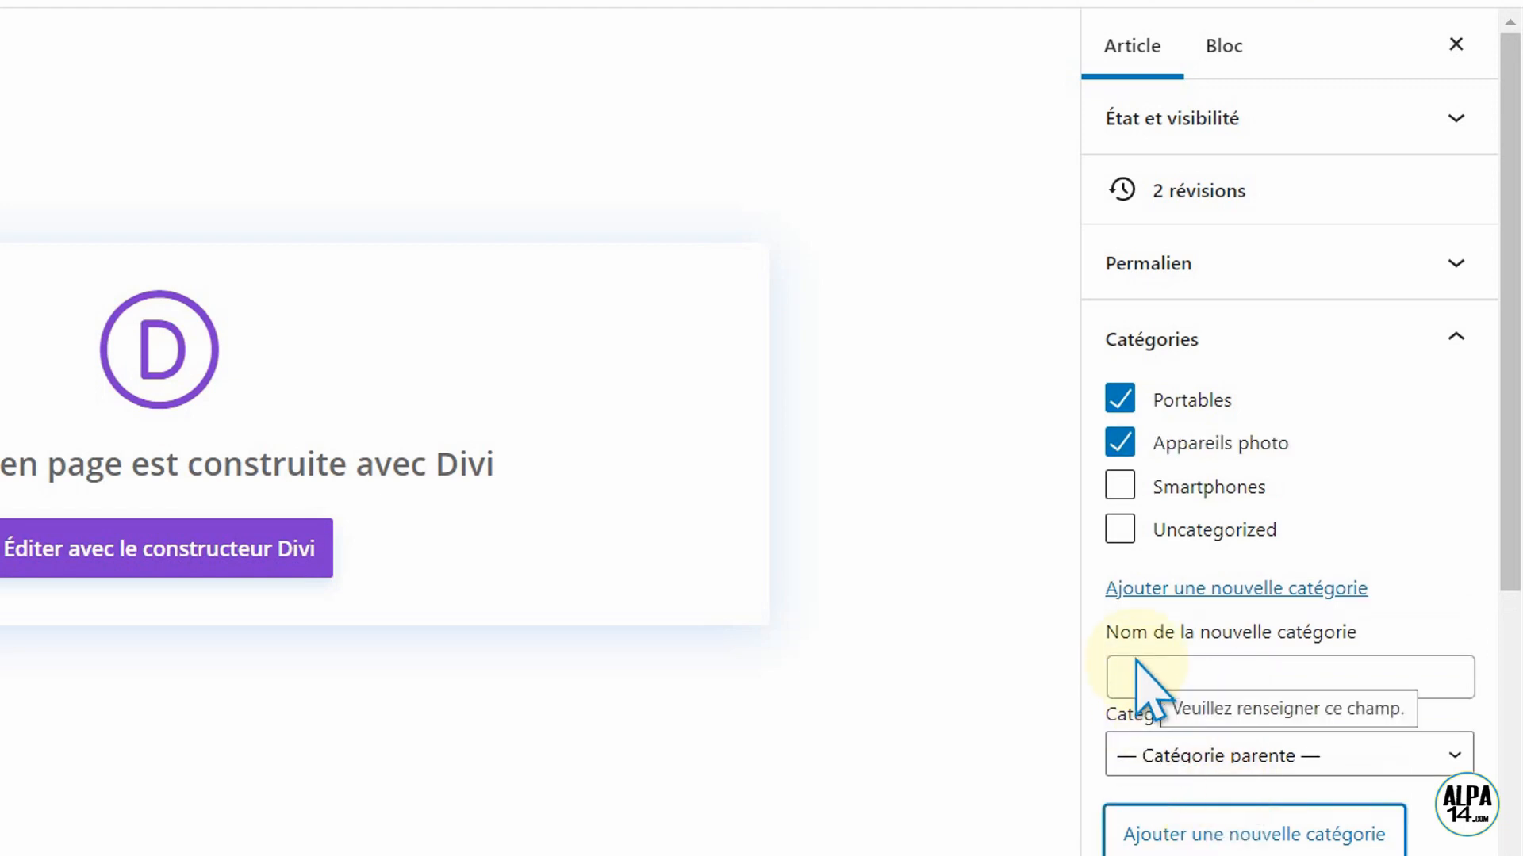
{"action": "left_click", "coordinate": [1120, 443]}
- Add a "Divers" category without a parent and unassign it from the article
{"action": "left_click", "coordinate": [1134, 670]}
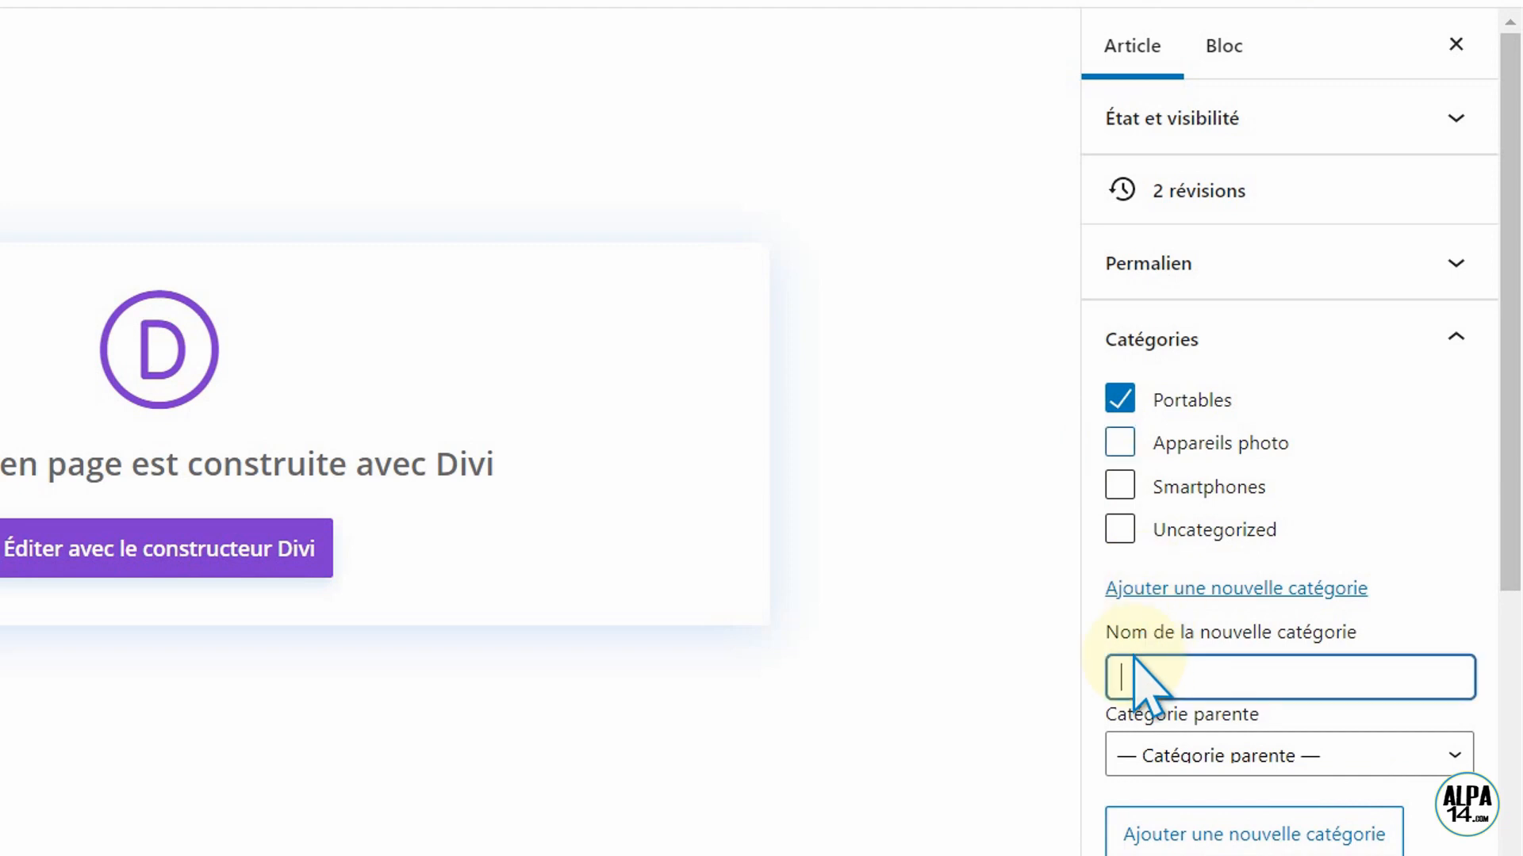
{"action": "type", "text": "Divers"}
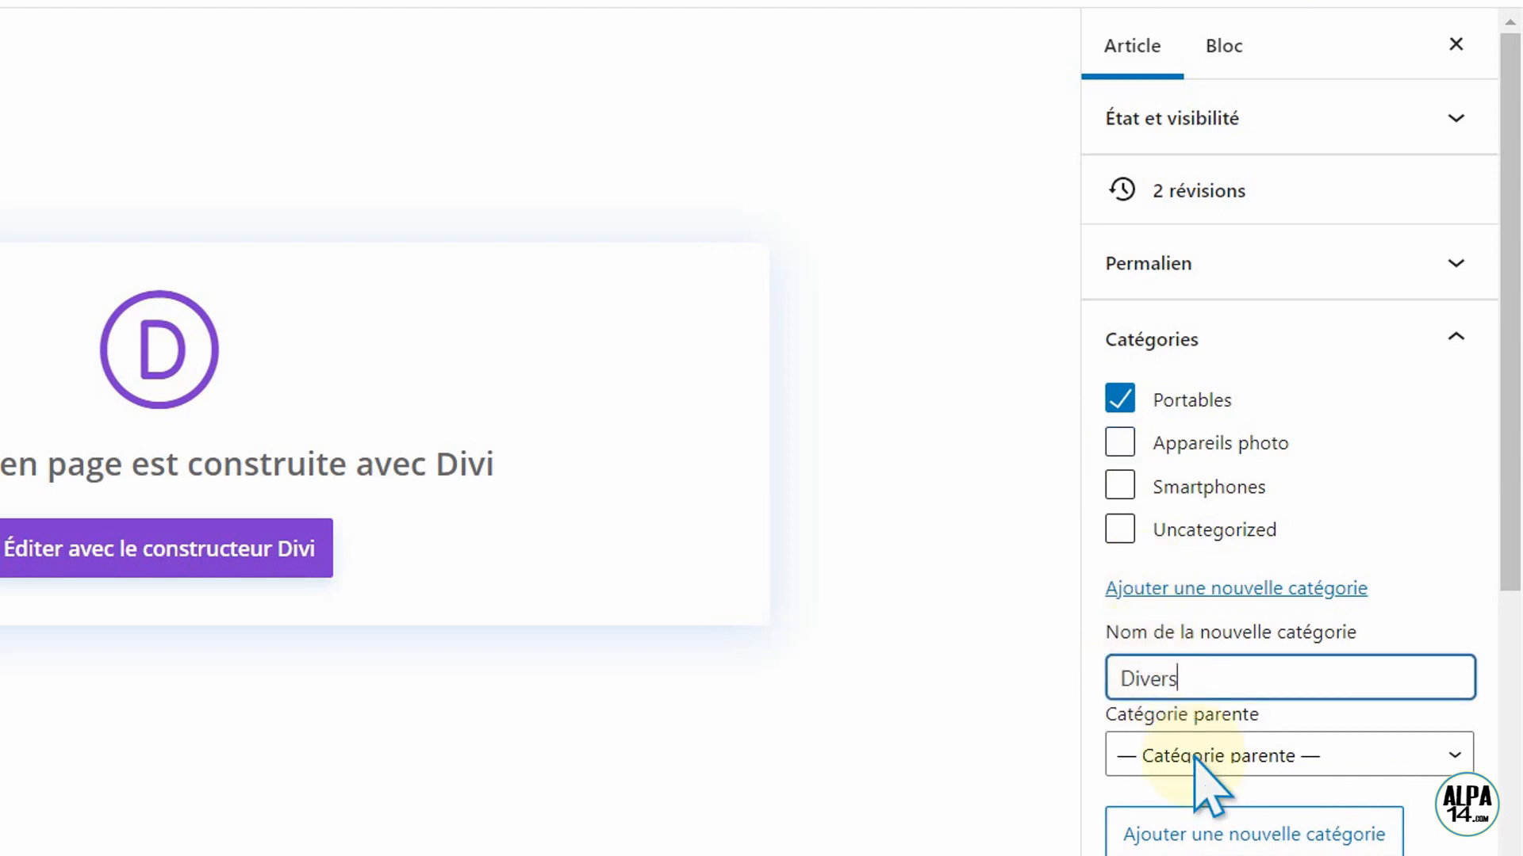
{"action": "left_click", "coordinate": [1204, 832]}
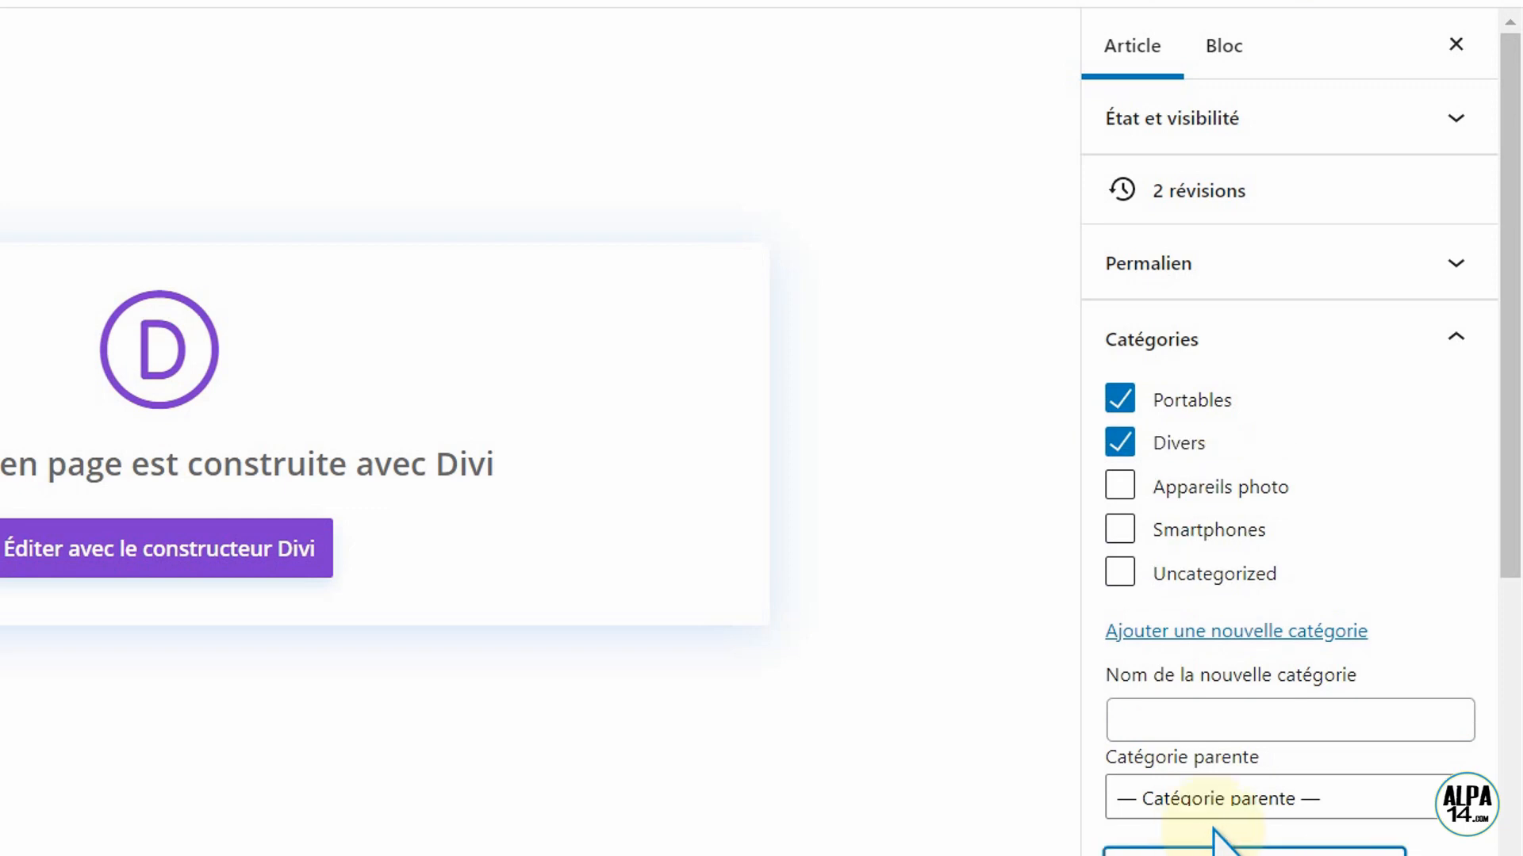
{"action": "left_click", "coordinate": [1108, 446]}
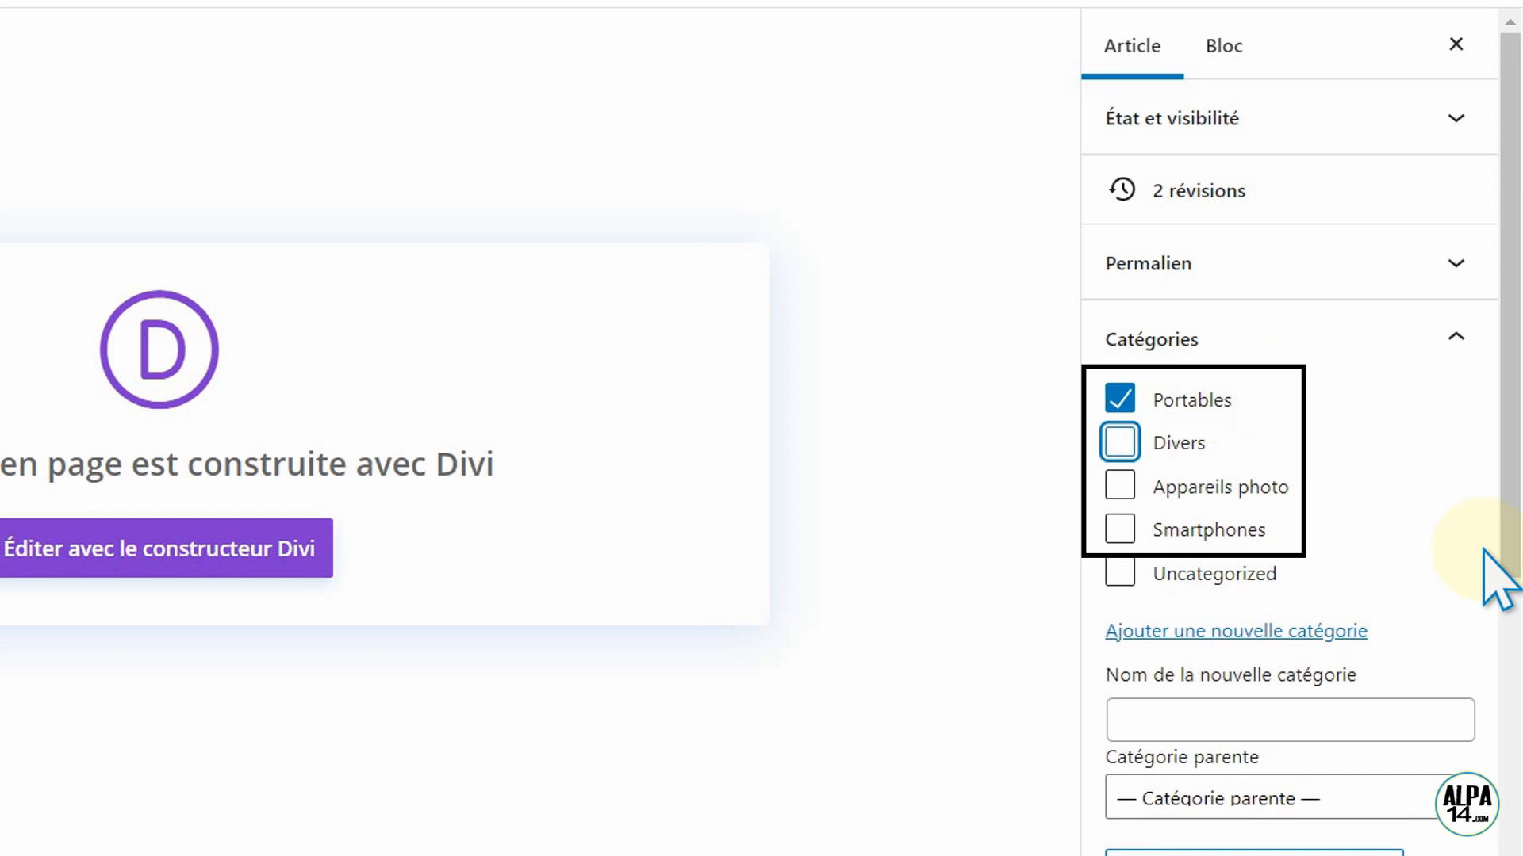
- Expand the article's tag settings to view the field for adding new tags
{"action": "left_click_drag", "start_coordinate": [1510, 551], "coordinate": [1511, 552]}
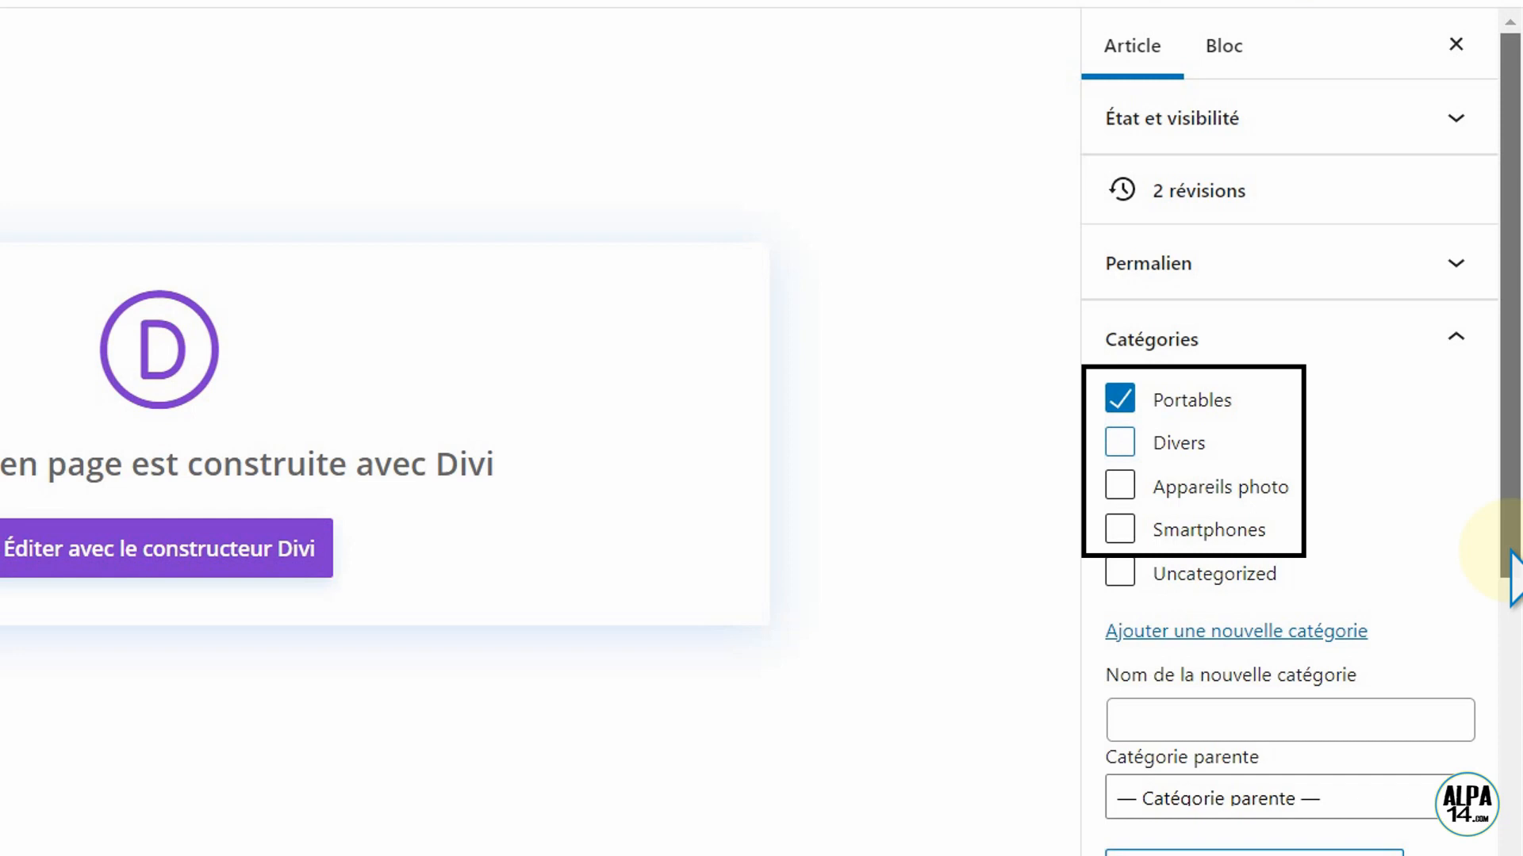
{"action": "left_click_drag", "start_coordinate": [1510, 557], "coordinate": [1492, 756]}
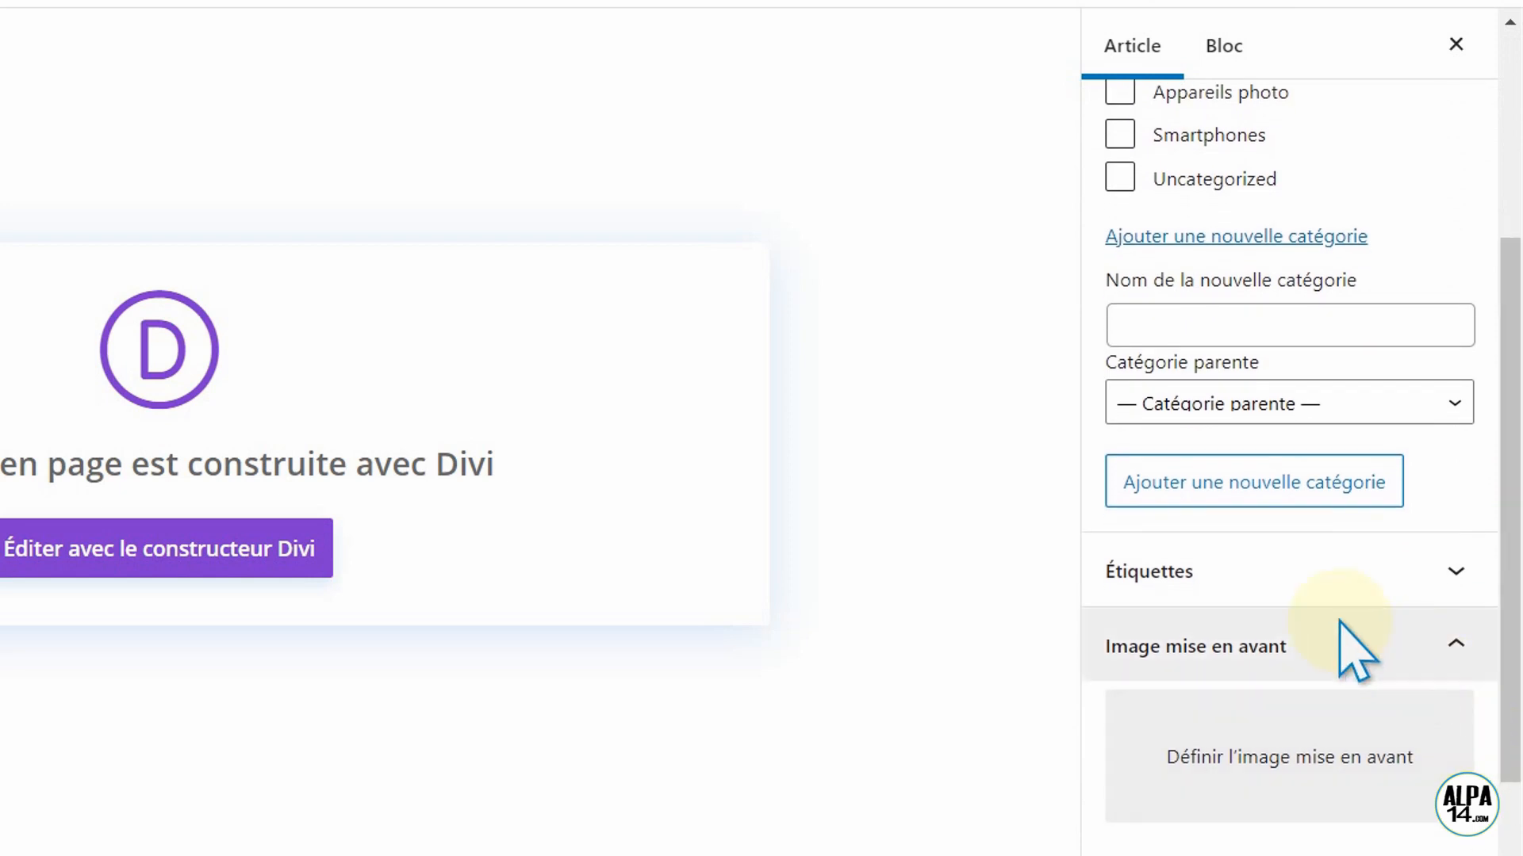
{"action": "left_click", "coordinate": [1406, 611]}
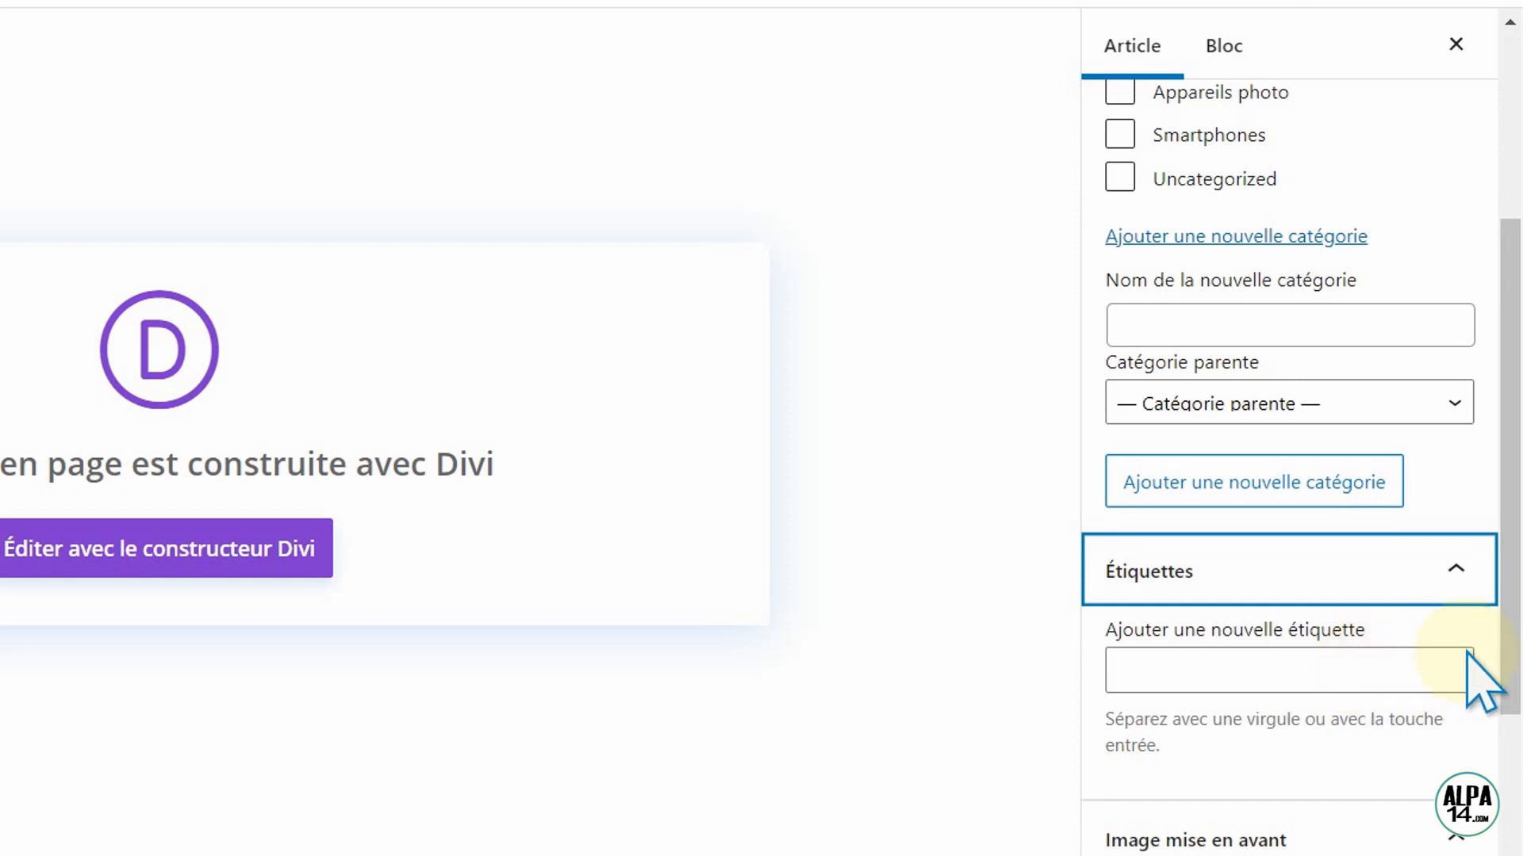
{"action": "left_click", "coordinate": [1515, 670]}
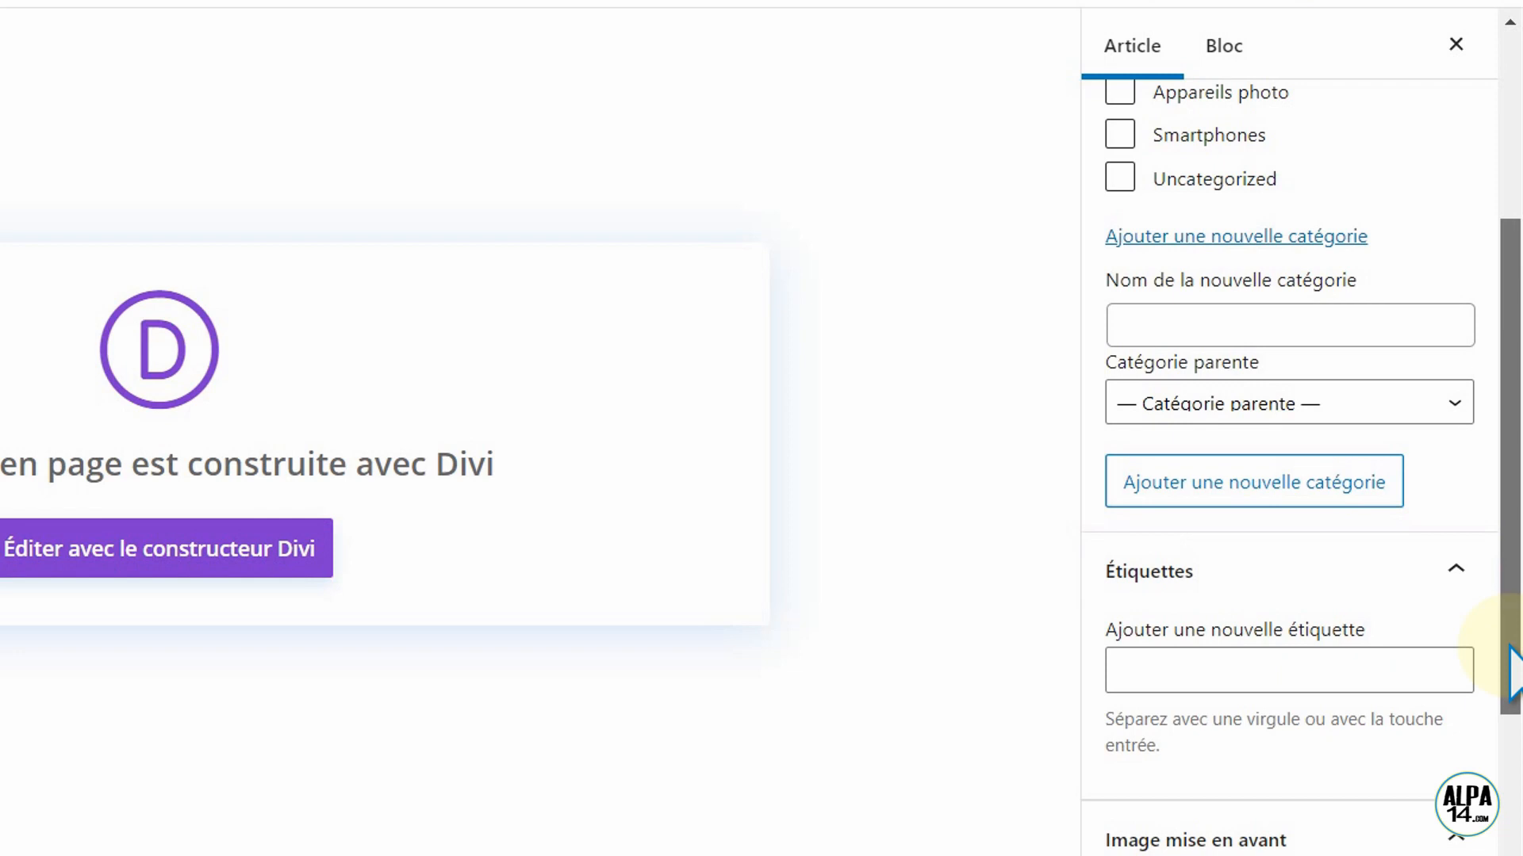
- Set the media library photo of the laptop on a wooden table as the article's featured image and update the article
{"action": "left_click_drag", "start_coordinate": [1511, 662], "coordinate": [1483, 833]}
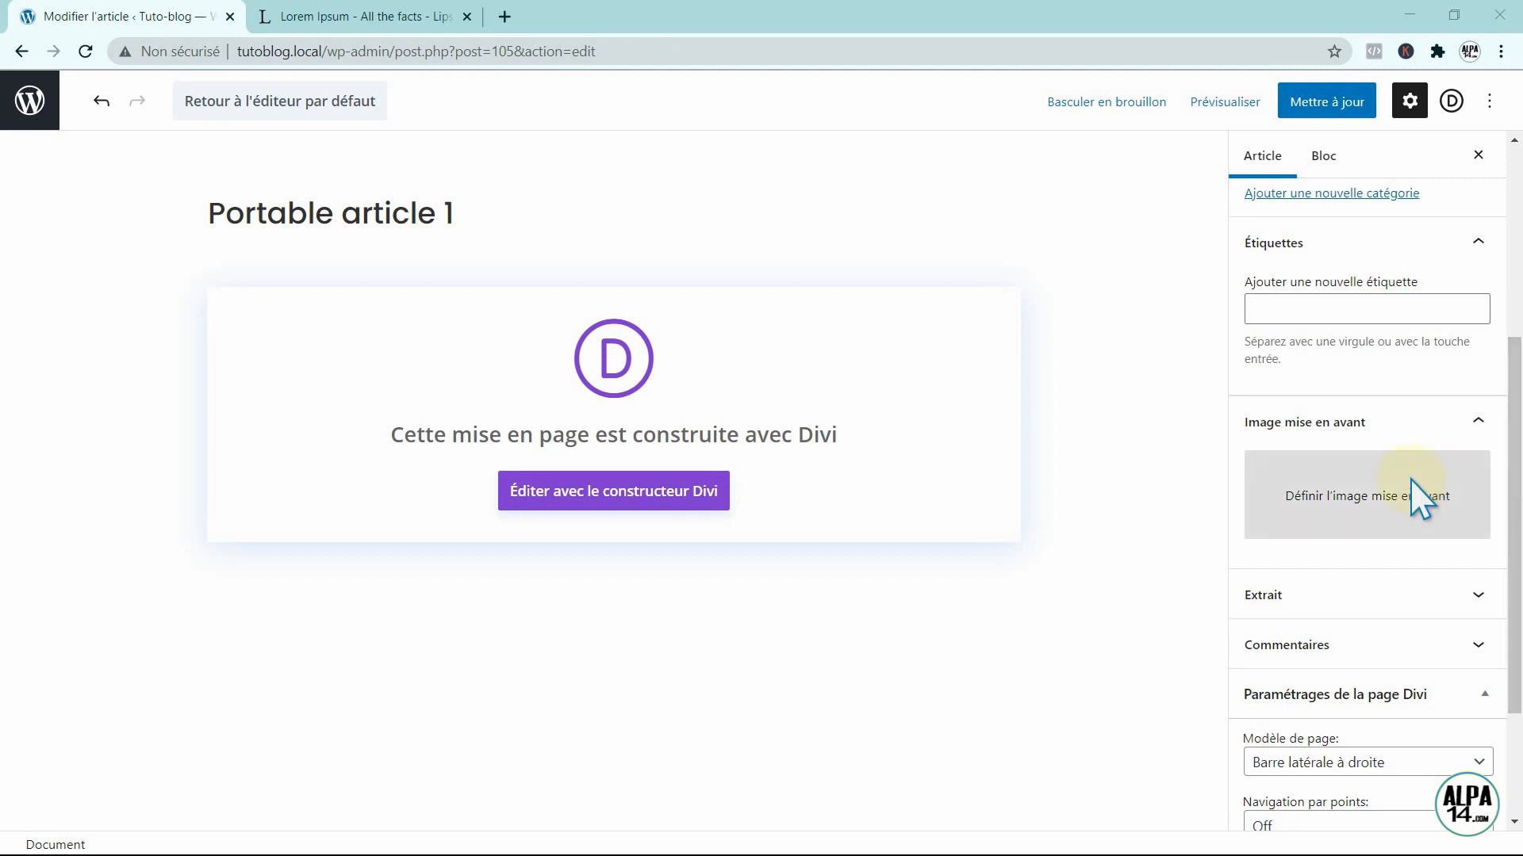
{"action": "left_click", "coordinate": [1349, 496]}
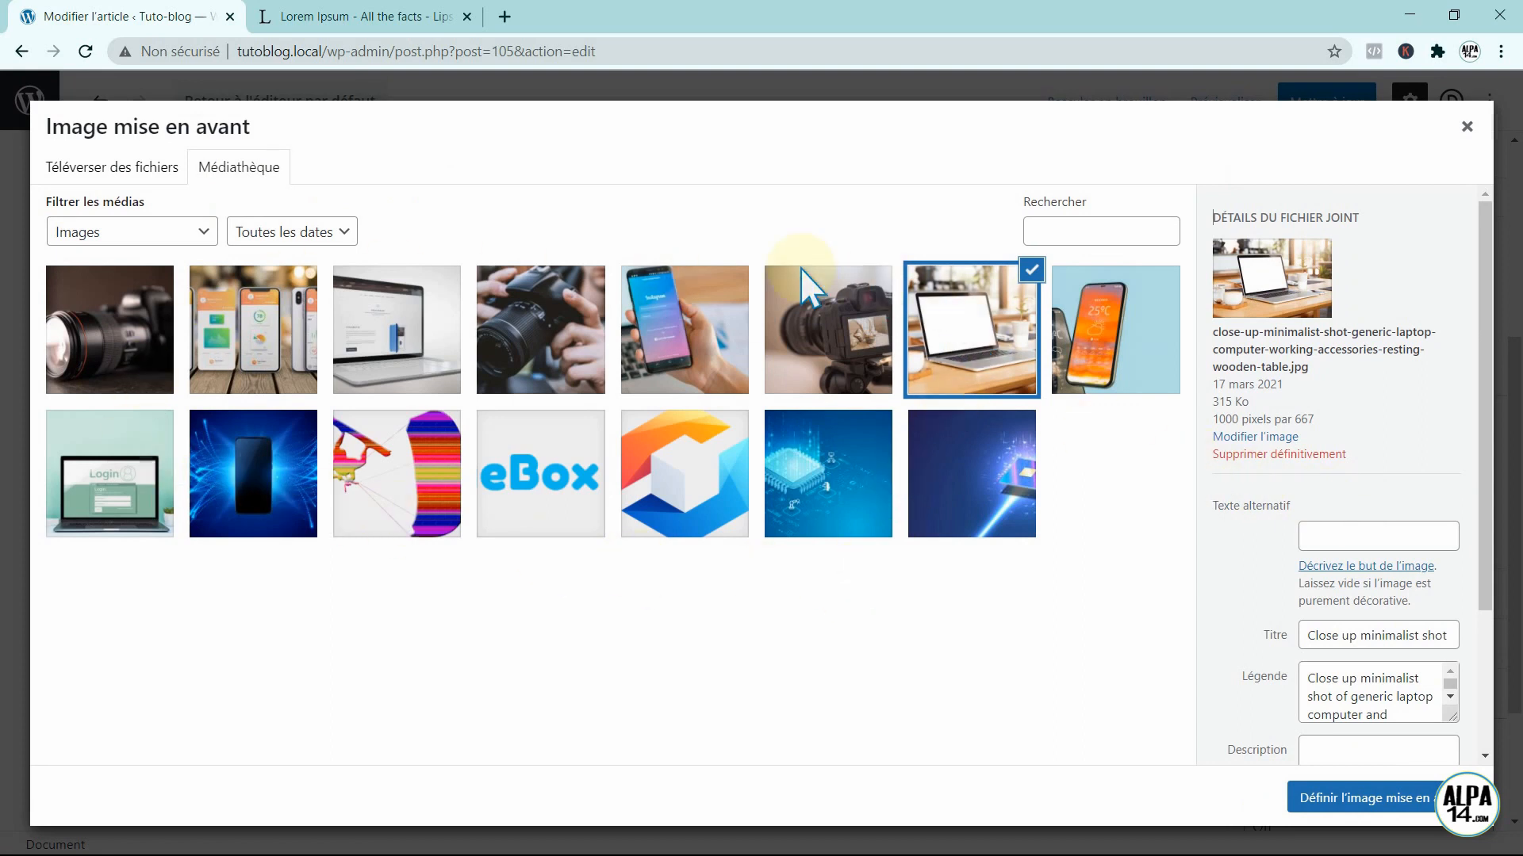
{"action": "left_click", "coordinate": [368, 310]}
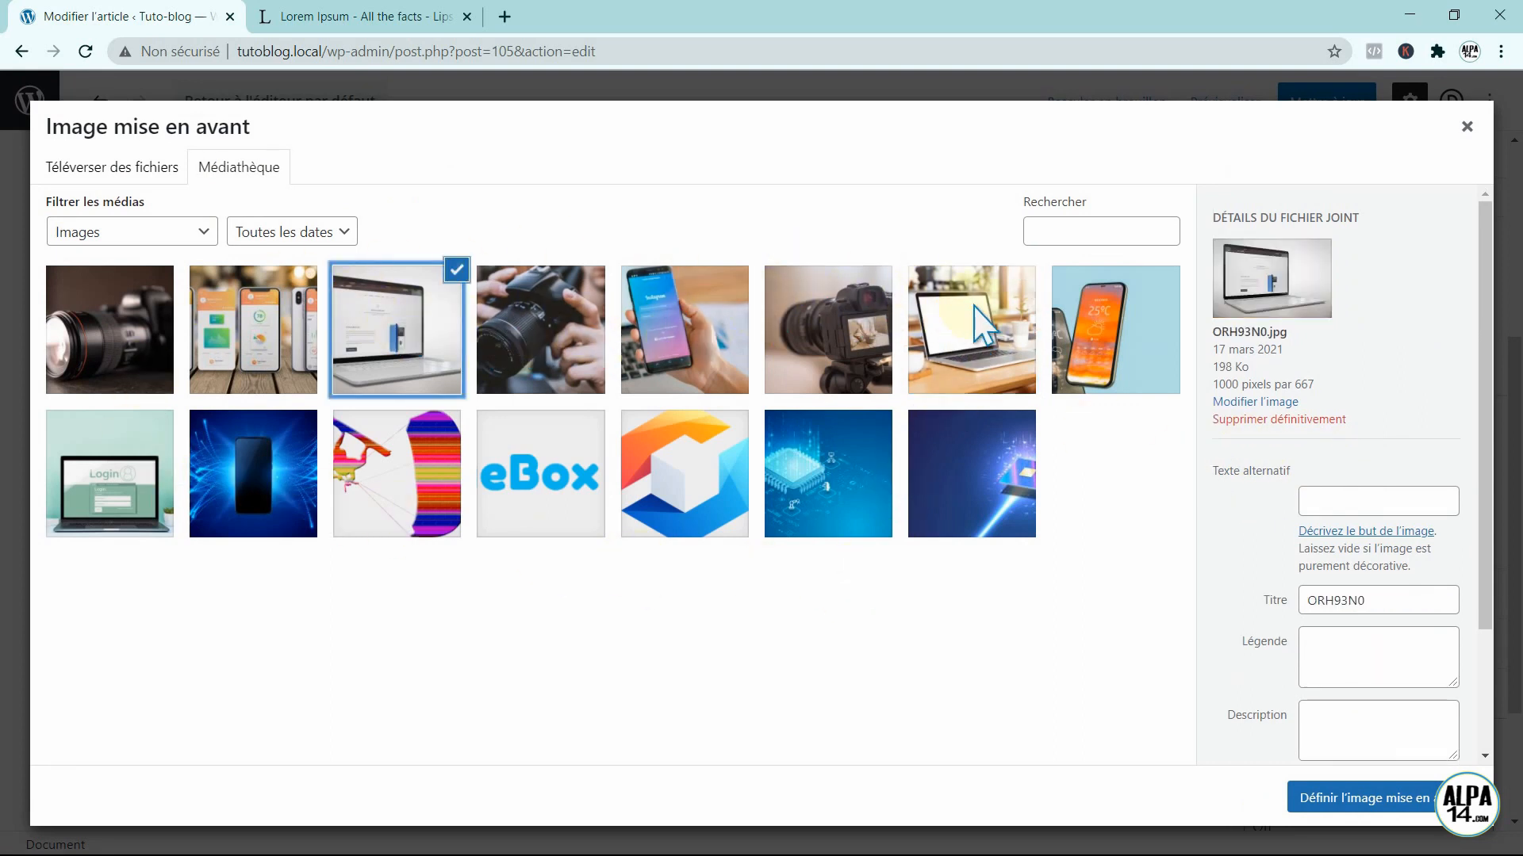
{"action": "left_click", "coordinate": [959, 325]}
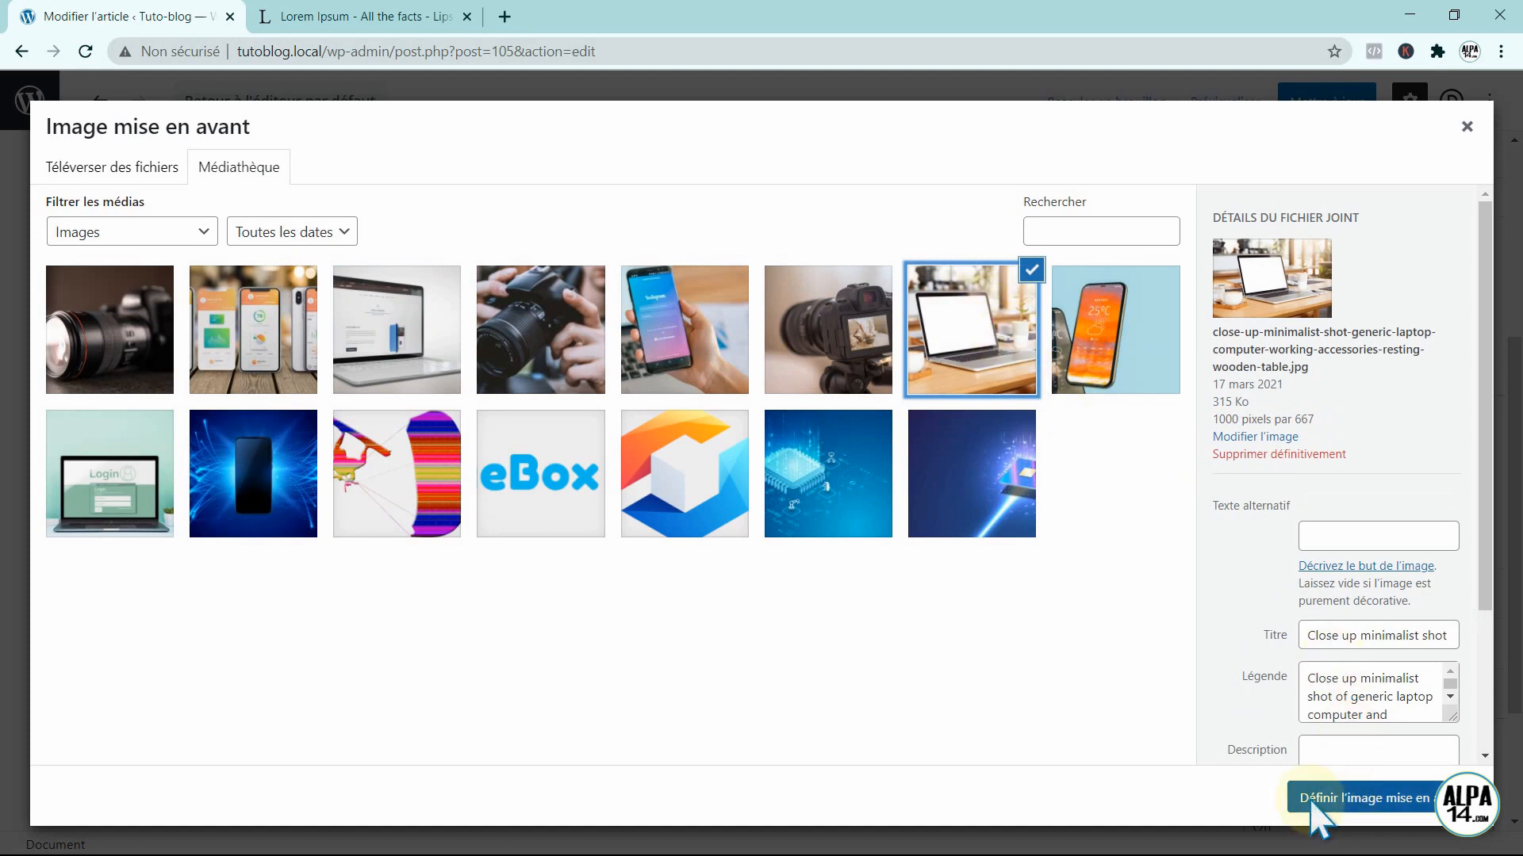
{"action": "left_click", "coordinate": [1383, 803]}
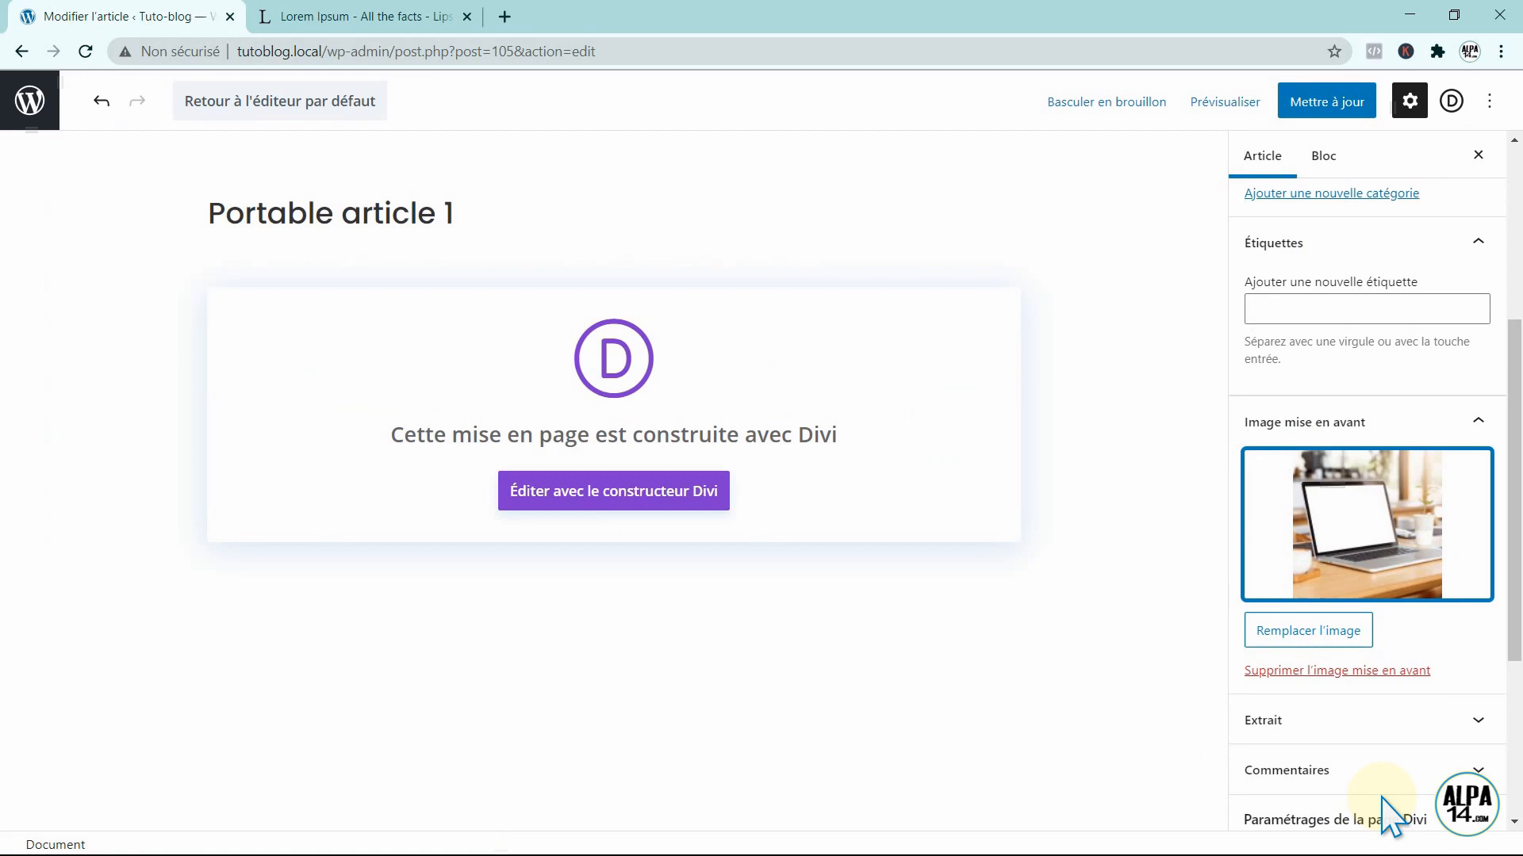
{"action": "scroll", "coordinate": [1356, 476], "scroll_direction": "down", "scroll_amount": 2}
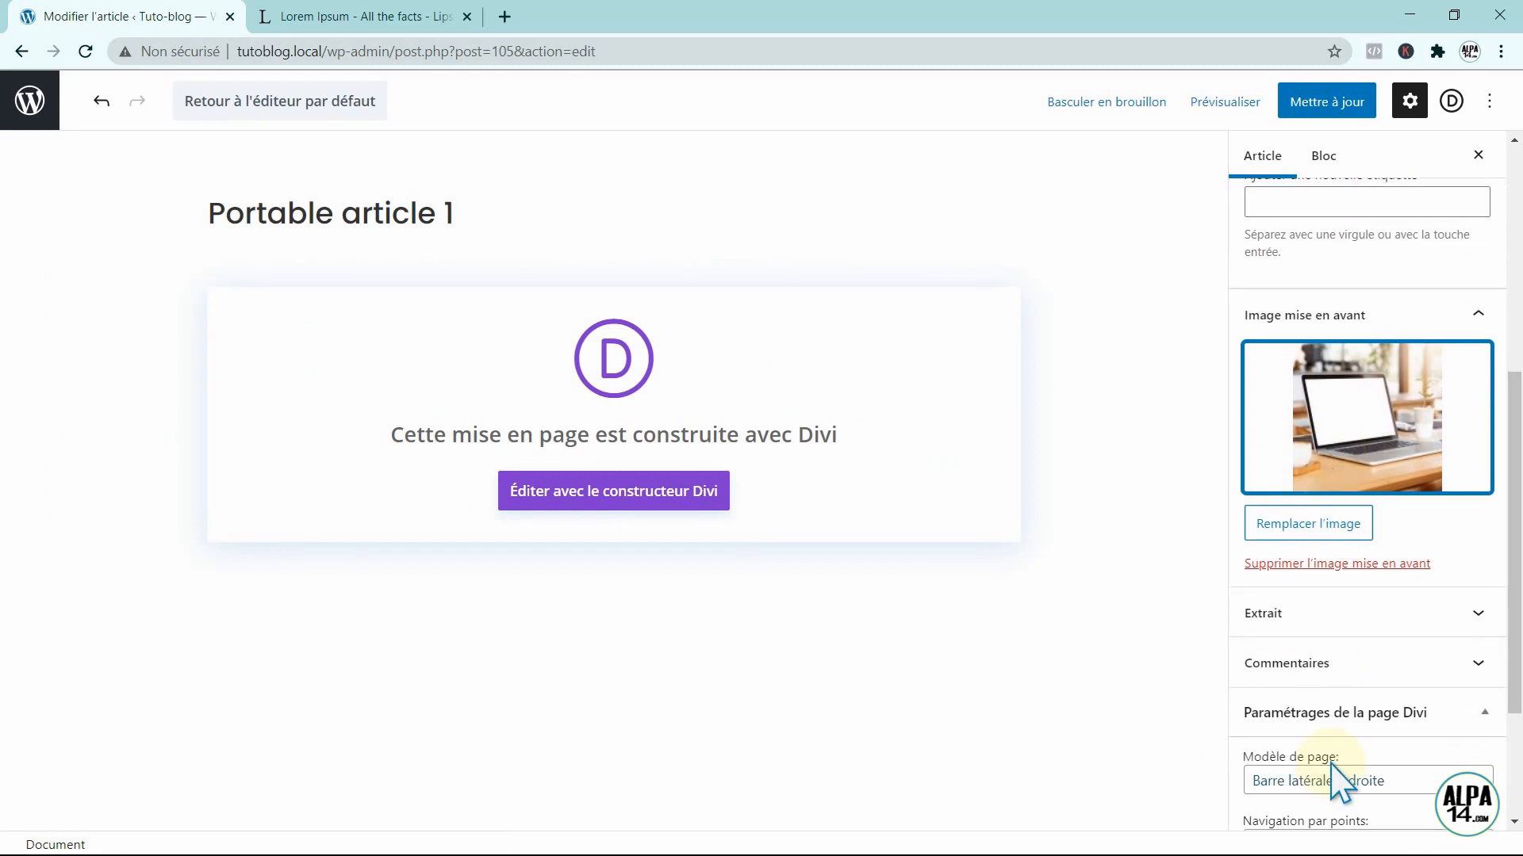
{"action": "left_click", "coordinate": [1318, 109]}
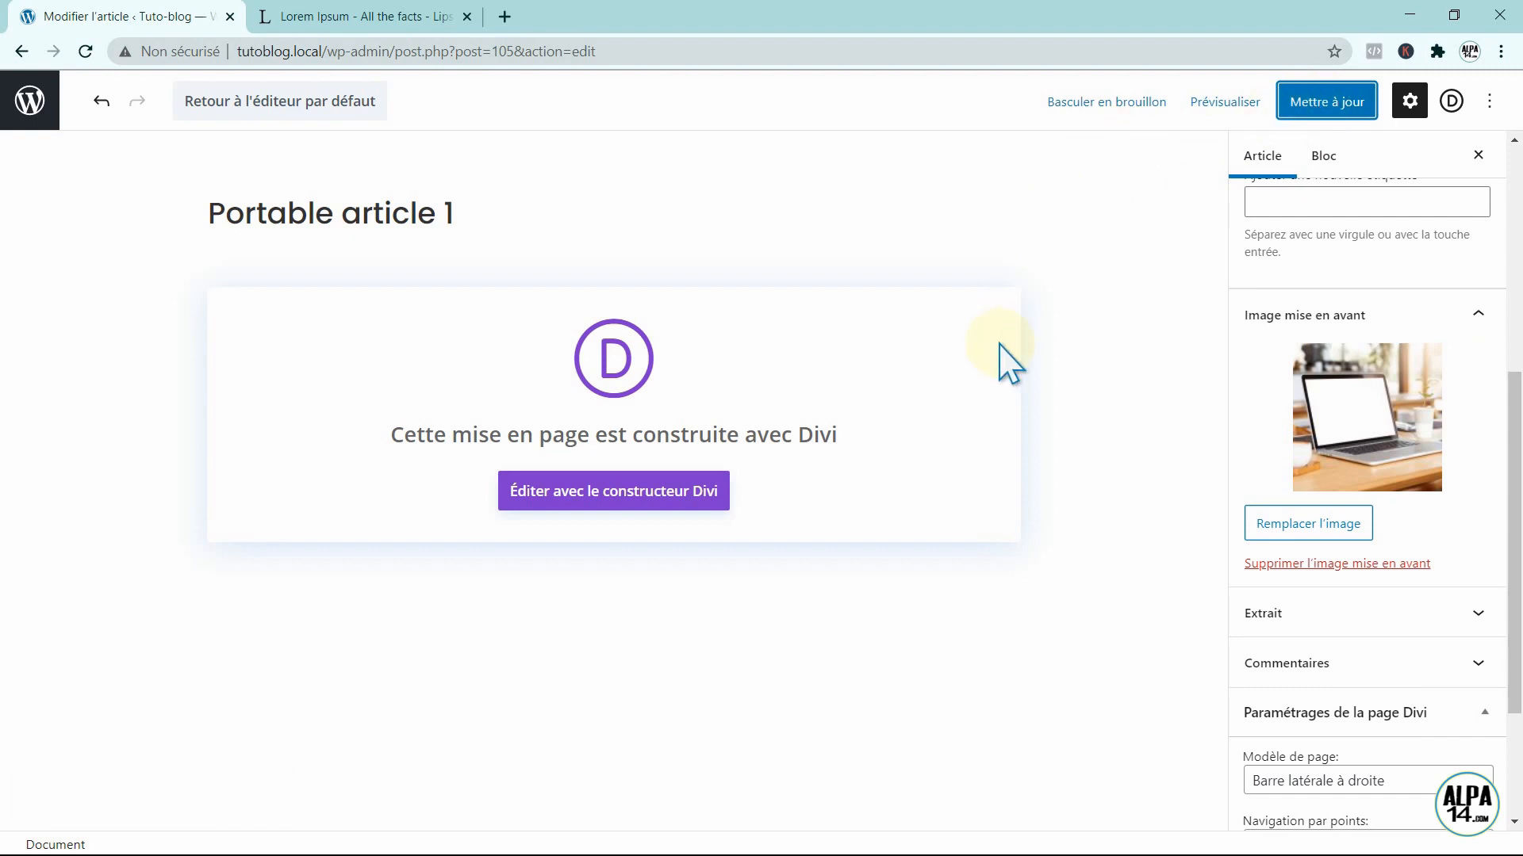
- Open the article in the Divi builder, start building from scratch, and dismiss the row insertion dialog
{"action": "left_click", "coordinate": [617, 496]}
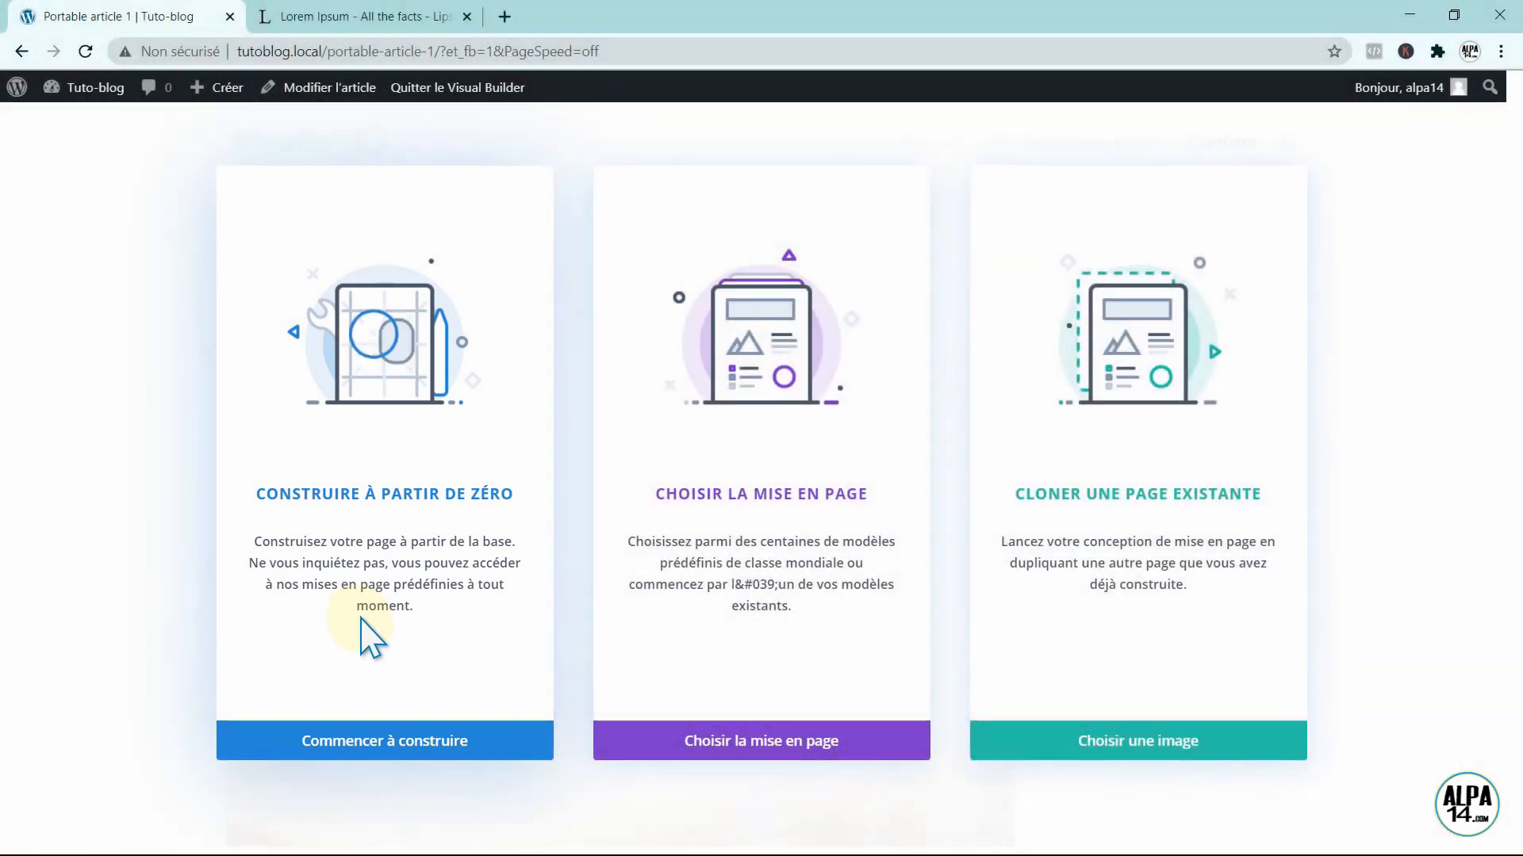
{"action": "left_click", "coordinate": [389, 686]}
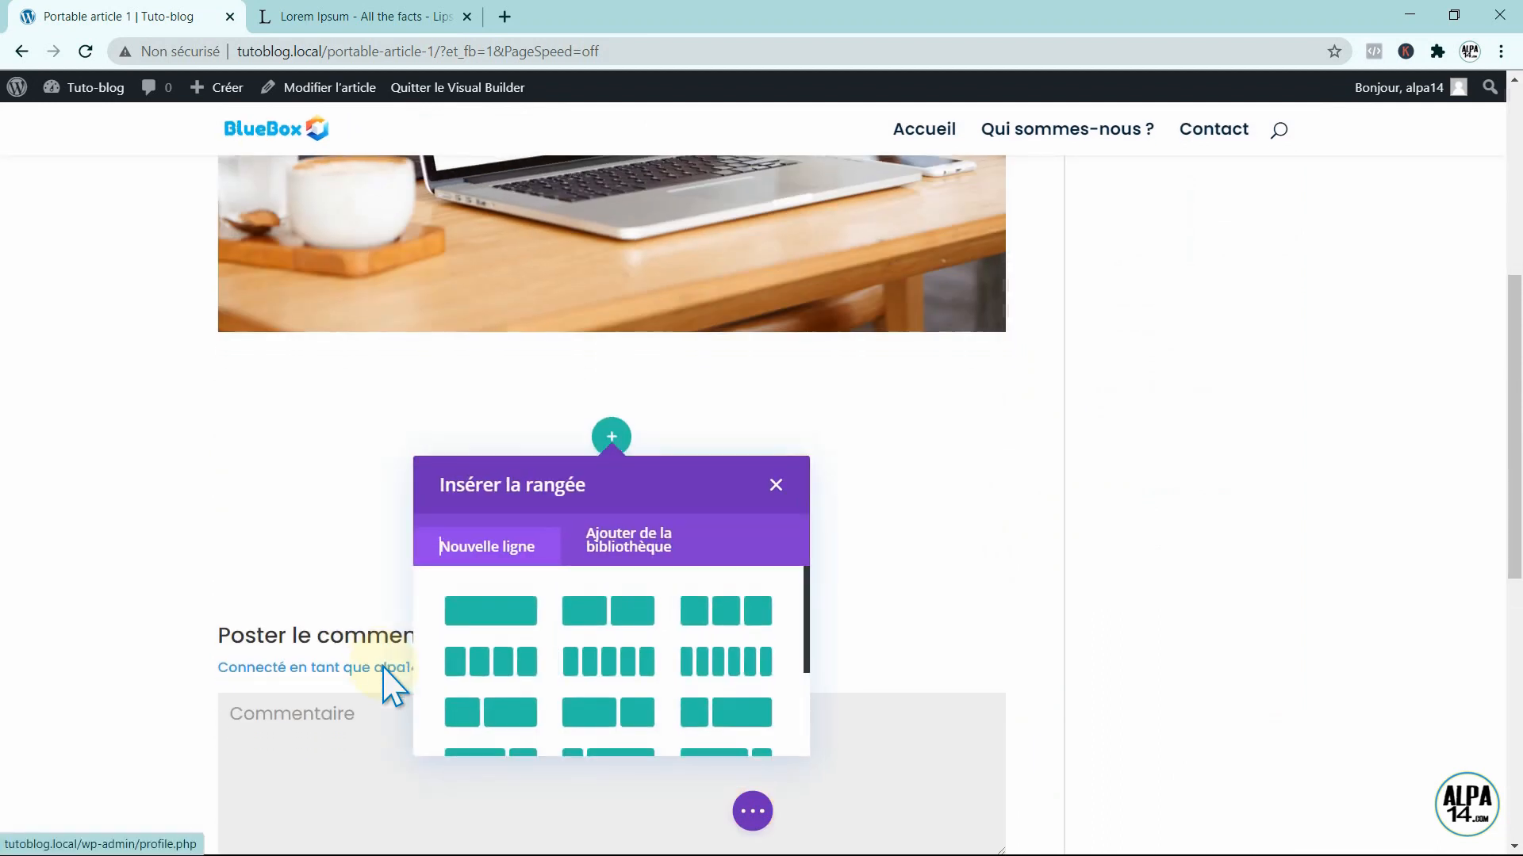
{"action": "left_click", "coordinate": [774, 480]}
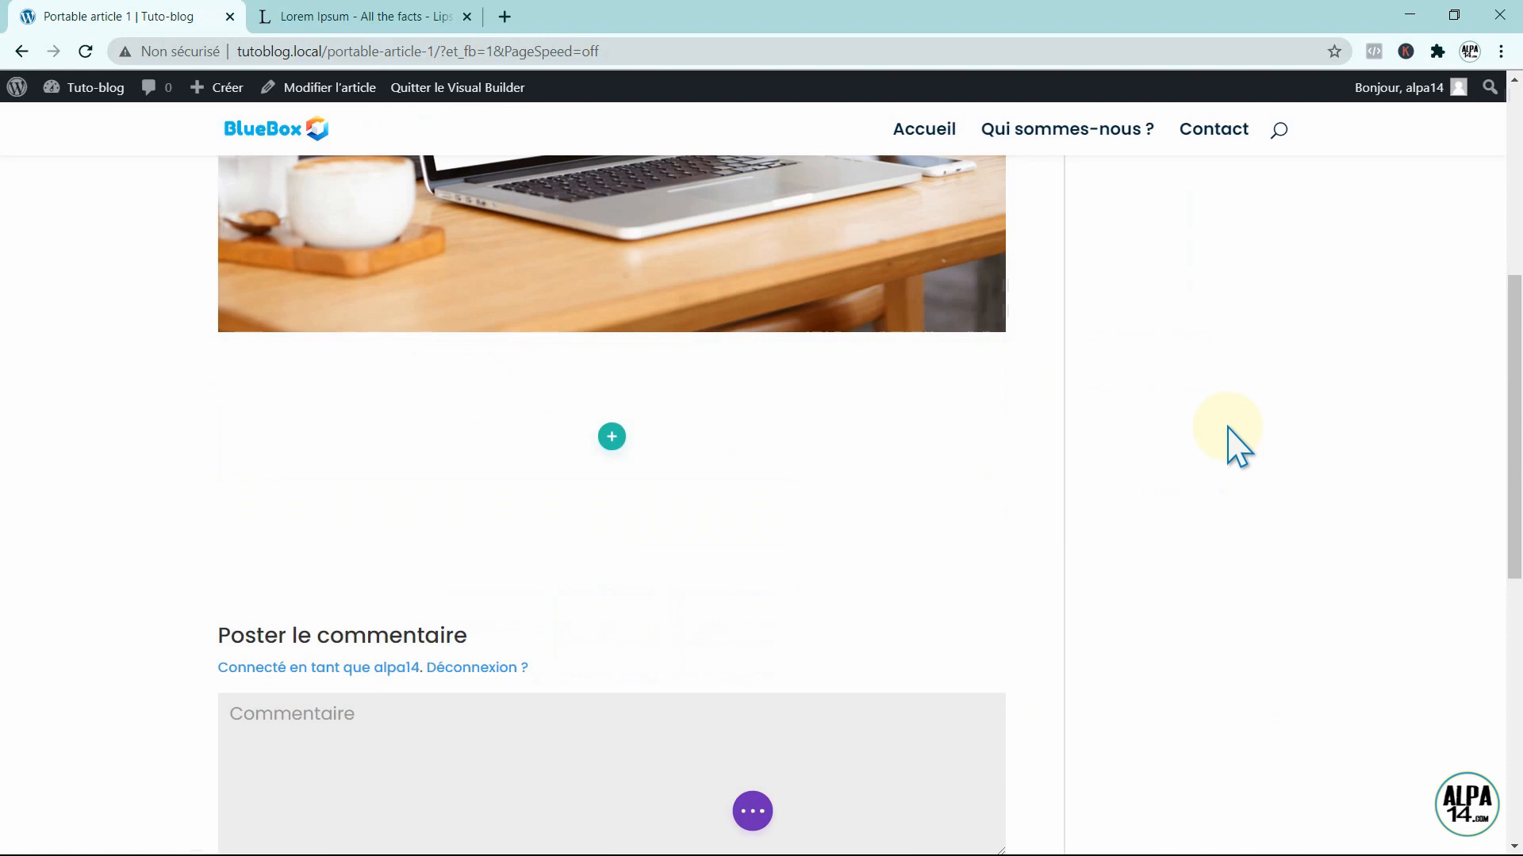
{"action": "scroll", "coordinate": [1512, 516], "scroll_direction": "up", "scroll_amount": 6}
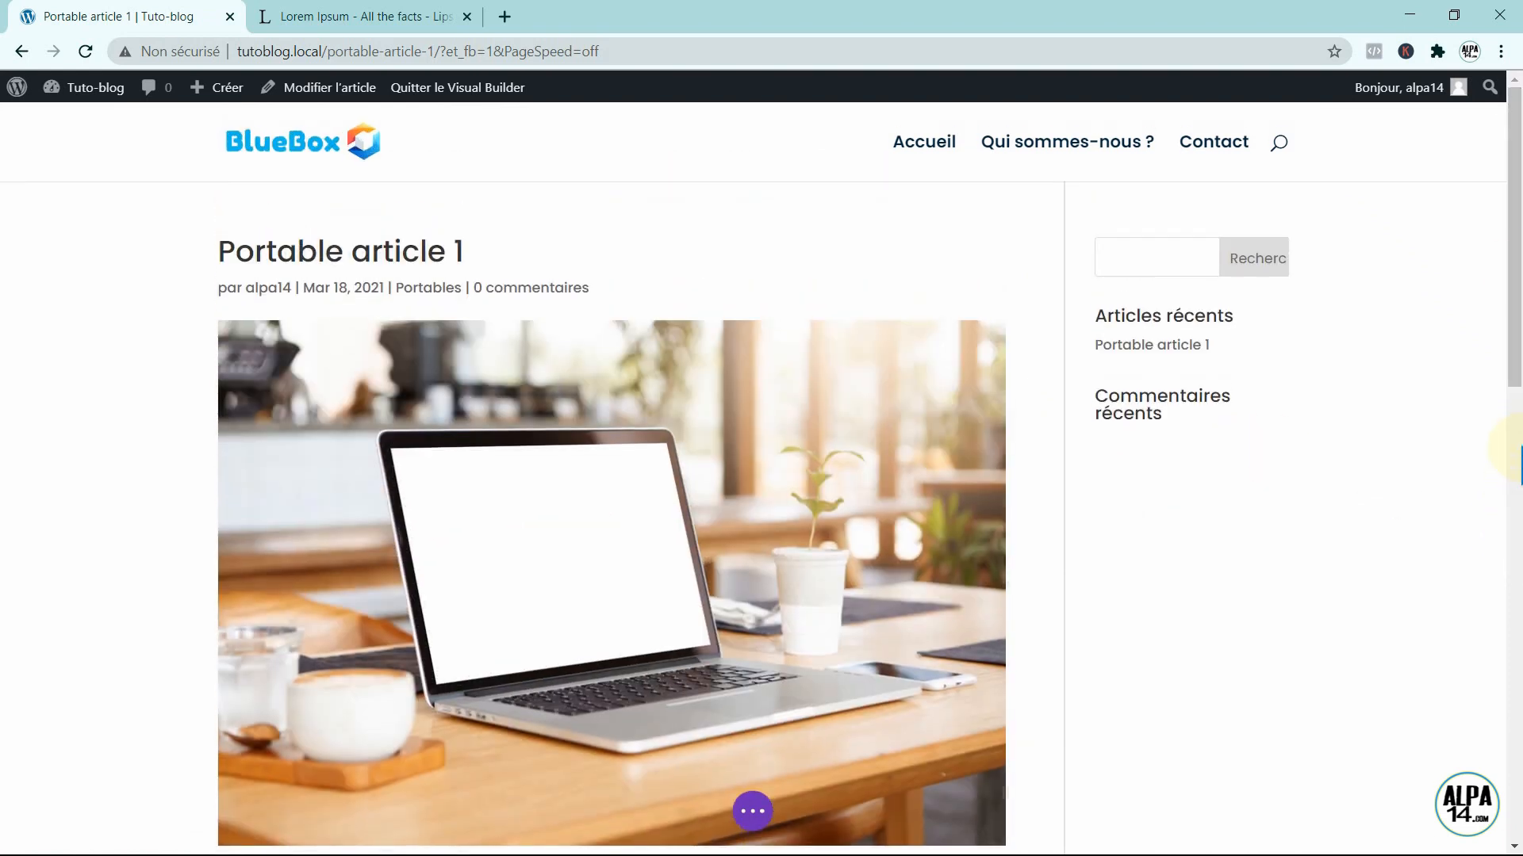
{"action": "left_click_drag", "start_coordinate": [1510, 341], "coordinate": [1454, 478]}
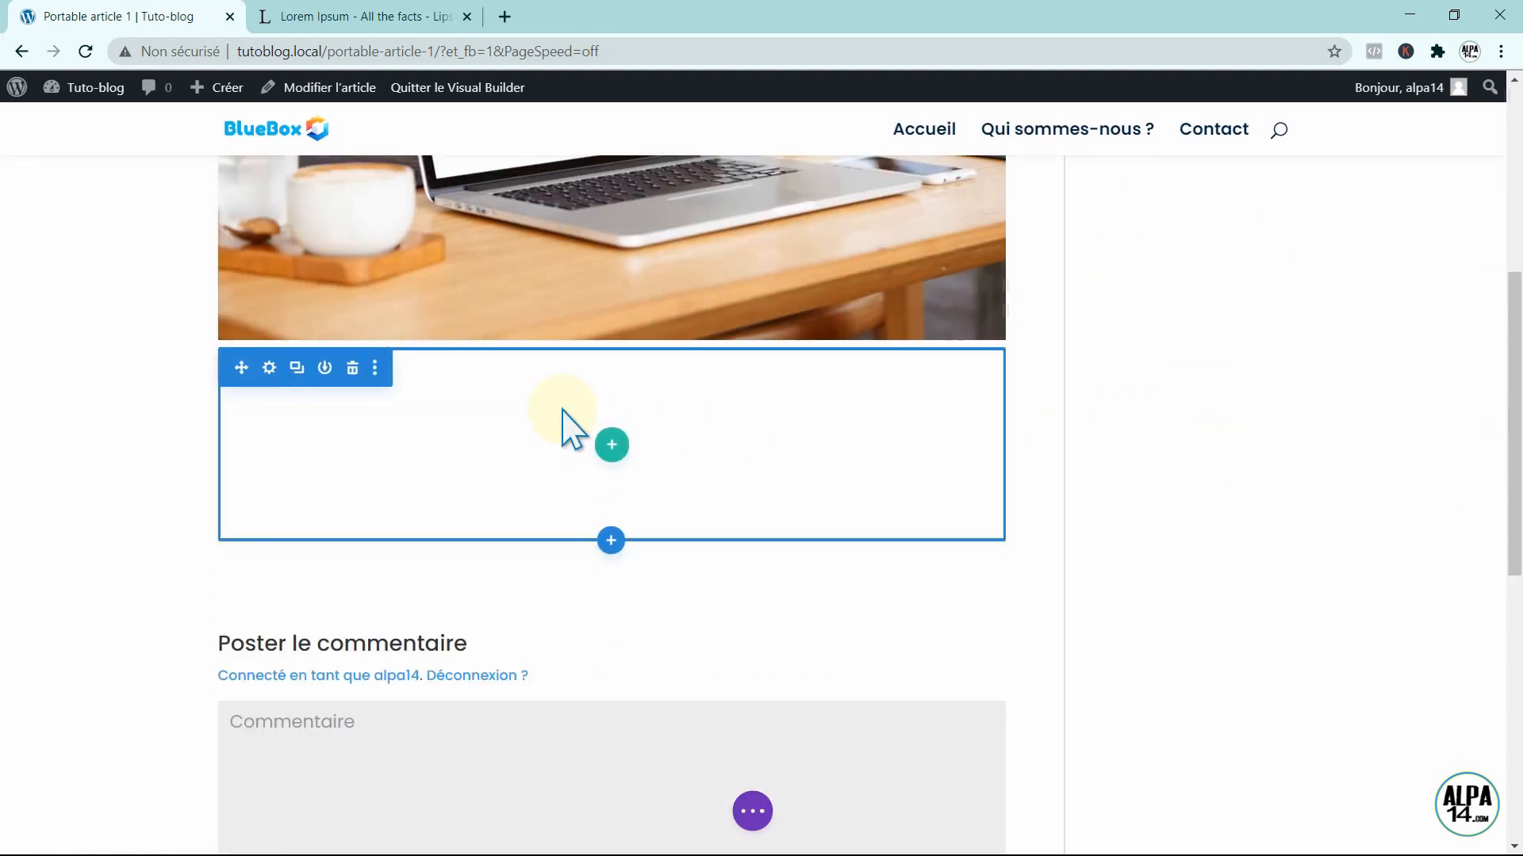
- Insert a single-column row below the featured image and add a Text module to it
{"action": "left_click", "coordinate": [602, 448]}
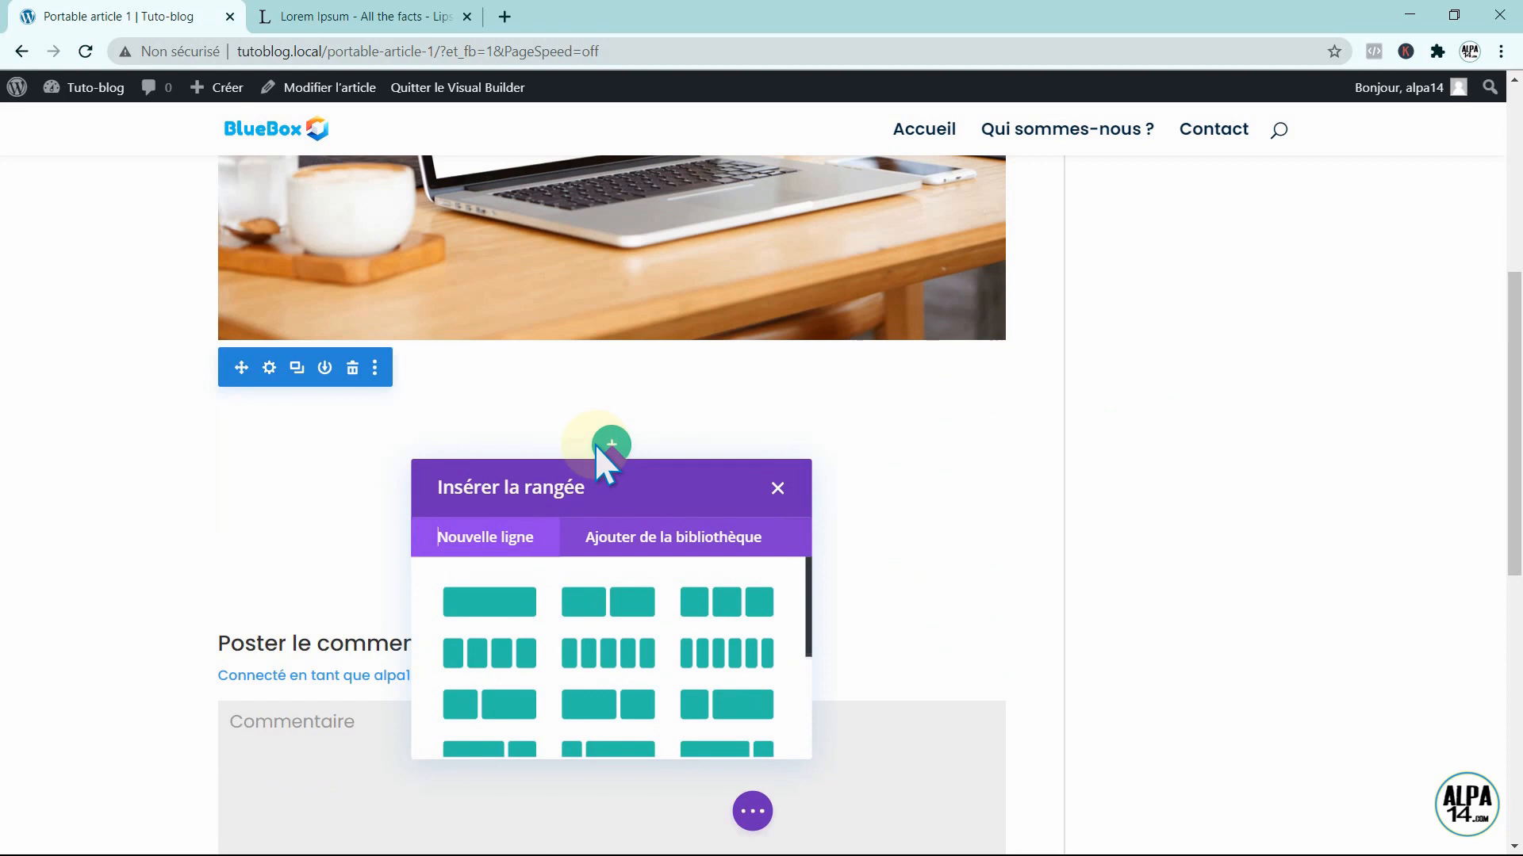
{"action": "left_click", "coordinate": [485, 601]}
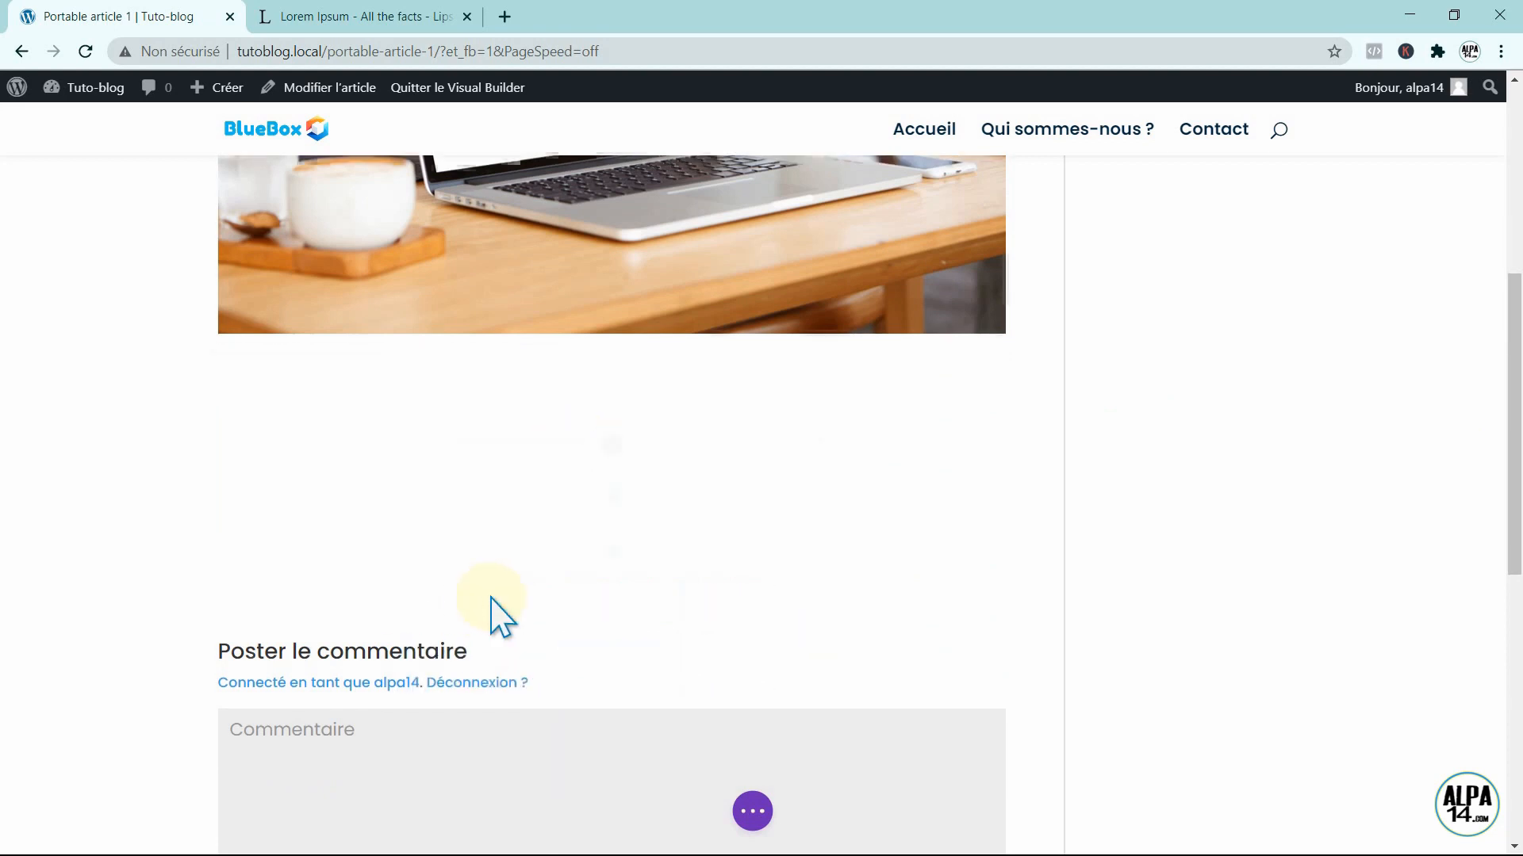
{"action": "type", "text": "text"}
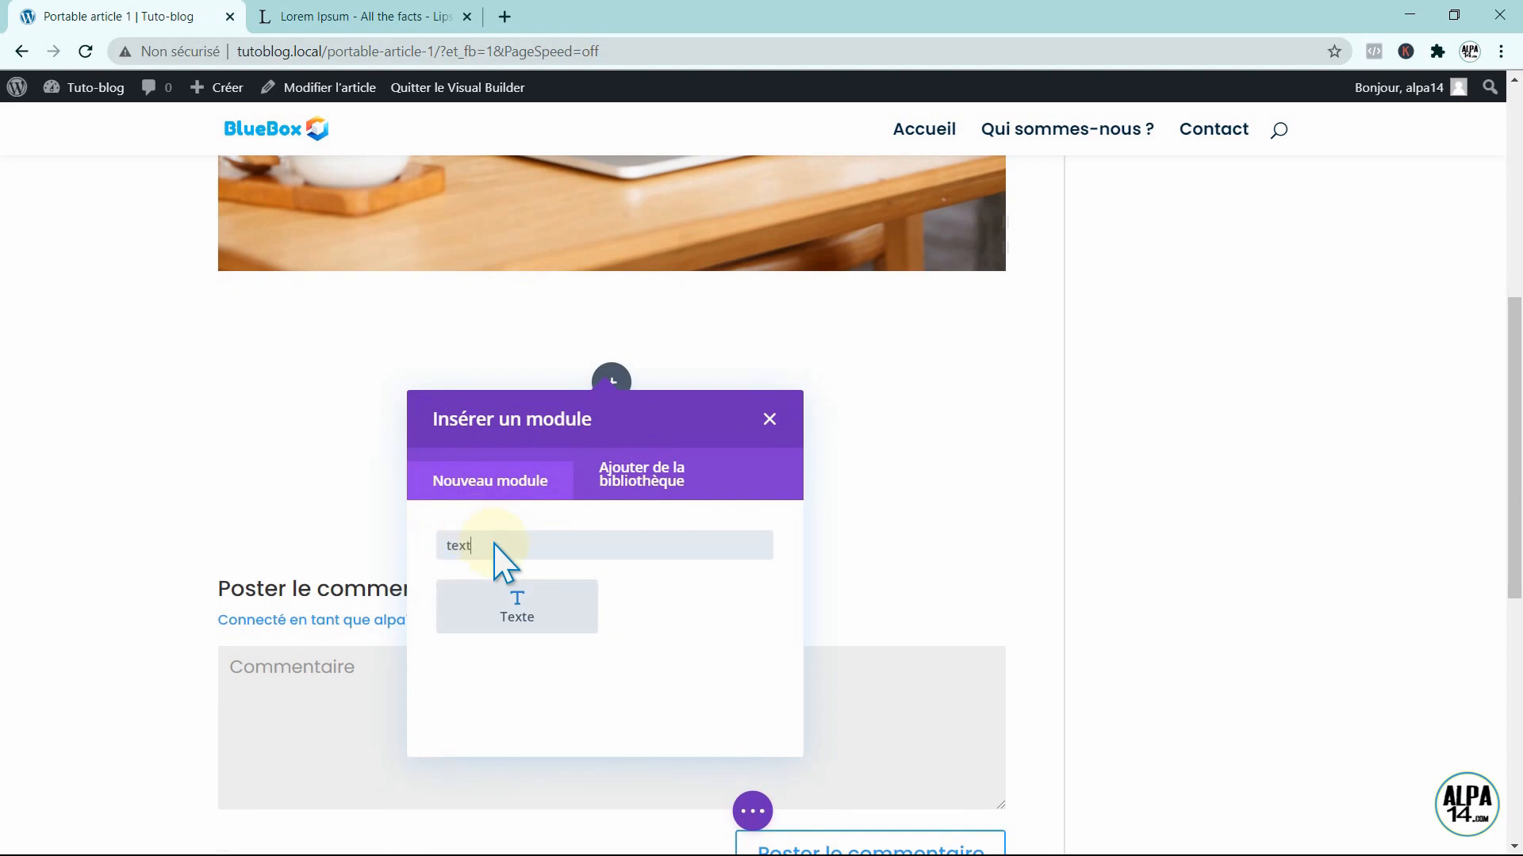
{"action": "left_click", "coordinate": [525, 619]}
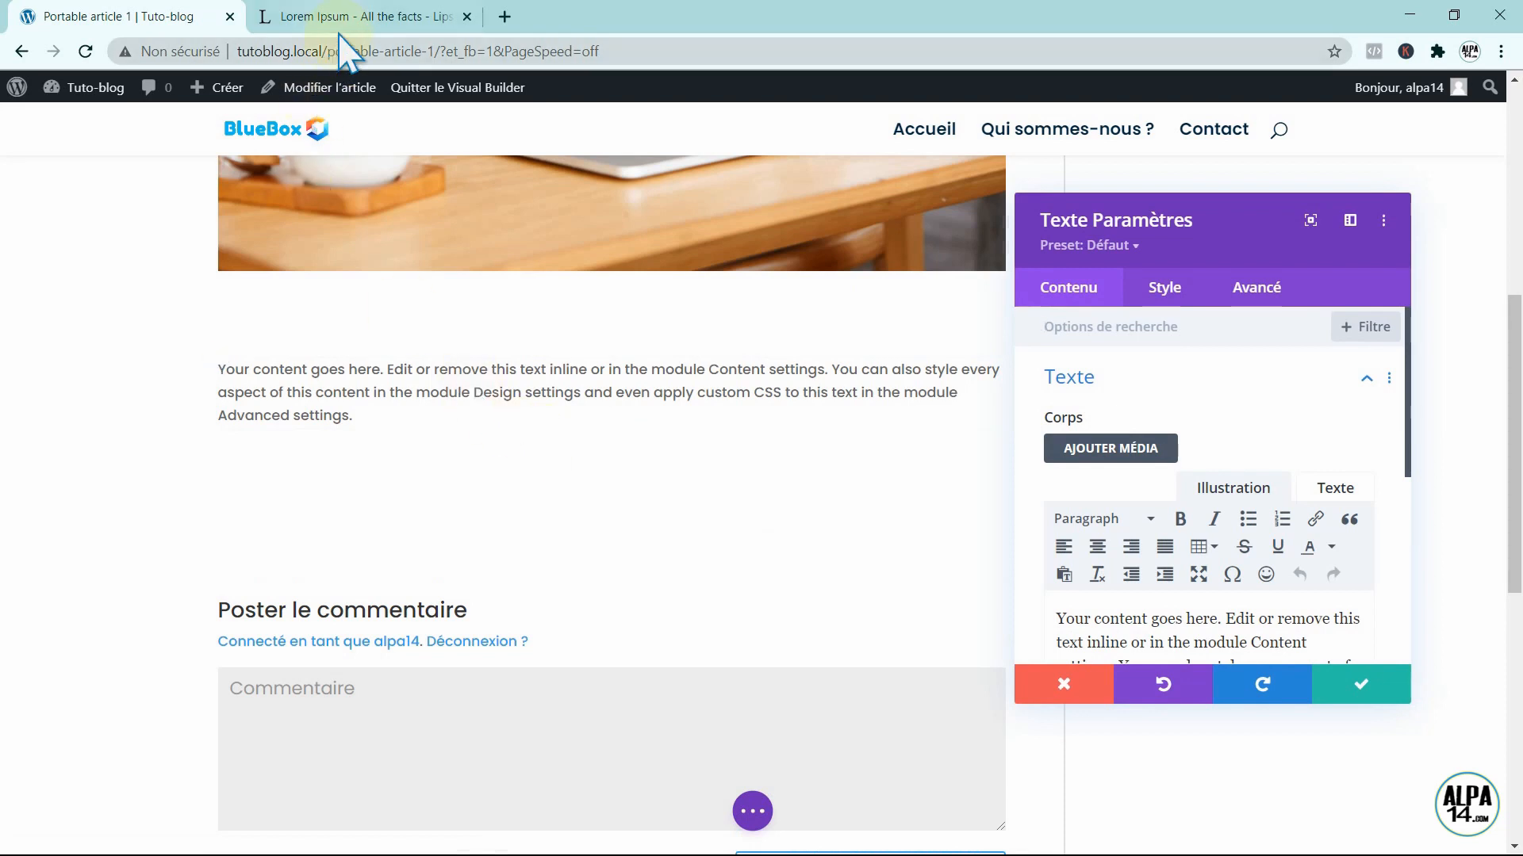
- Copy the first four Lorem Ipsum paragraphs from the open lipsum.com page and return to the article
{"action": "left_click", "coordinate": [325, 18]}
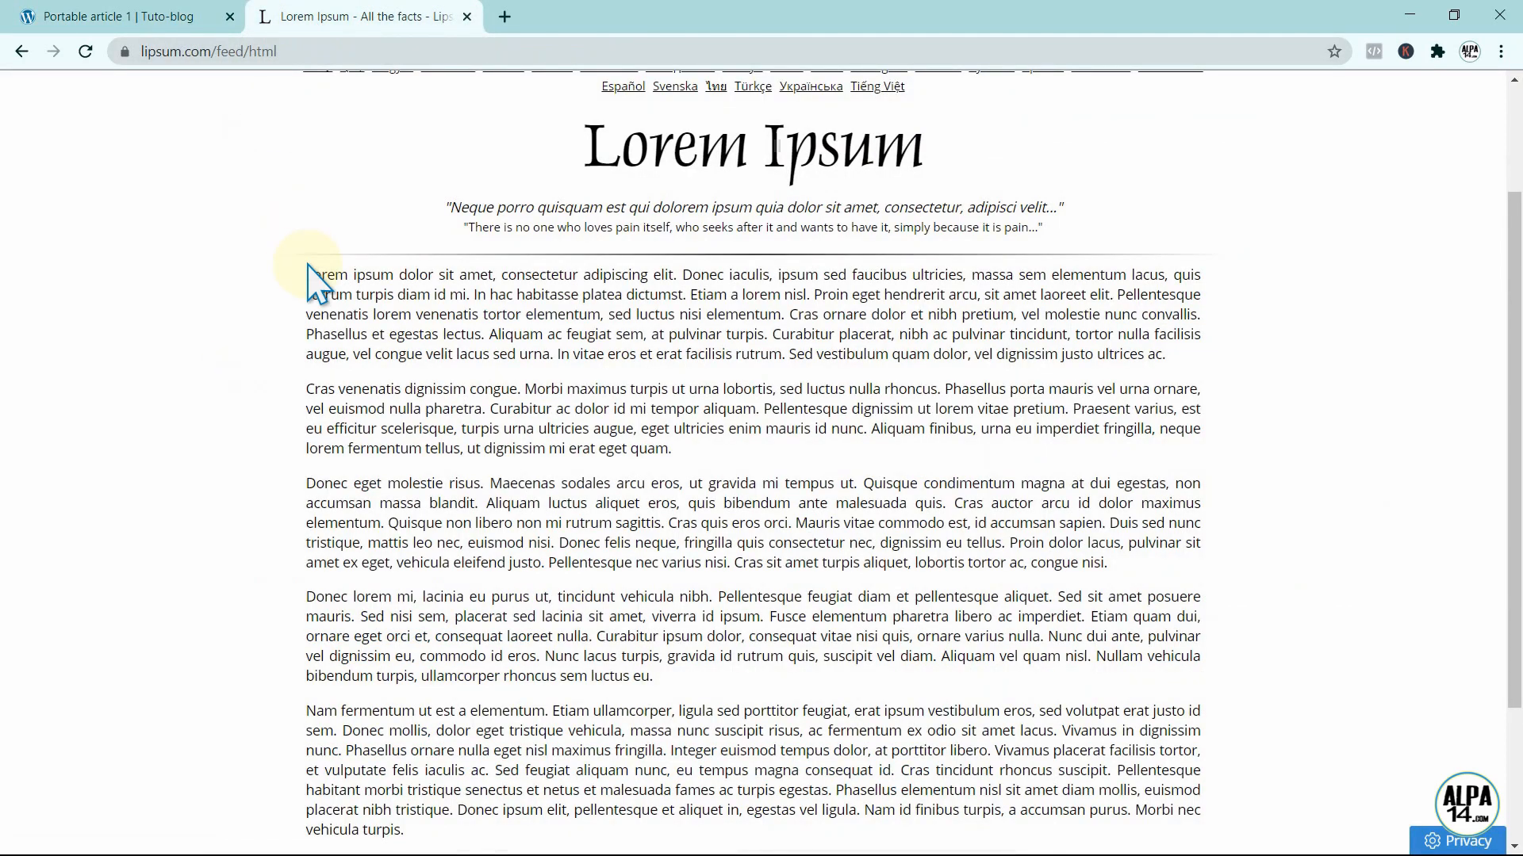
{"action": "left_click_drag", "start_coordinate": [305, 276], "coordinate": [668, 702]}
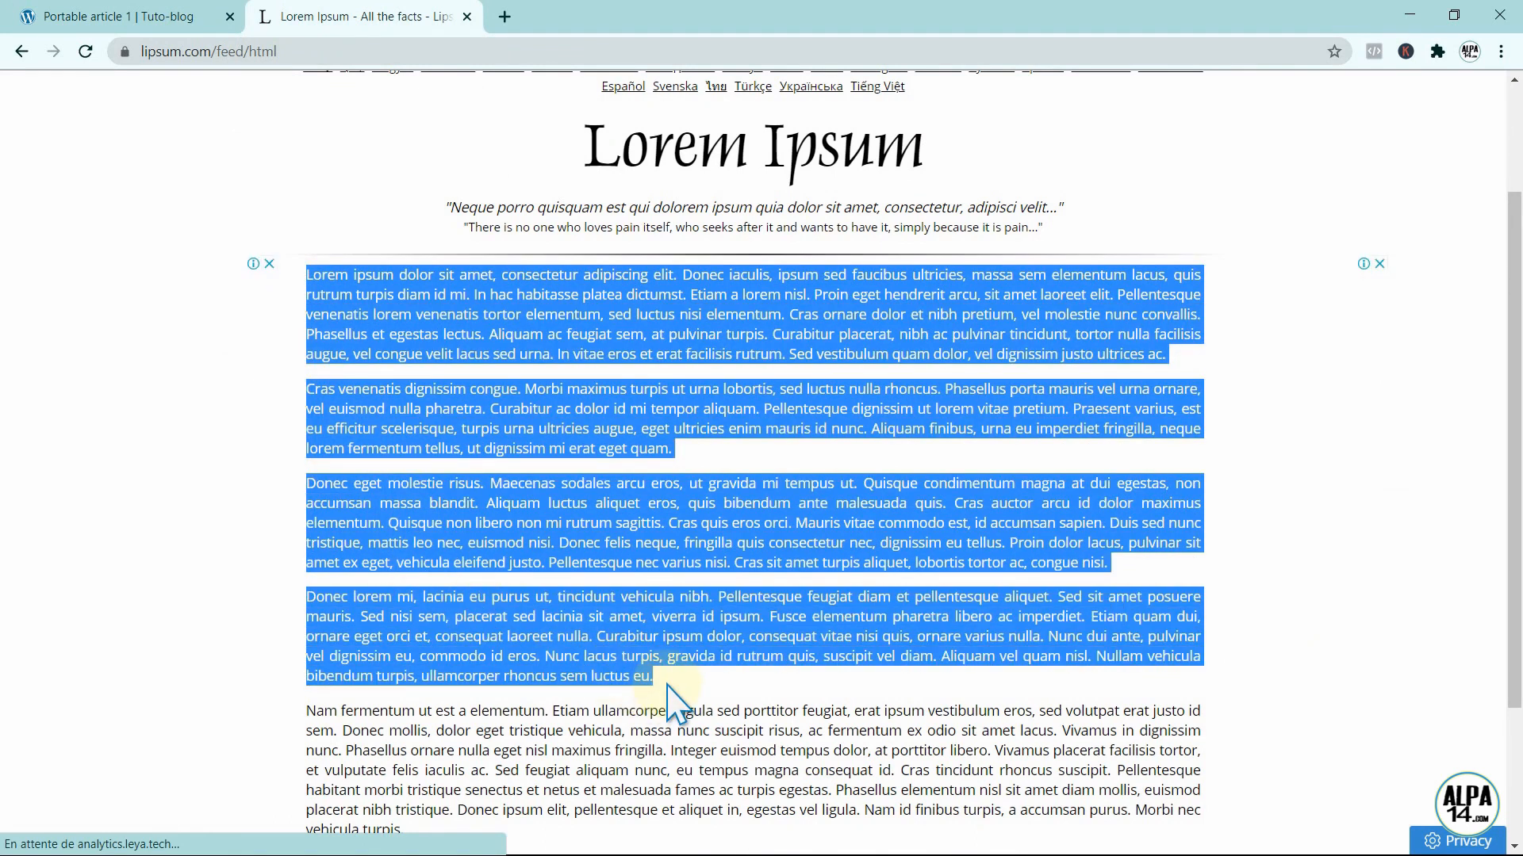
{"action": "right_click", "coordinate": [543, 411]}
{"action": "left_click", "coordinate": [595, 427]}
{"action": "left_click", "coordinate": [123, 17]}
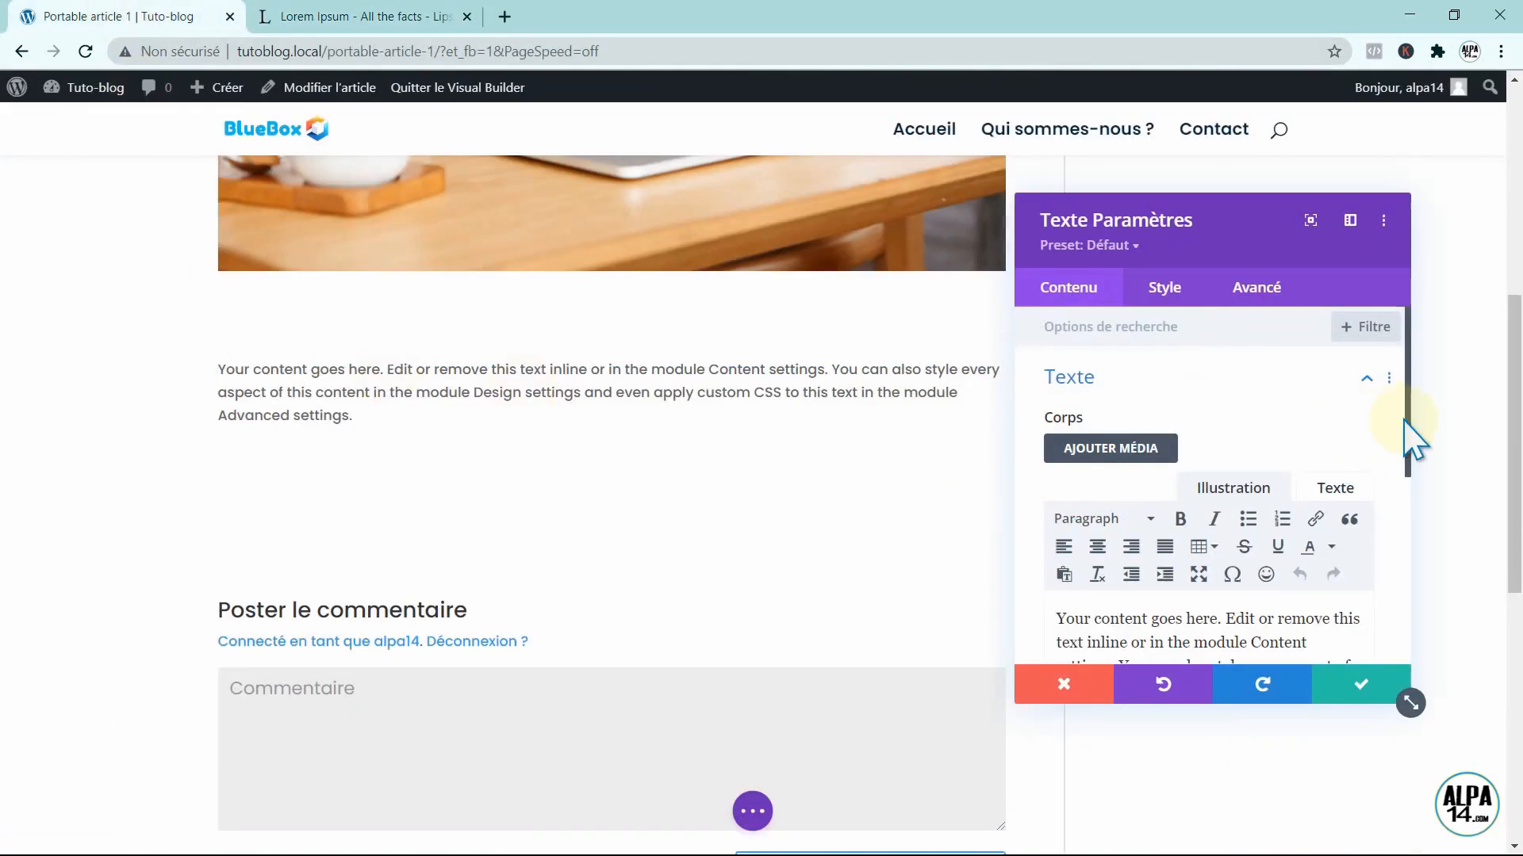
- Replace the Text module's placeholder body with the copied Lorem Ipsum paragraphs and save the module's changes
{"action": "left_click_drag", "start_coordinate": [1410, 441], "coordinate": [1409, 509]}
{"action": "left_click_drag", "start_coordinate": [1288, 578], "coordinate": [1039, 469]}
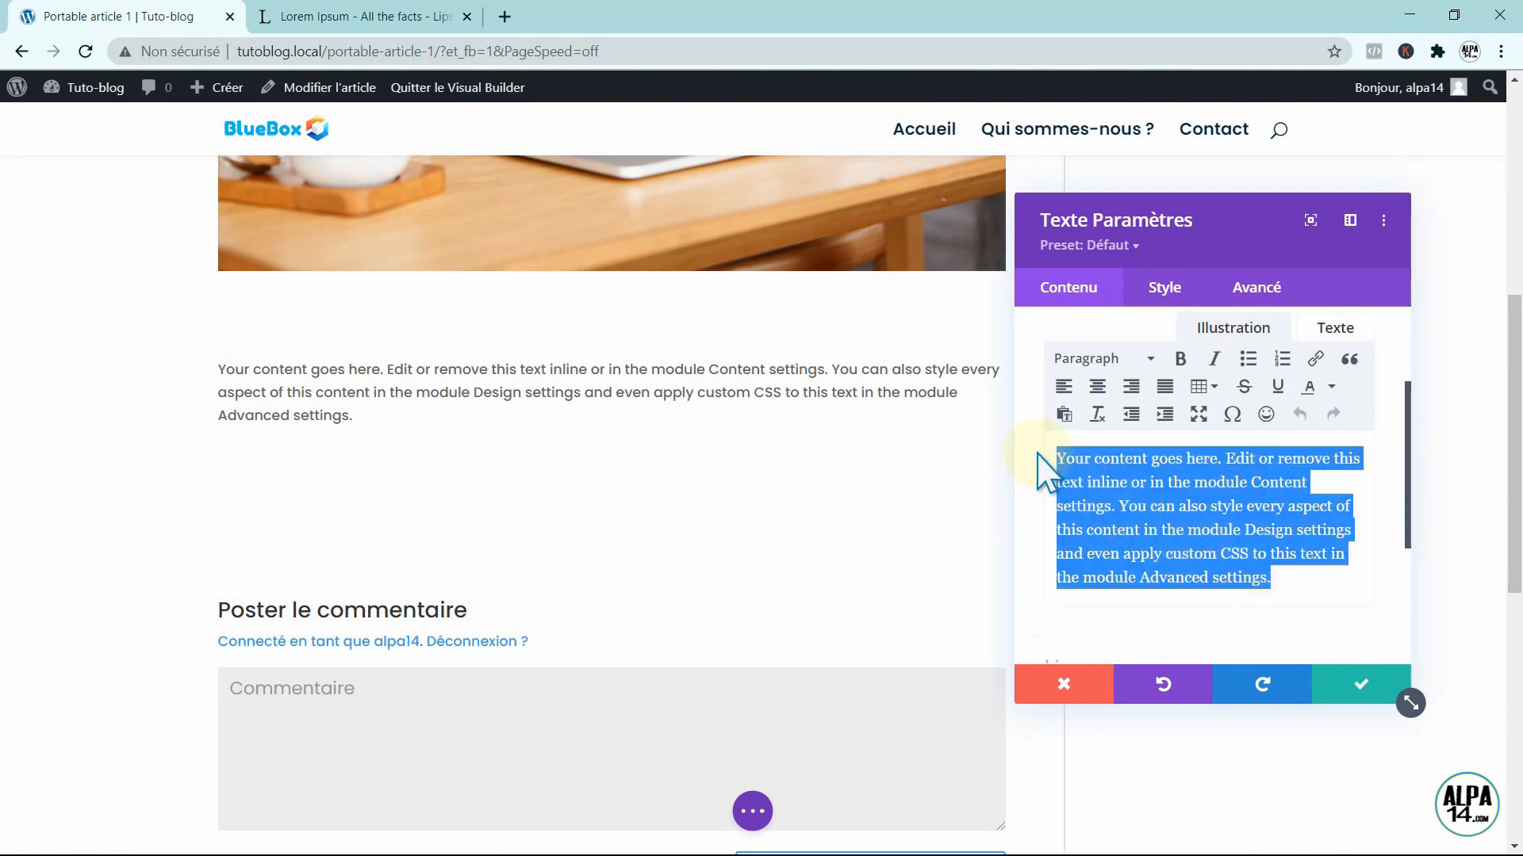
{"action": "key", "text": "Delete"}
{"action": "key", "text": "ctrl+v"}
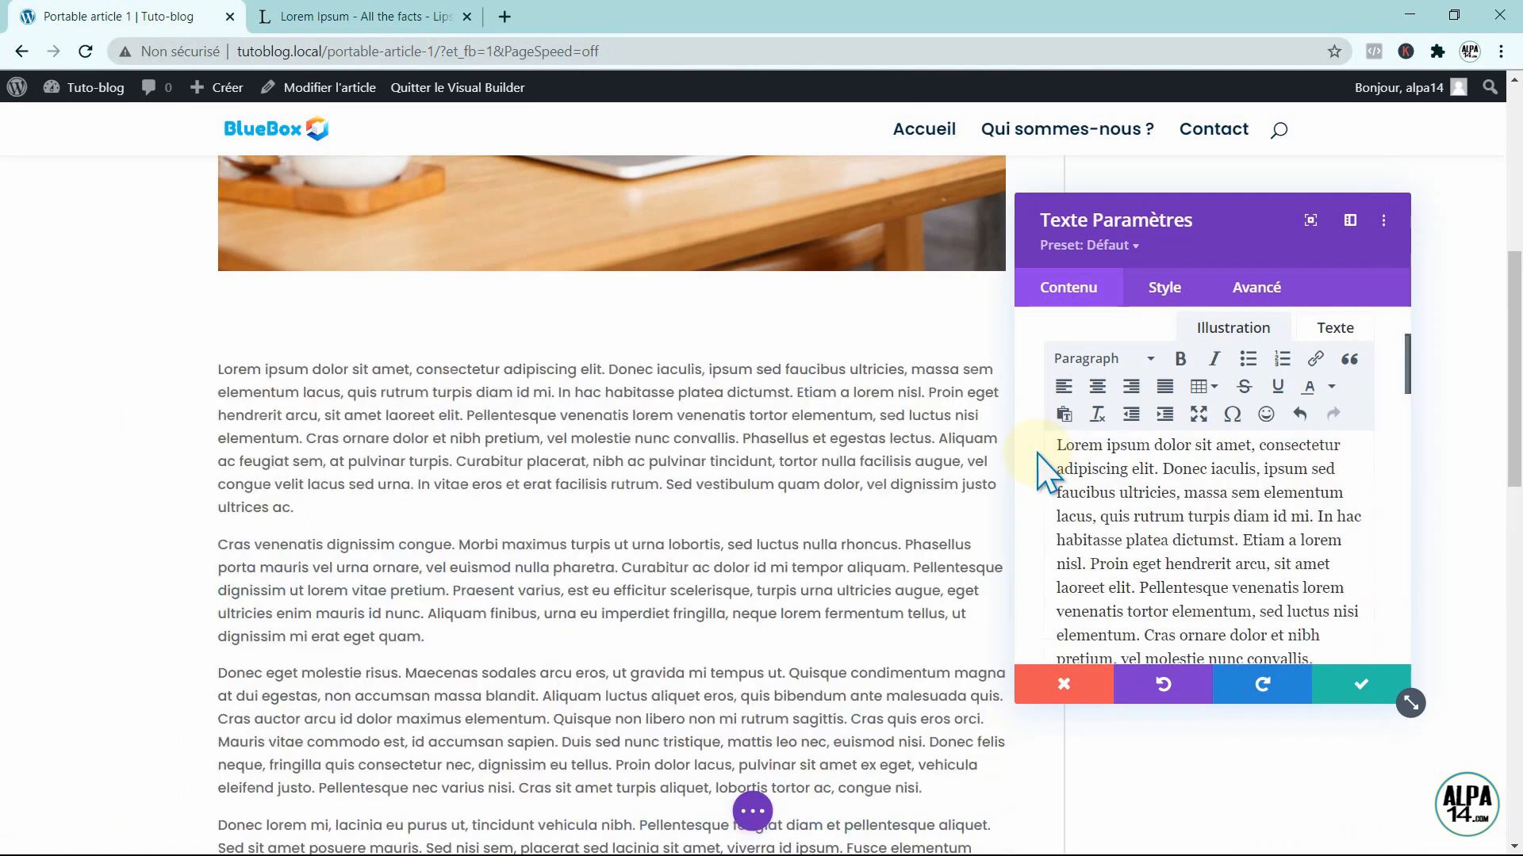
{"action": "scroll", "coordinate": [1045, 474], "scroll_direction": "up", "scroll_amount": 4}
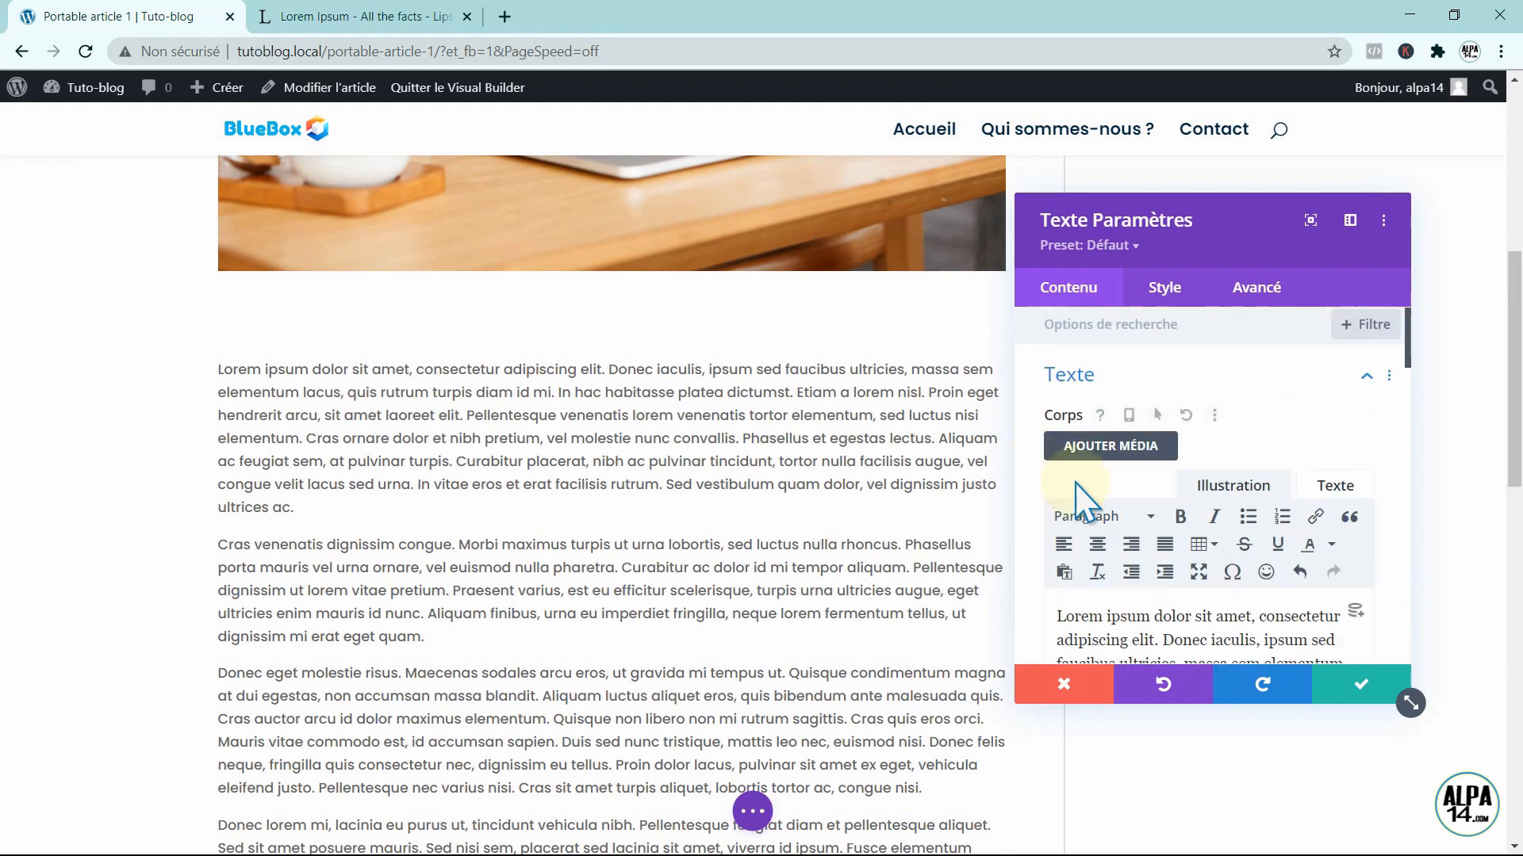
{"action": "left_click", "coordinate": [1361, 697]}
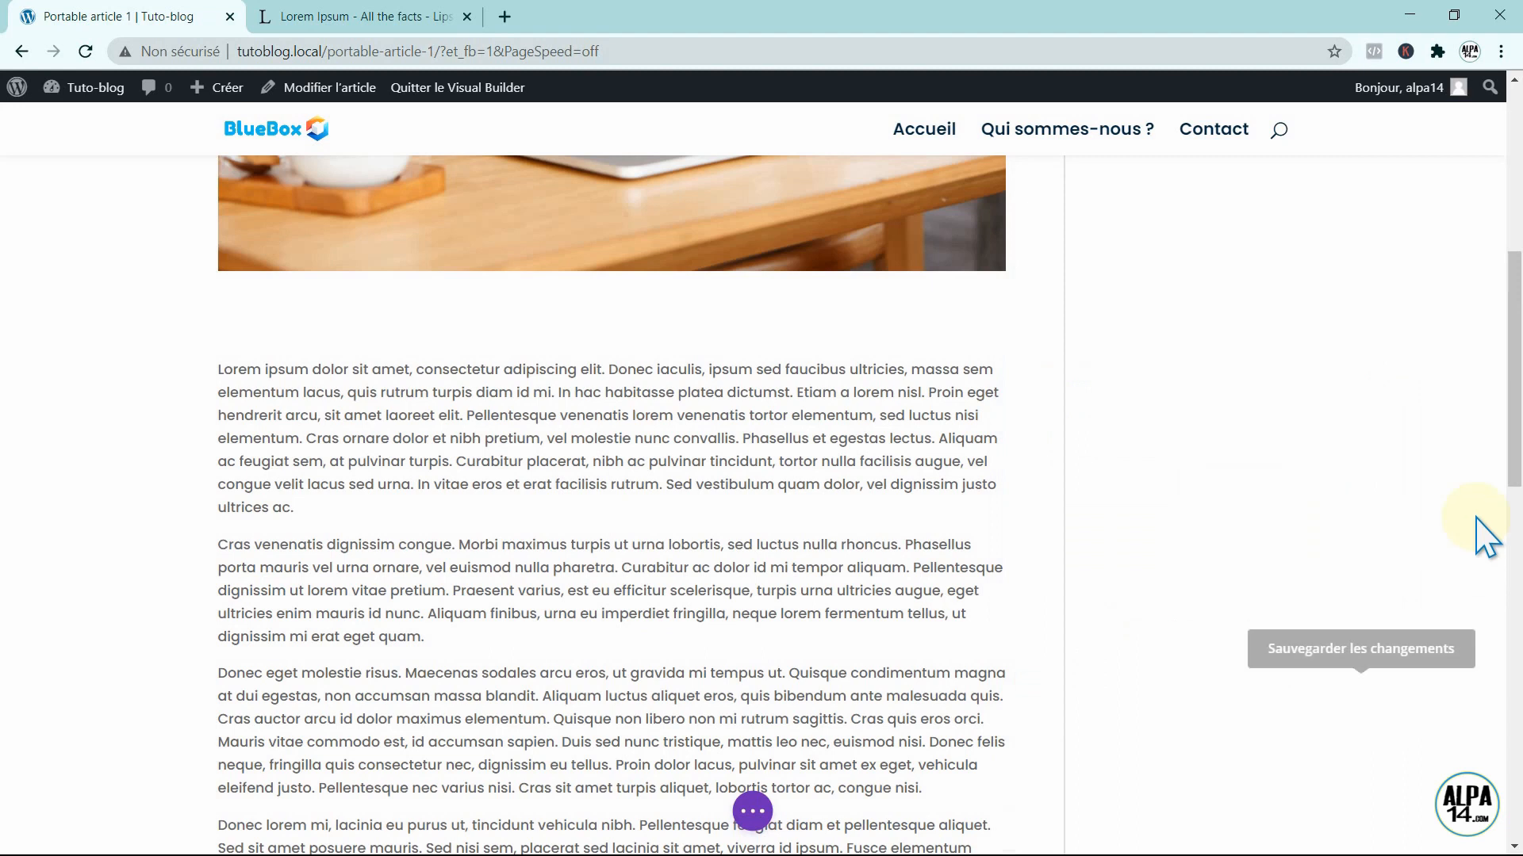
- Save the article's layout in the Divi builder
{"action": "scroll", "coordinate": [1516, 444], "scroll_direction": "up", "scroll_amount": 10}
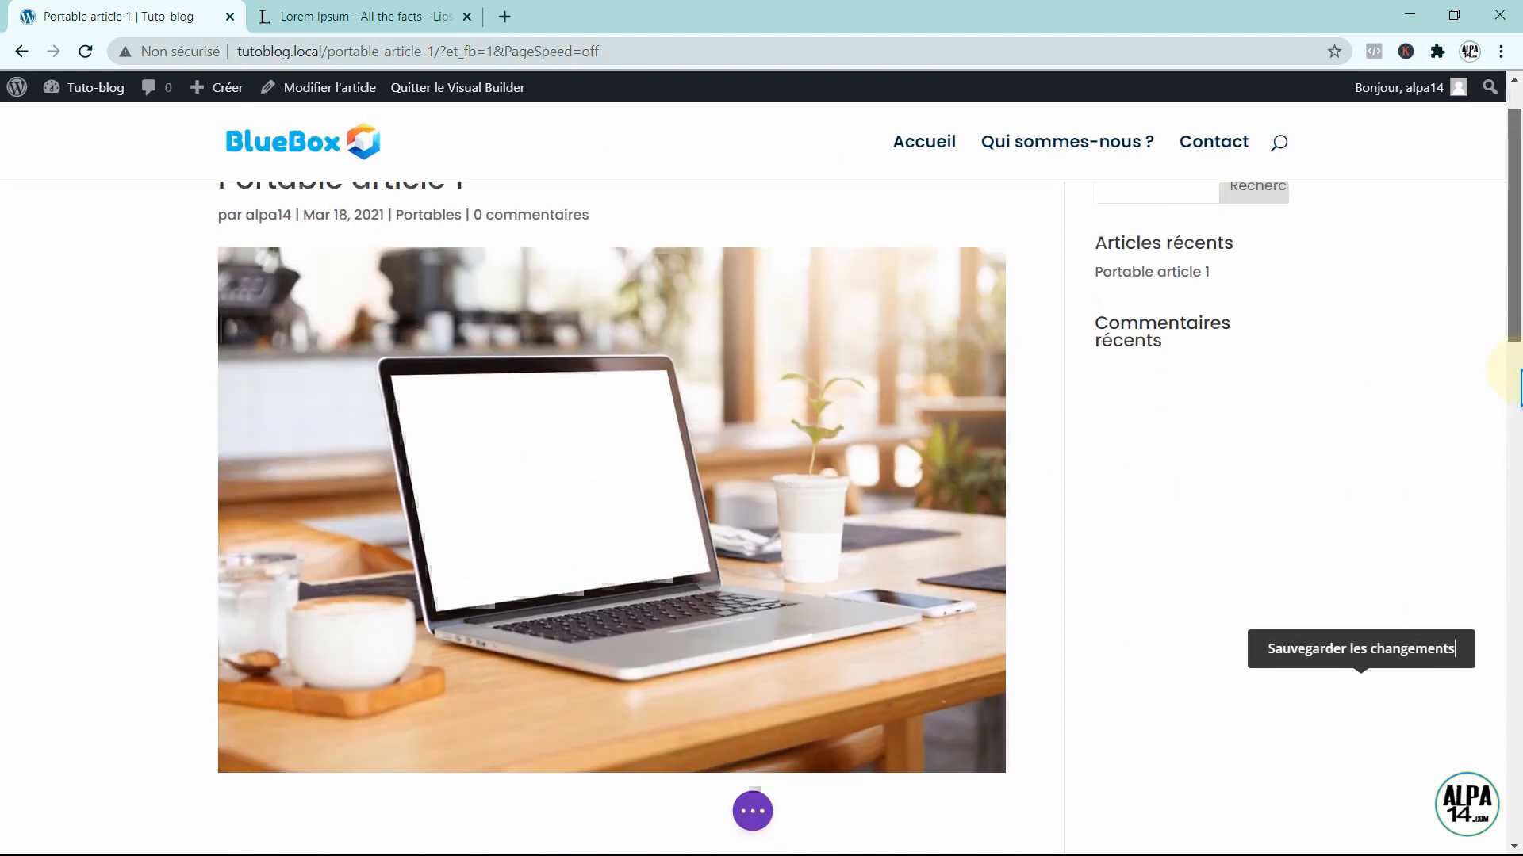
{"action": "scroll", "coordinate": [1031, 555], "scroll_direction": "down", "scroll_amount": 1}
{"action": "left_click", "coordinate": [752, 811]}
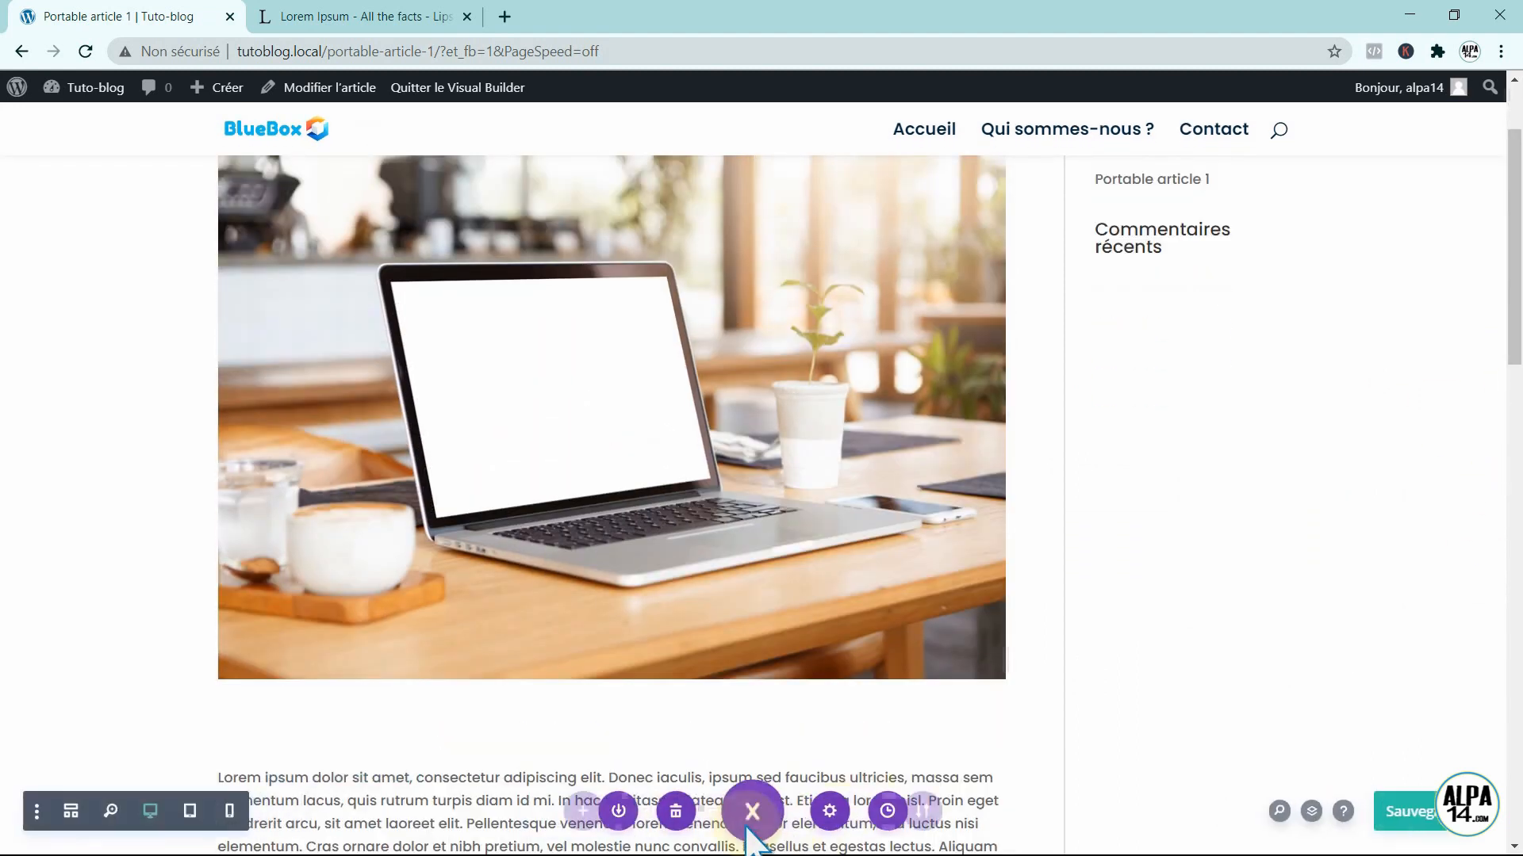
{"action": "left_click", "coordinate": [1411, 816]}
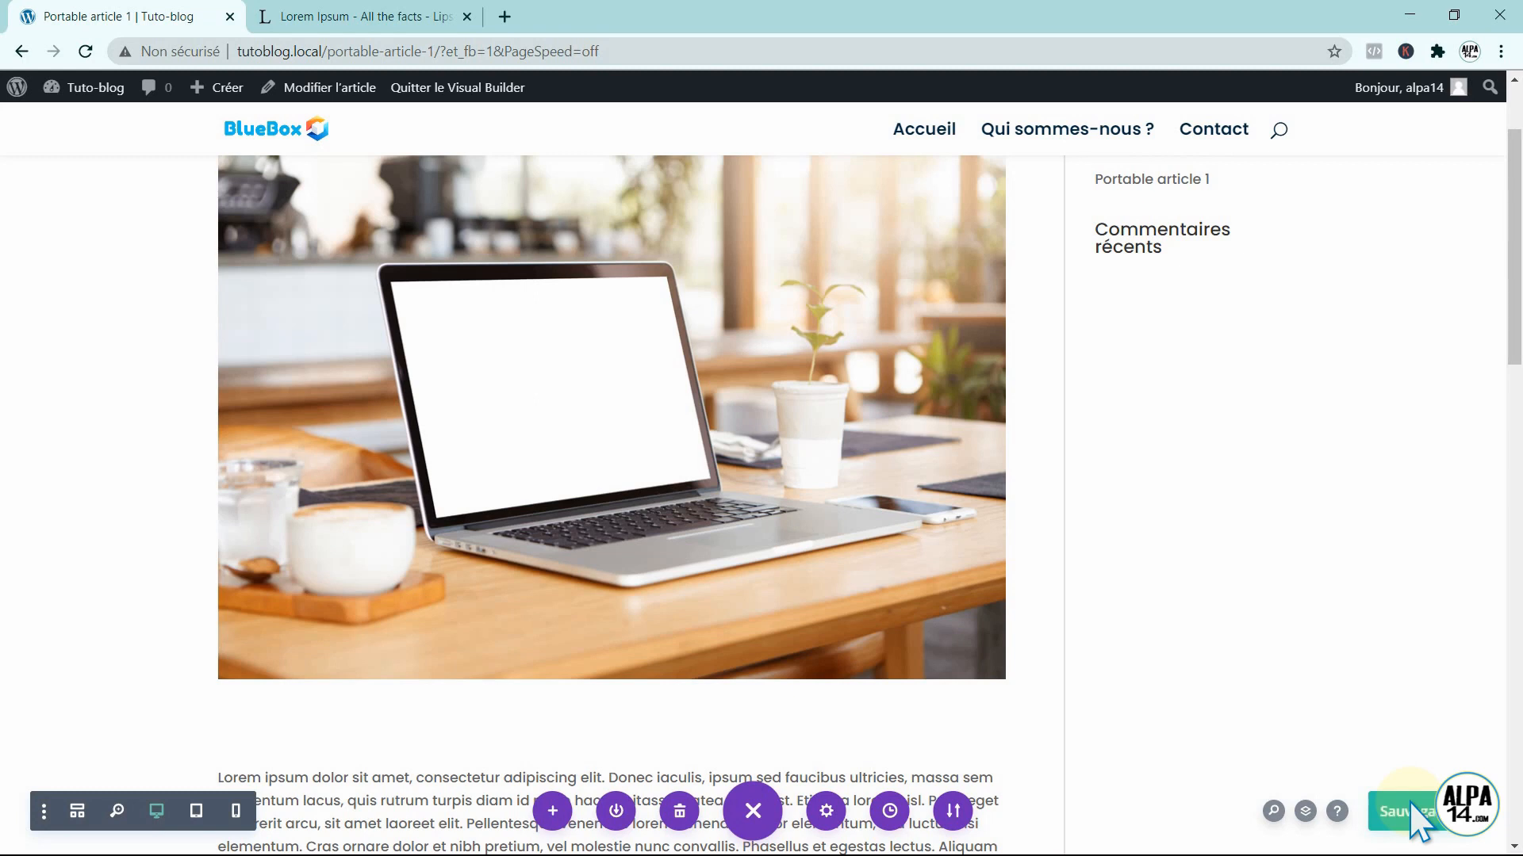
{"action": "mouse_move", "coordinate": [7, 96]}
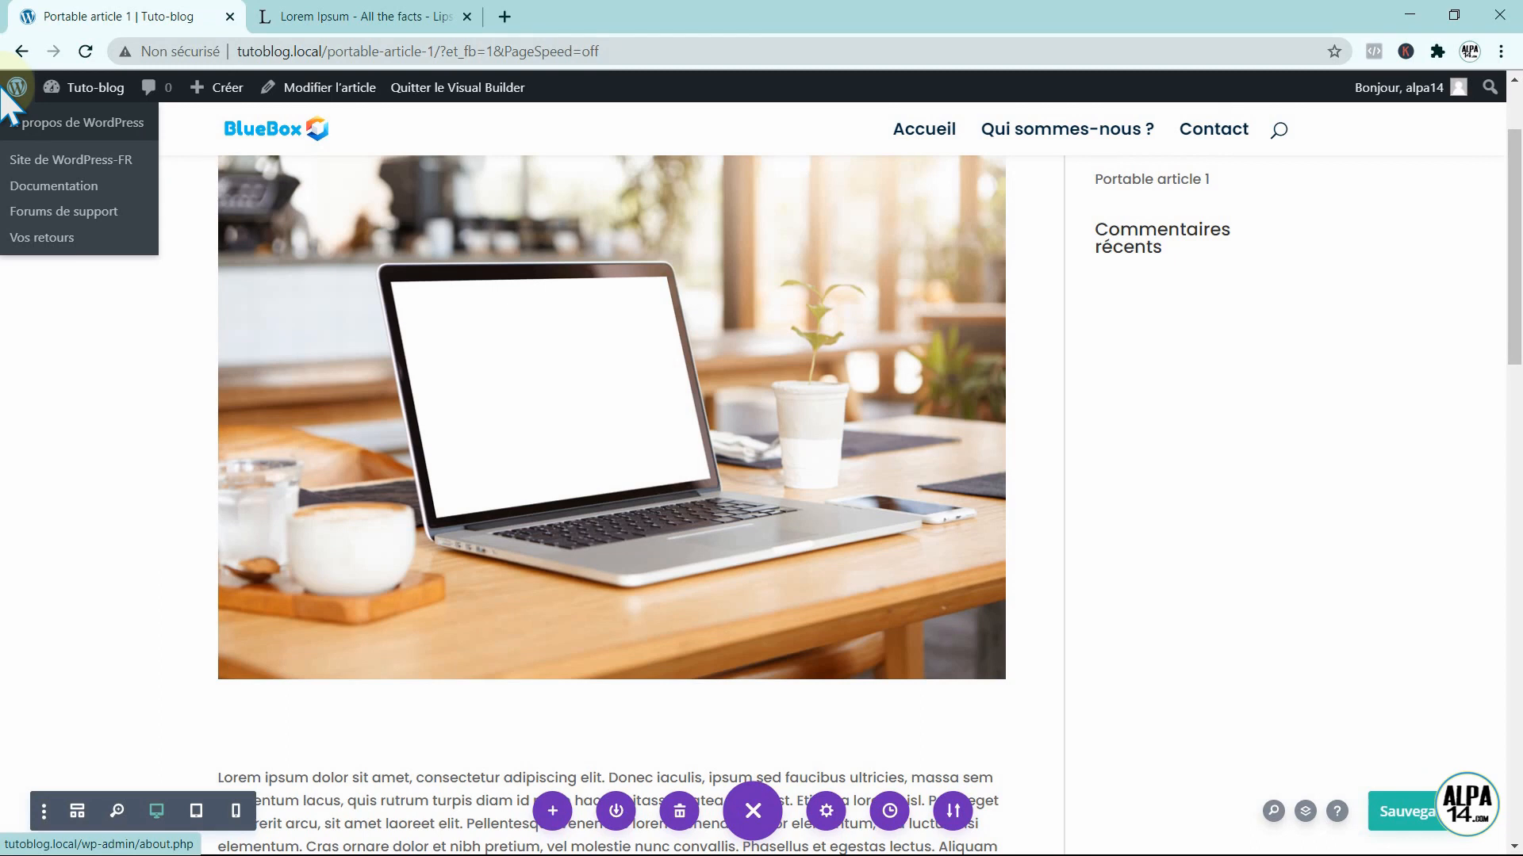
- Return to the WordPress dashboard and review the list of all articles and the list of article categories
{"action": "left_click", "coordinate": [8, 94]}
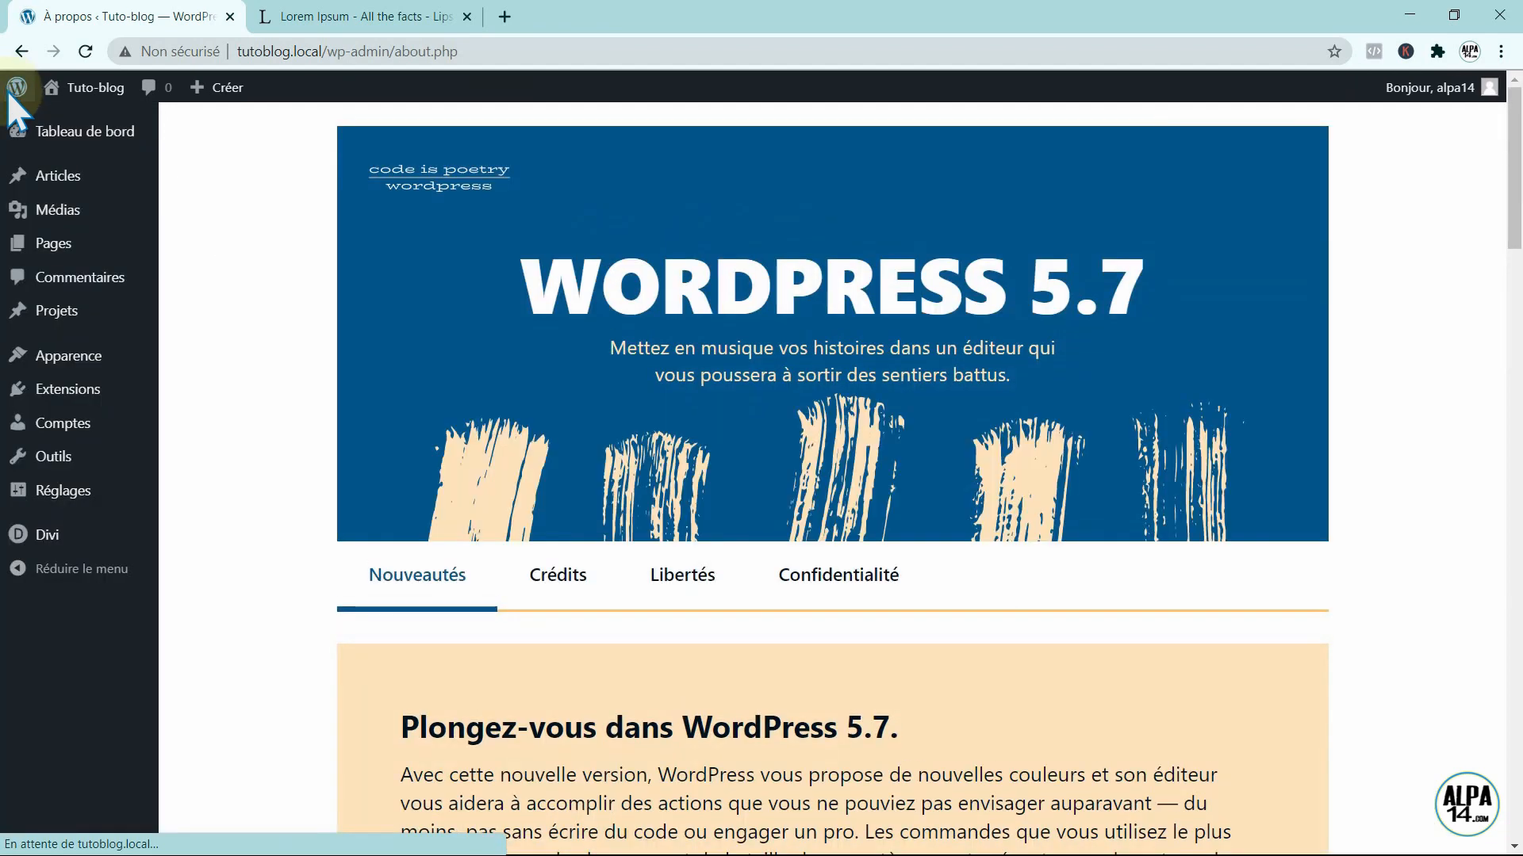
{"action": "mouse_move", "coordinate": [27, 168]}
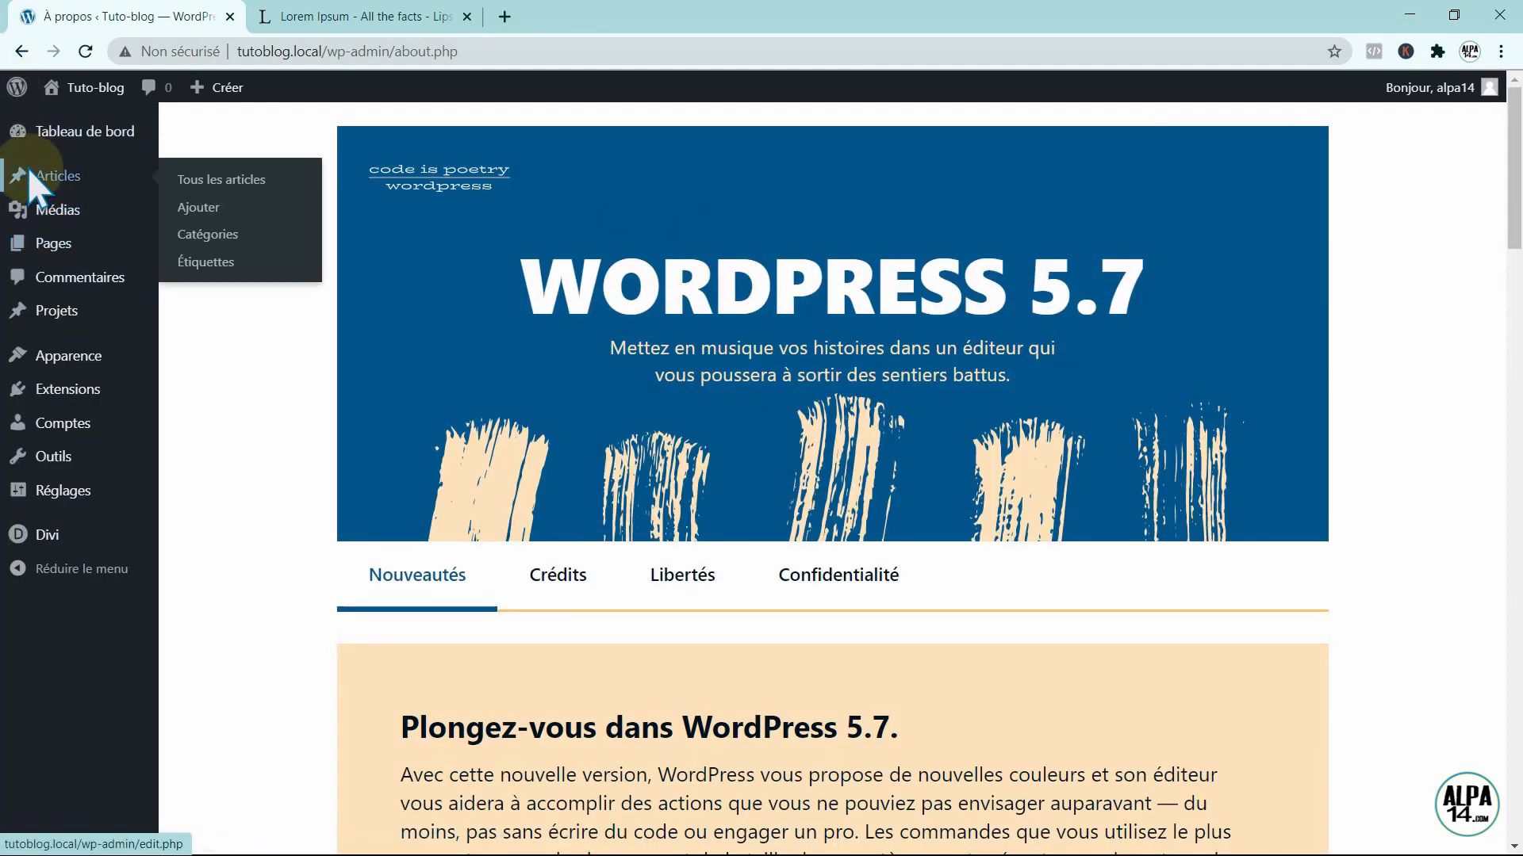
{"action": "left_click", "coordinate": [217, 180]}
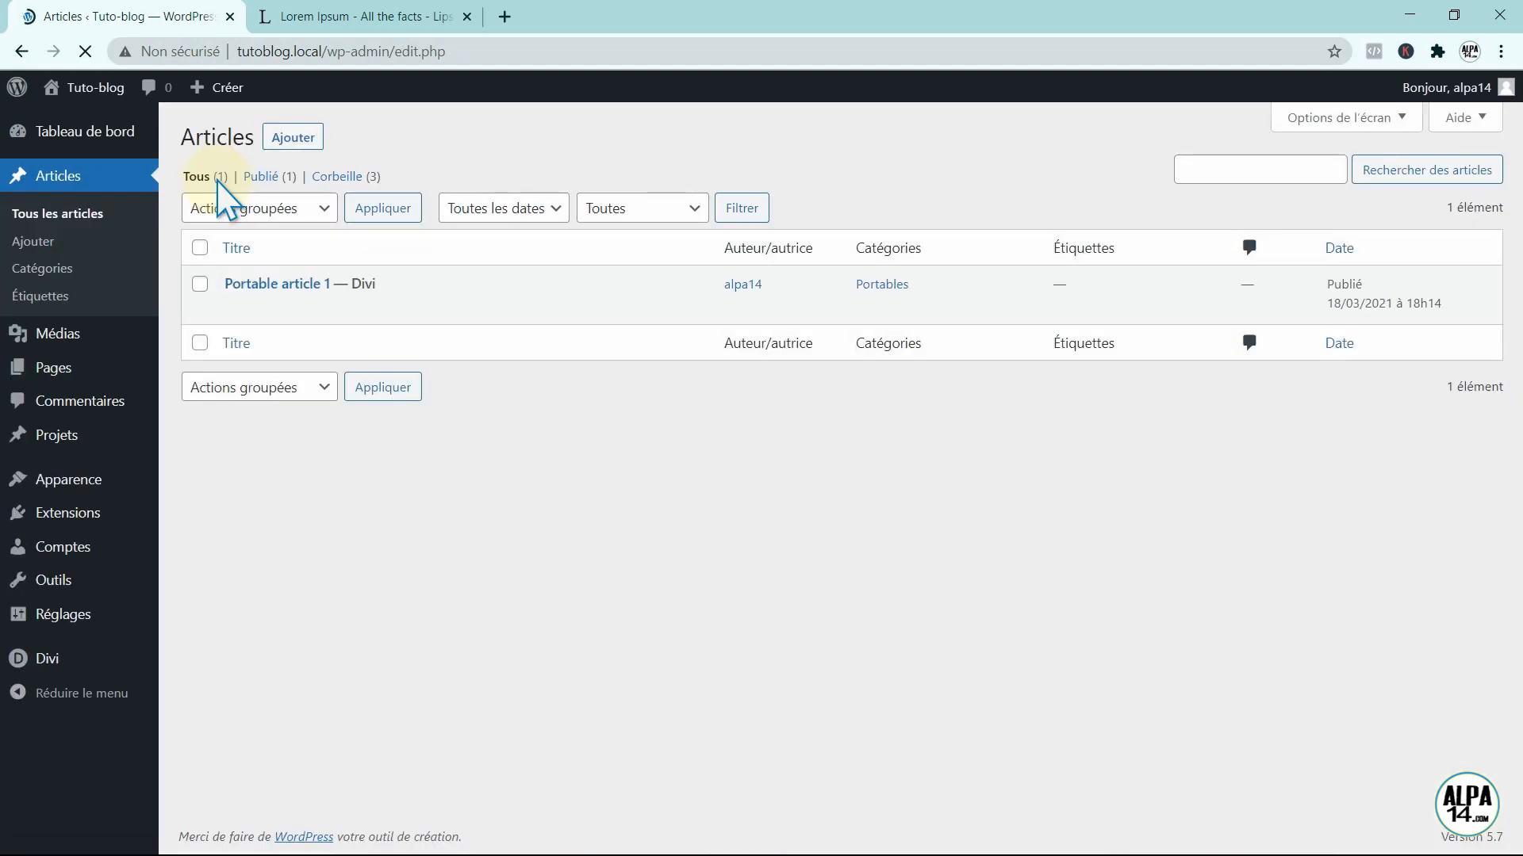
{"action": "mouse_move", "coordinate": [246, 296]}
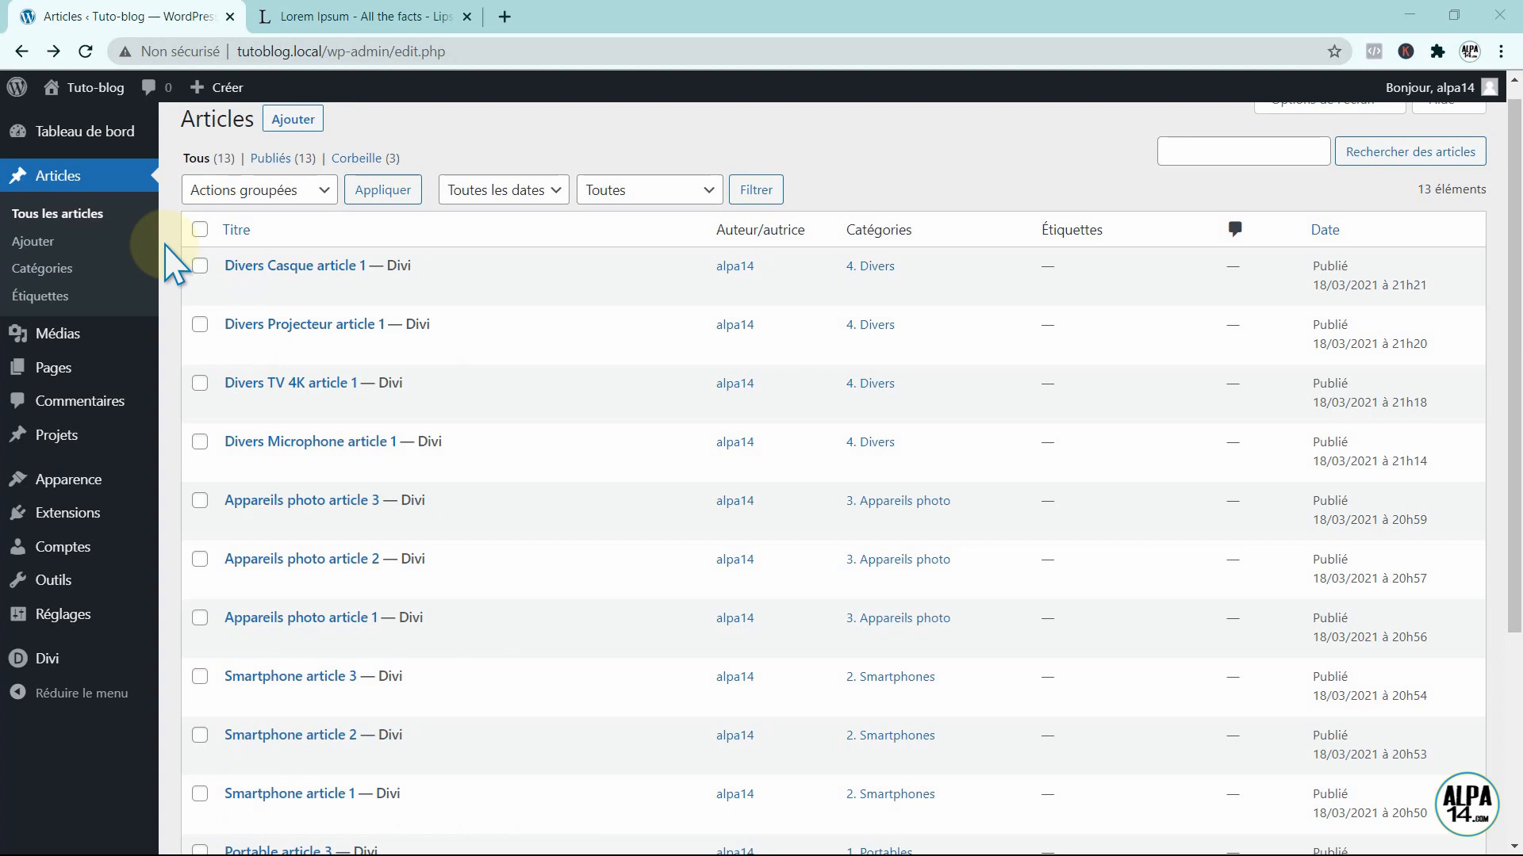
{"action": "left_click", "coordinate": [41, 267]}
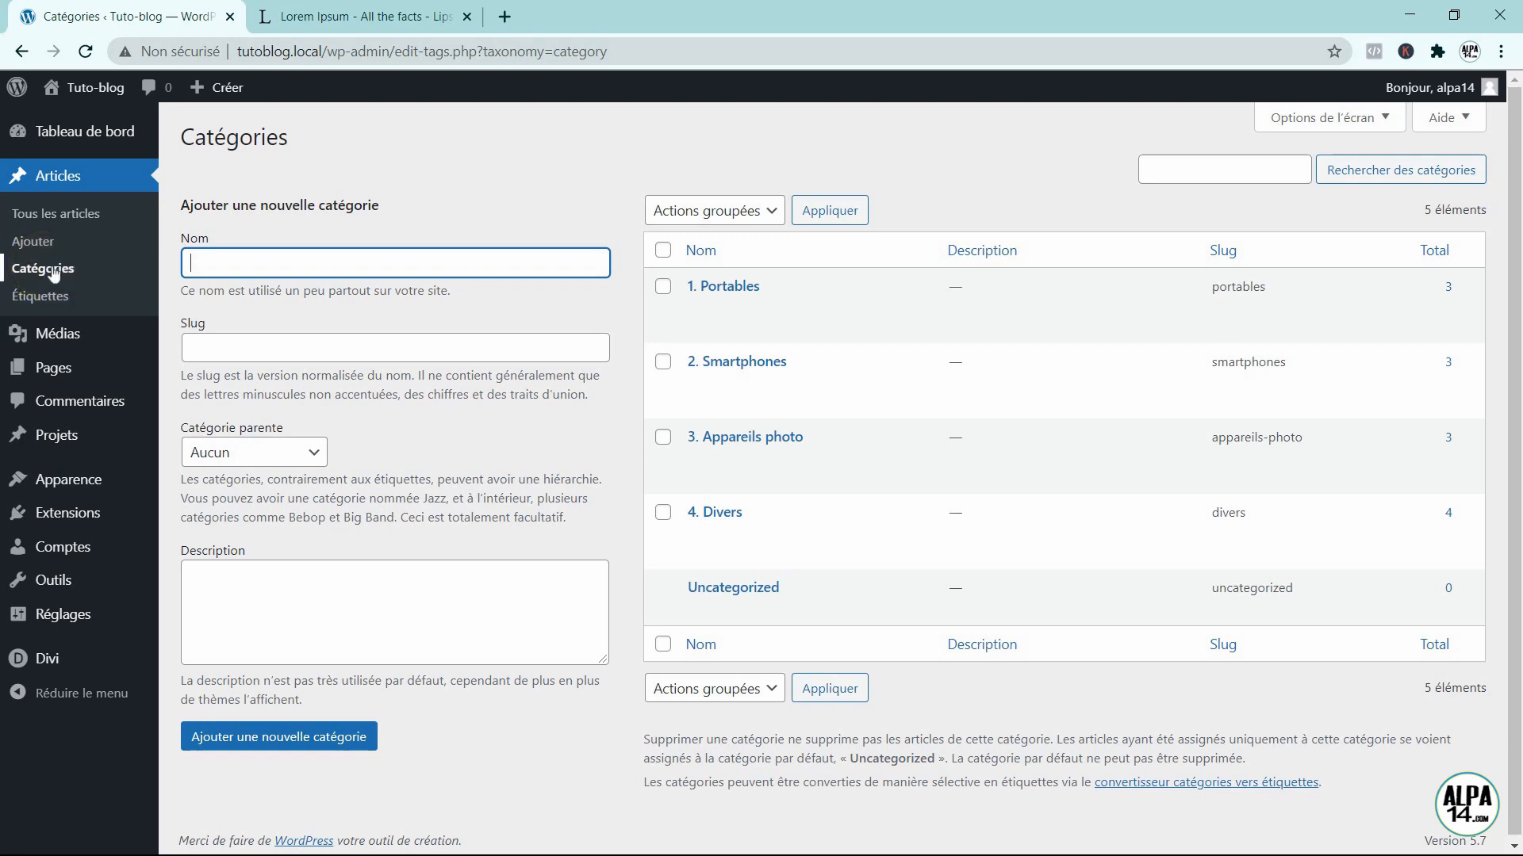
- Open the Accueil page from the list of all pages for editing with Divi
{"action": "mouse_move", "coordinate": [49, 363]}
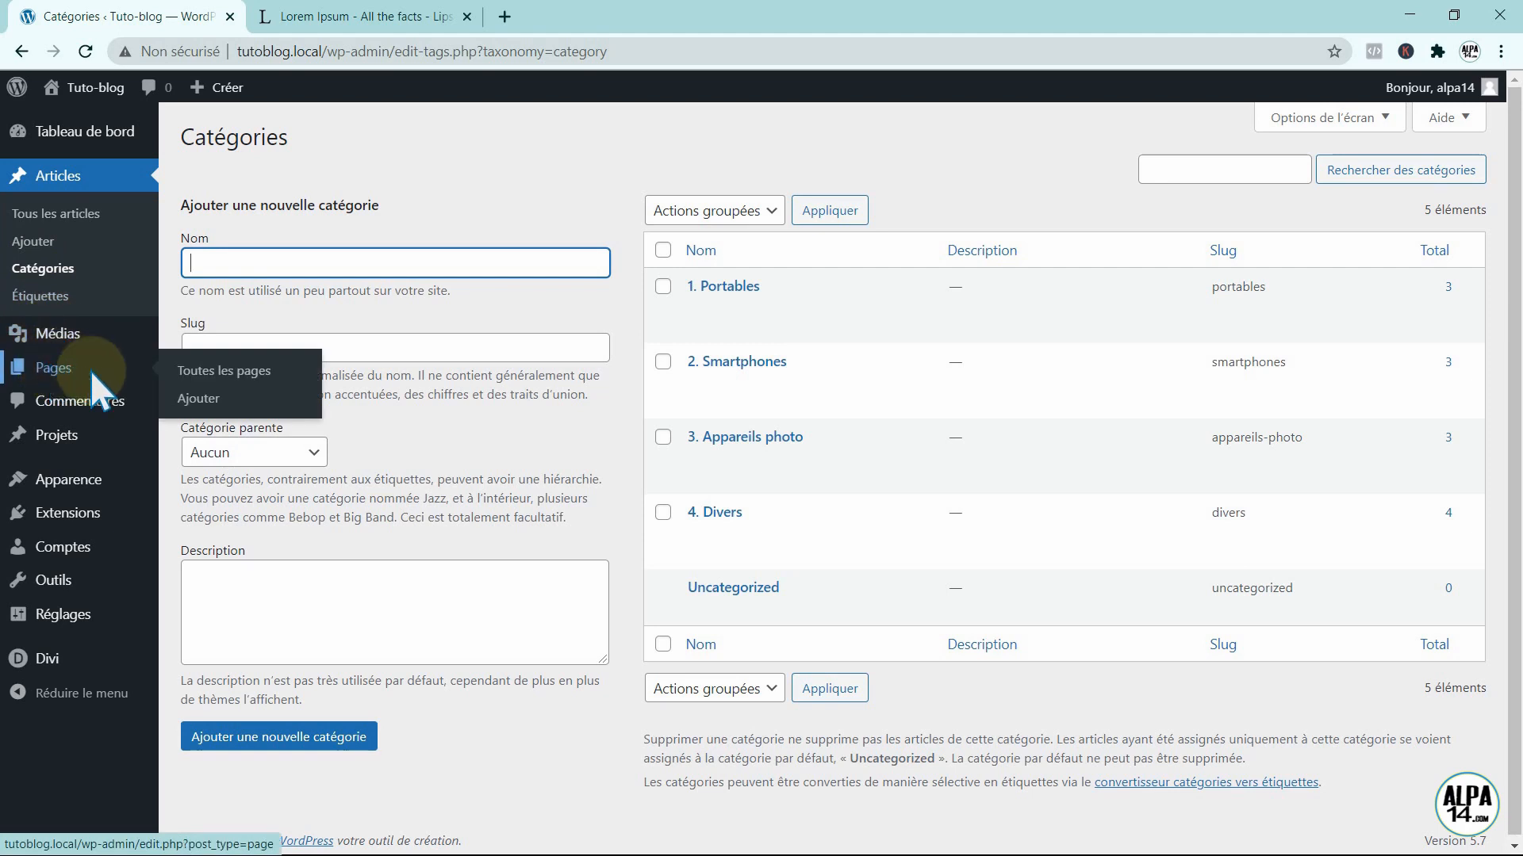
{"action": "left_click", "coordinate": [199, 364]}
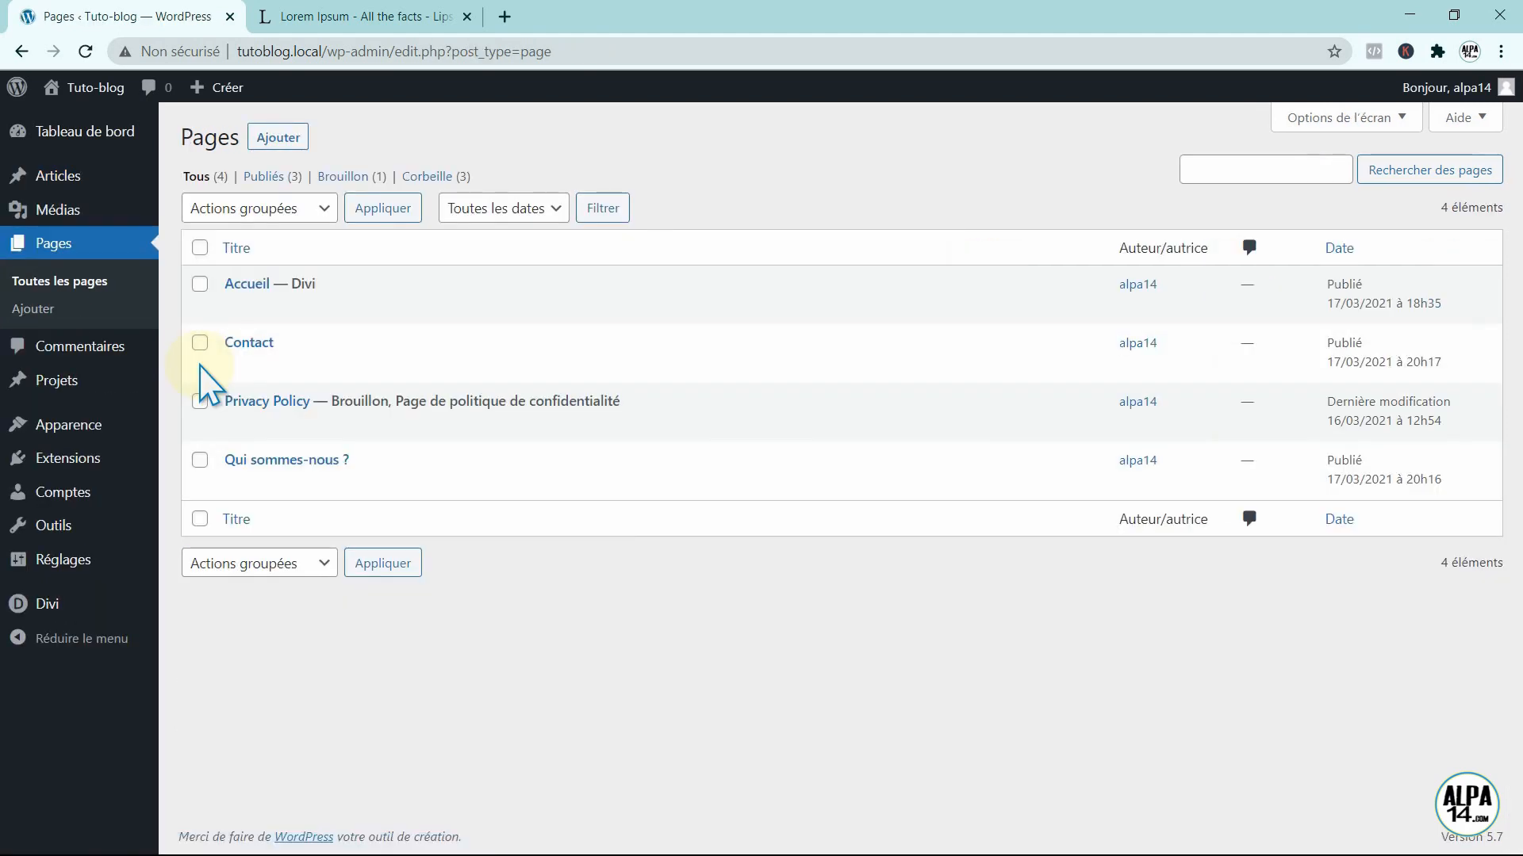
{"action": "mouse_move", "coordinate": [221, 330]}
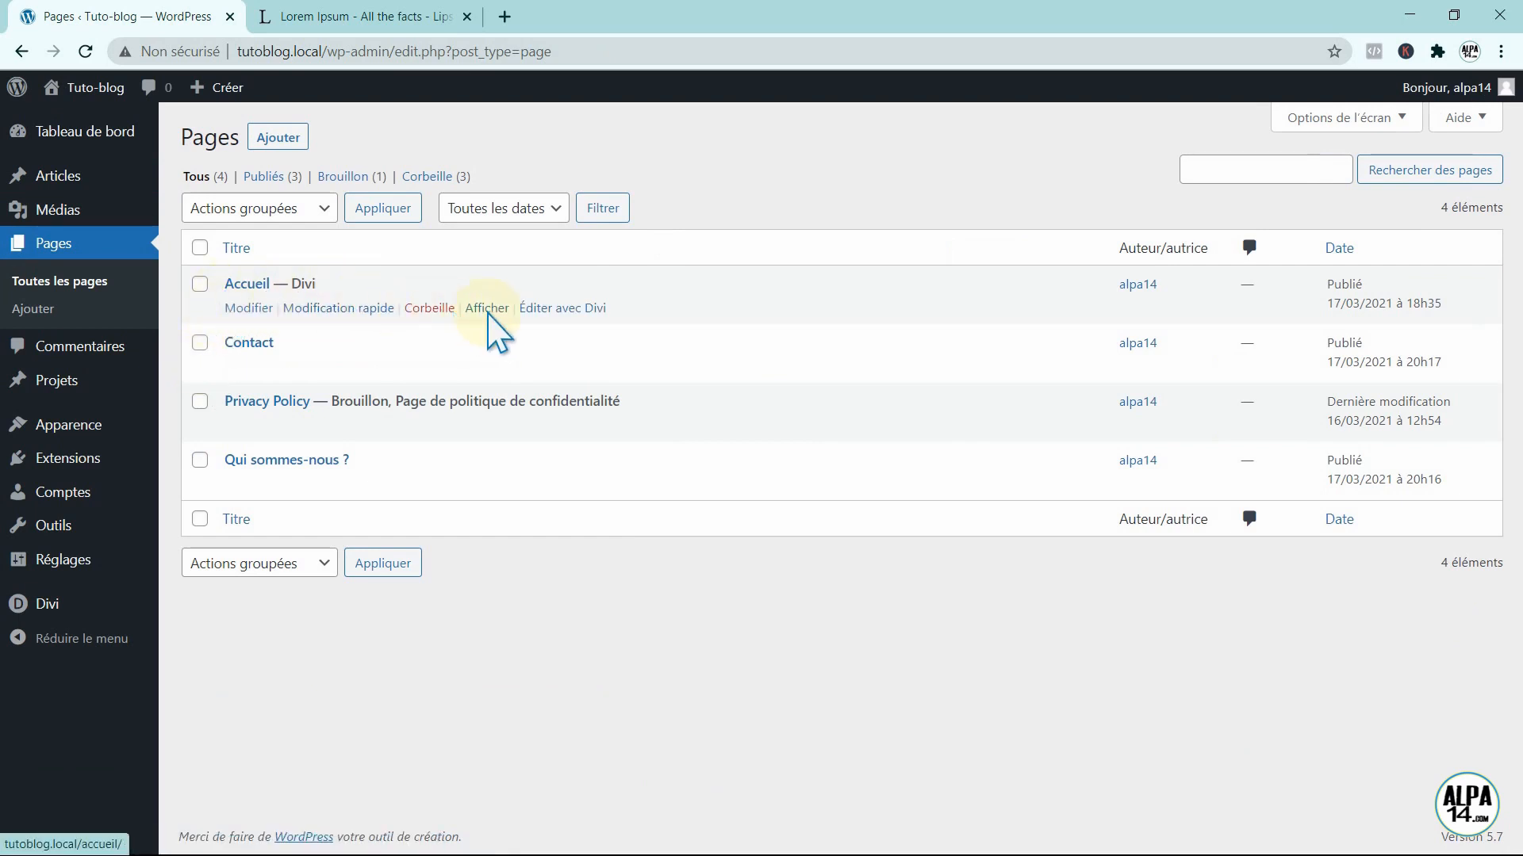
{"action": "left_click", "coordinate": [562, 309]}
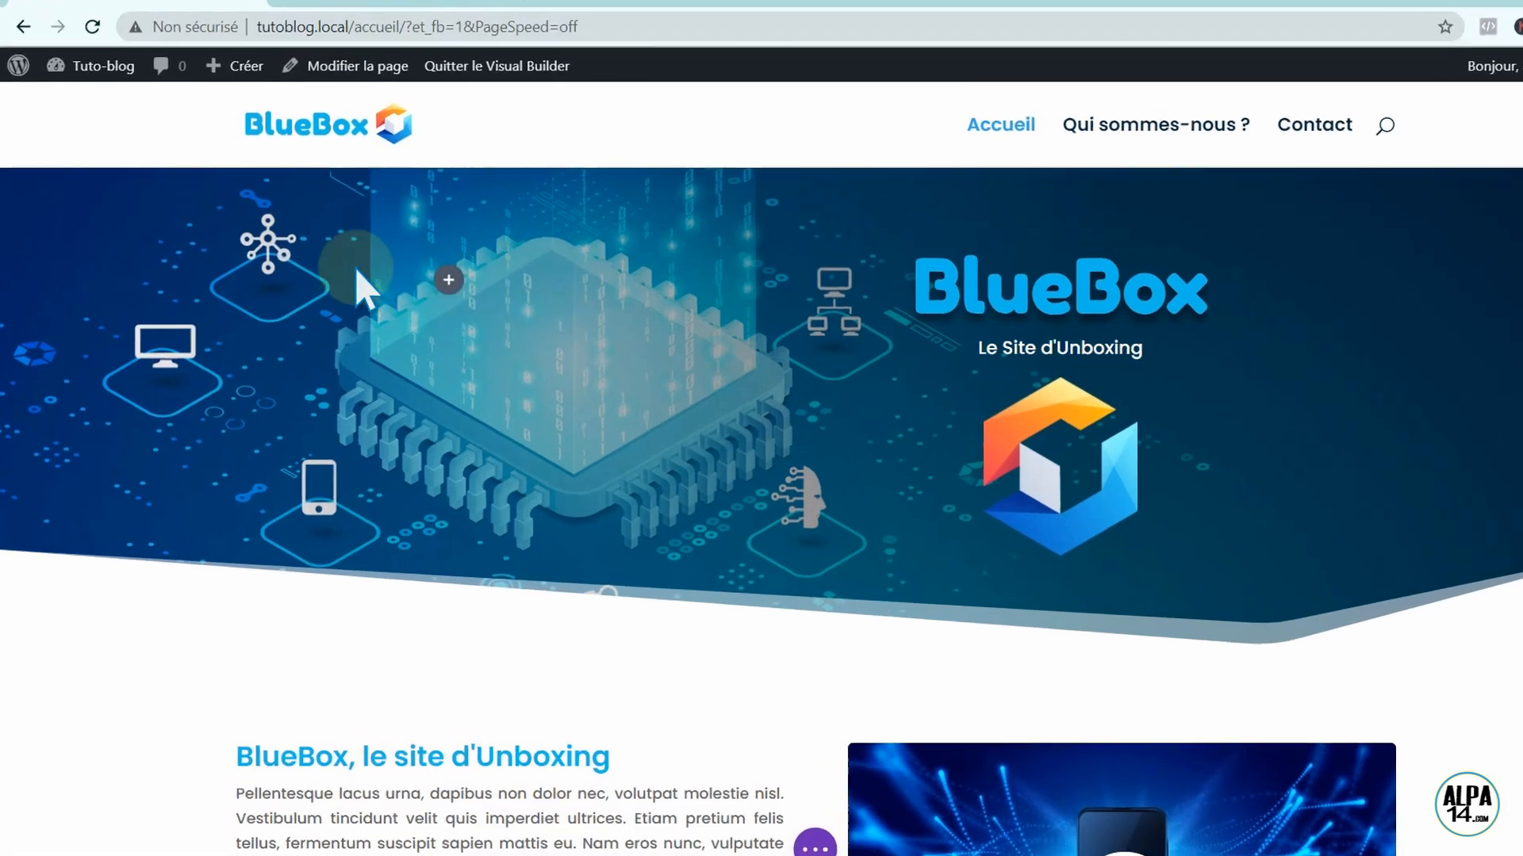
- Save the homepage's banner section to the Divi library under the name "Bannière site"
{"action": "mouse_move", "coordinate": [124, 220]}
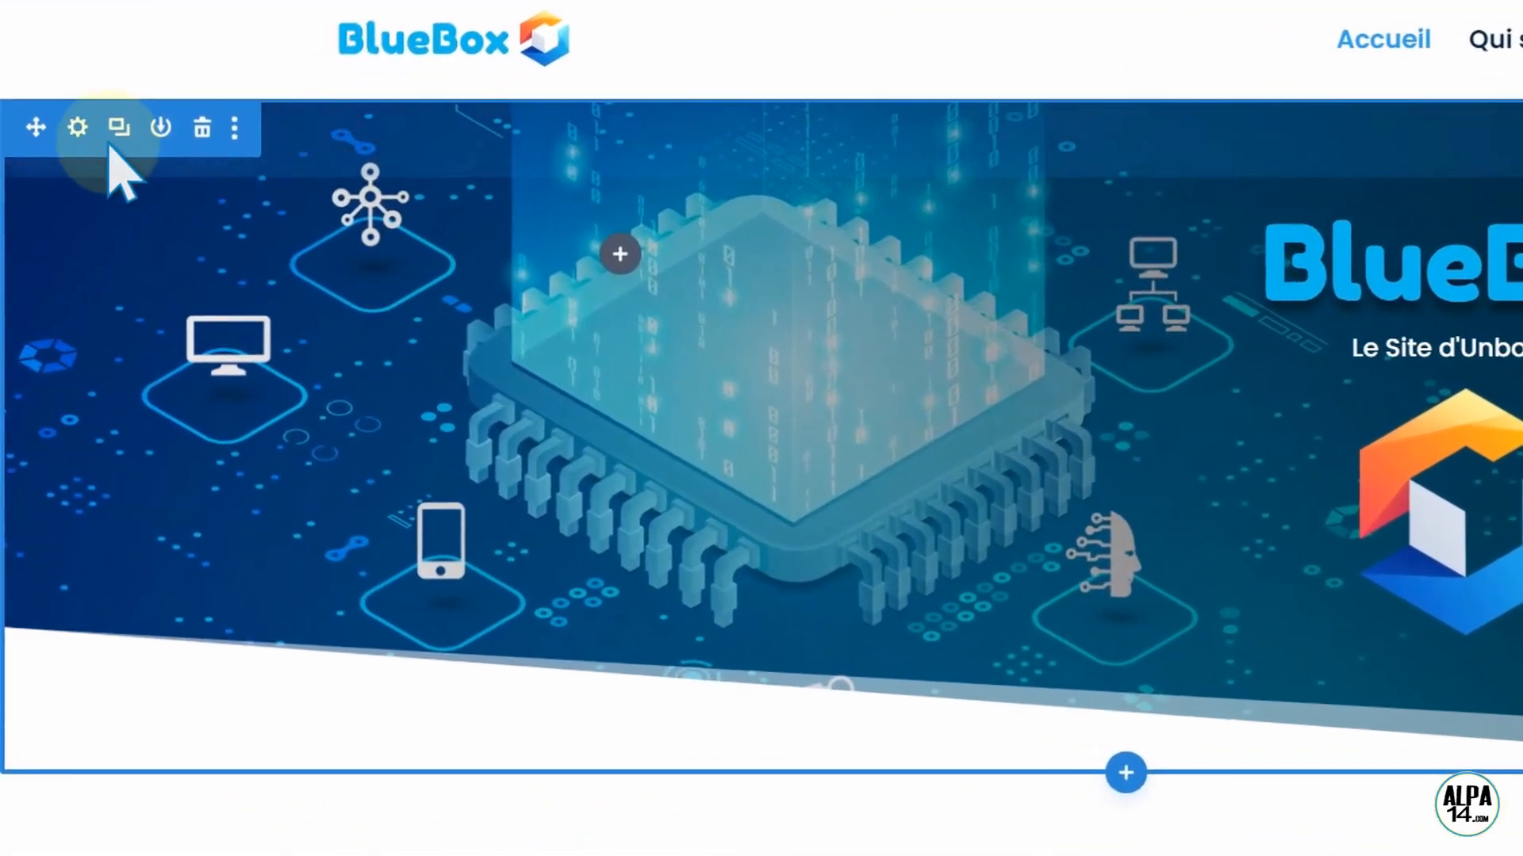
{"action": "left_click", "coordinate": [158, 127]}
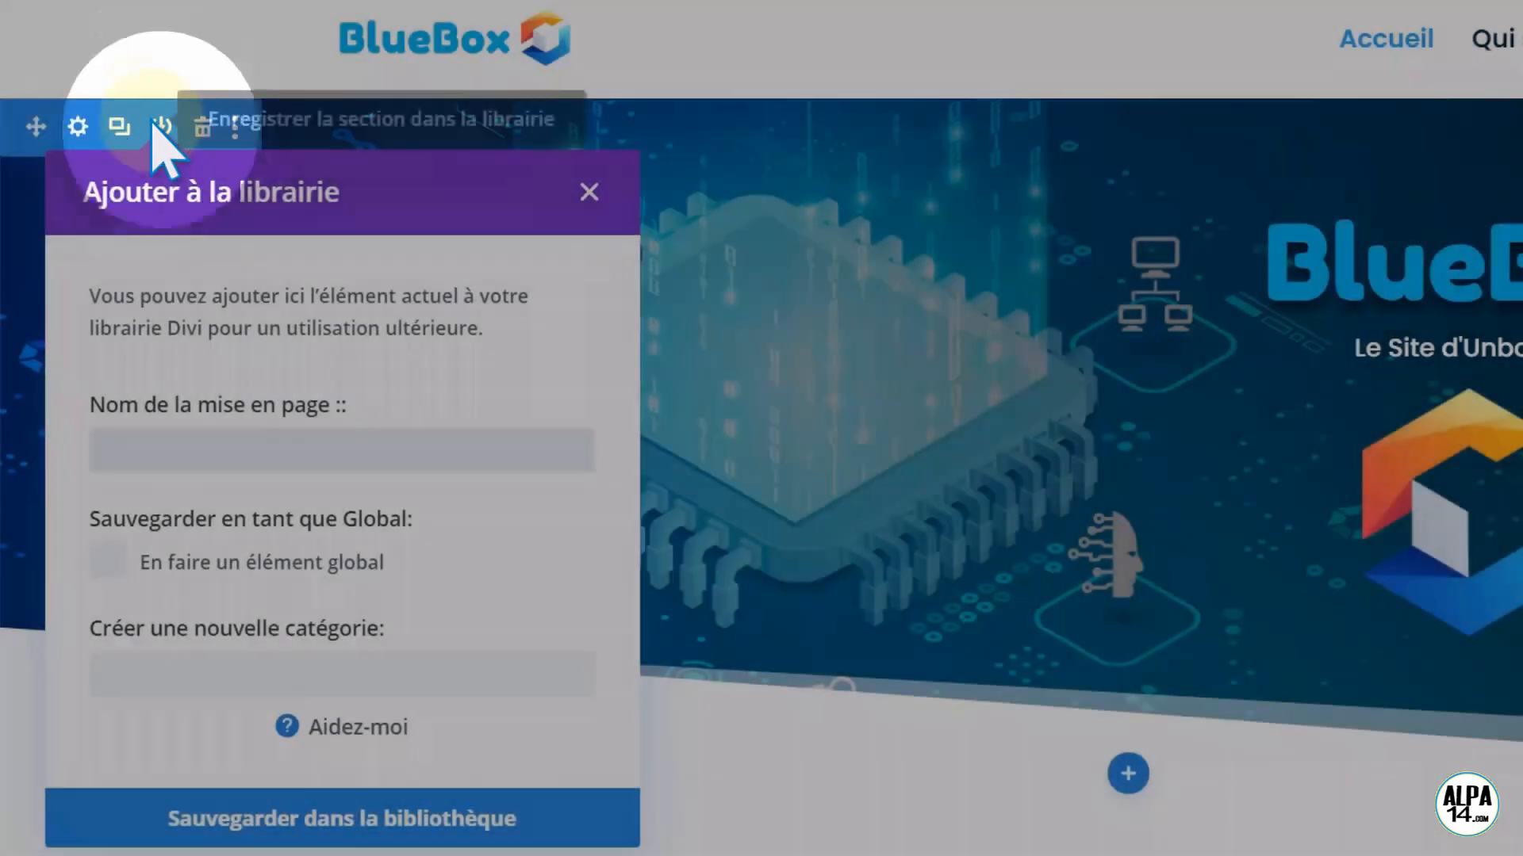
{"action": "left_click", "coordinate": [167, 440]}
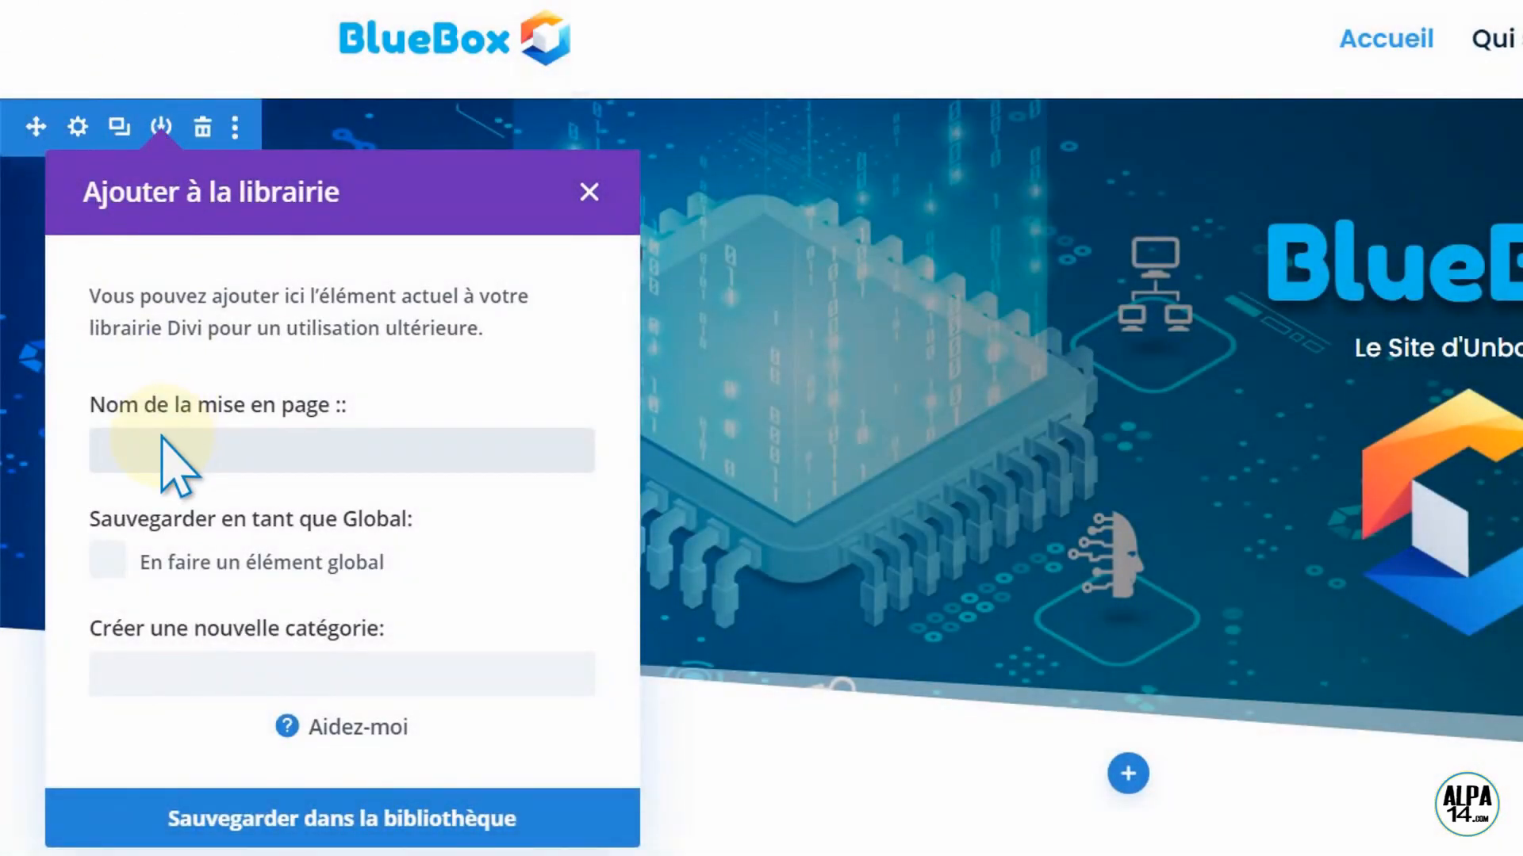
{"action": "type", "text": "Bannière site"}
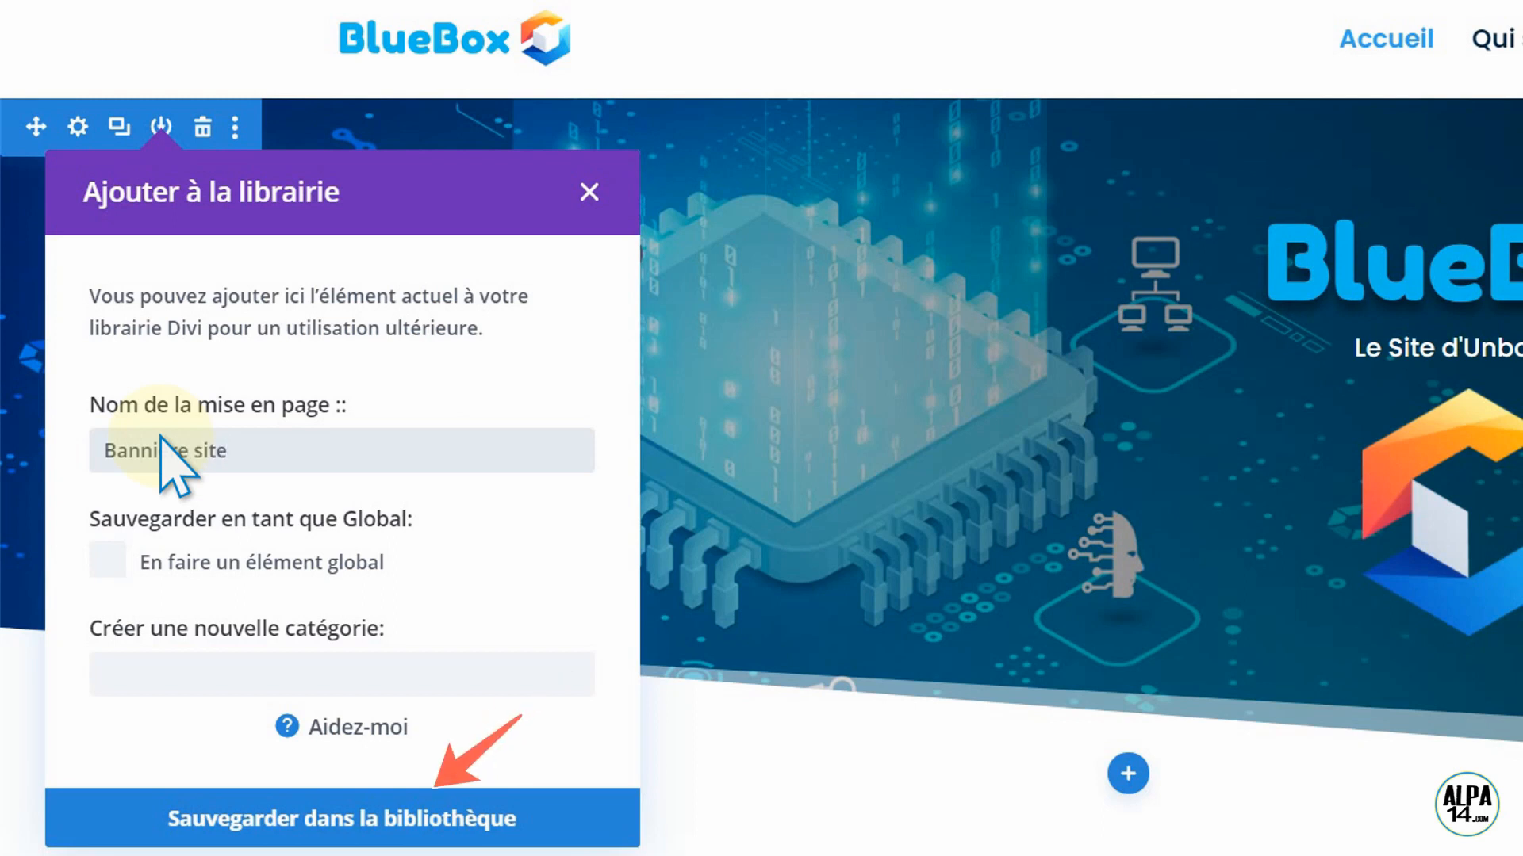
{"action": "left_click", "coordinate": [268, 824]}
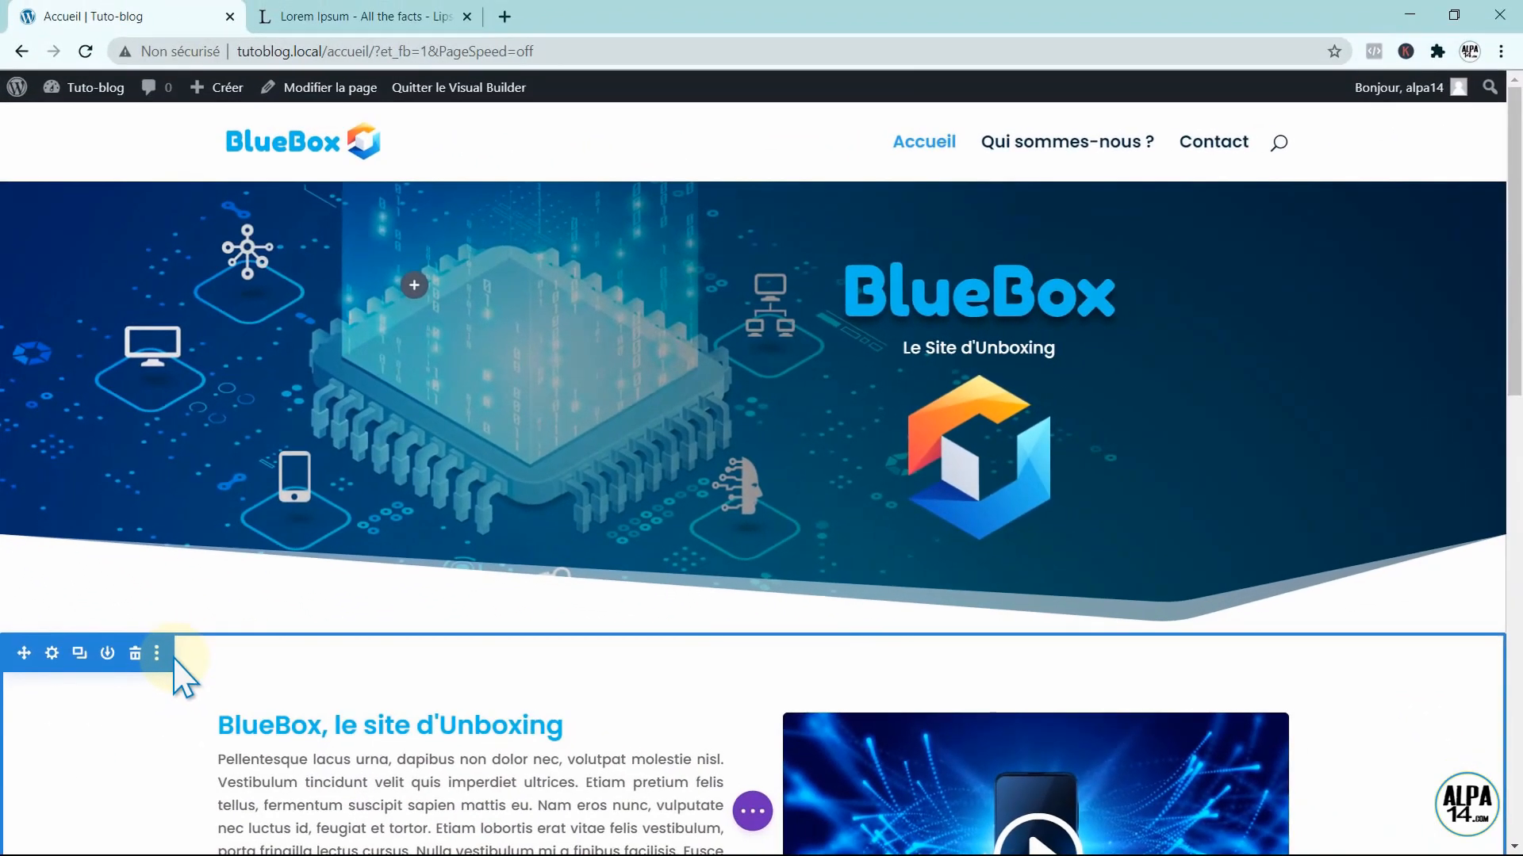
- Return to the WordPress dashboard and add a new page titled "Unboxing"
{"action": "left_click", "coordinate": [10, 81]}
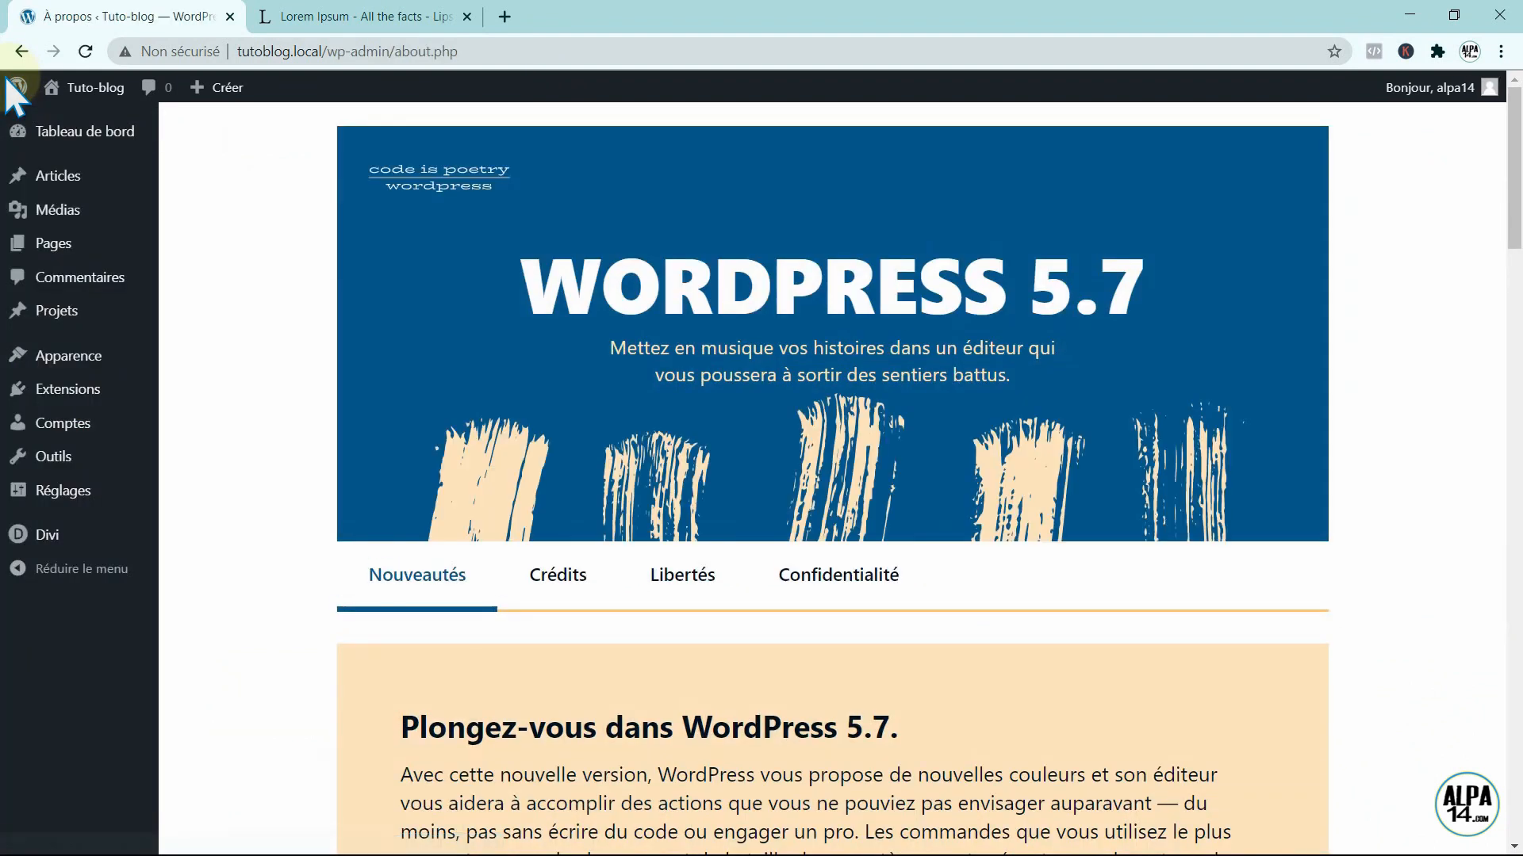
{"action": "mouse_move", "coordinate": [28, 243]}
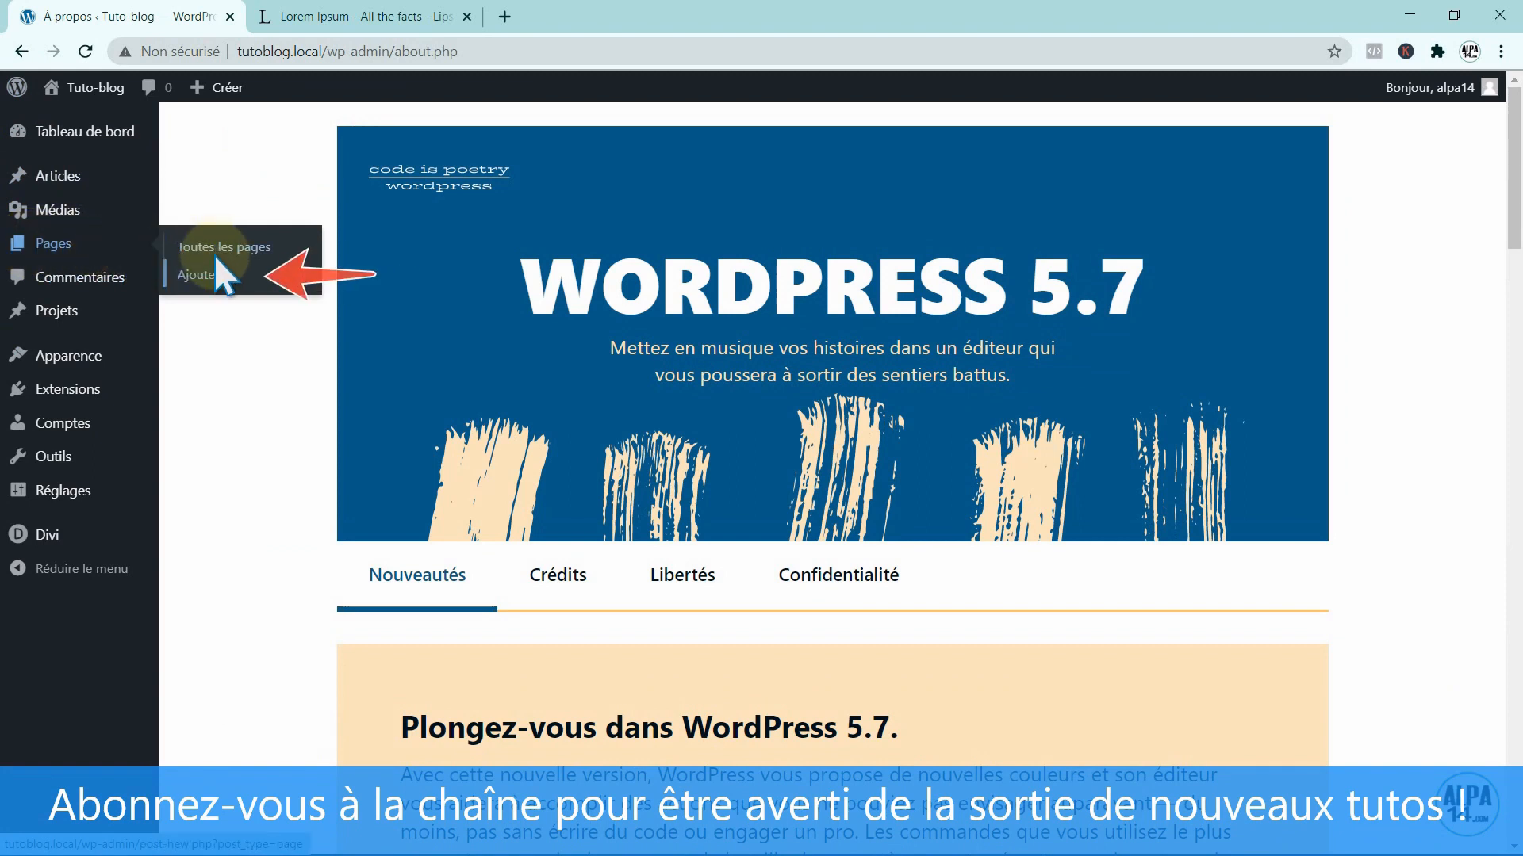
{"action": "left_click", "coordinate": [206, 280]}
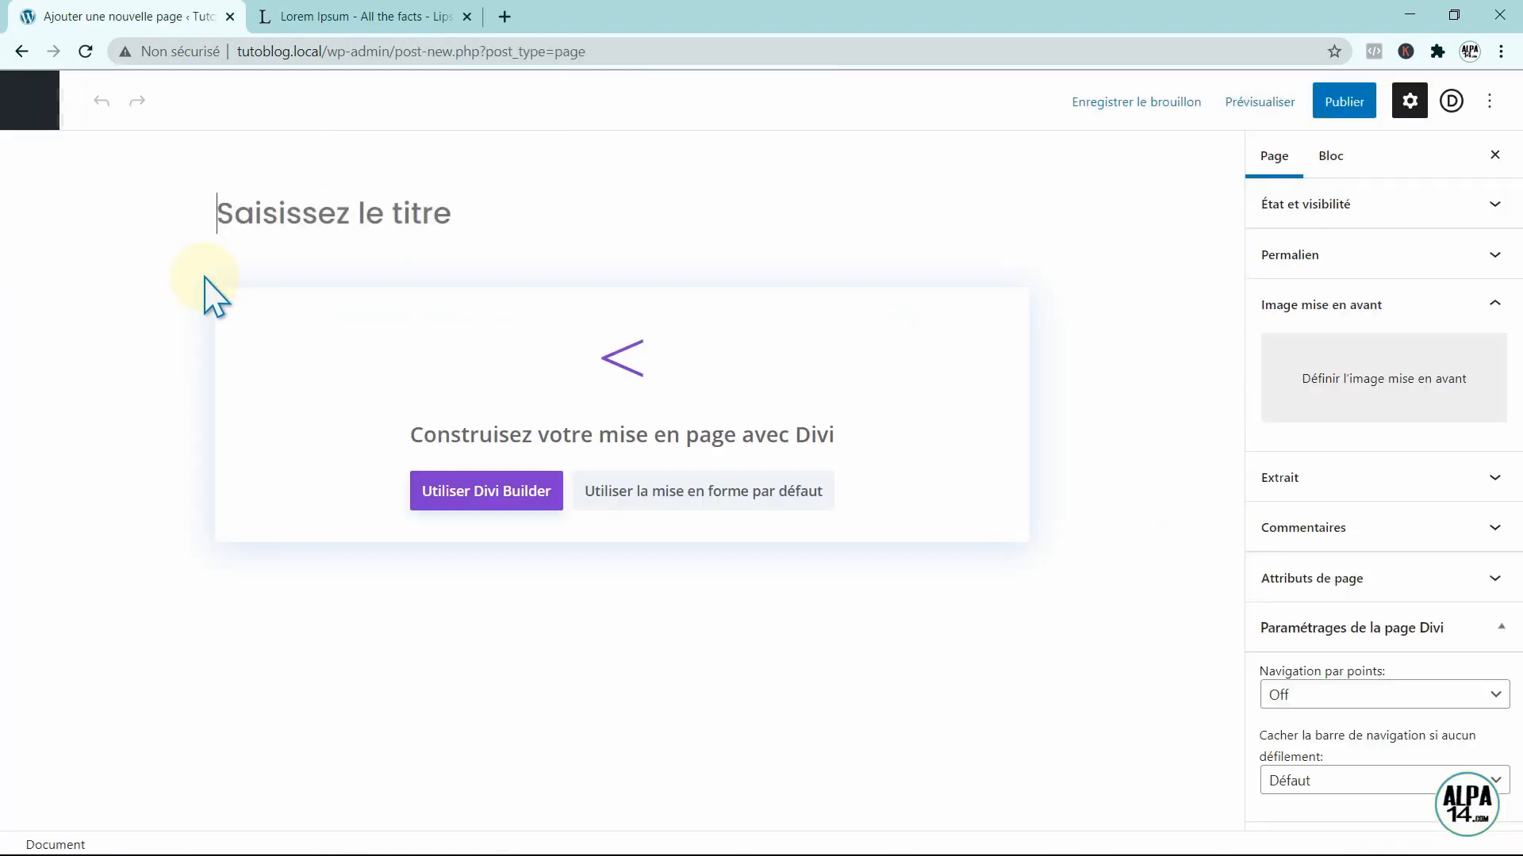
{"action": "type", "text": "U"}
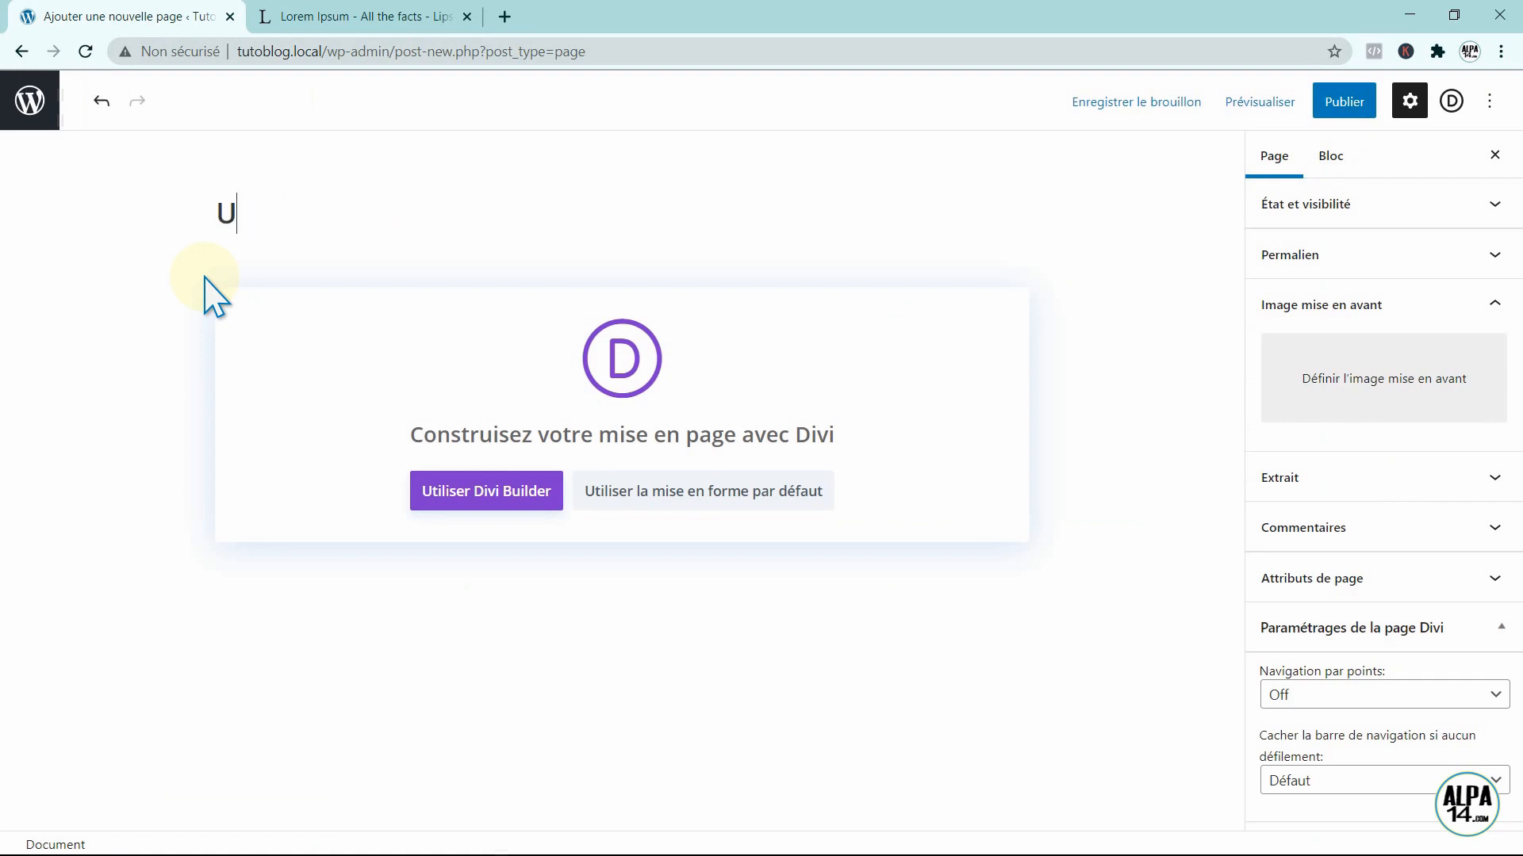
{"action": "type", "text": "nboxing"}
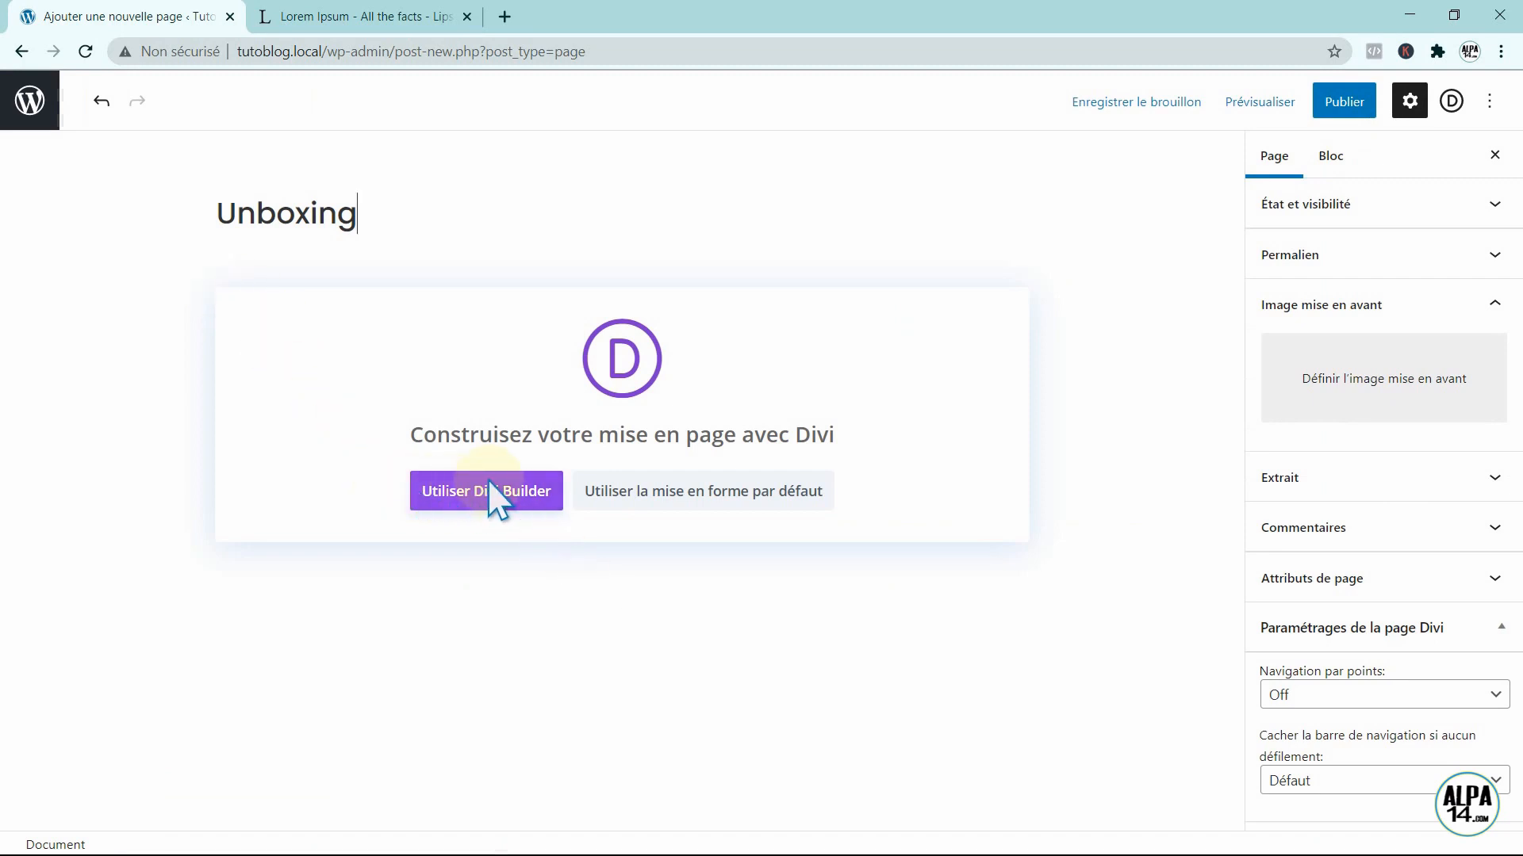
- Start building the Unboxing page from scratch with Divi Builder and dismiss the row insertion dialog
{"action": "left_click", "coordinate": [497, 500]}
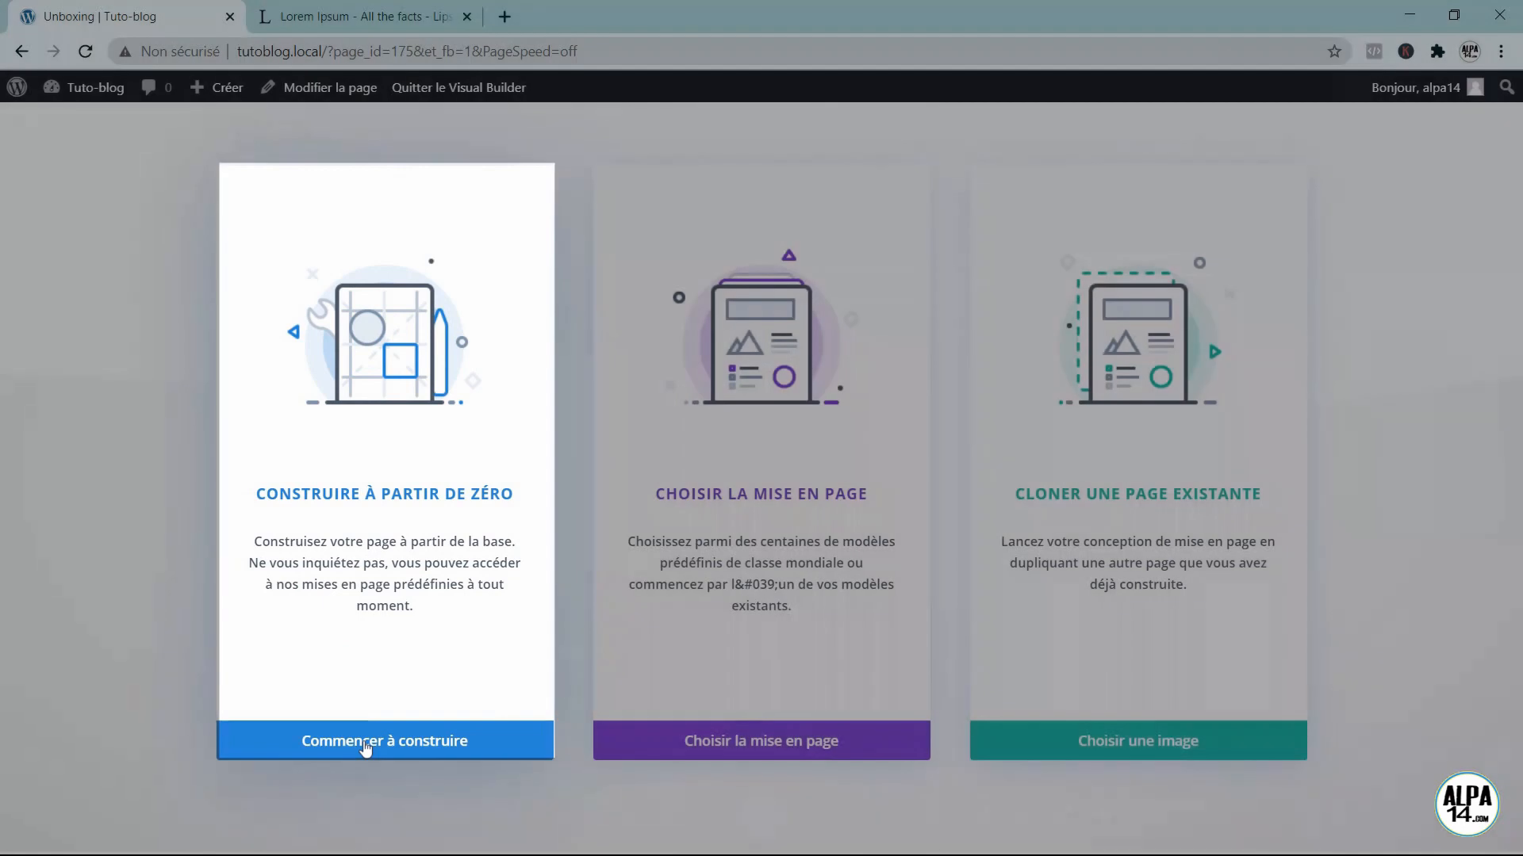
{"action": "left_click", "coordinate": [365, 747]}
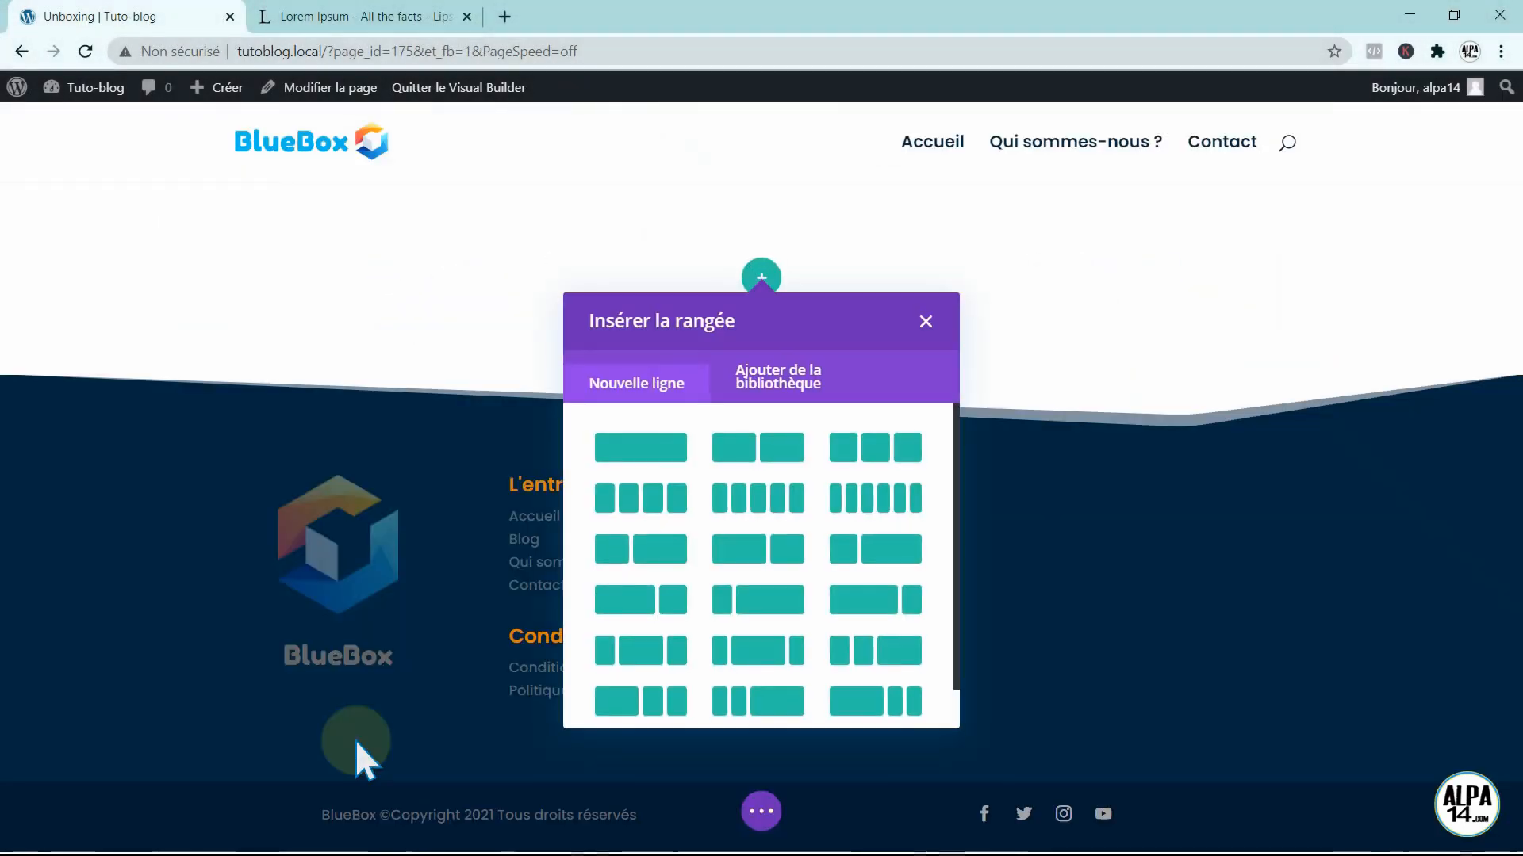
{"action": "left_click", "coordinate": [923, 321]}
- Insert the saved "Bannière site" section from the library below the empty section
{"action": "mouse_move", "coordinate": [757, 371]}
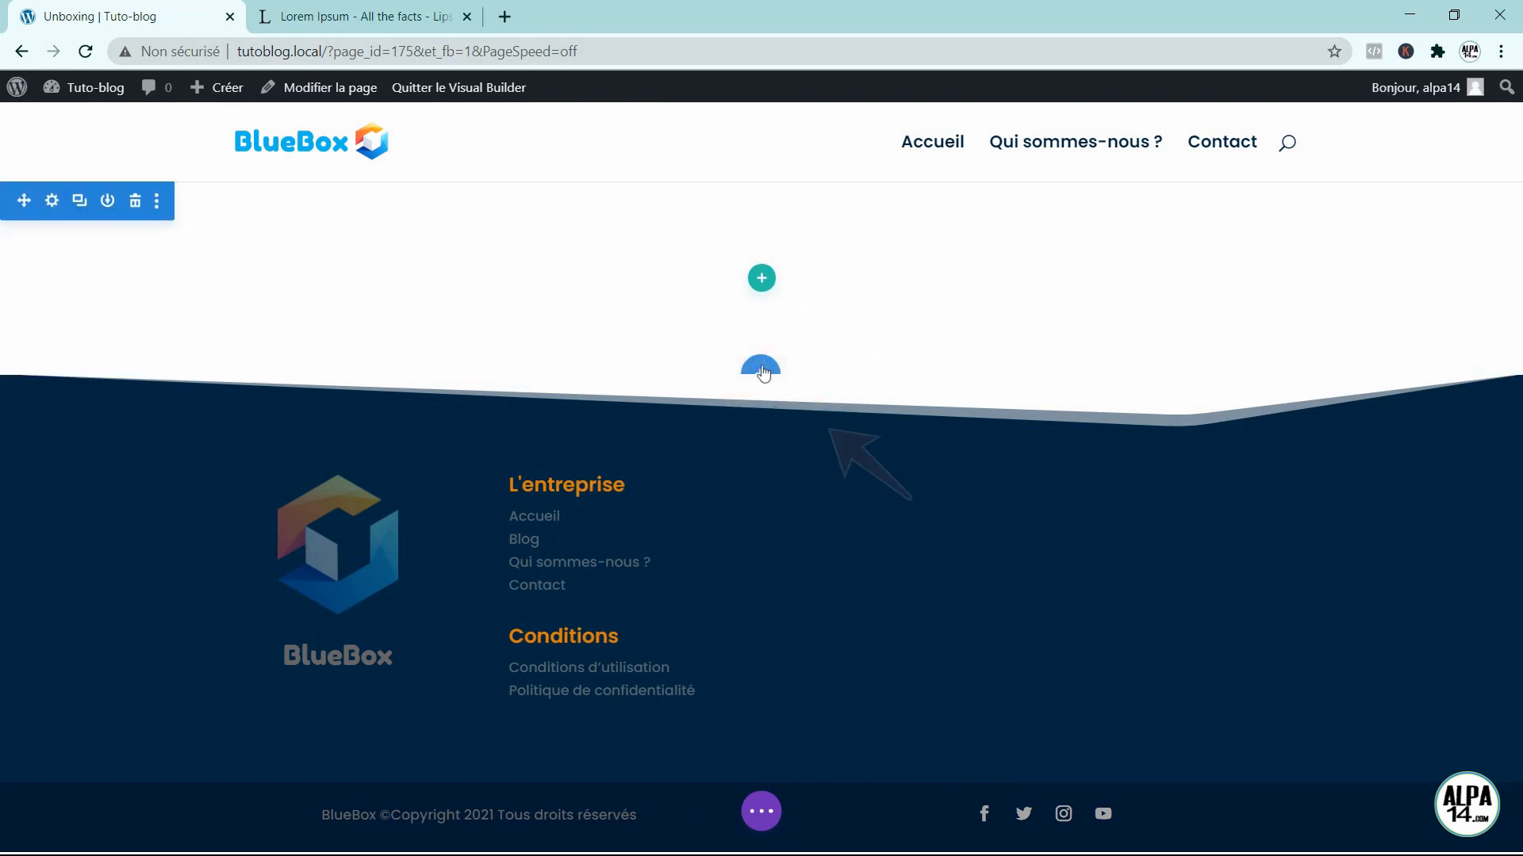
{"action": "left_click", "coordinate": [762, 369]}
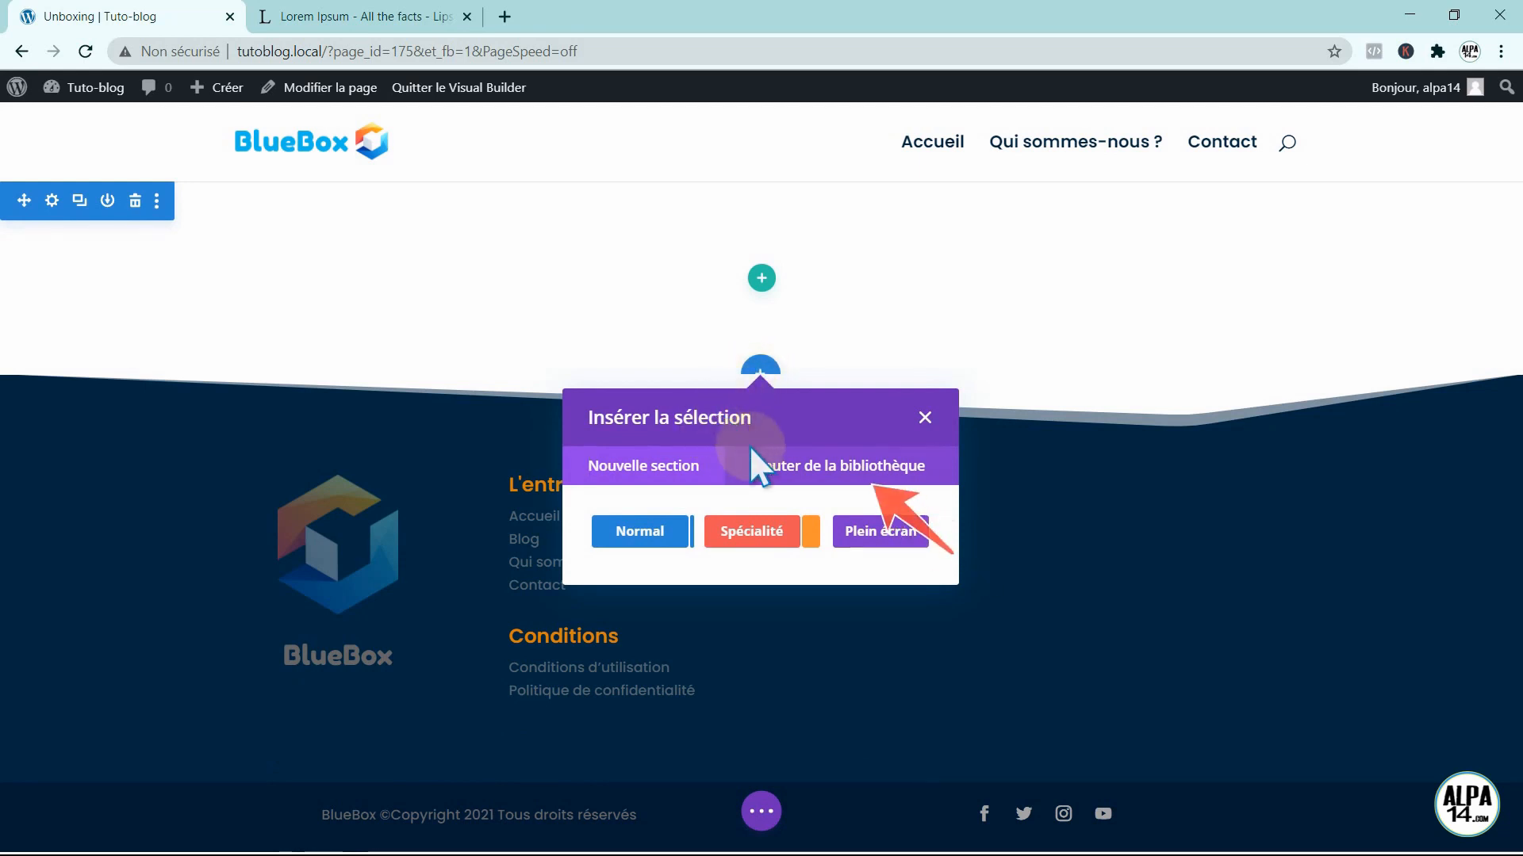
{"action": "left_click", "coordinate": [785, 468]}
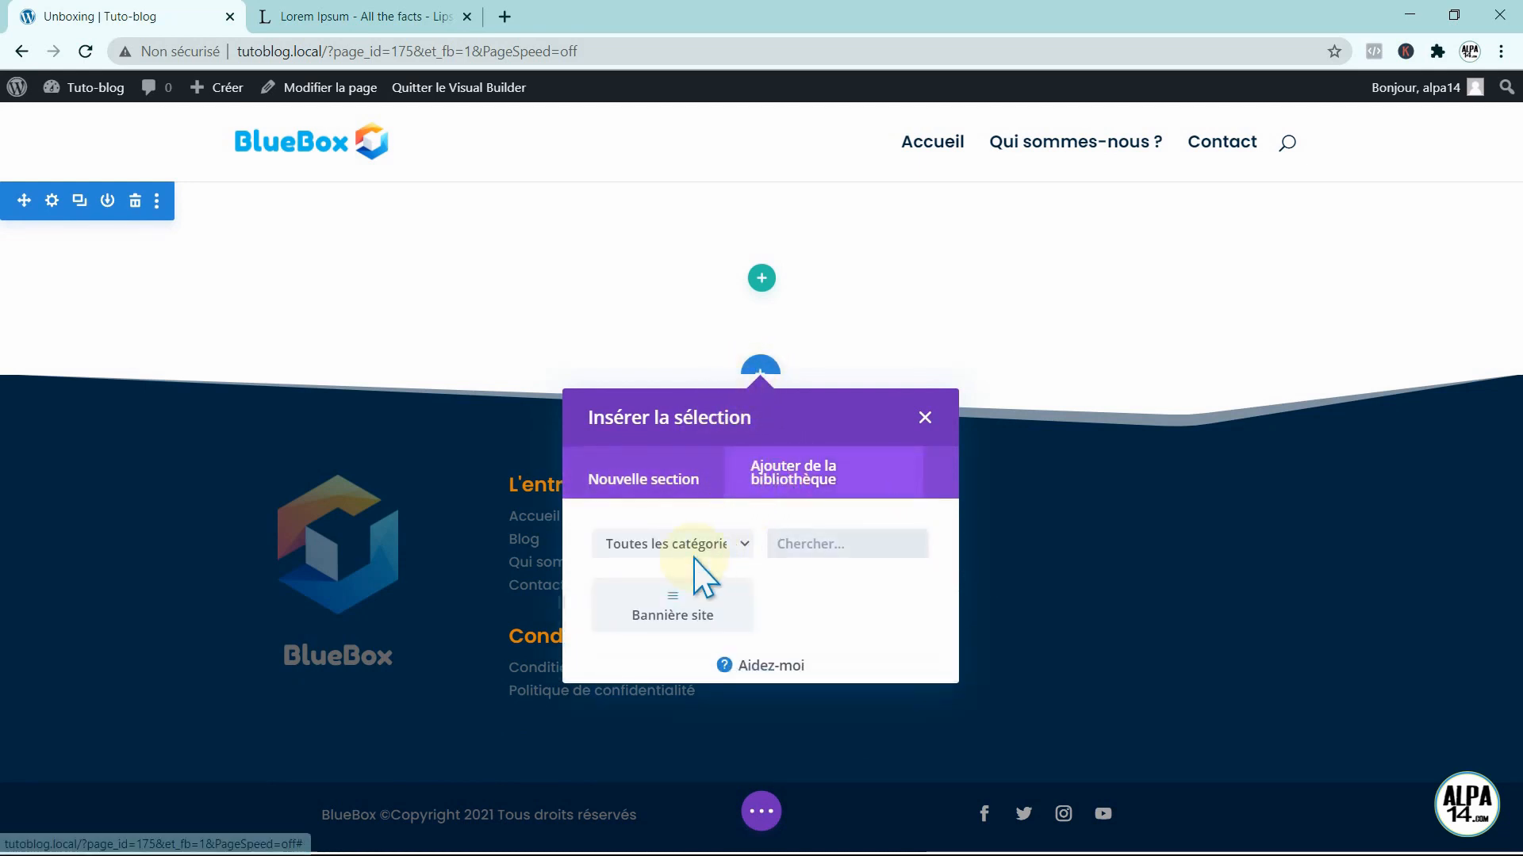
{"action": "left_click", "coordinate": [673, 593]}
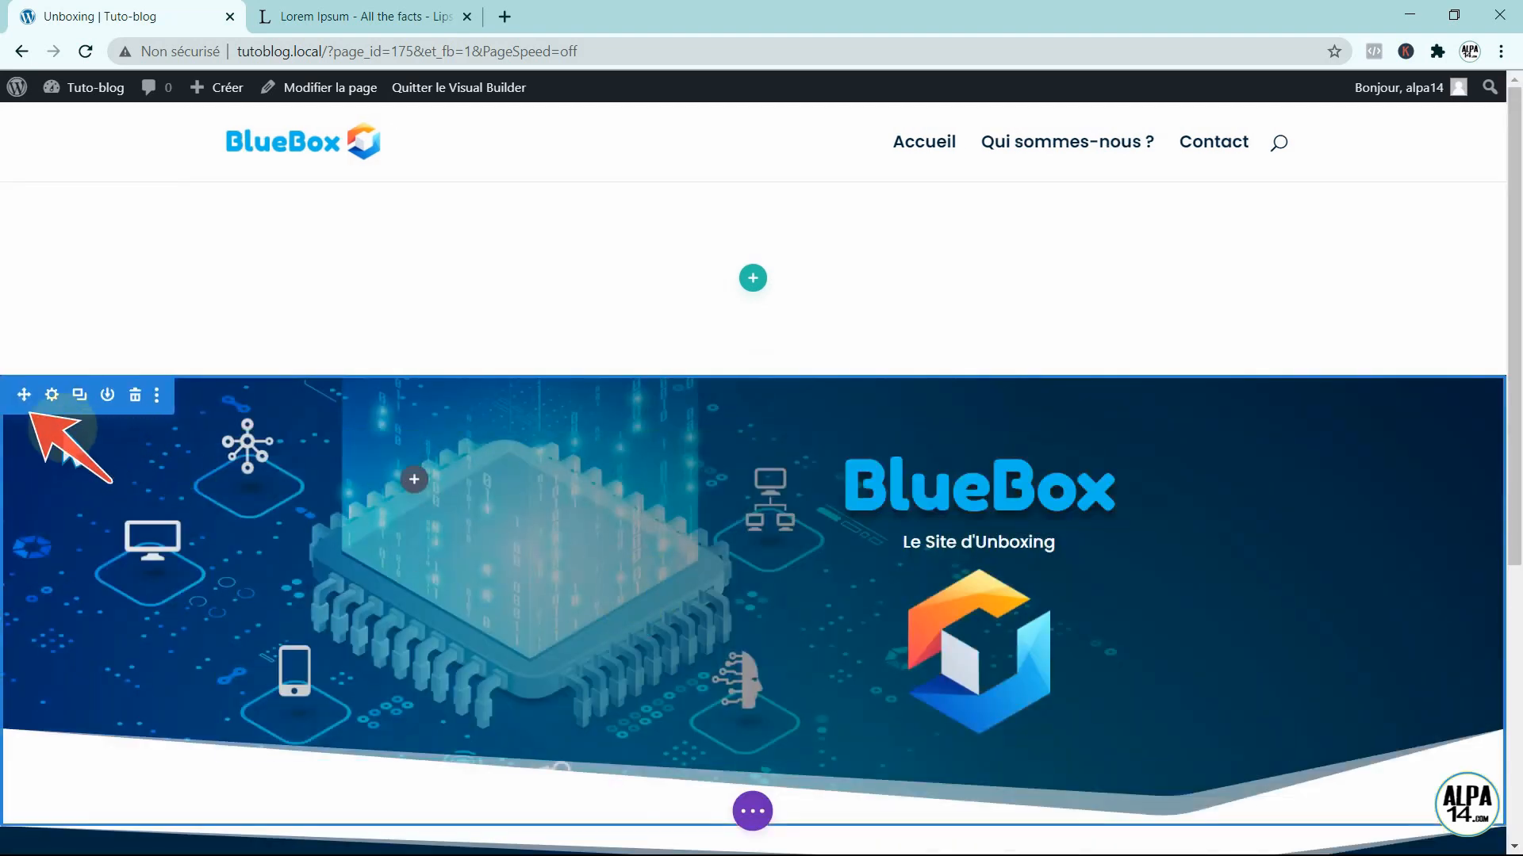
- Move the banner section above the empty section and change its title to "Unboxing" and its subtitle to "Le Blog BlueBox"
{"action": "left_click_drag", "start_coordinate": [24, 396], "coordinate": [37, 212]}
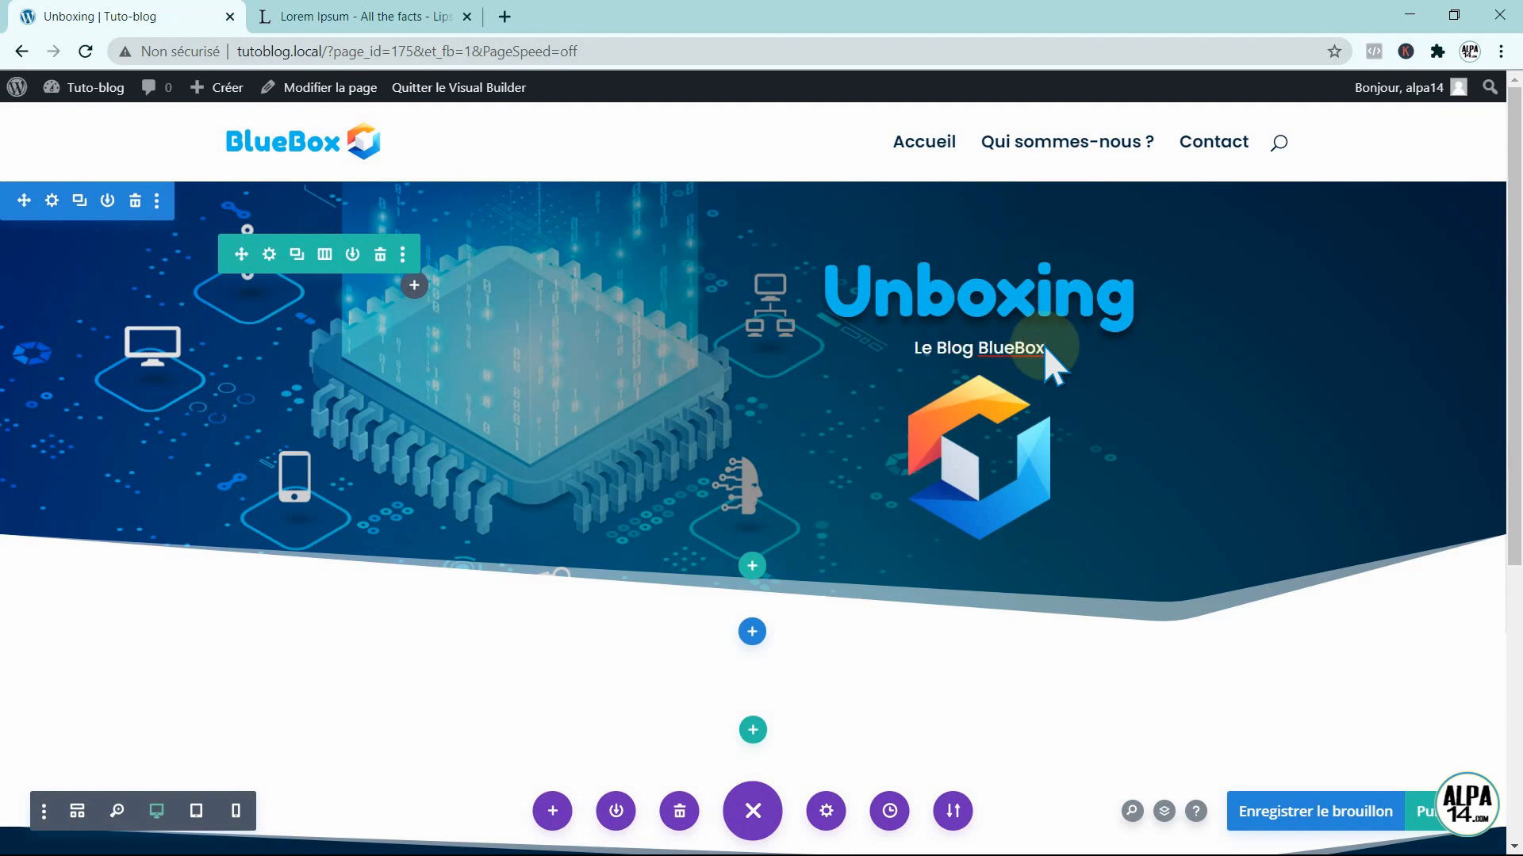
{"action": "left_click", "coordinate": [1350, 626]}
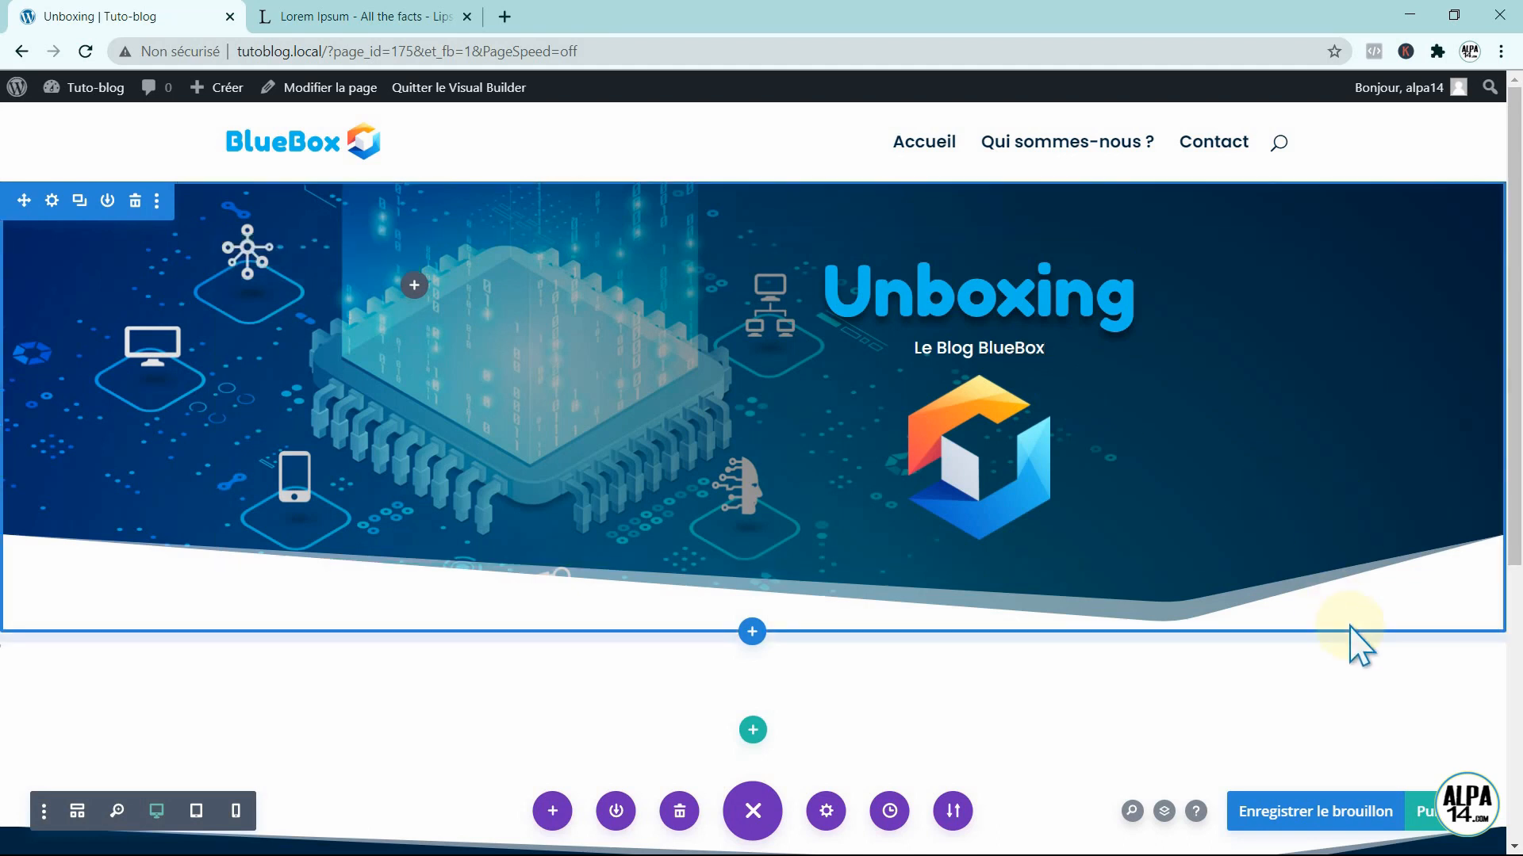
- Insert a two-column row with a wide column and a narrow quarter-width column in the empty section below the banner
{"action": "left_click_drag", "start_coordinate": [1516, 432], "coordinate": [1516, 547]}
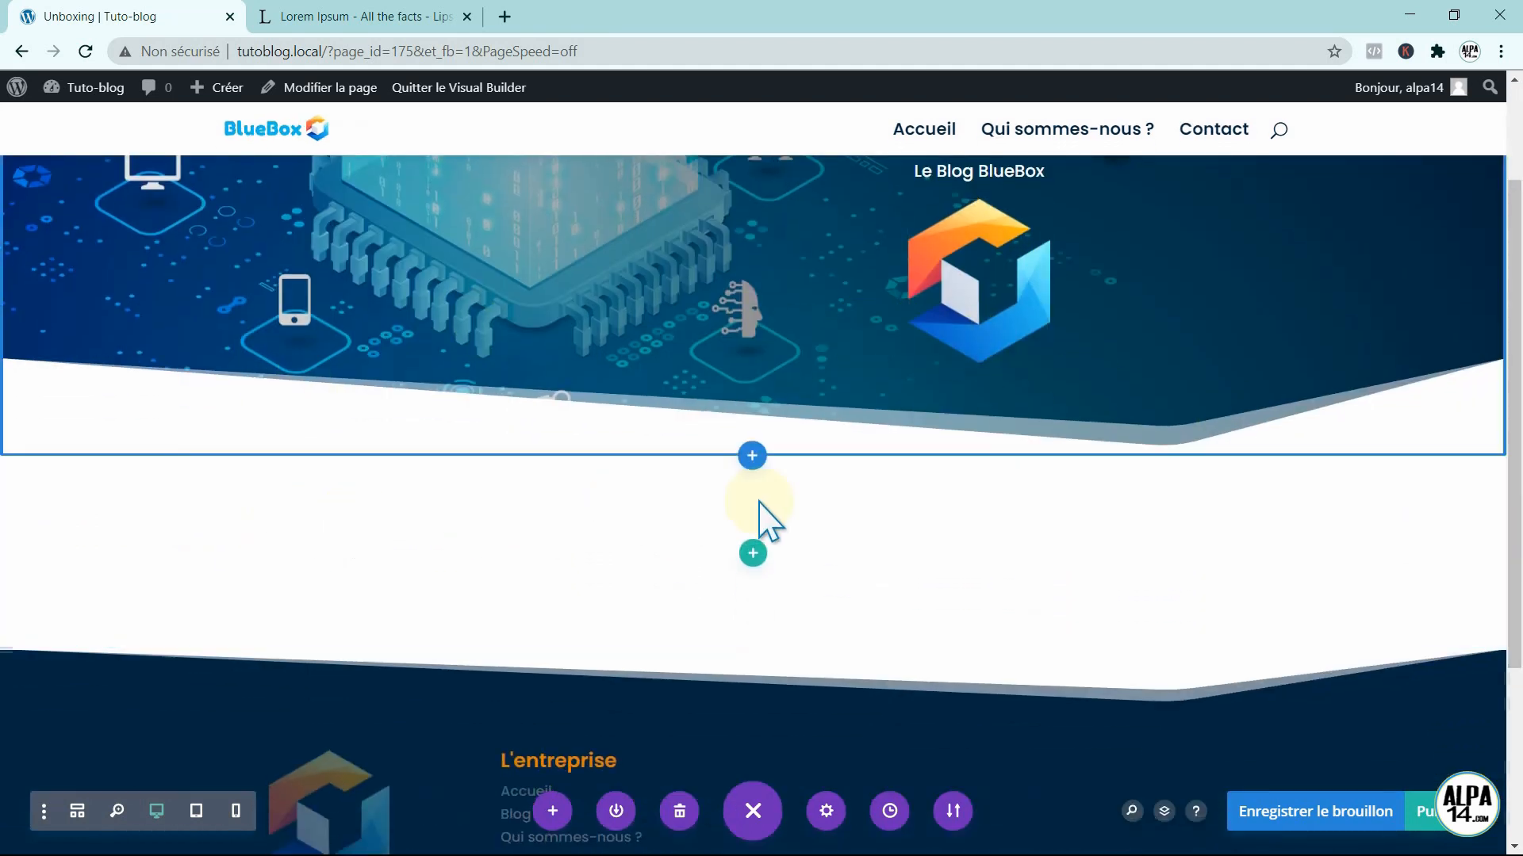
{"action": "left_click", "coordinate": [752, 554]}
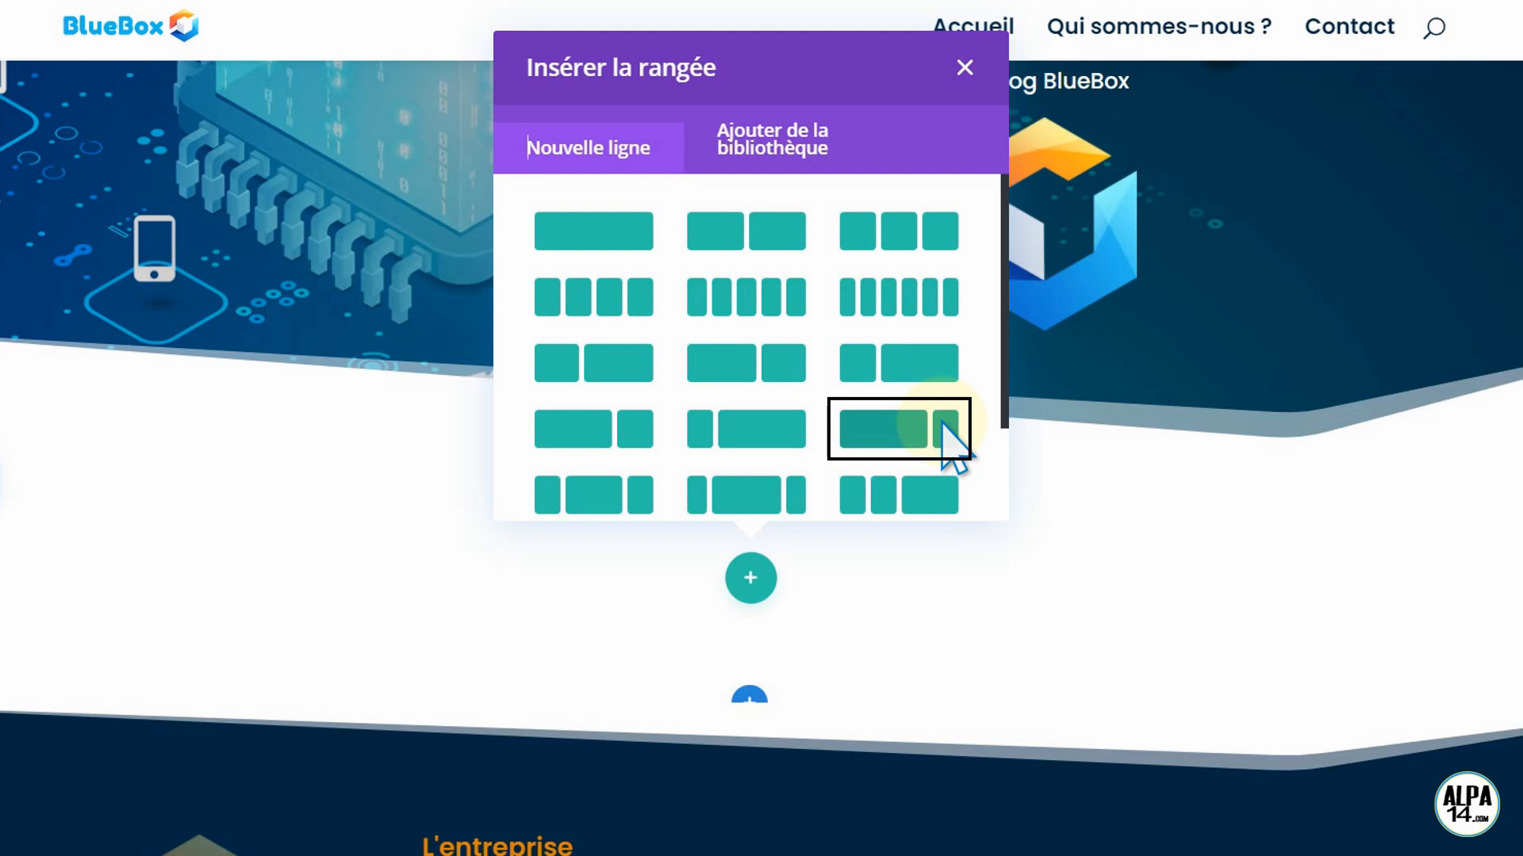
{"action": "left_click", "coordinate": [894, 440]}
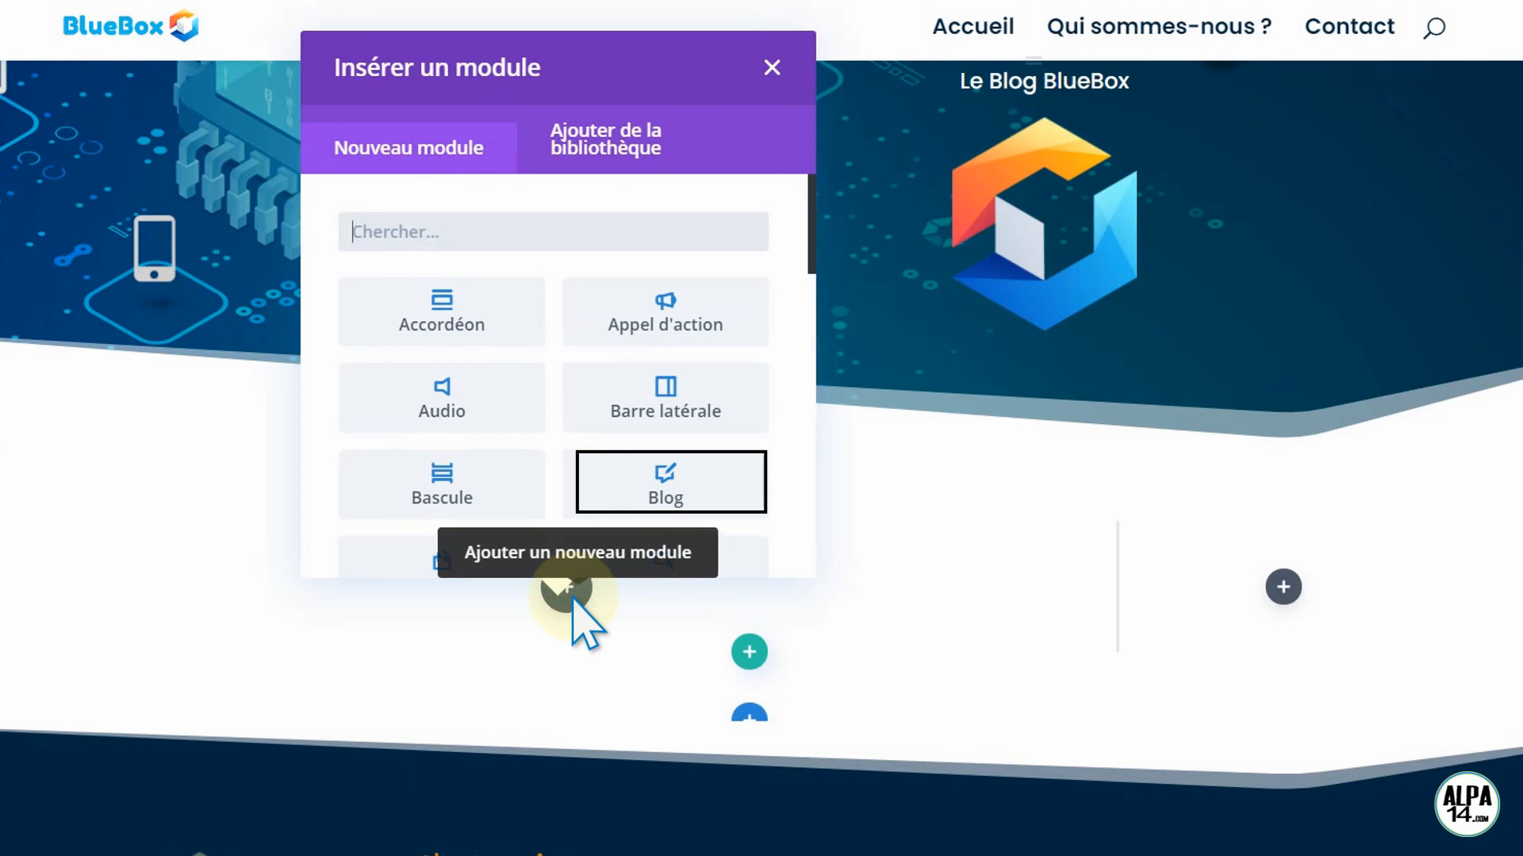
- Add a Blog module to the row's wide column and close its settings with the default options
{"action": "left_click", "coordinate": [653, 476]}
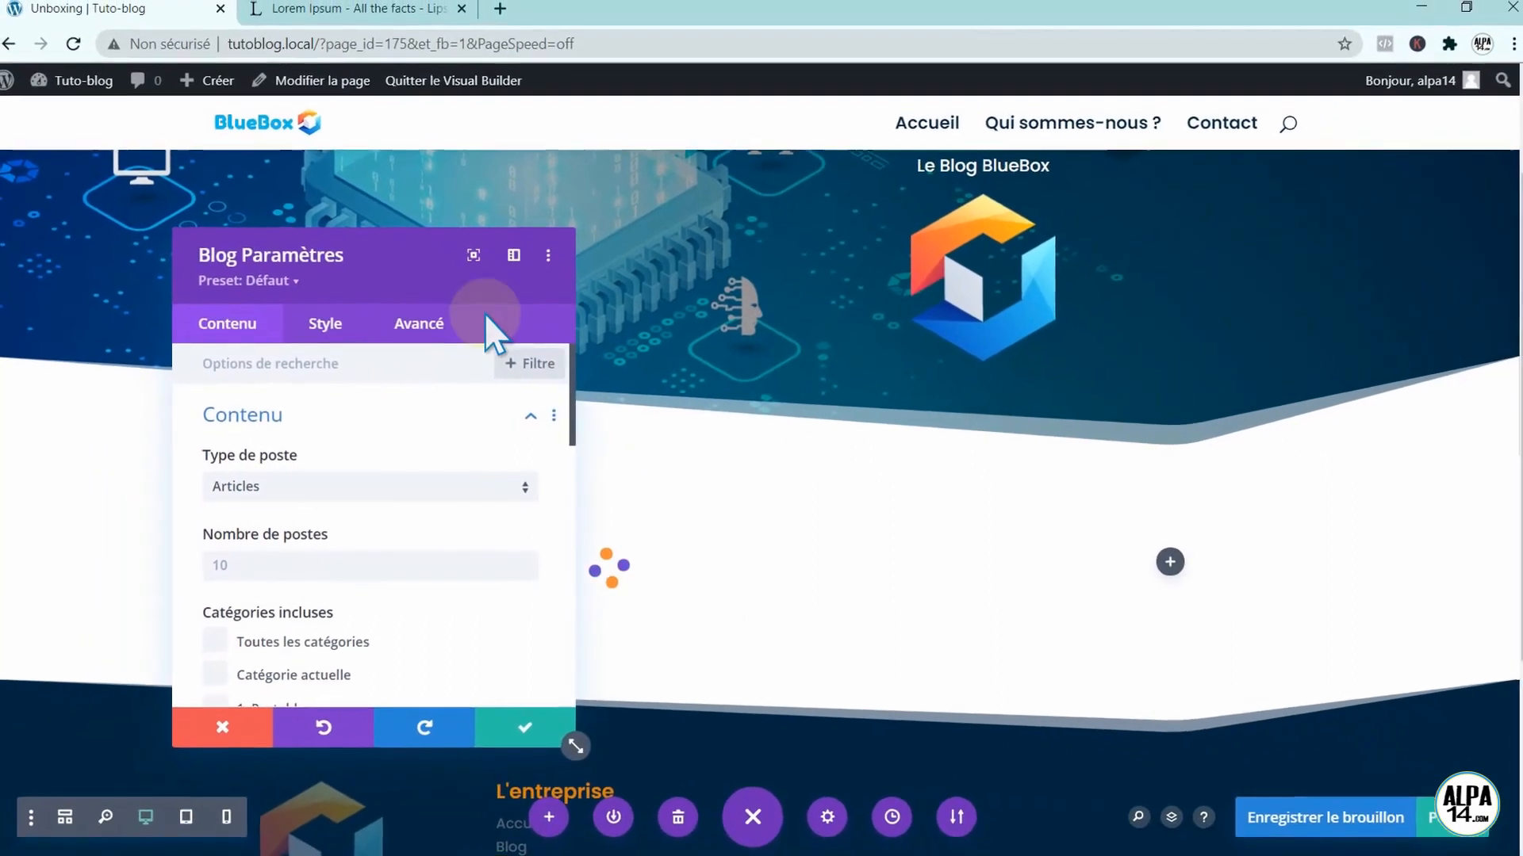
{"action": "left_click_drag", "start_coordinate": [425, 258], "coordinate": [284, 208]}
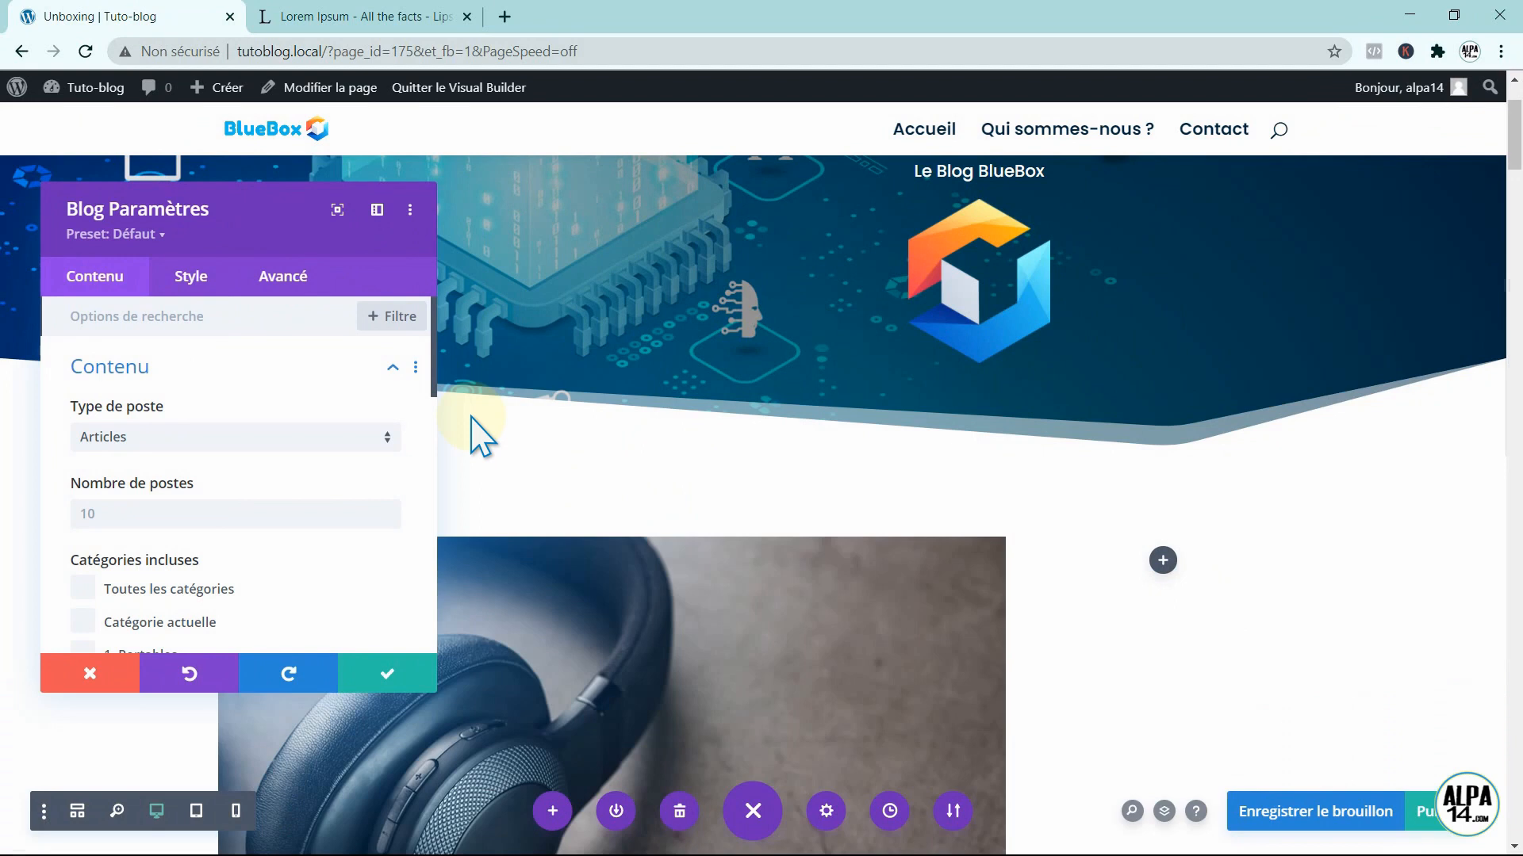
{"action": "left_click", "coordinate": [76, 680]}
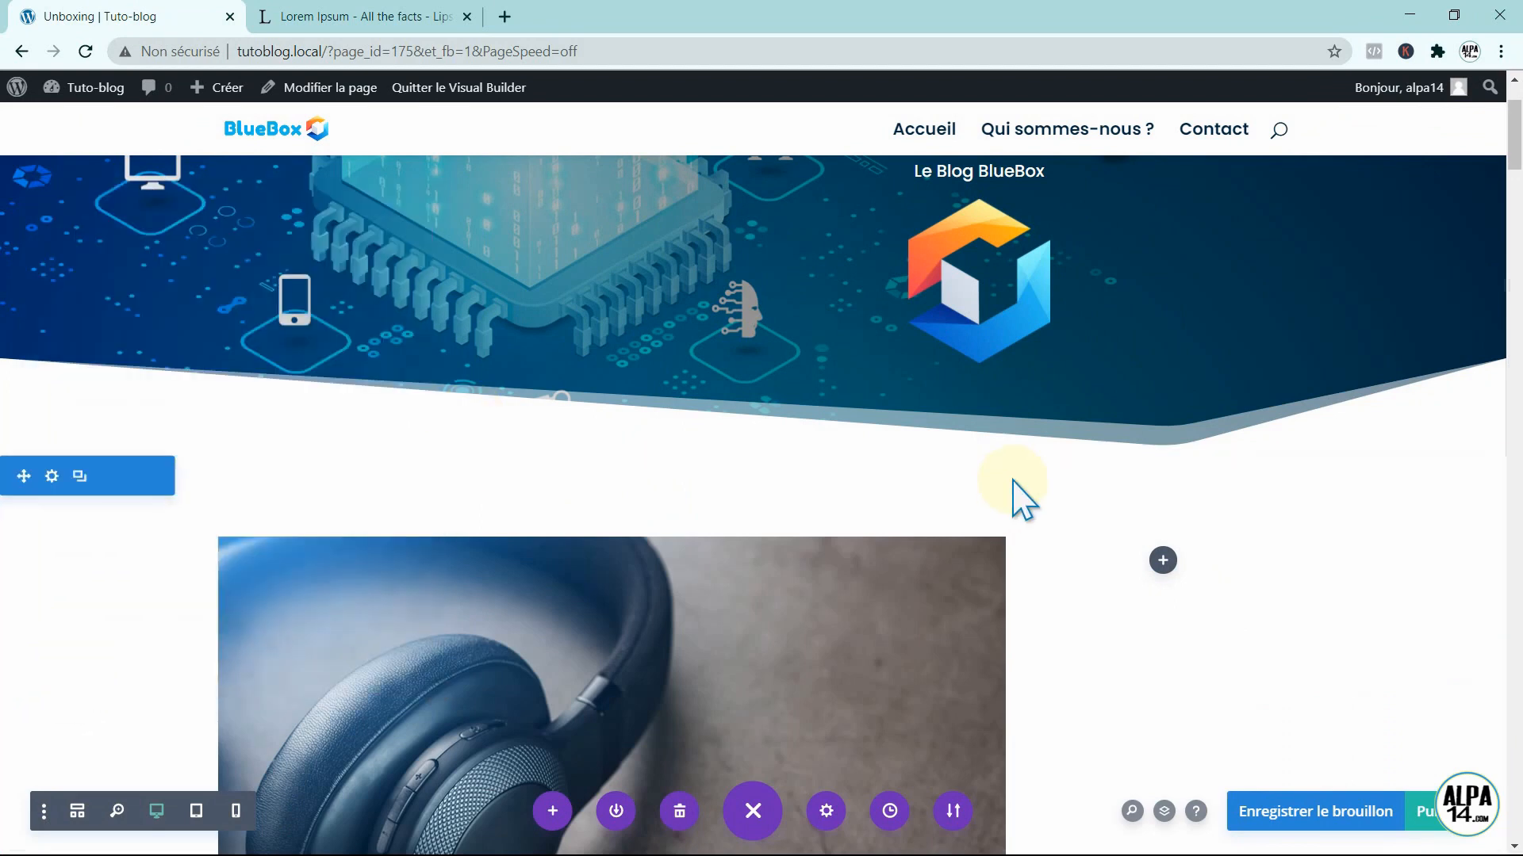
{"action": "left_click_drag", "start_coordinate": [1511, 153], "coordinate": [1516, 274]}
{"action": "scroll", "coordinate": [1520, 264], "scroll_direction": "up", "scroll_amount": 6}
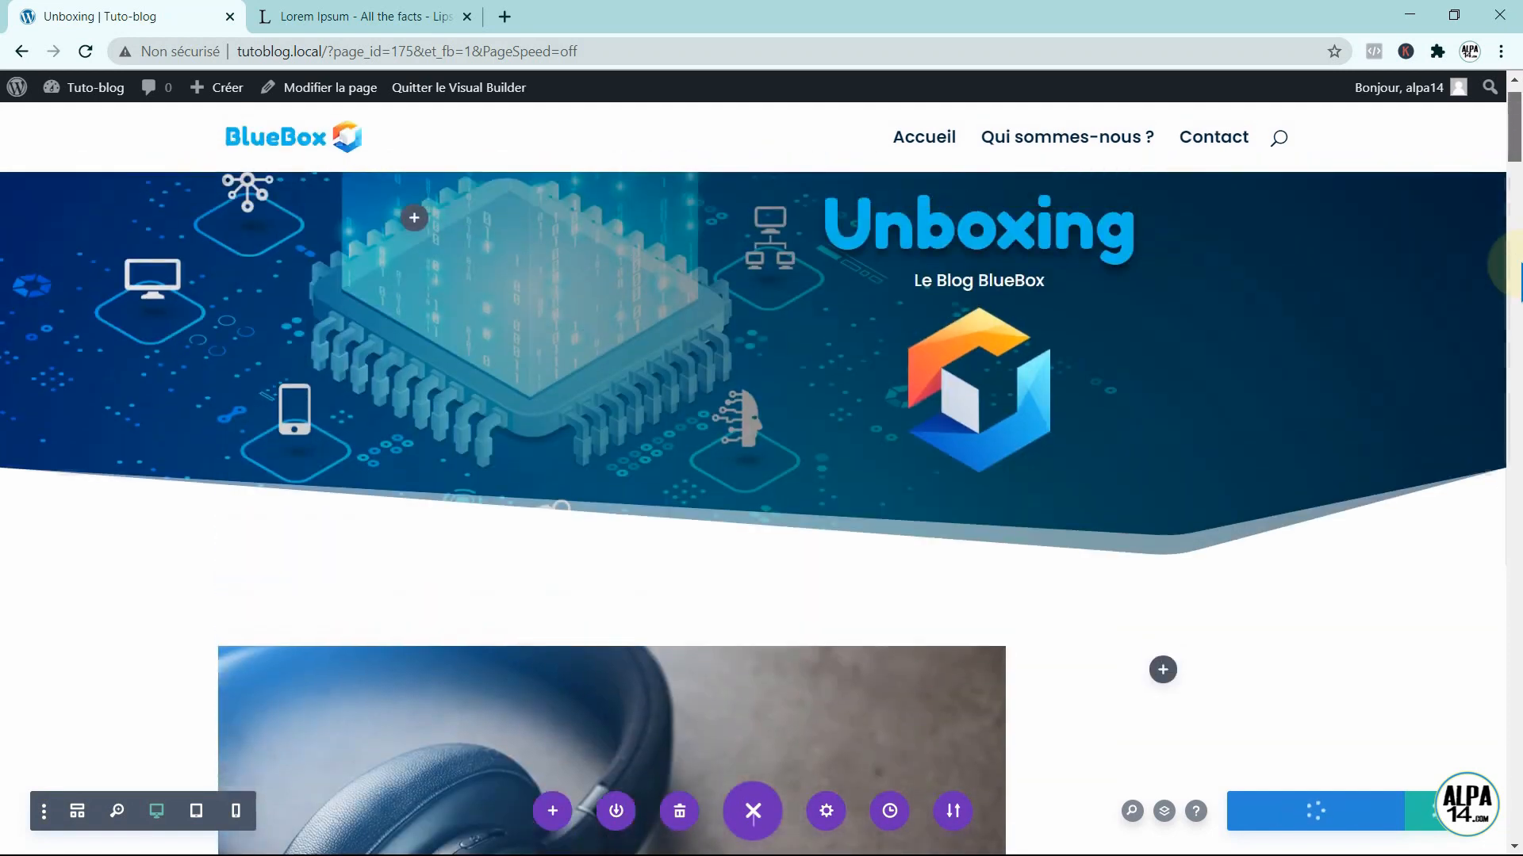
{"action": "scroll", "coordinate": [1520, 264], "scroll_direction": "down", "scroll_amount": 2}
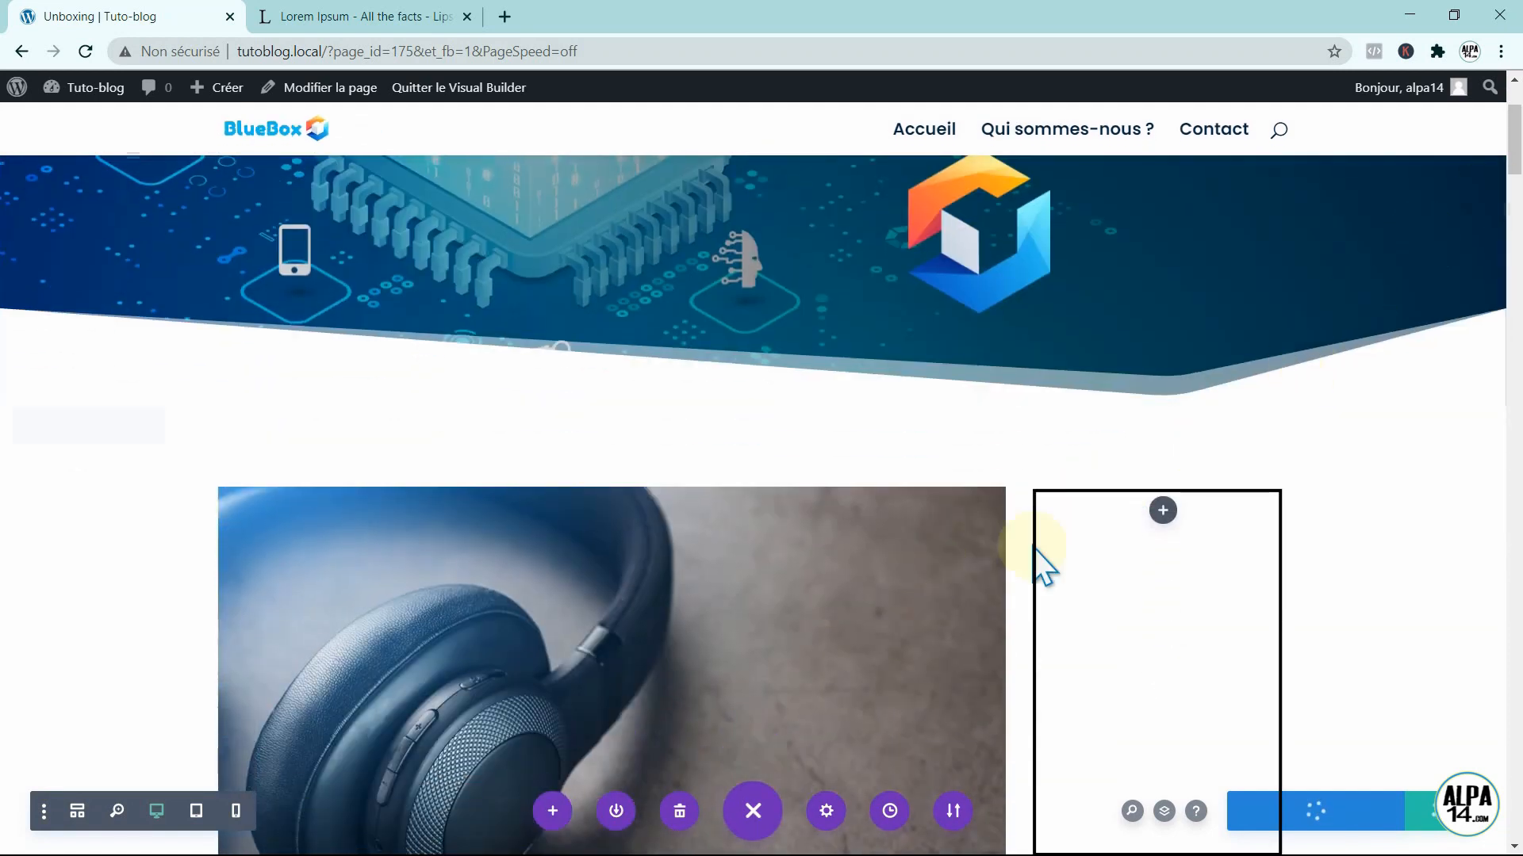
- Add a Barre latérale module to the row's narrow column, keeping the Barre latérale widget area, and save its settings
{"action": "left_click", "coordinate": [1163, 511]}
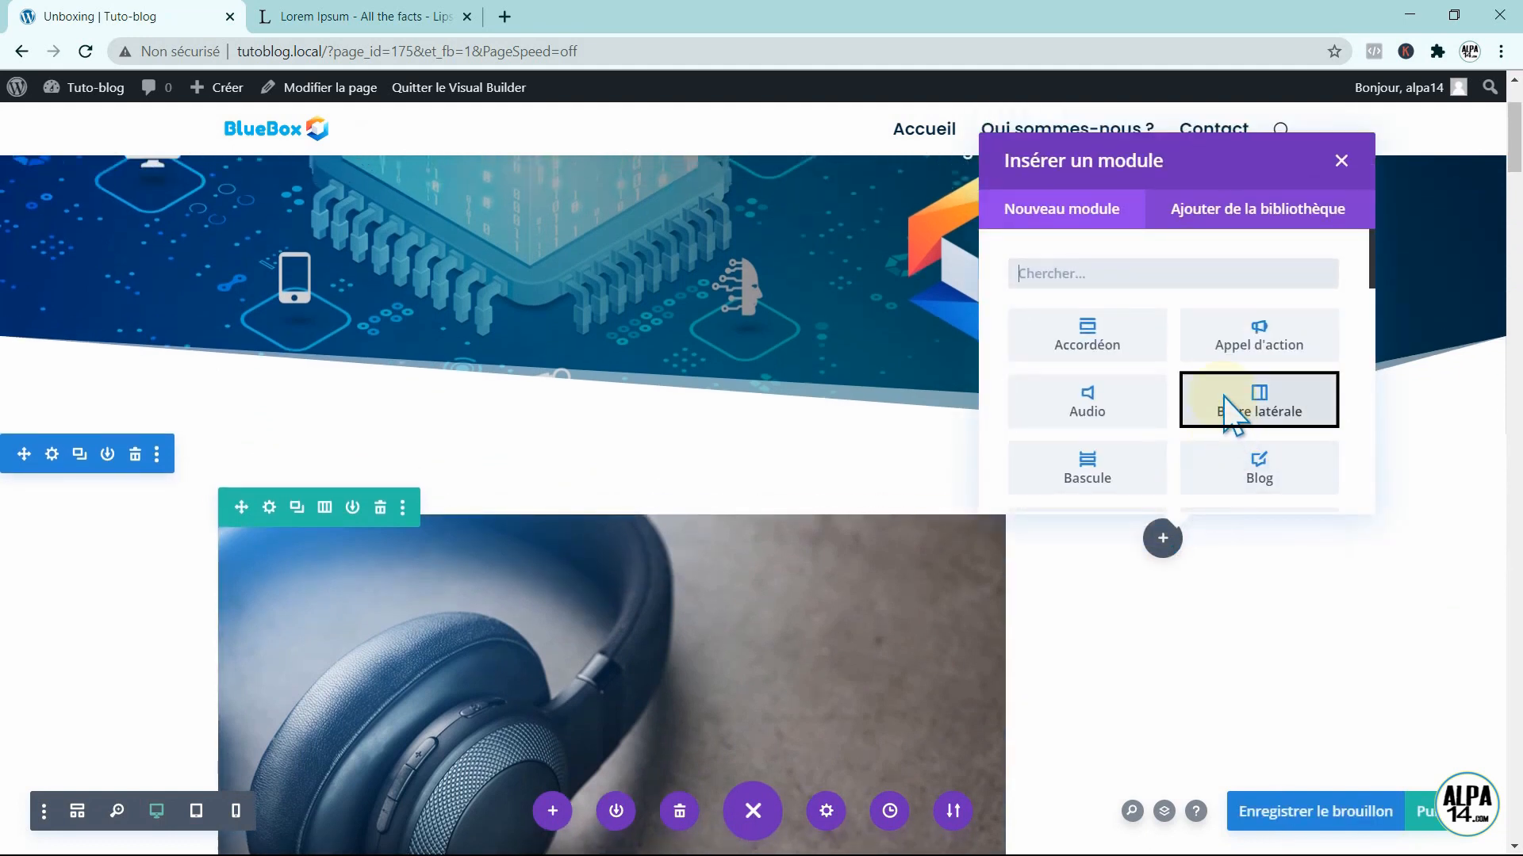
{"action": "left_click", "coordinate": [1231, 410]}
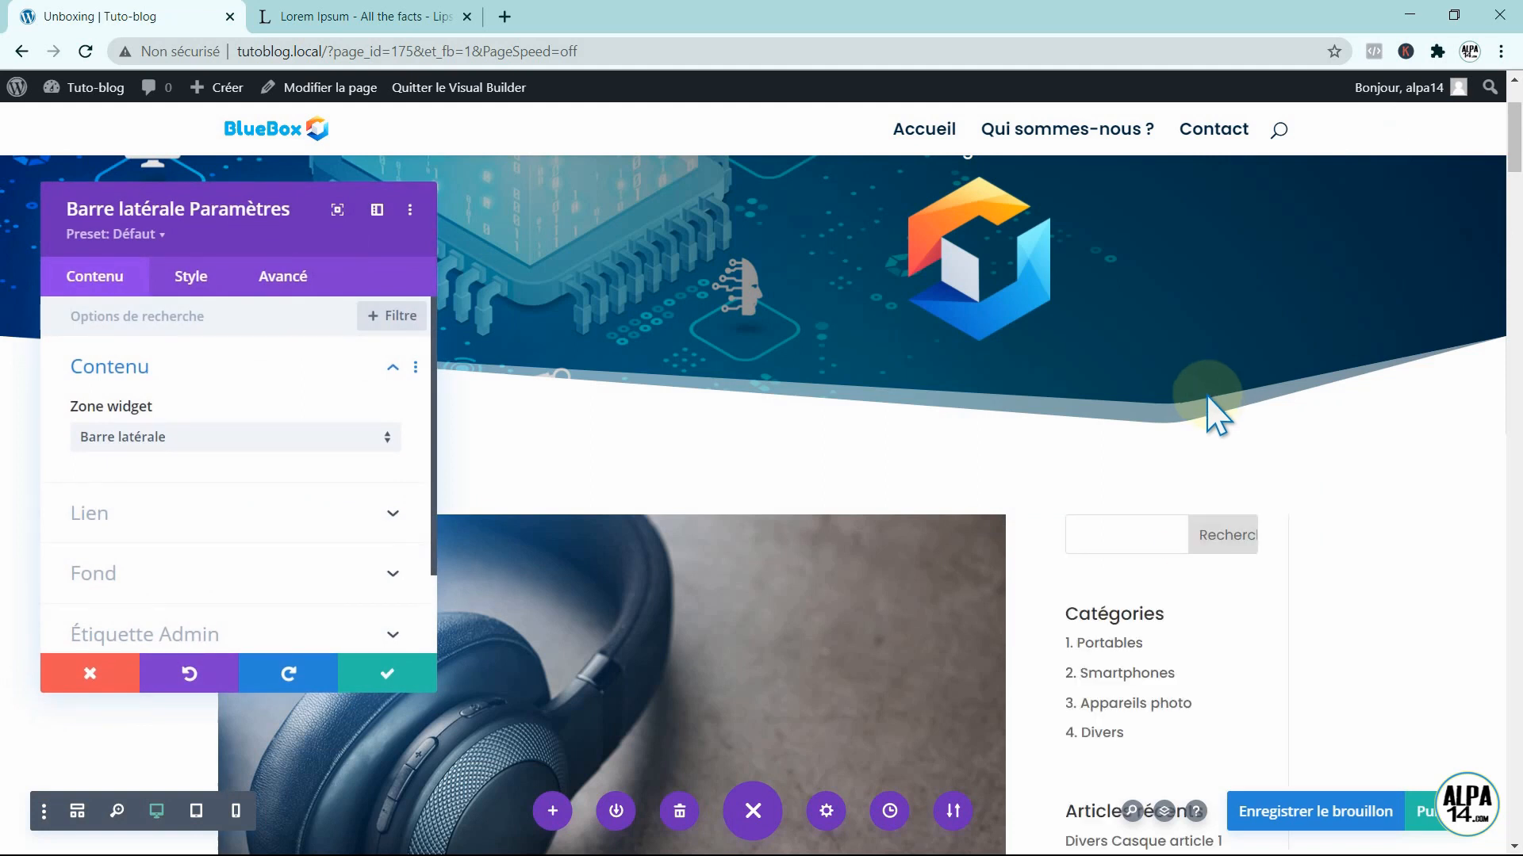
{"action": "left_click", "coordinate": [385, 684]}
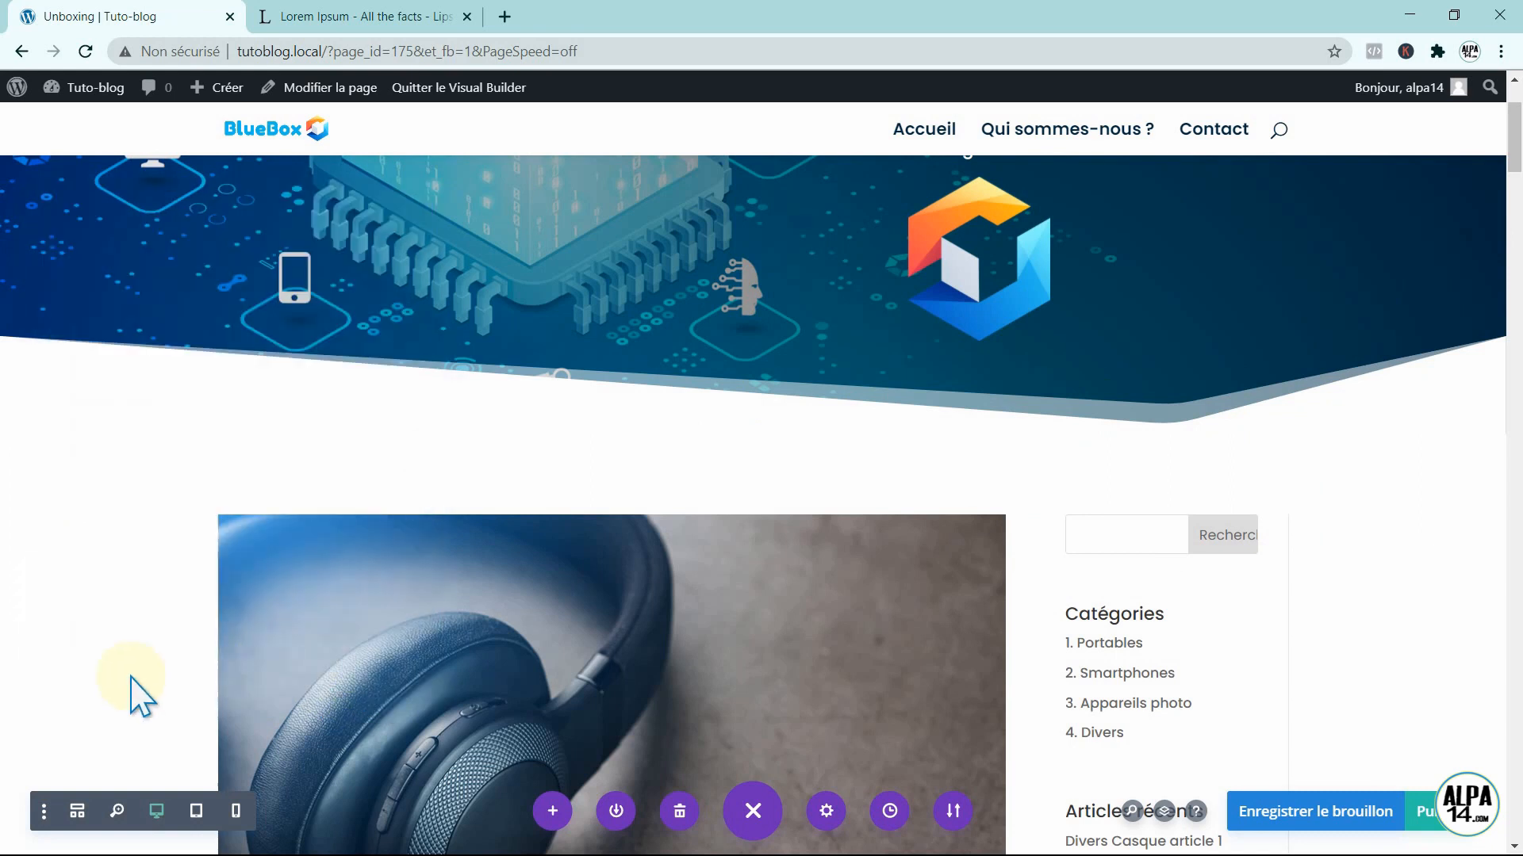
- In the Blog module's settings, set the number of posts to 10 and include all categories (Toutes les catégories)
{"action": "left_click_drag", "start_coordinate": [1515, 151], "coordinate": [1518, 174]}
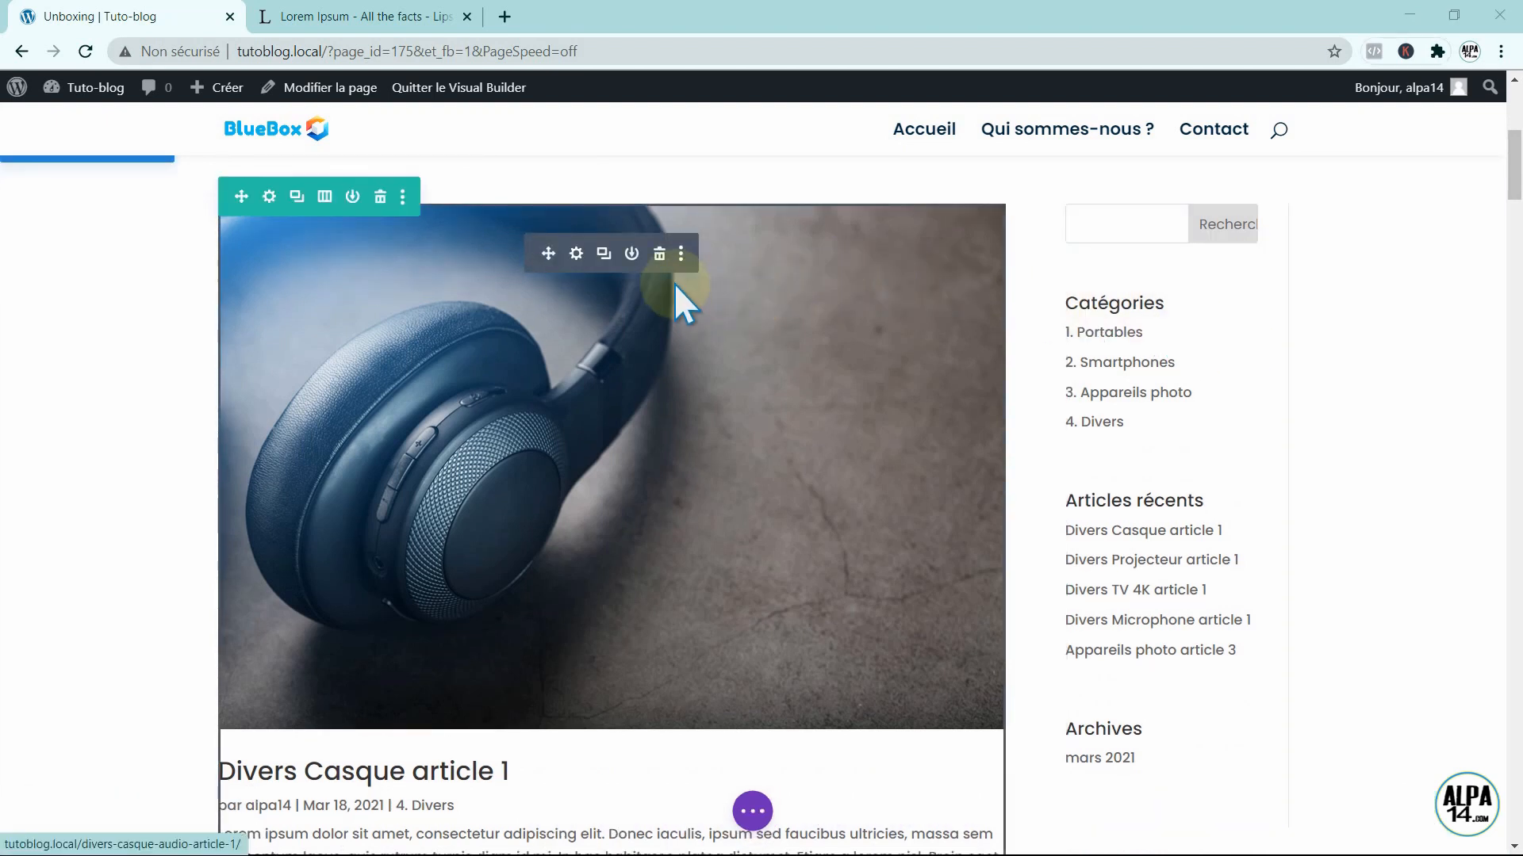
{"action": "left_click", "coordinate": [575, 254]}
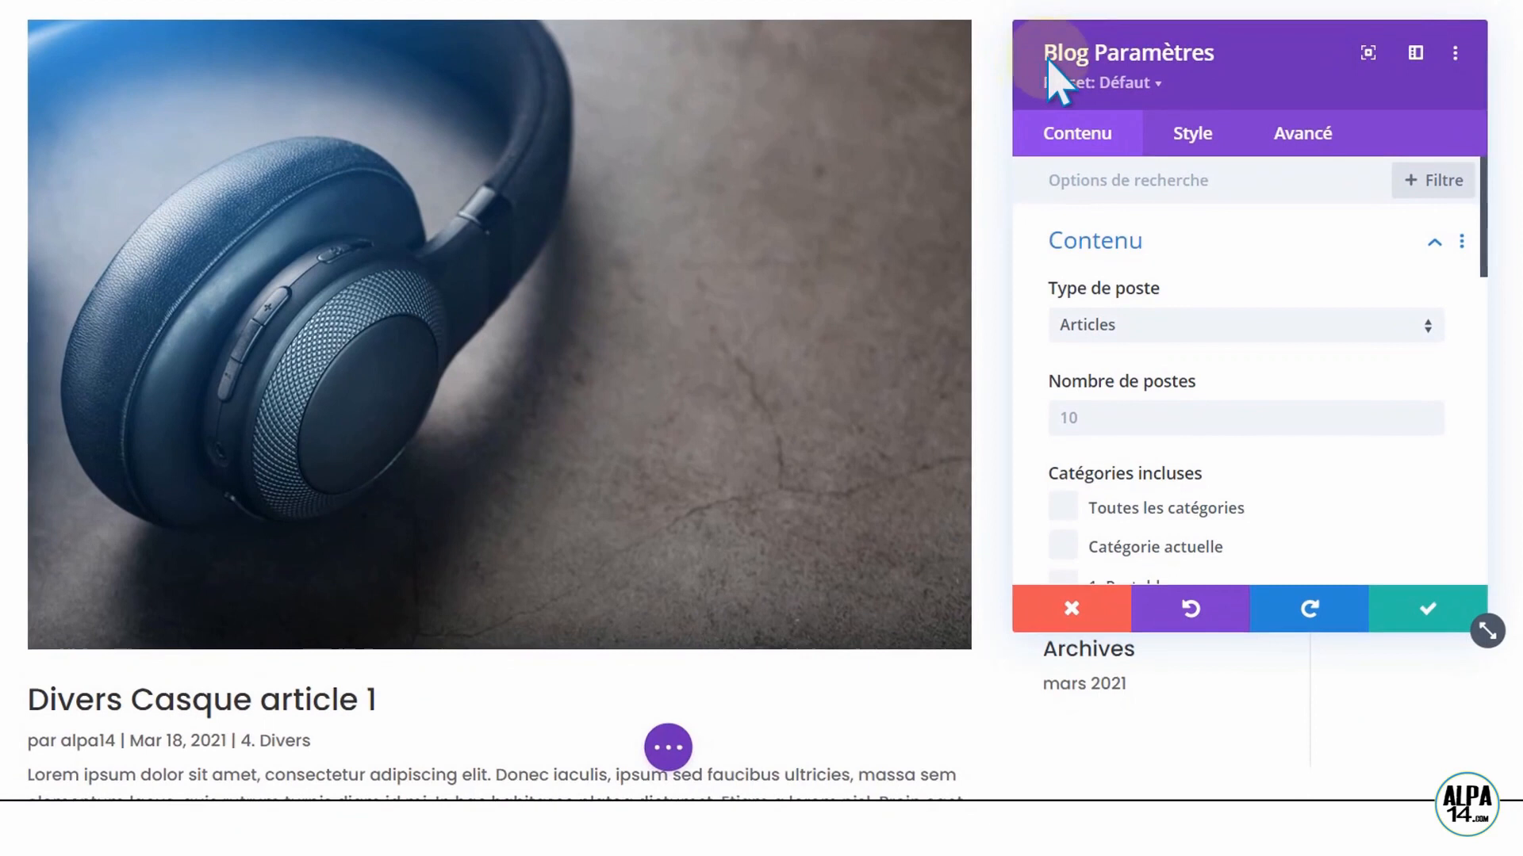
{"action": "left_click", "coordinate": [1047, 126]}
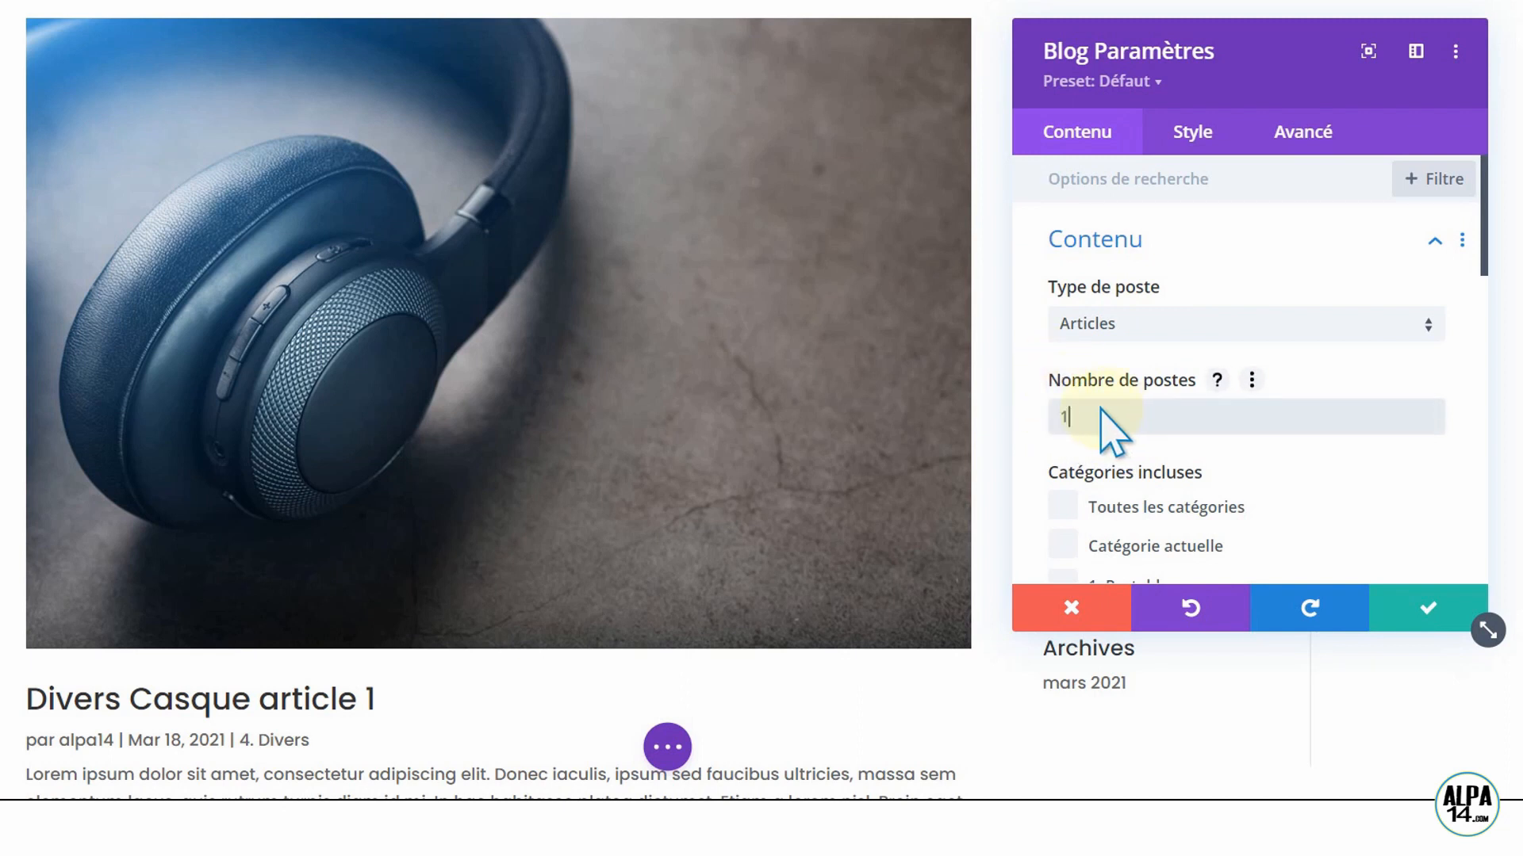
{"action": "type", "text": "0"}
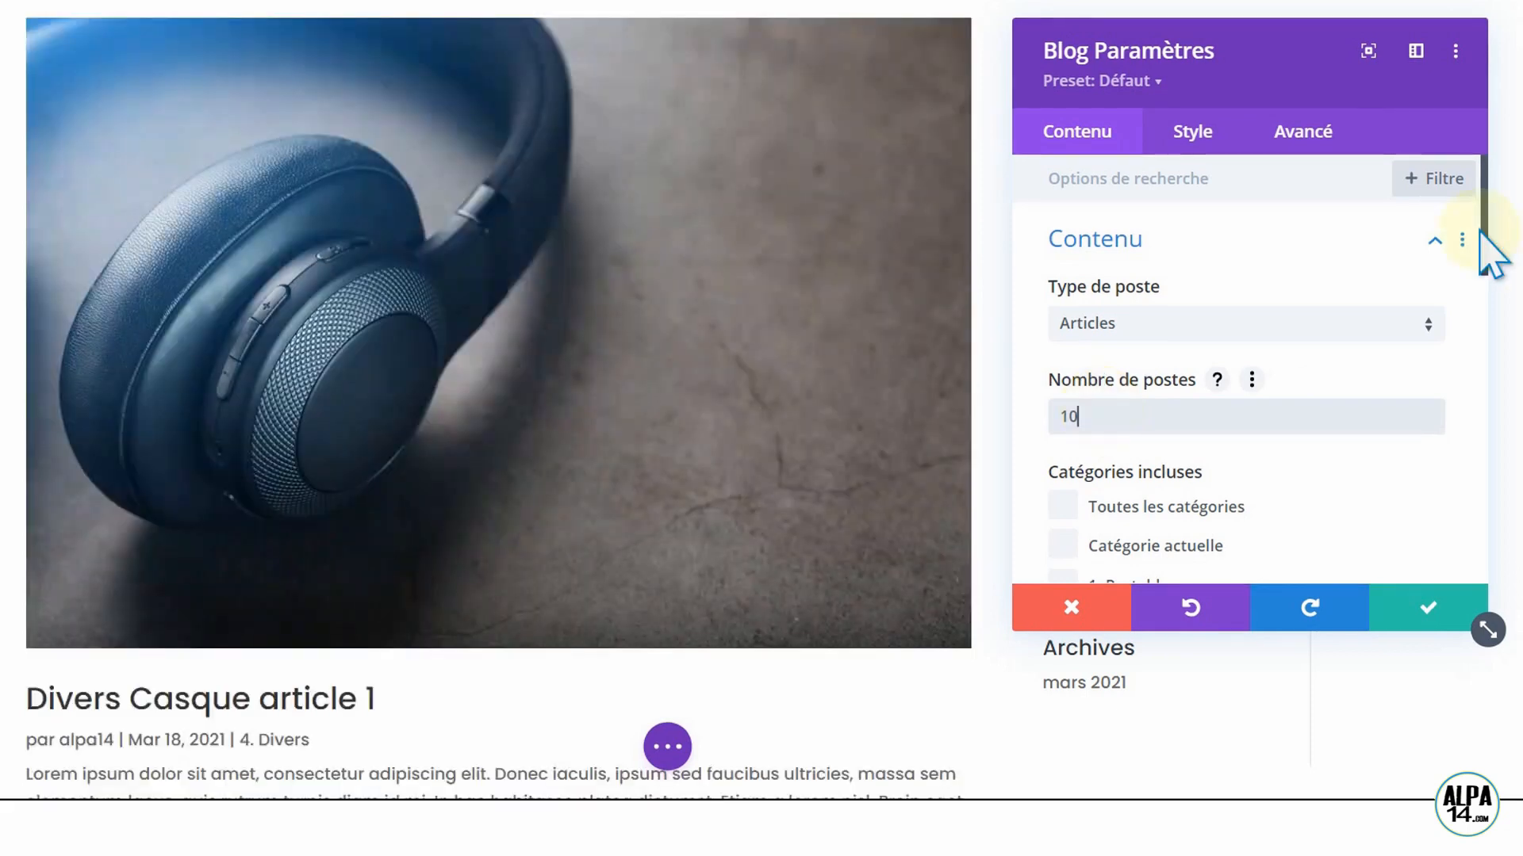
{"action": "left_click_drag", "start_coordinate": [1486, 234], "coordinate": [1484, 272]}
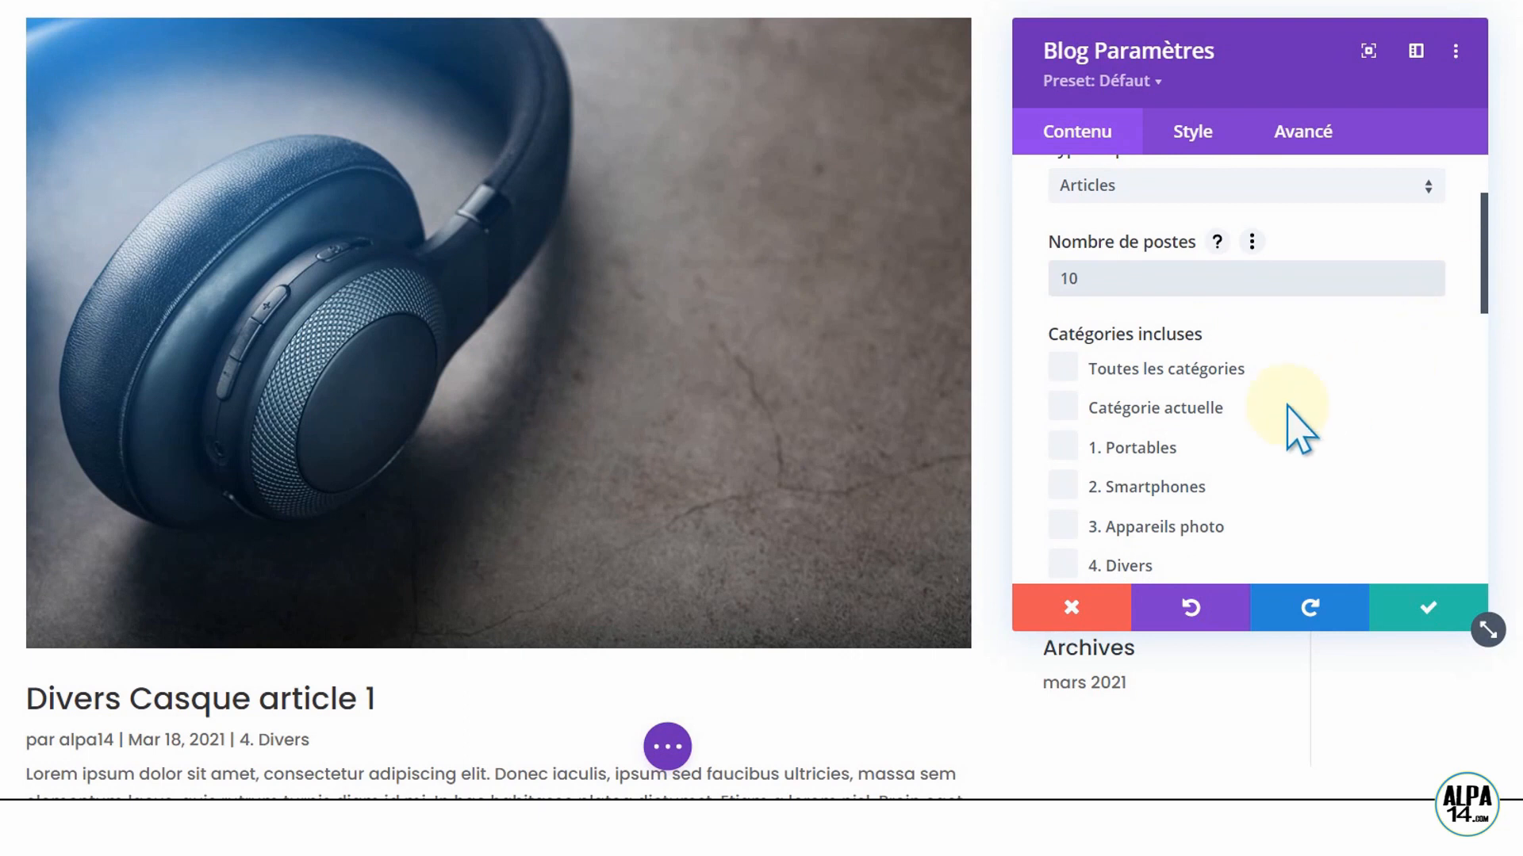
{"action": "left_click", "coordinate": [1049, 366]}
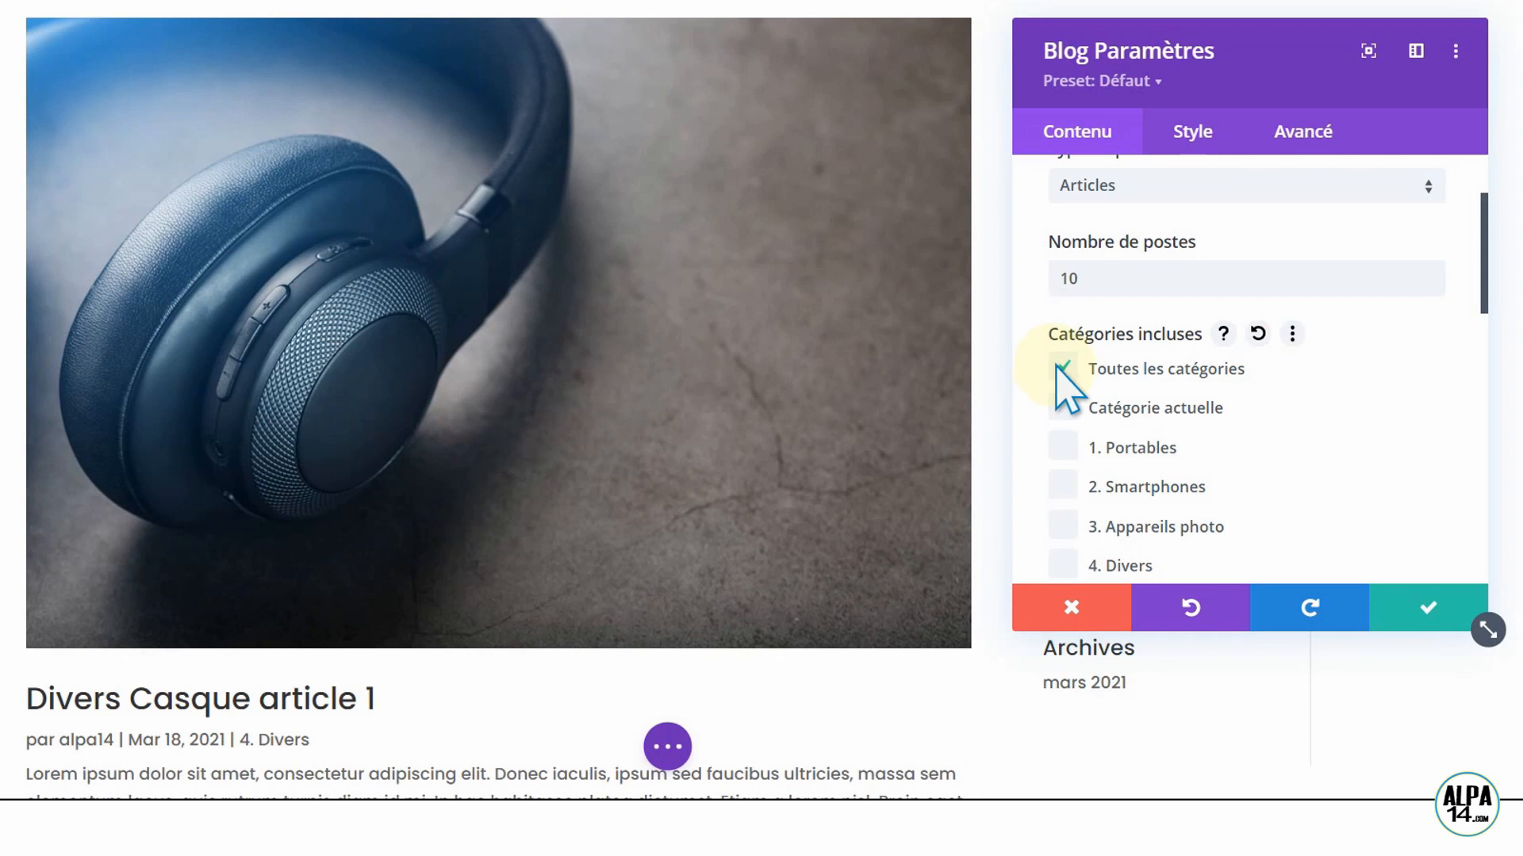
- Enable the Read More button (Montrer le bouton En Lire Plus) in the Blog module's Éléments options and review the remaining display options
{"action": "left_click_drag", "start_coordinate": [1487, 268], "coordinate": [1453, 400]}
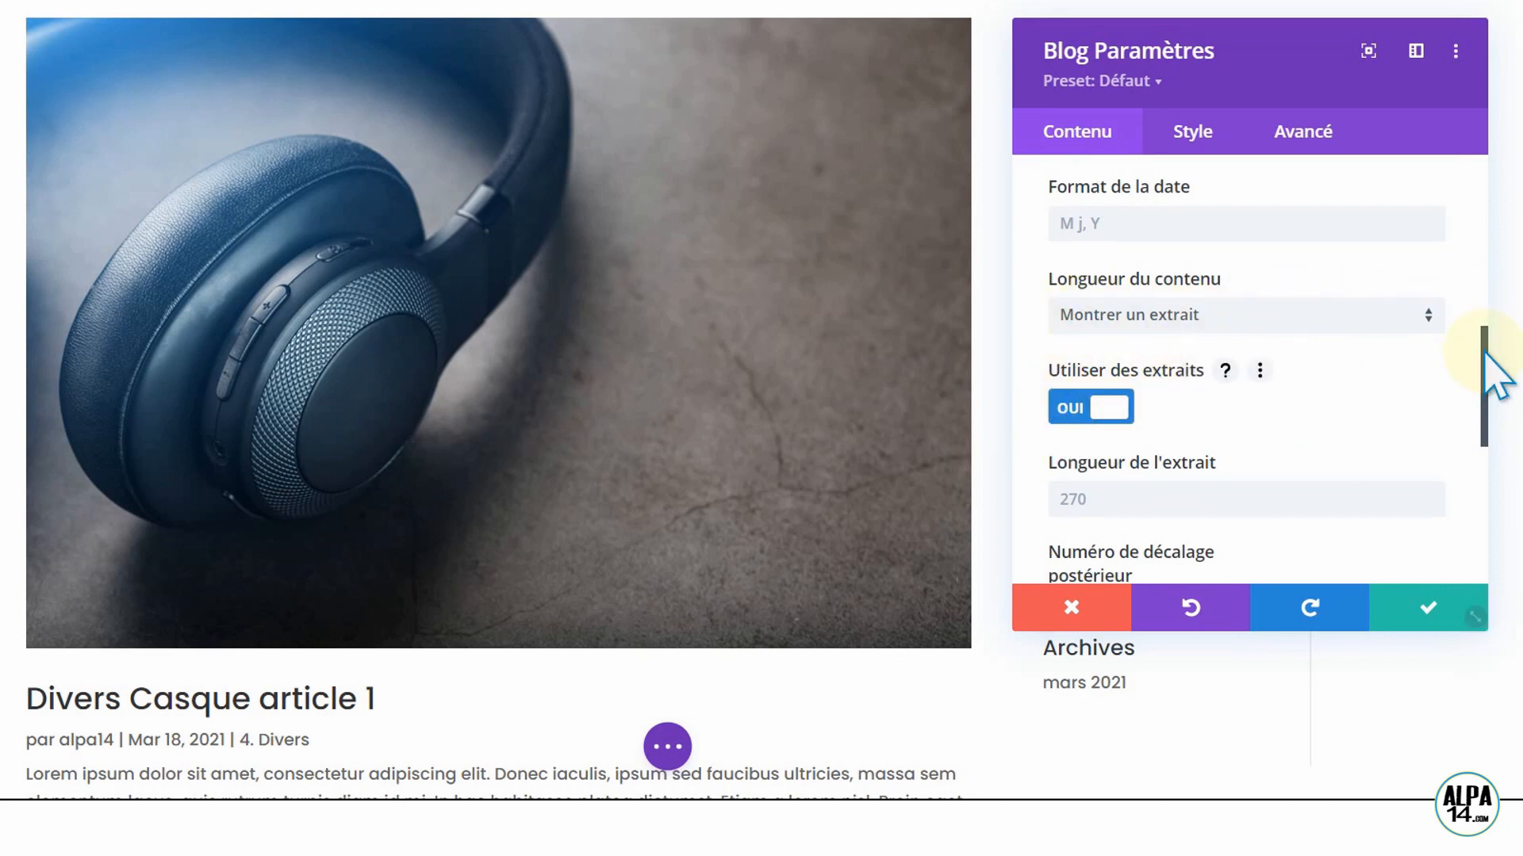
{"action": "left_click_drag", "start_coordinate": [1491, 404], "coordinate": [1487, 493]}
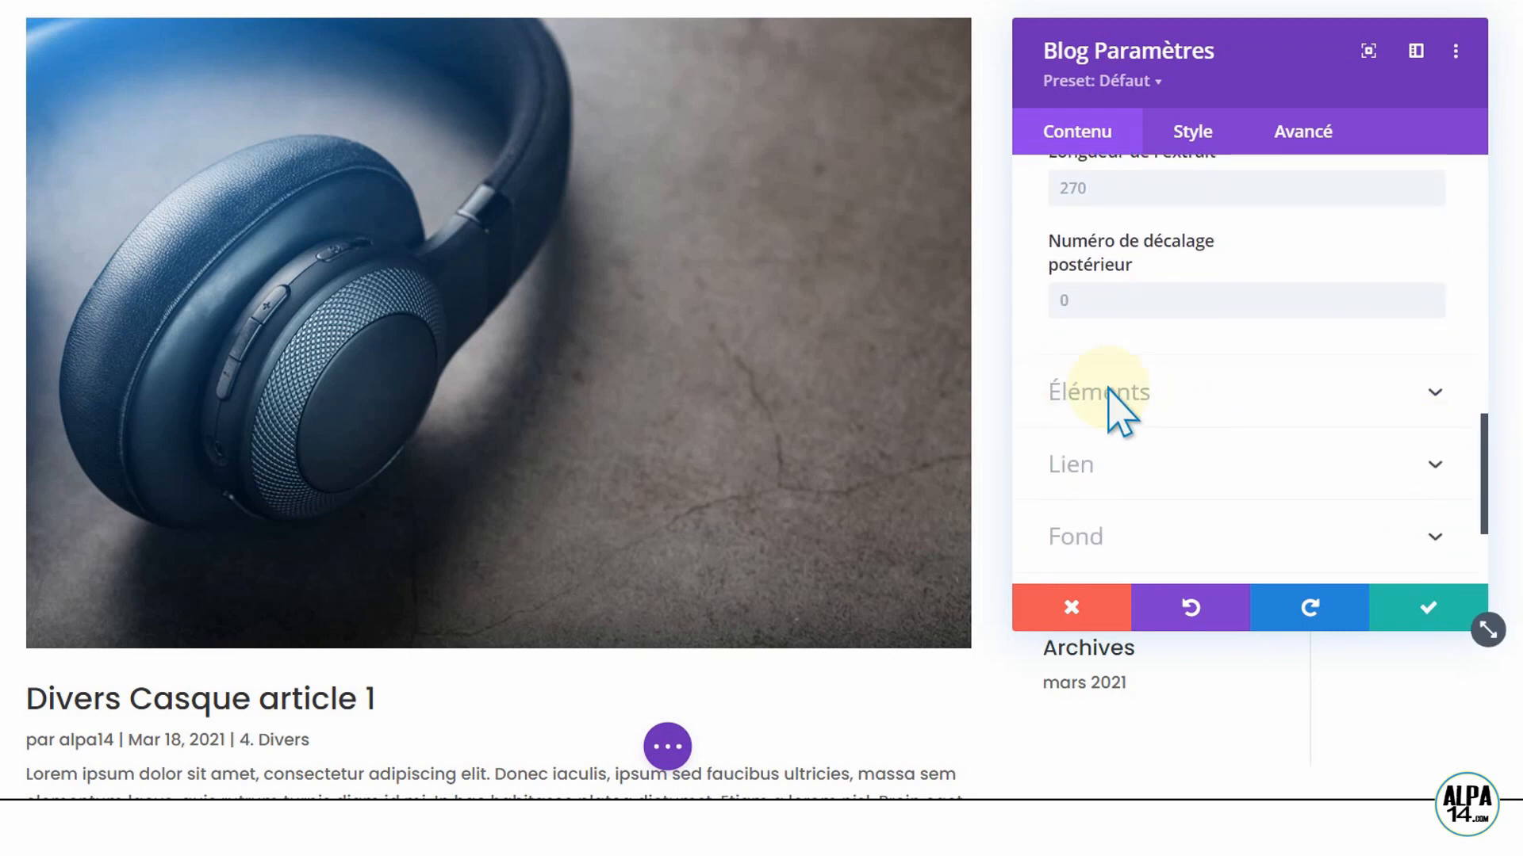
{"action": "left_click", "coordinate": [1430, 382]}
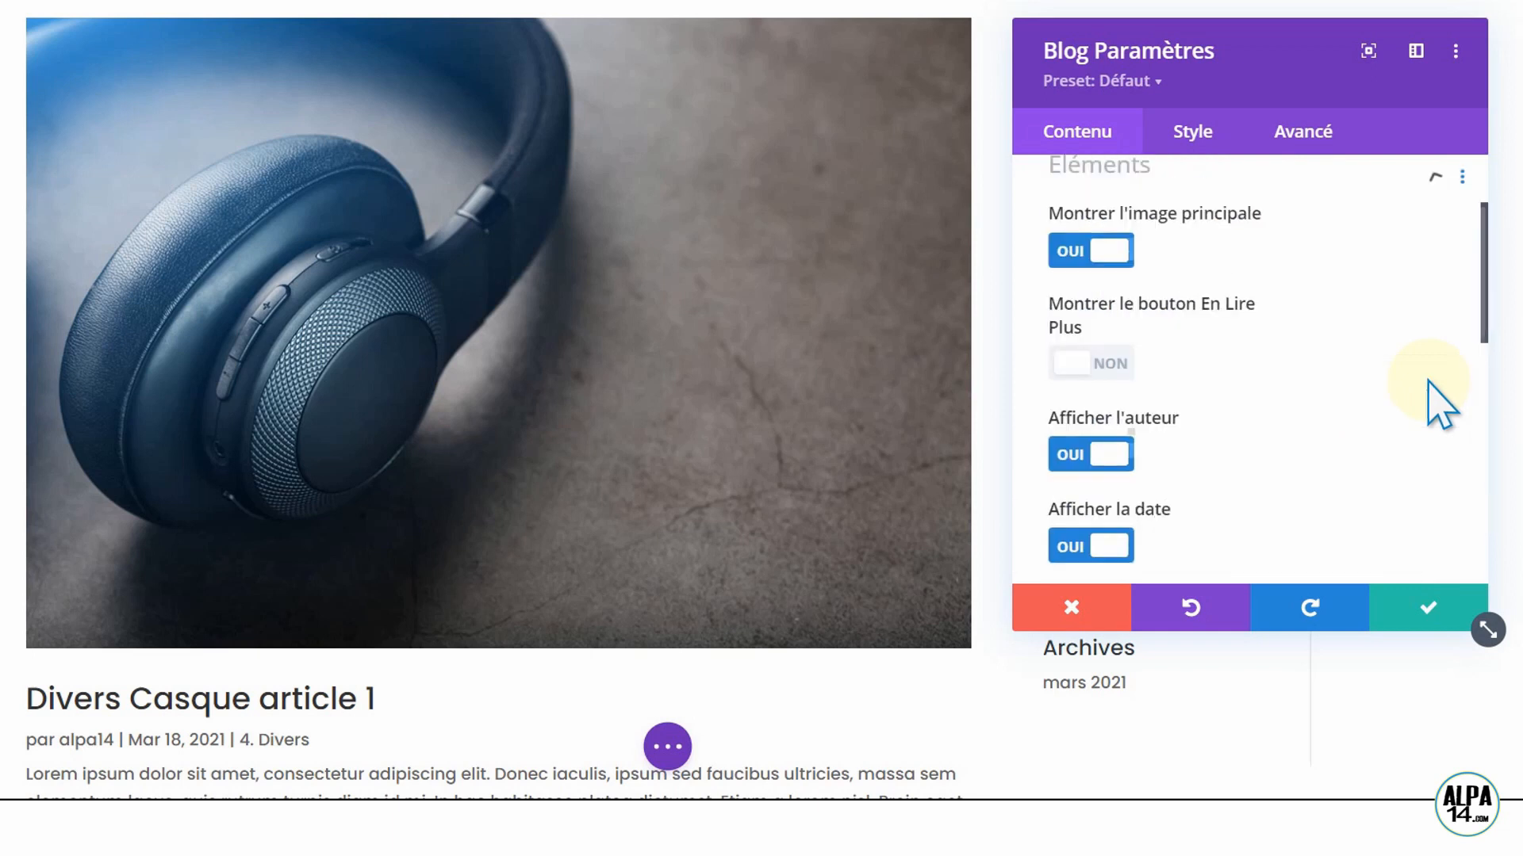
{"action": "mouse_move", "coordinate": [1486, 311]}
{"action": "left_mouse_down"}
{"action": "mouse_move", "coordinate": [1482, 278]}
{"action": "mouse_move", "coordinate": [1486, 299]}
{"action": "left_mouse_up"}
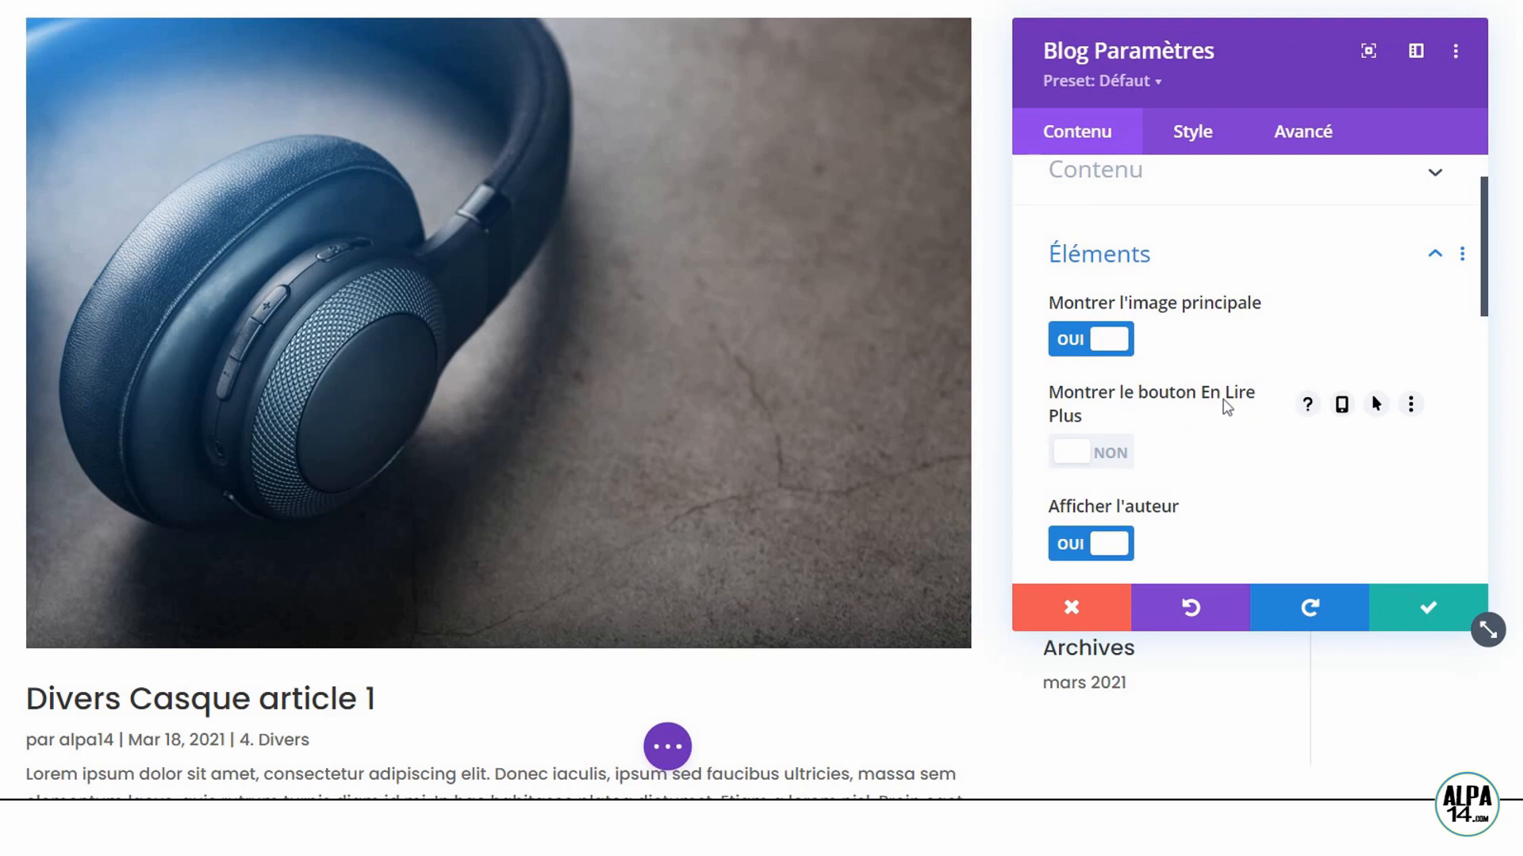
{"action": "left_click", "coordinate": [1110, 453]}
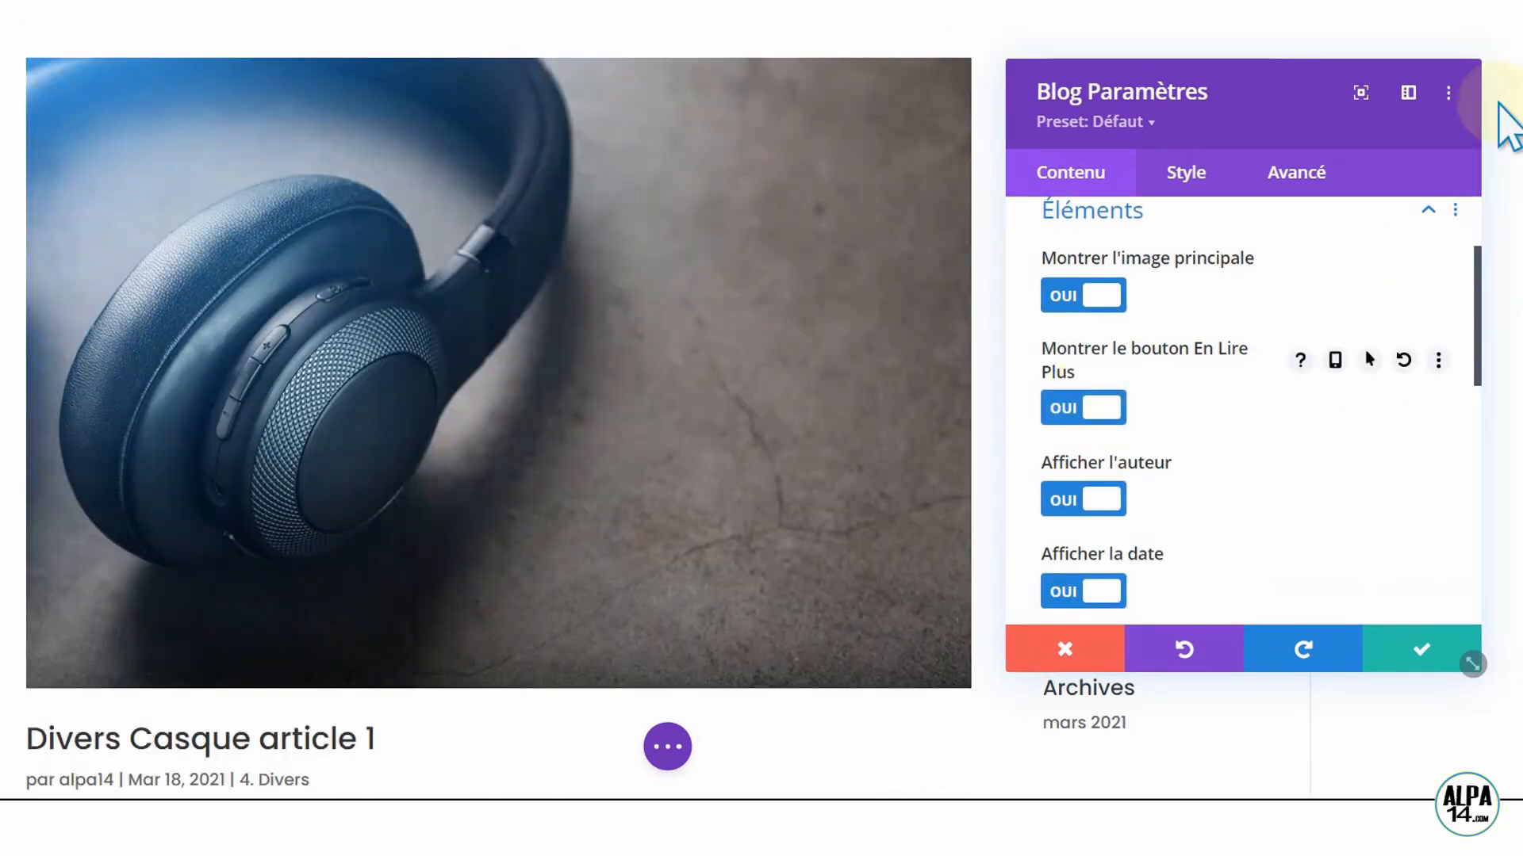
{"action": "scroll", "coordinate": [498, 428], "scroll_direction": "down", "scroll_amount": 3}
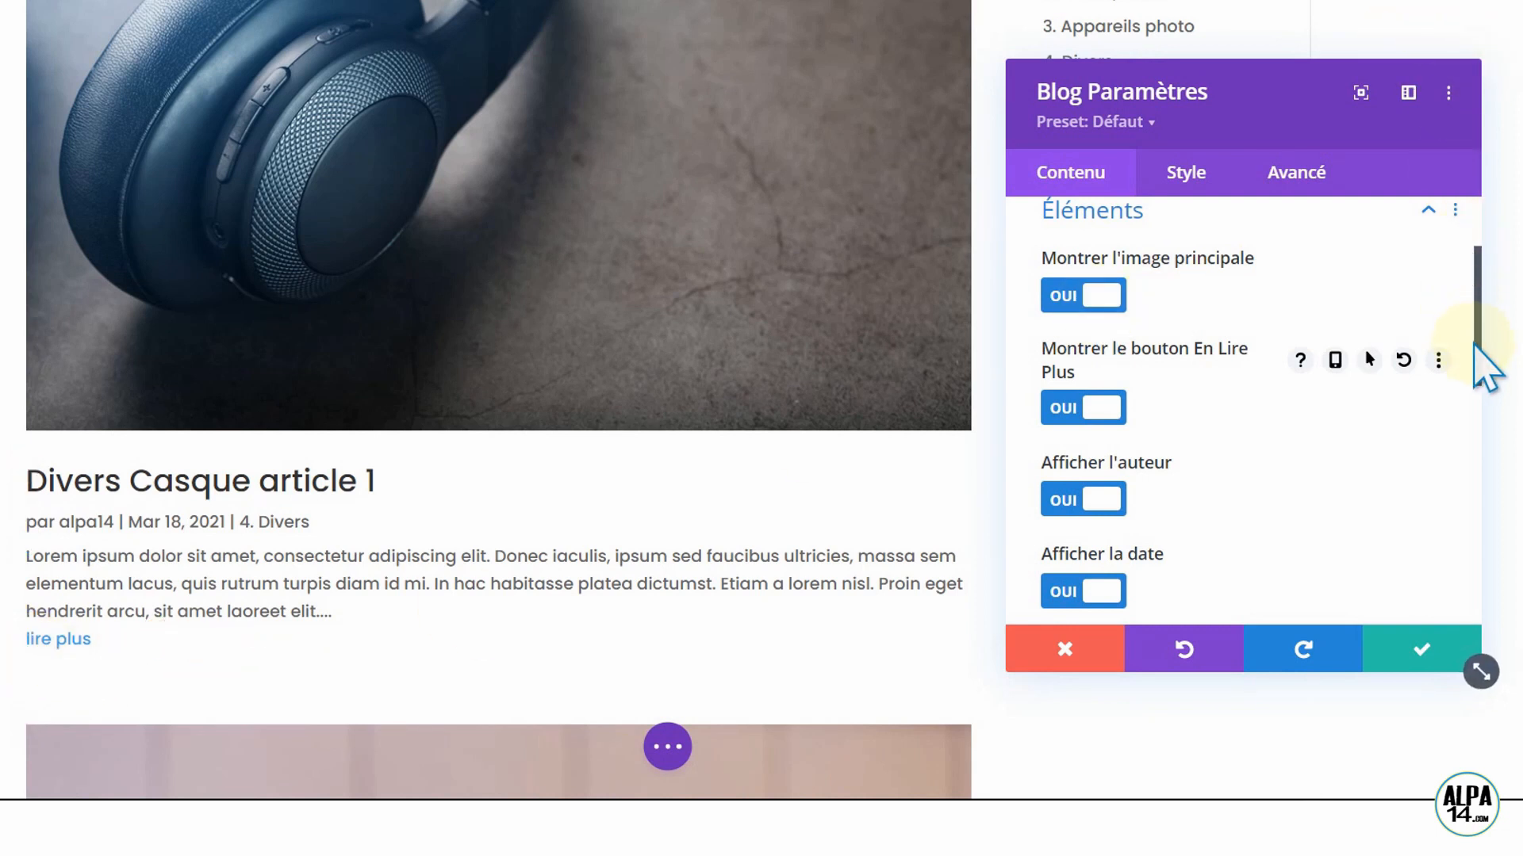
{"action": "left_click_drag", "start_coordinate": [1475, 355], "coordinate": [1480, 385]}
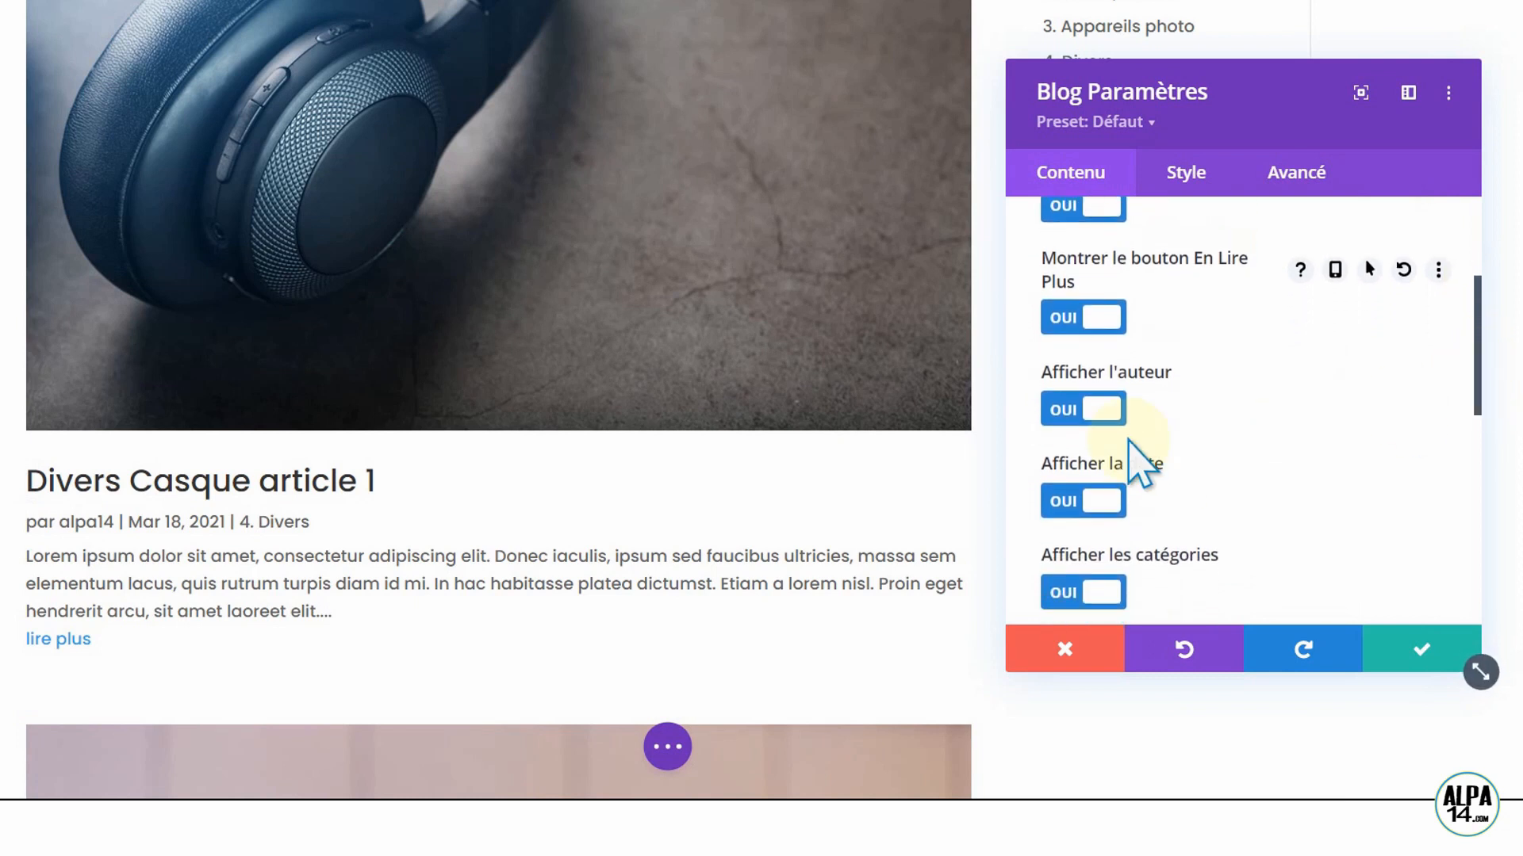
{"action": "left_click_drag", "start_coordinate": [1480, 400], "coordinate": [1476, 534]}
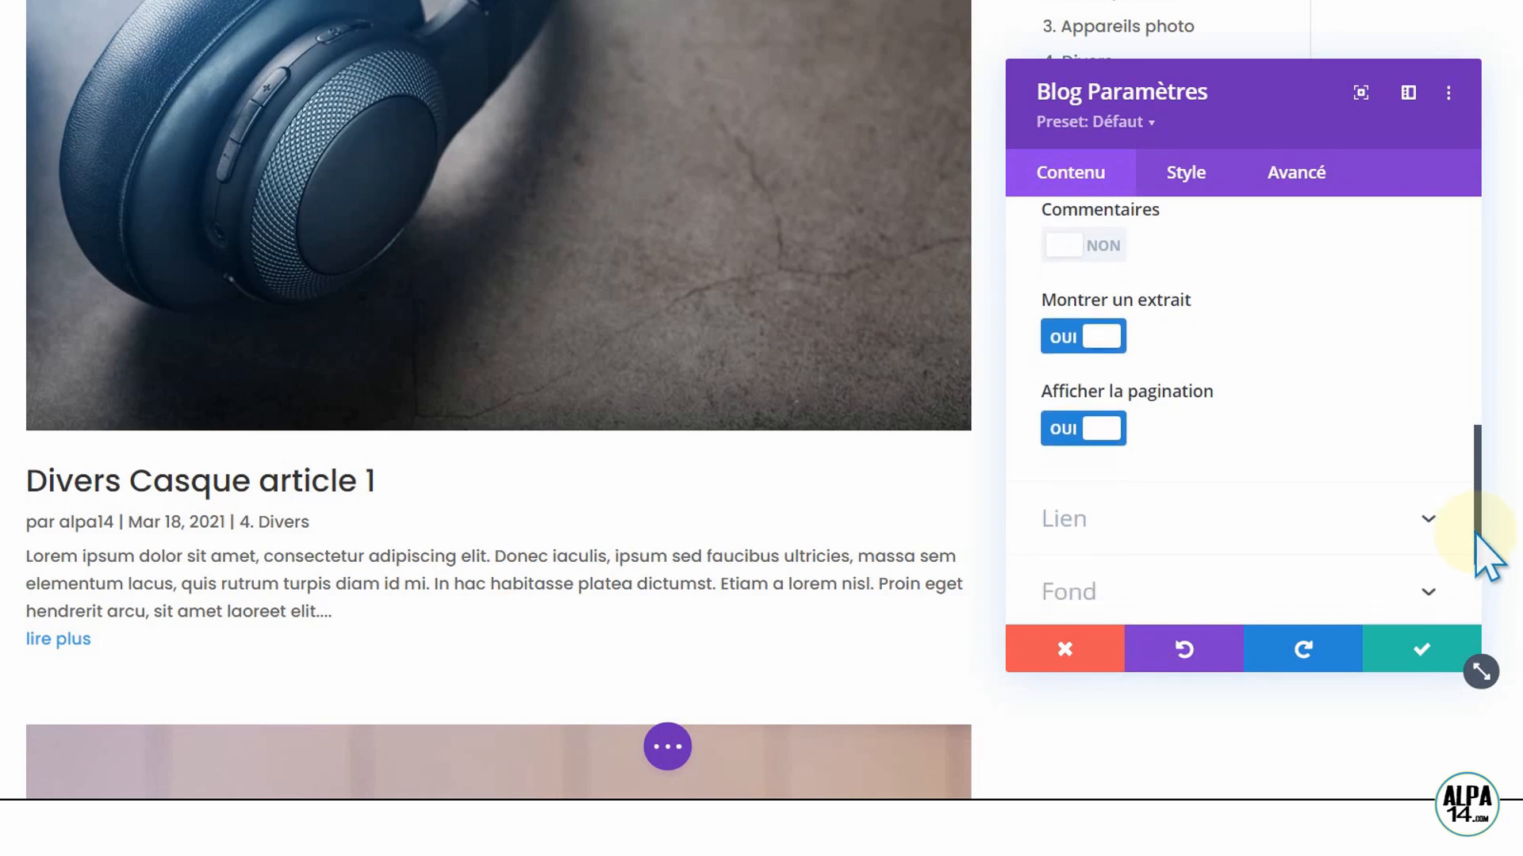
{"action": "left_click_drag", "start_coordinate": [1475, 534], "coordinate": [1507, 303]}
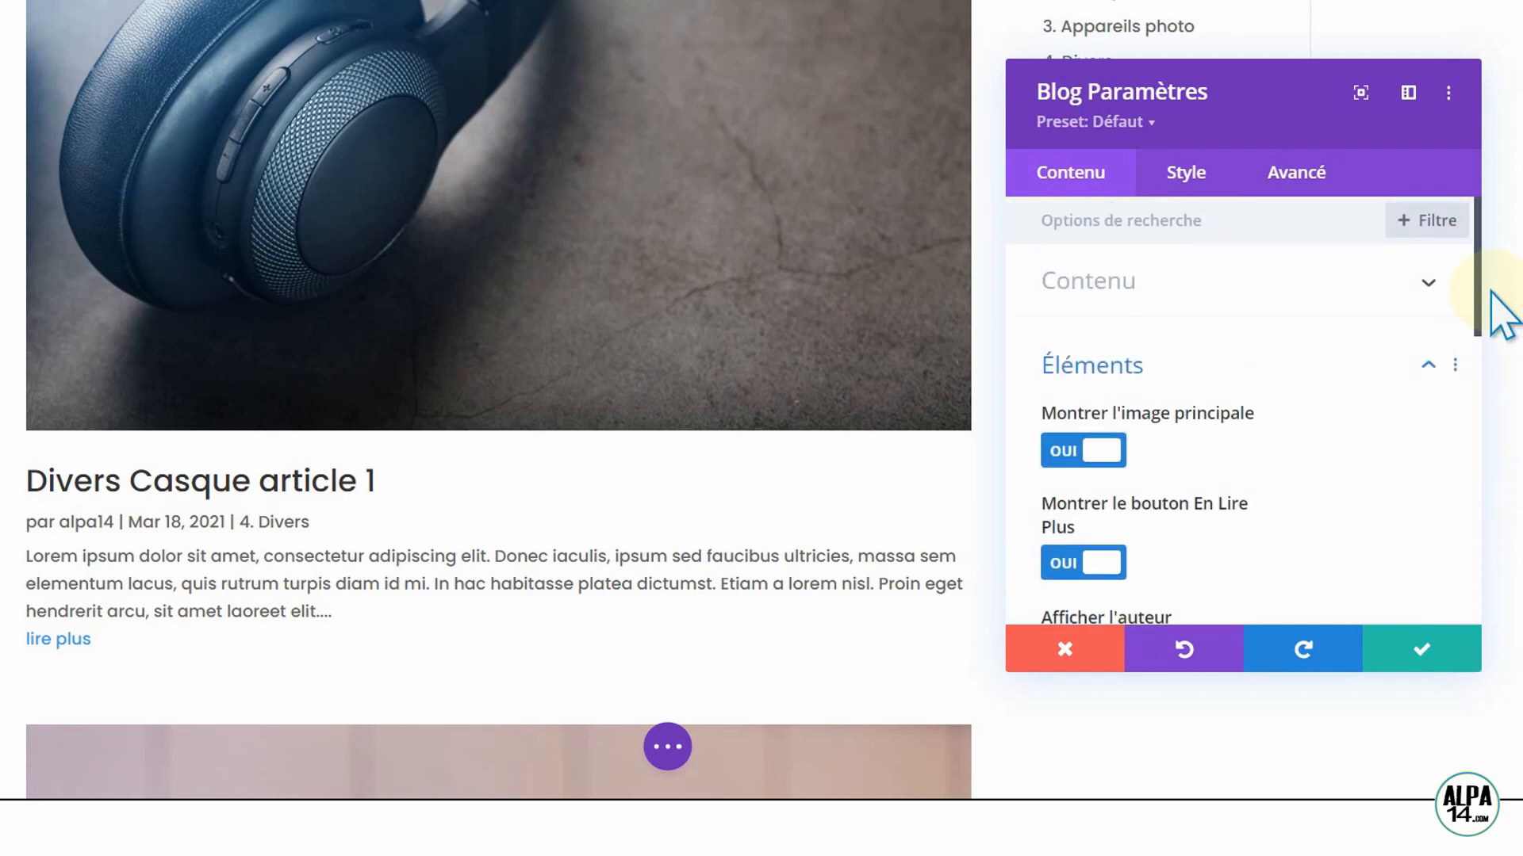
- Change the Blog module's layout style to Grille and check the article grid on the page
{"action": "left_click", "coordinate": [1186, 184]}
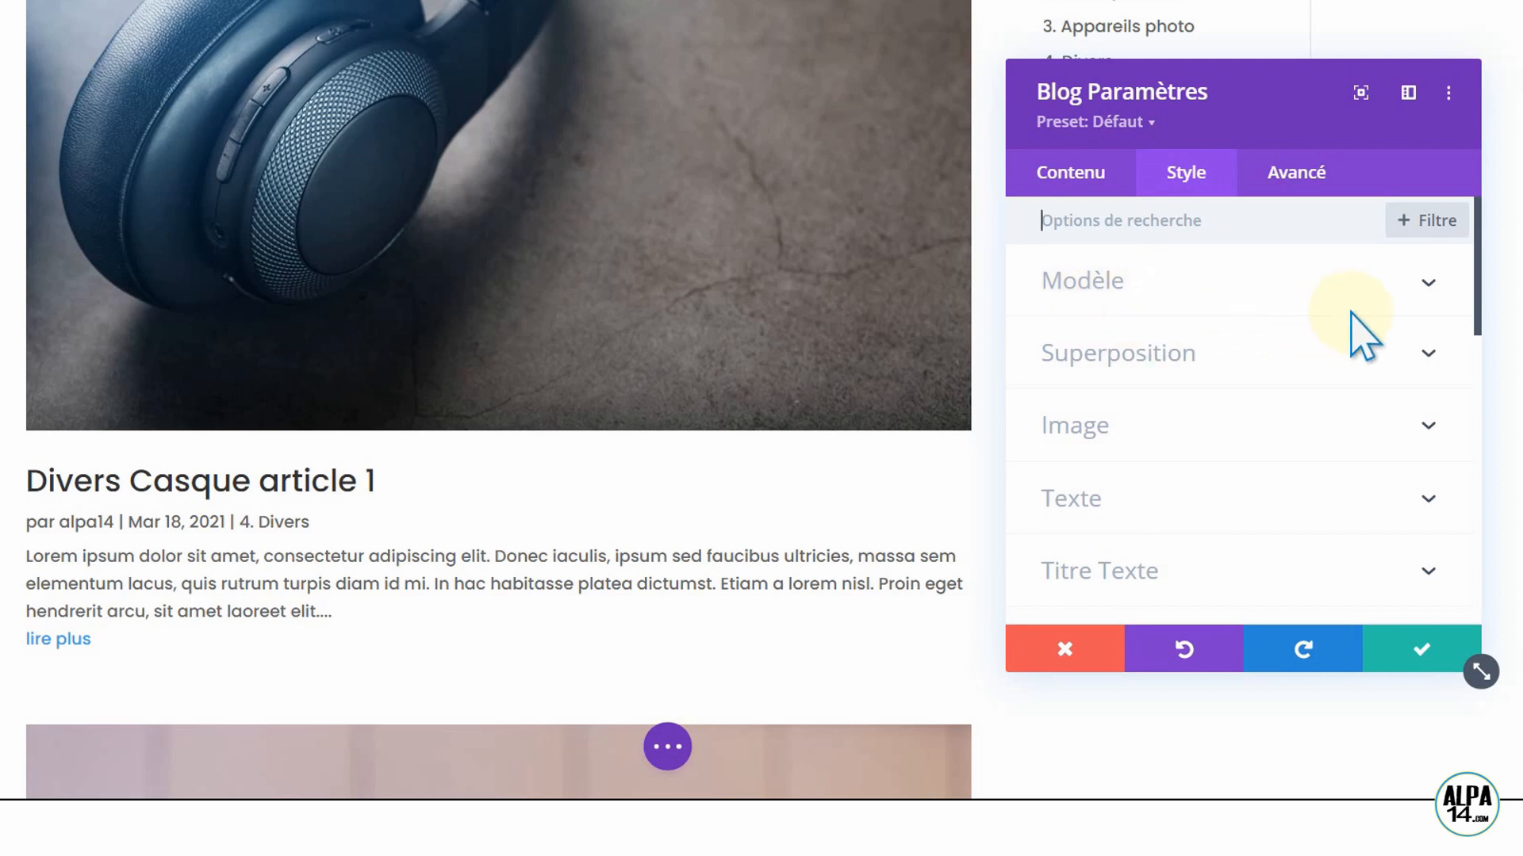
{"action": "left_click", "coordinate": [1425, 284]}
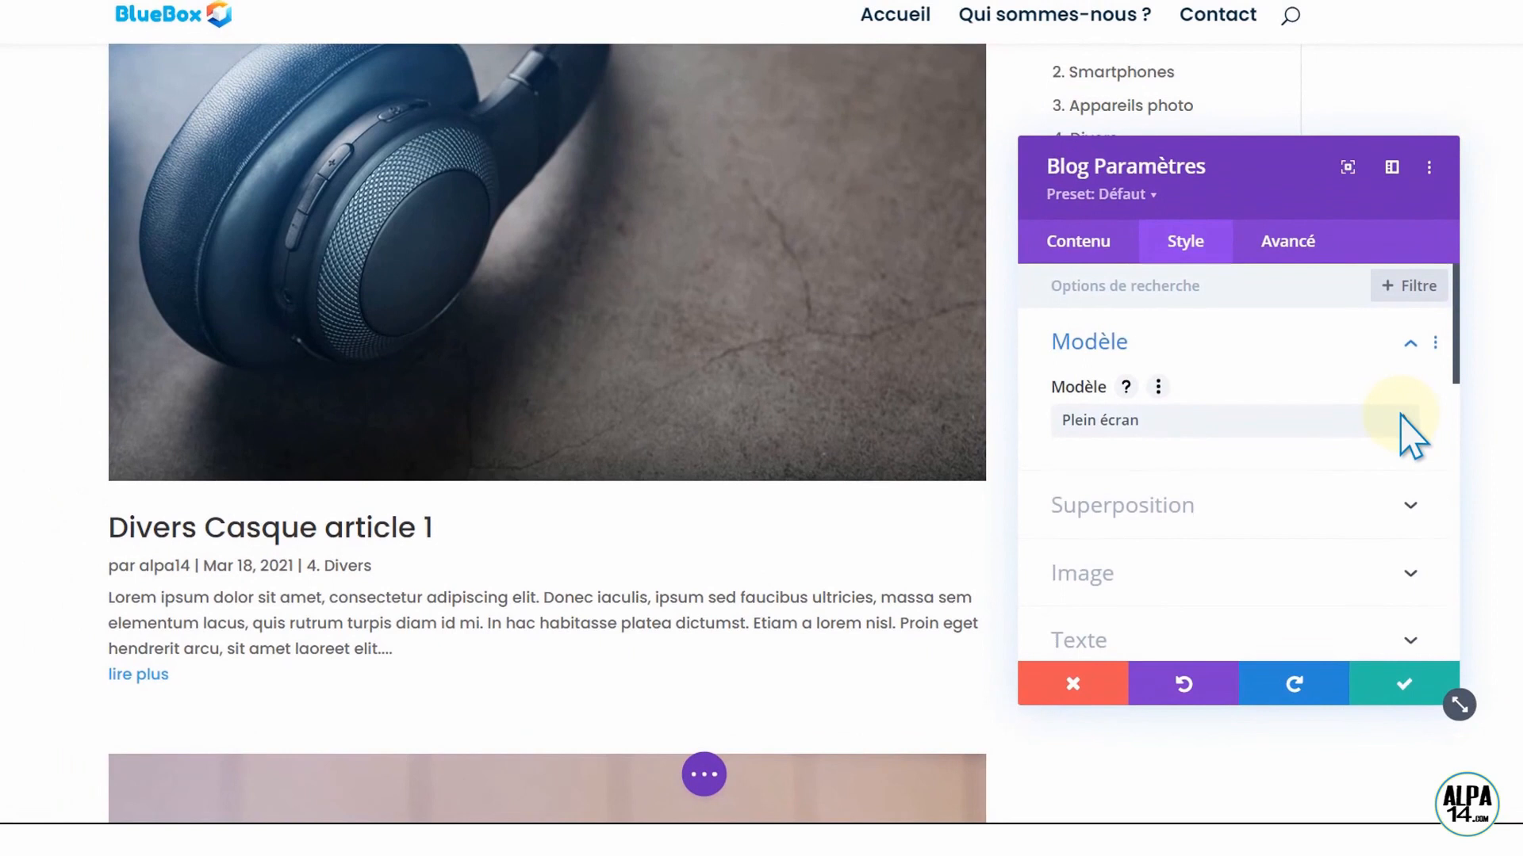
{"action": "left_click", "coordinate": [1399, 417]}
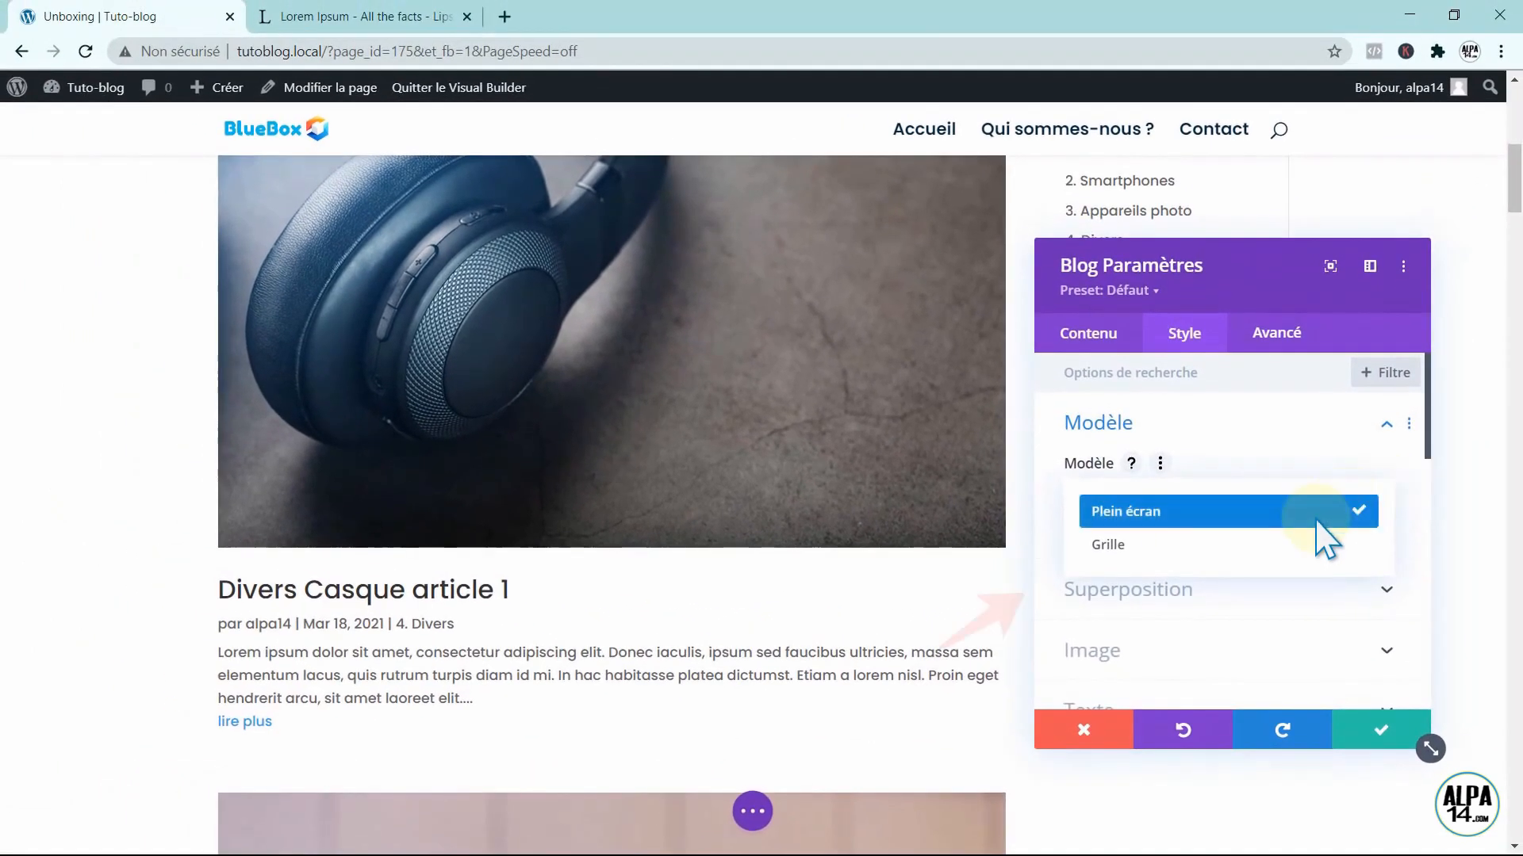
{"action": "left_click", "coordinate": [1307, 545]}
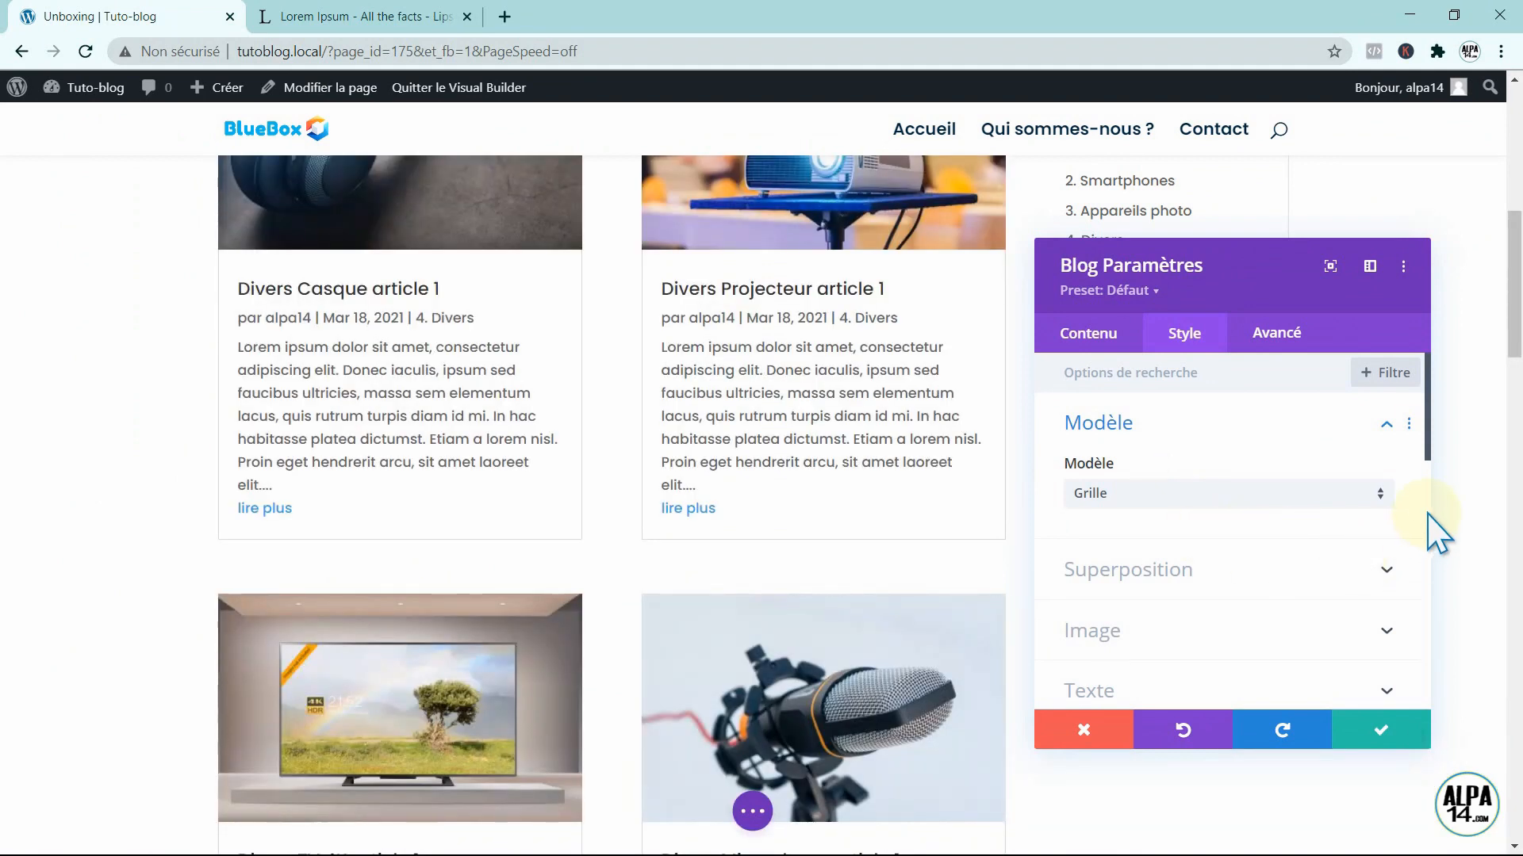
{"action": "left_click_drag", "start_coordinate": [1513, 365], "coordinate": [1510, 315]}
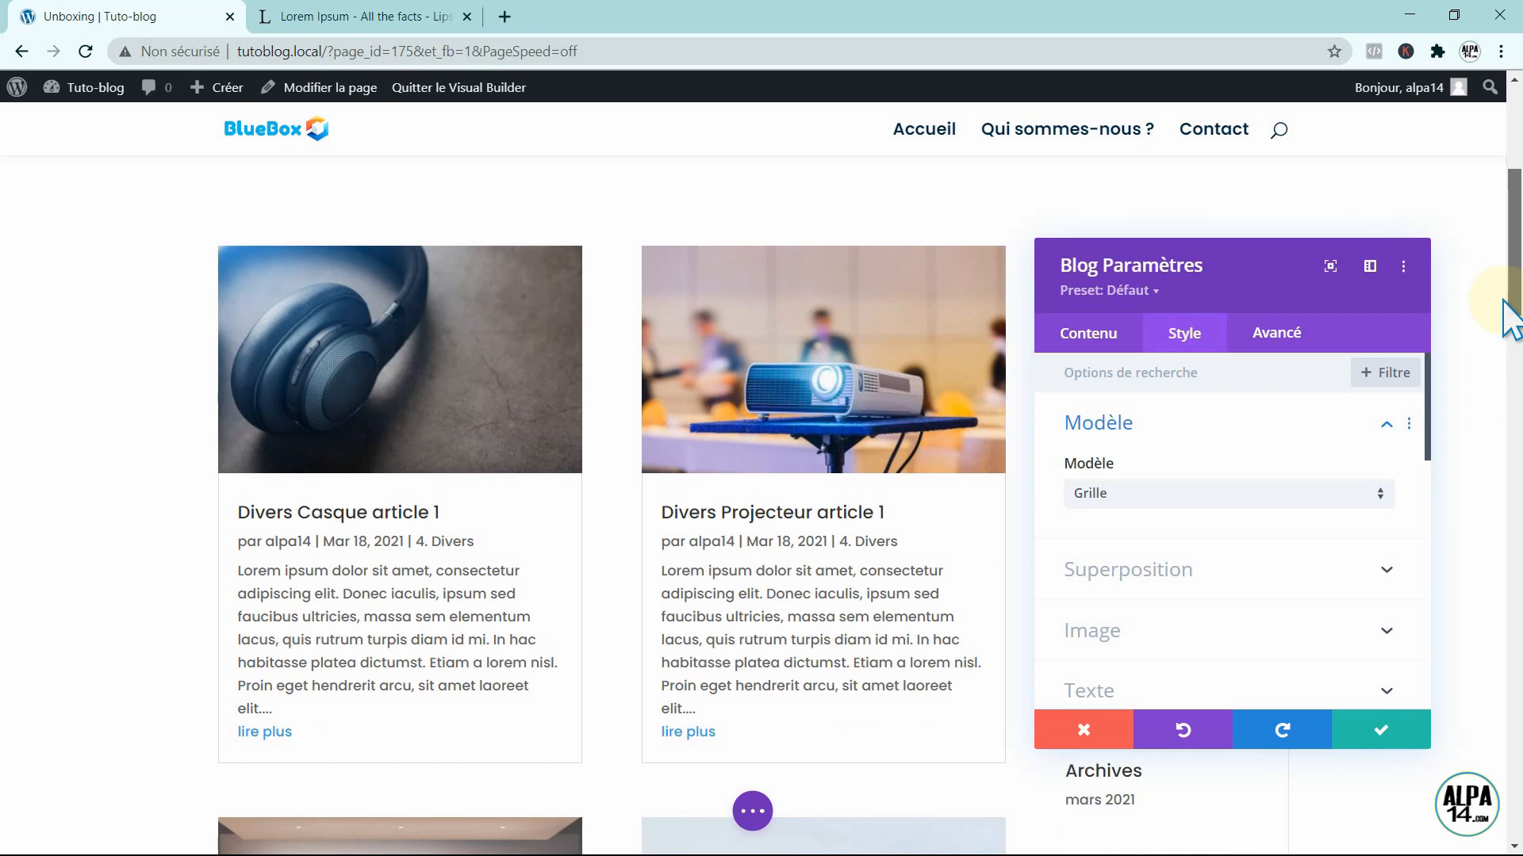
{"action": "left_click_drag", "start_coordinate": [1510, 316], "coordinate": [1511, 317]}
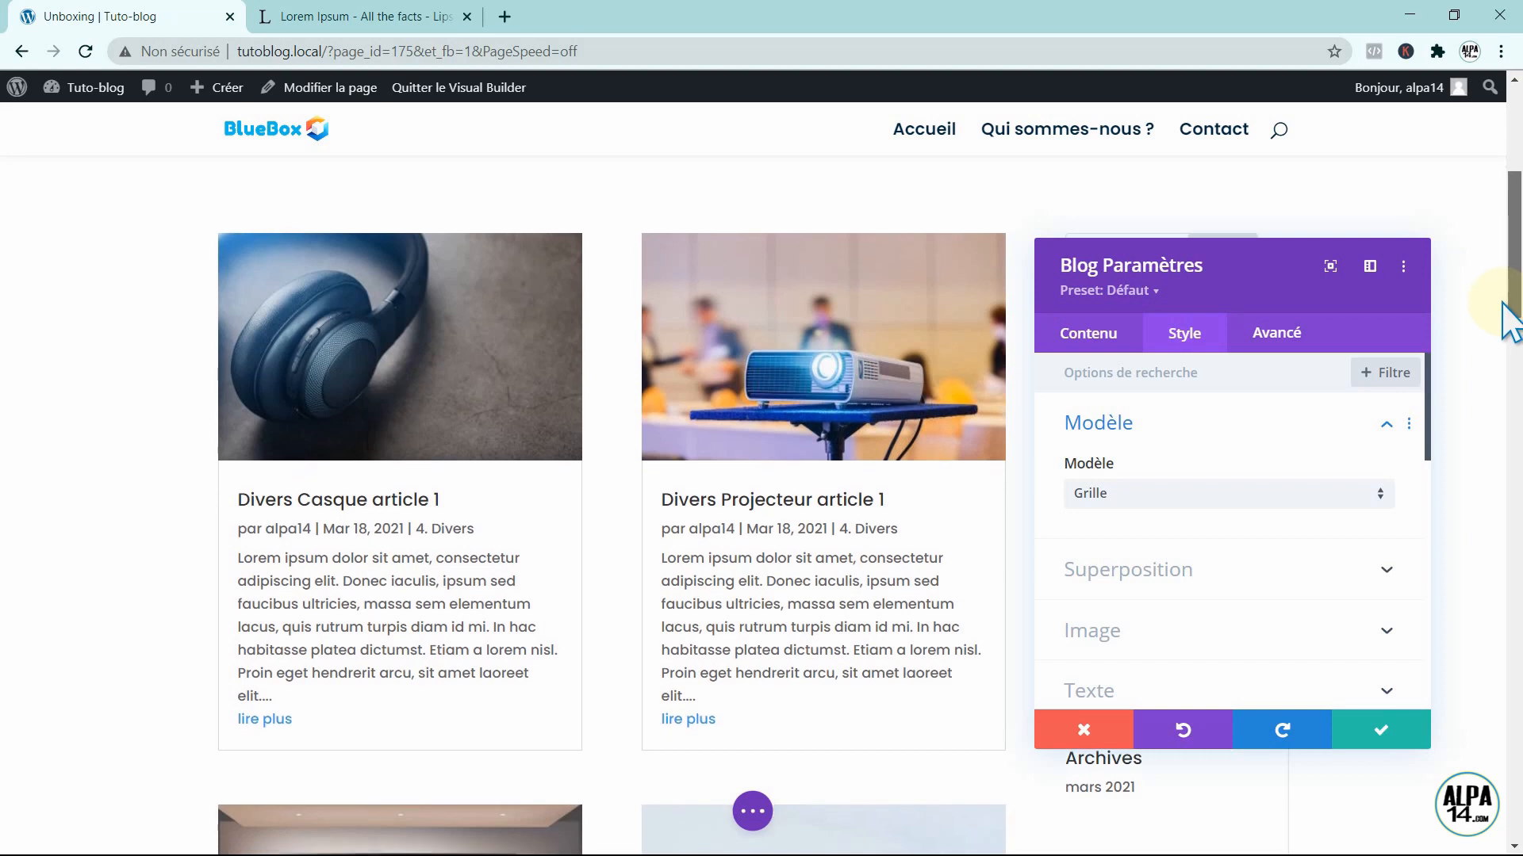
{"action": "left_click_drag", "start_coordinate": [1511, 317], "coordinate": [1519, 471]}
{"action": "scroll", "coordinate": [1517, 475], "scroll_direction": "up", "scroll_amount": 5}
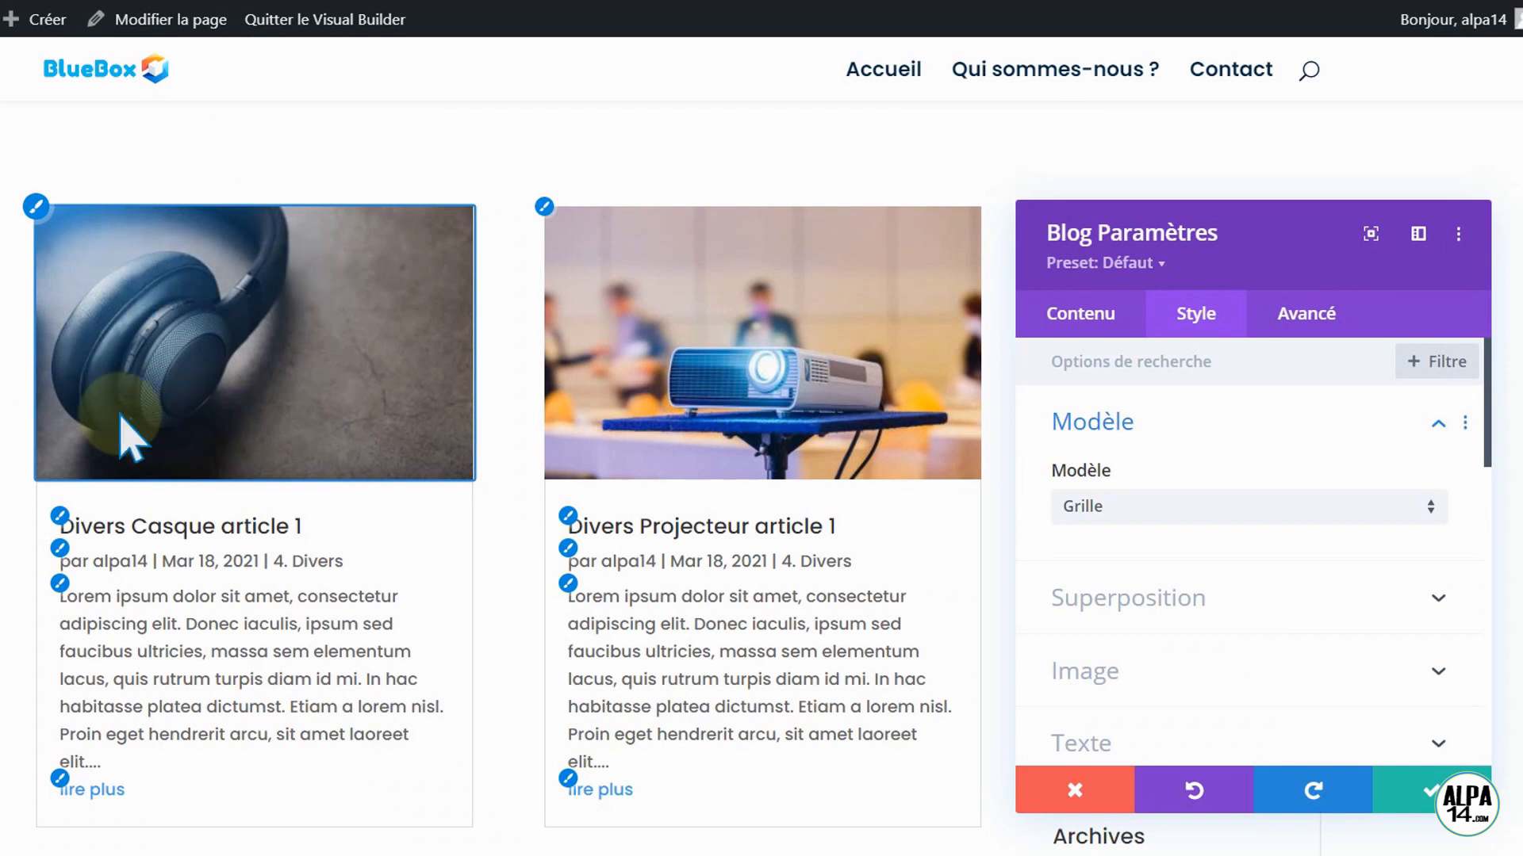
- Unlink the article image's corner radii and round its two upper corners to 20px
{"action": "left_click", "coordinate": [35, 208]}
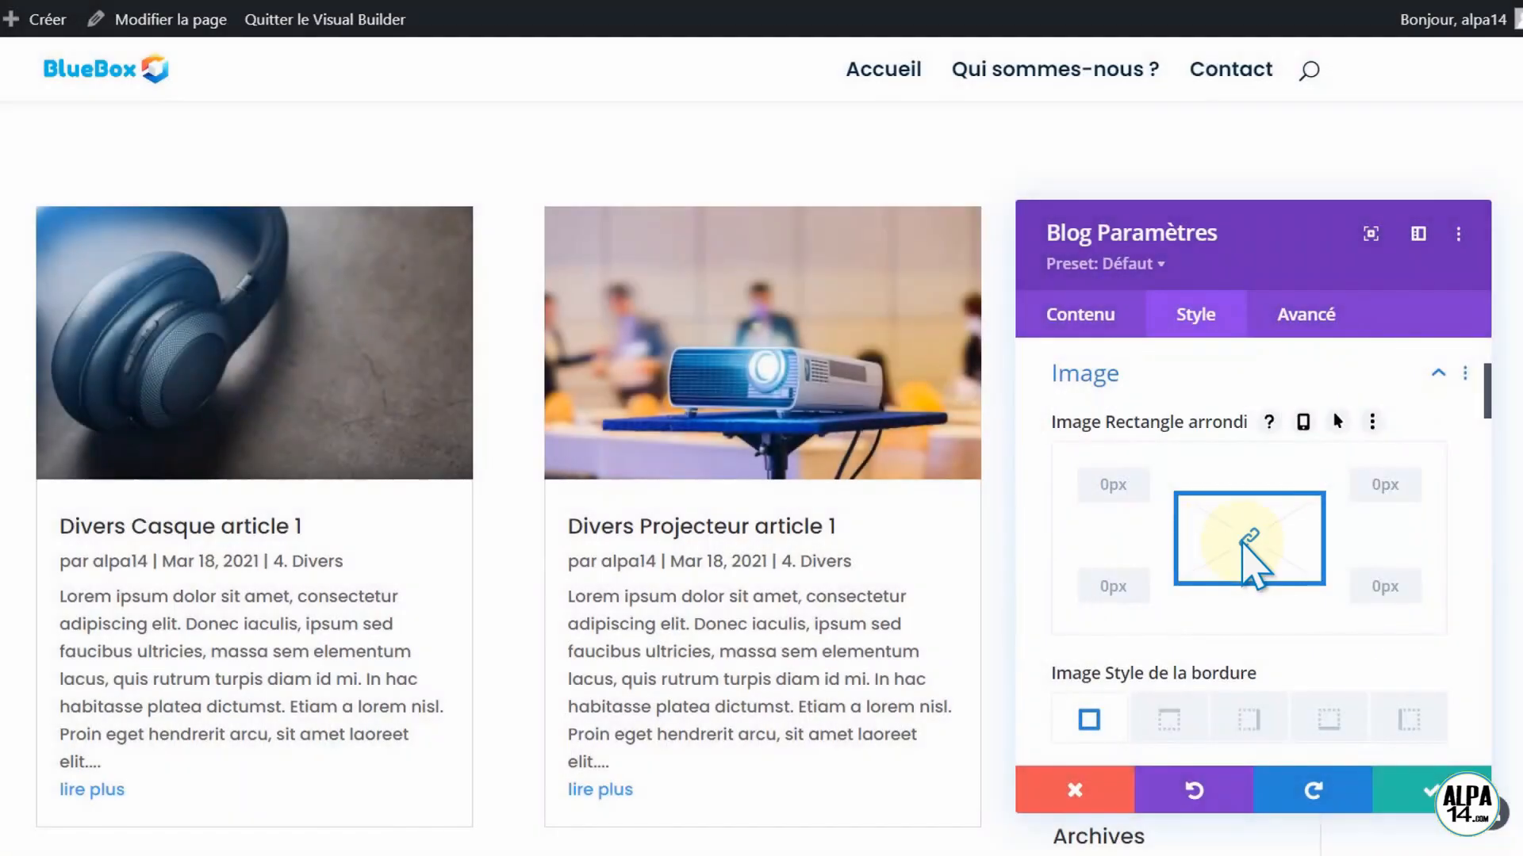
{"action": "left_click", "coordinate": [1248, 539]}
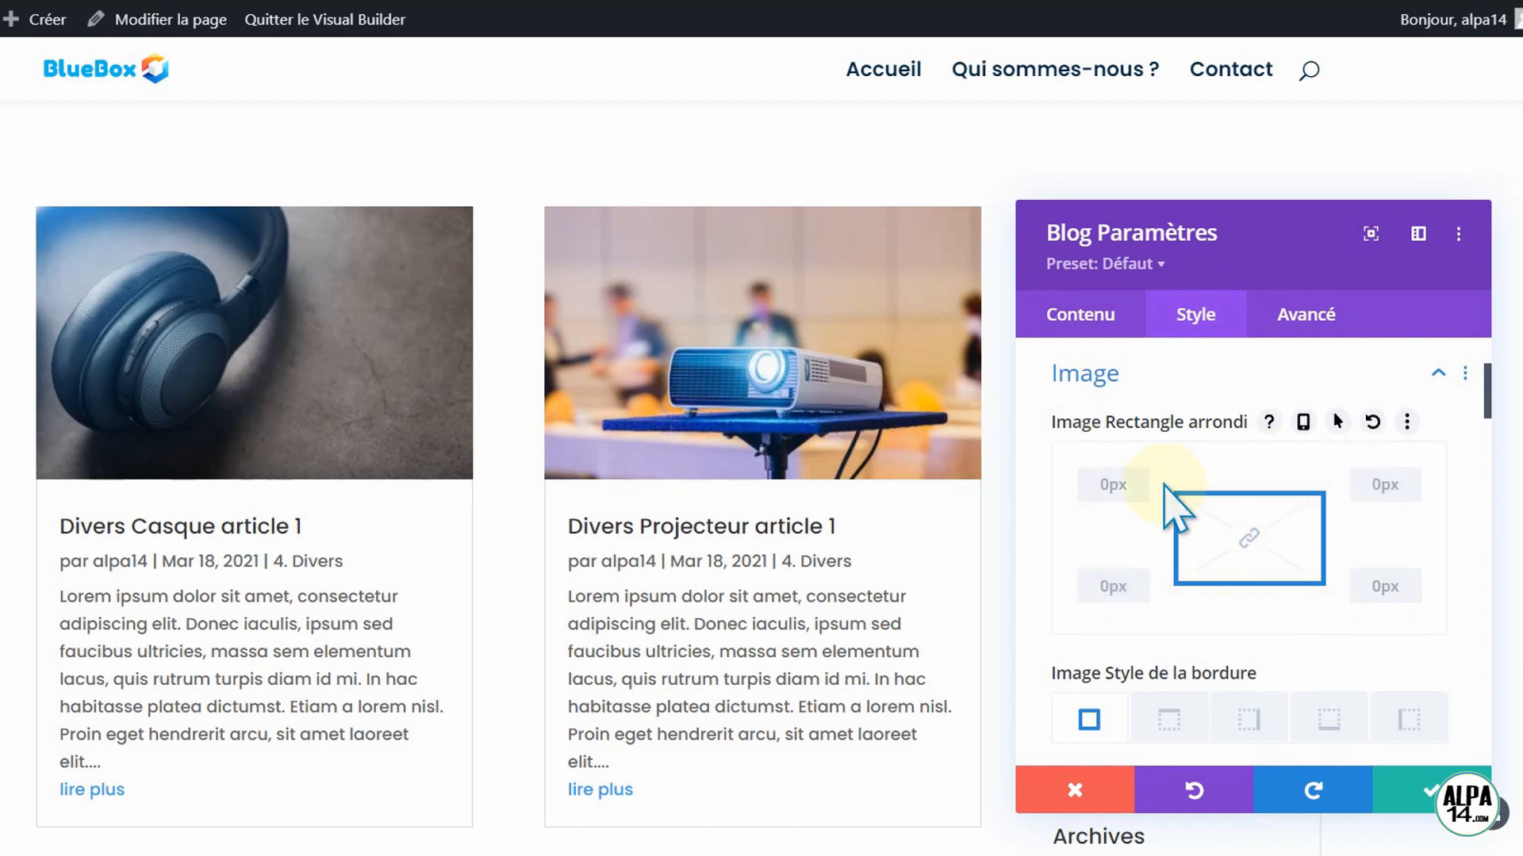
{"action": "left_click", "coordinate": [1098, 482]}
{"action": "type", "text": "20"}
{"action": "left_click", "coordinate": [1381, 484]}
{"action": "type", "text": "20"}
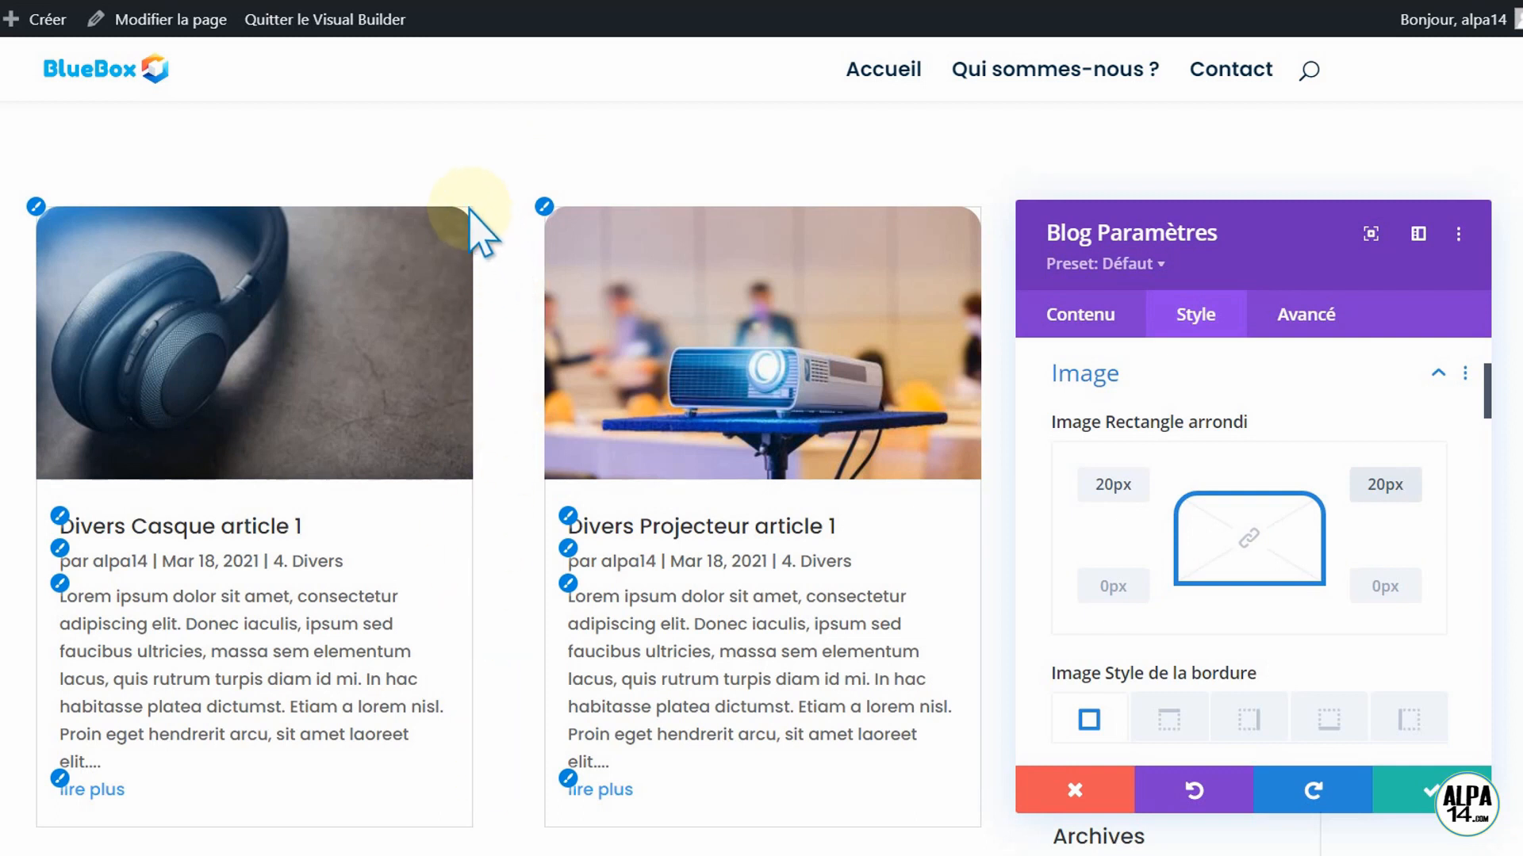
{"action": "left_click", "coordinate": [1435, 372]}
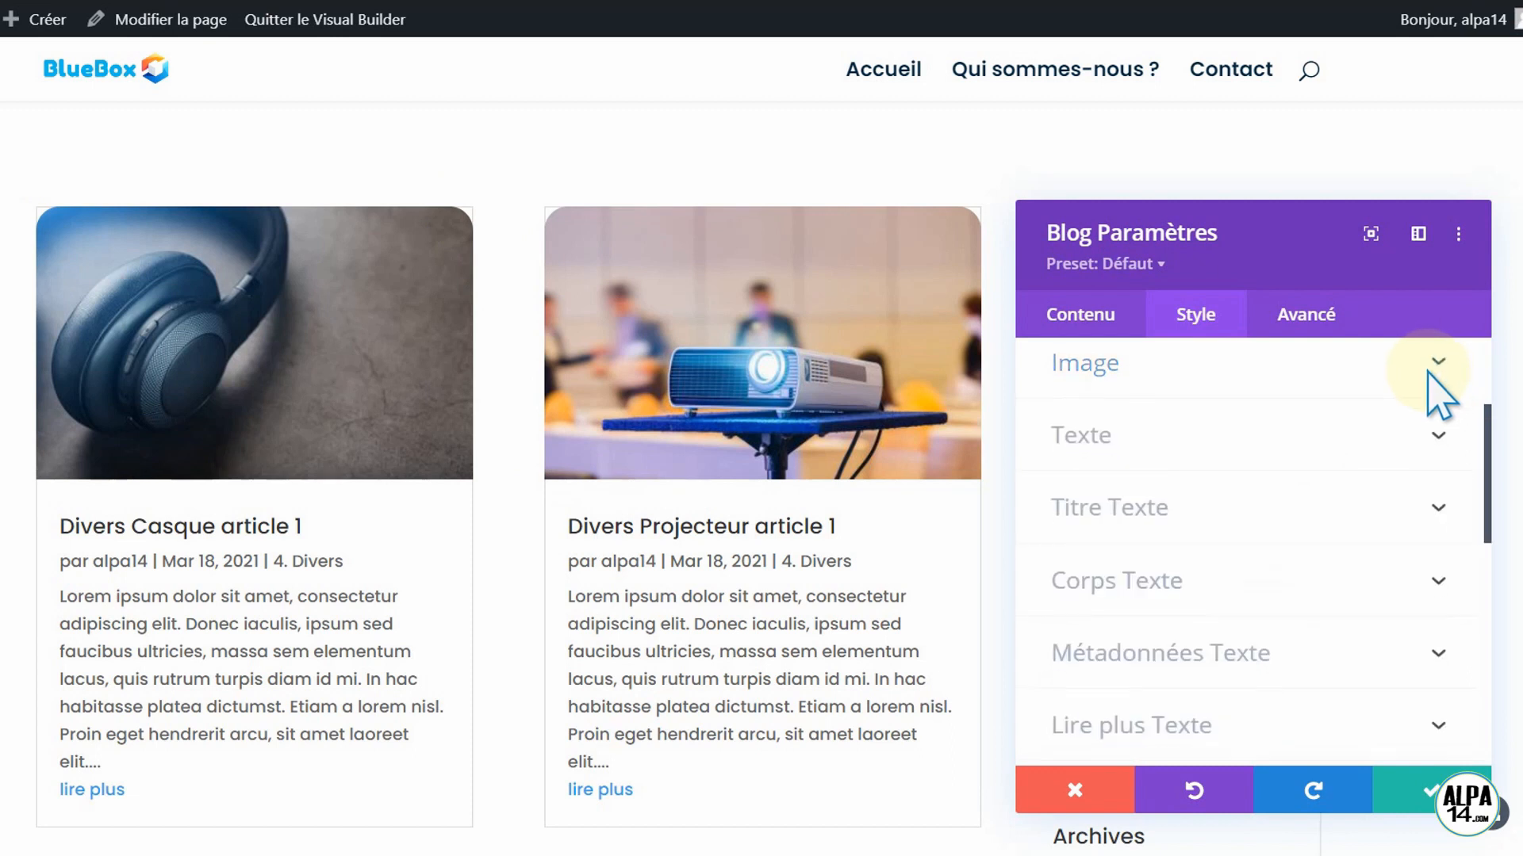
- Unlink the grid layout's border corner radii, round the two upper corners to 20px, and check the article cards
{"action": "left_click_drag", "start_coordinate": [1486, 460], "coordinate": [1482, 593]}
{"action": "left_click", "coordinate": [1376, 629]}
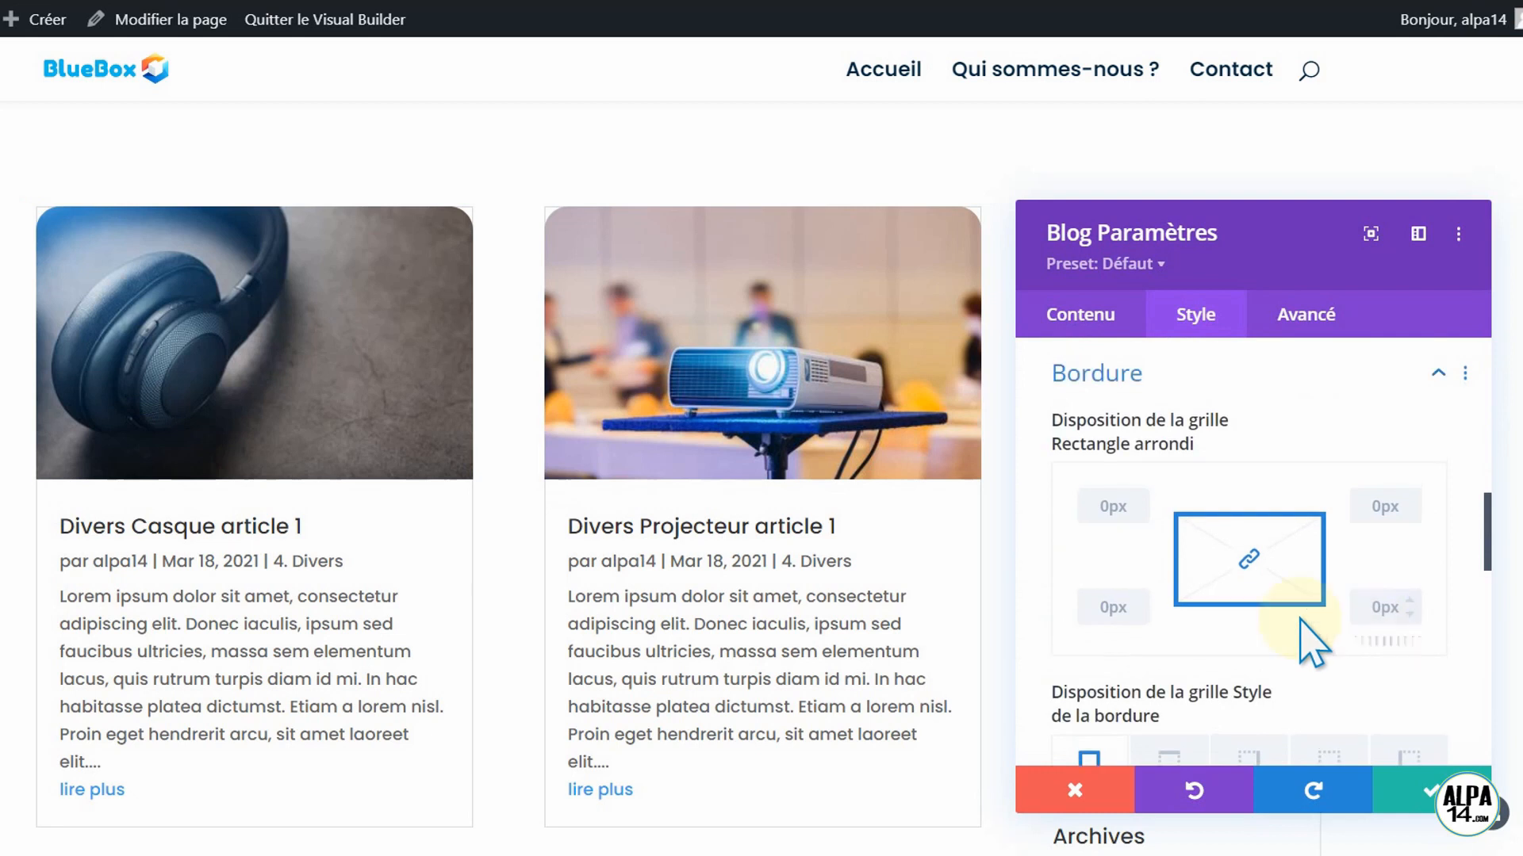
{"action": "left_click", "coordinate": [1243, 575]}
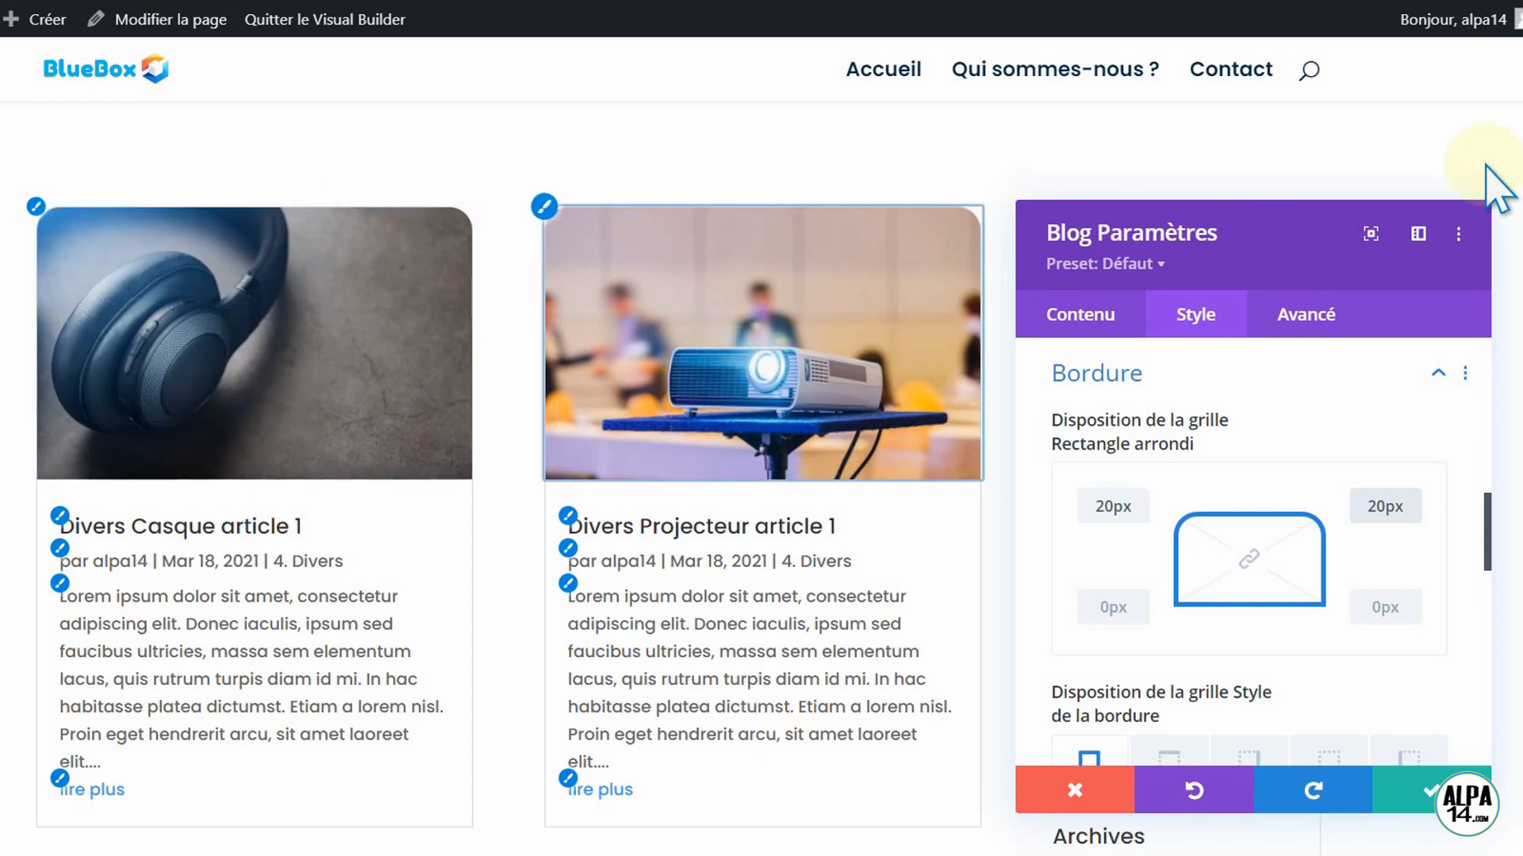
{"action": "scroll", "coordinate": [507, 476], "scroll_direction": "down", "scroll_amount": 11}
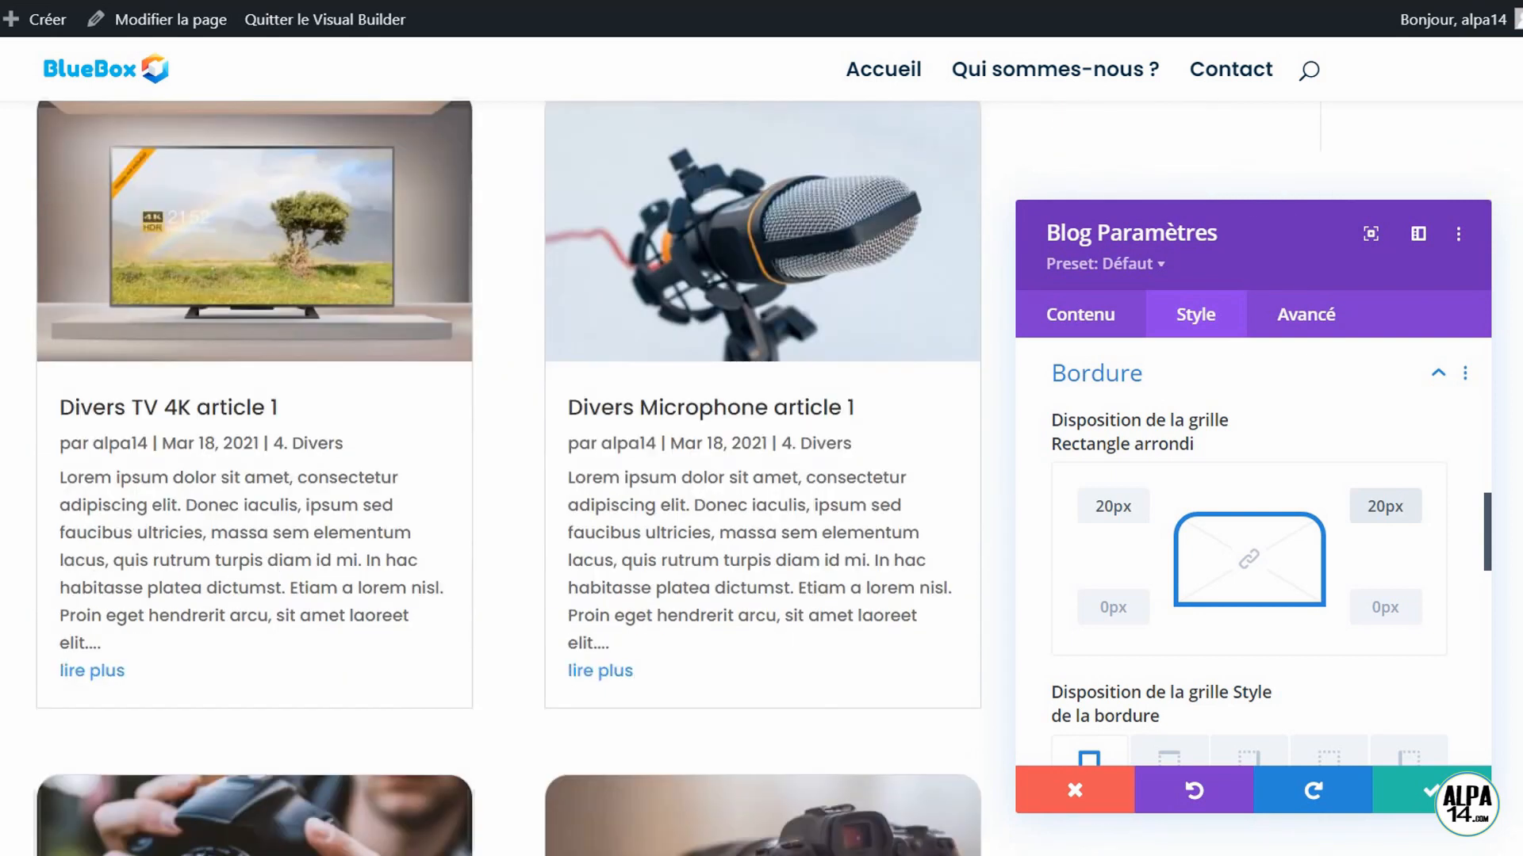
{"action": "scroll", "coordinate": [507, 475], "scroll_direction": "down", "scroll_amount": 8}
{"action": "scroll", "coordinate": [508, 476], "scroll_direction": "up", "scroll_amount": 14}
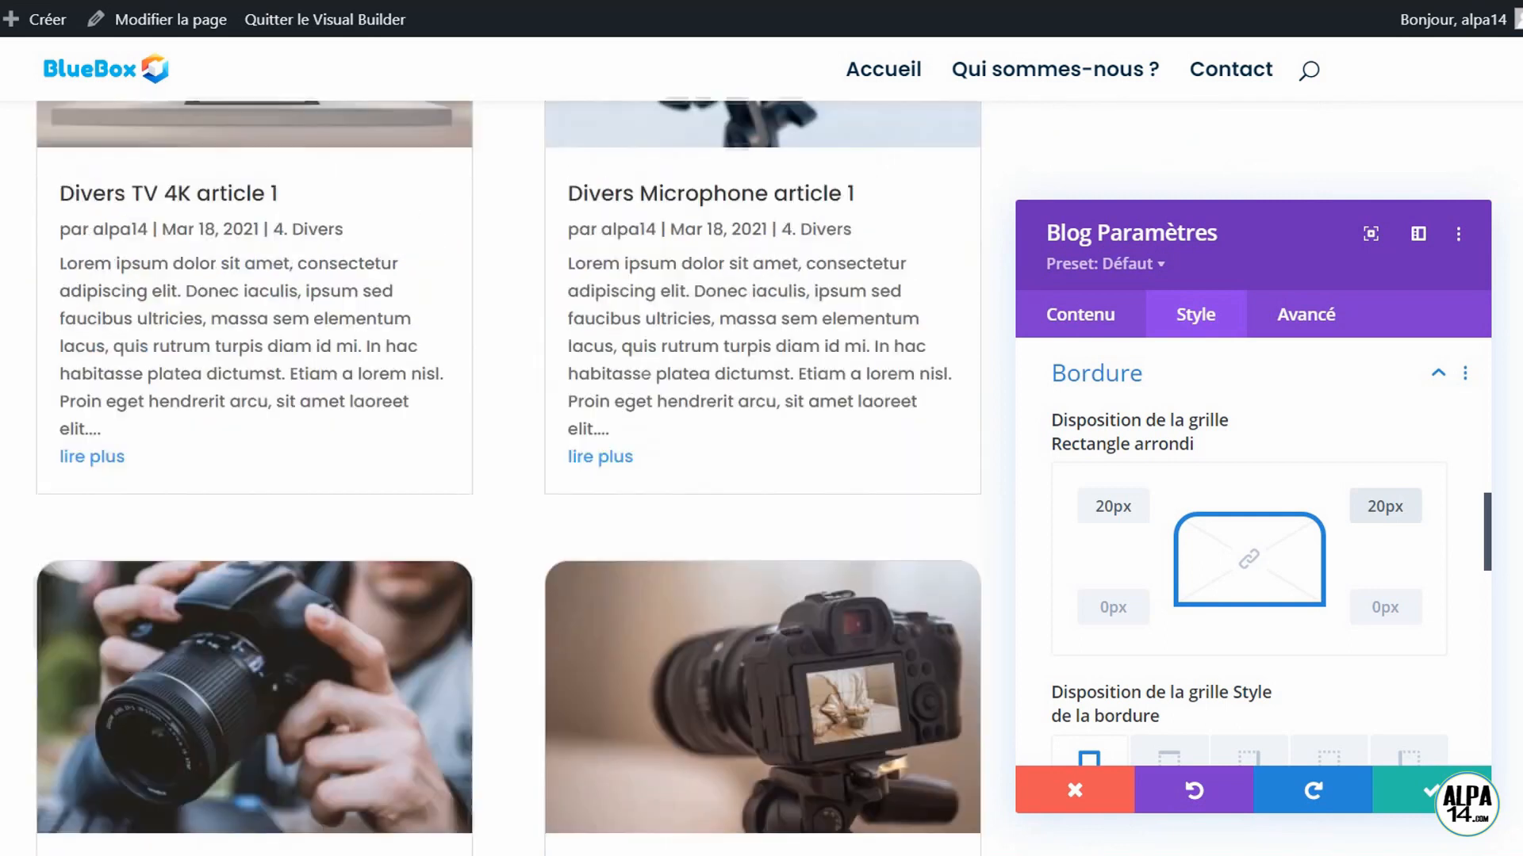
{"action": "scroll", "coordinate": [507, 475], "scroll_direction": "up", "scroll_amount": 7}
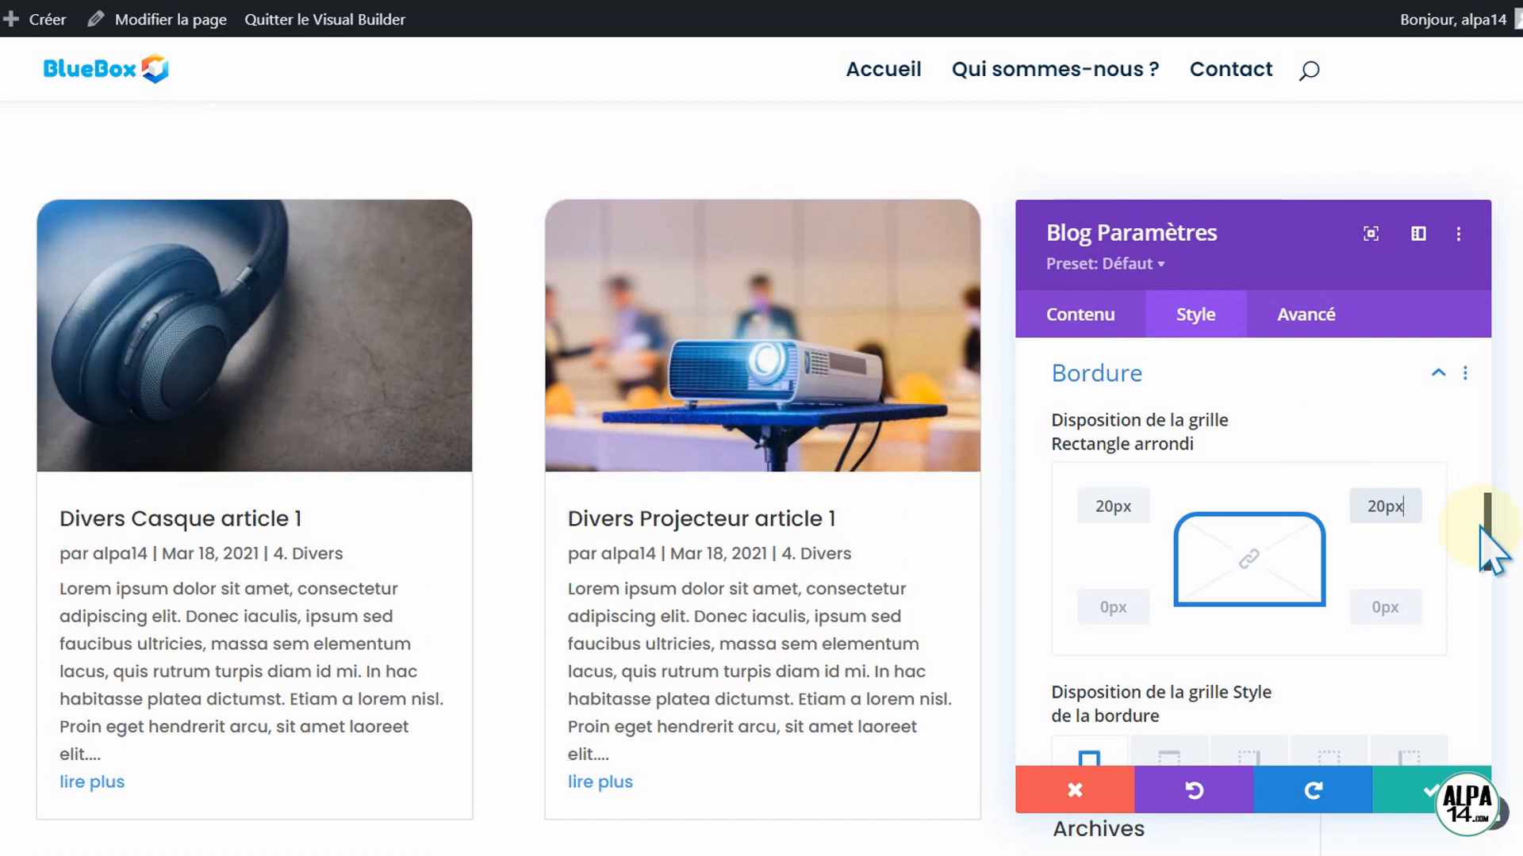
{"action": "scroll", "coordinate": [1497, 579], "scroll_direction": "down", "scroll_amount": 3}
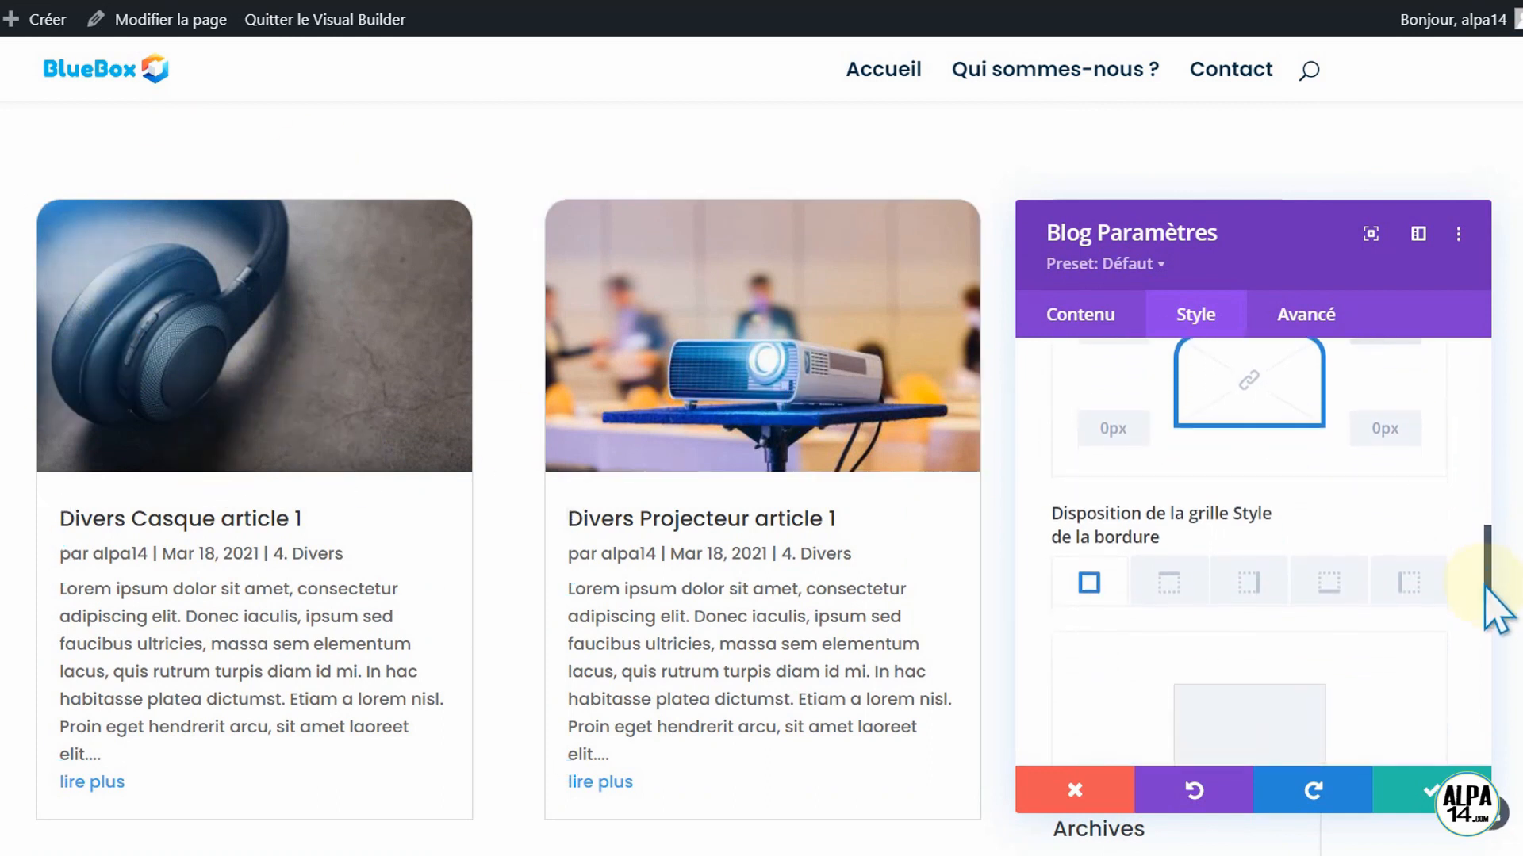
- Add the first box shadow preset to the article images in the Blog module's image style settings
{"action": "left_click_drag", "start_coordinate": [1489, 585], "coordinate": [1497, 533]}
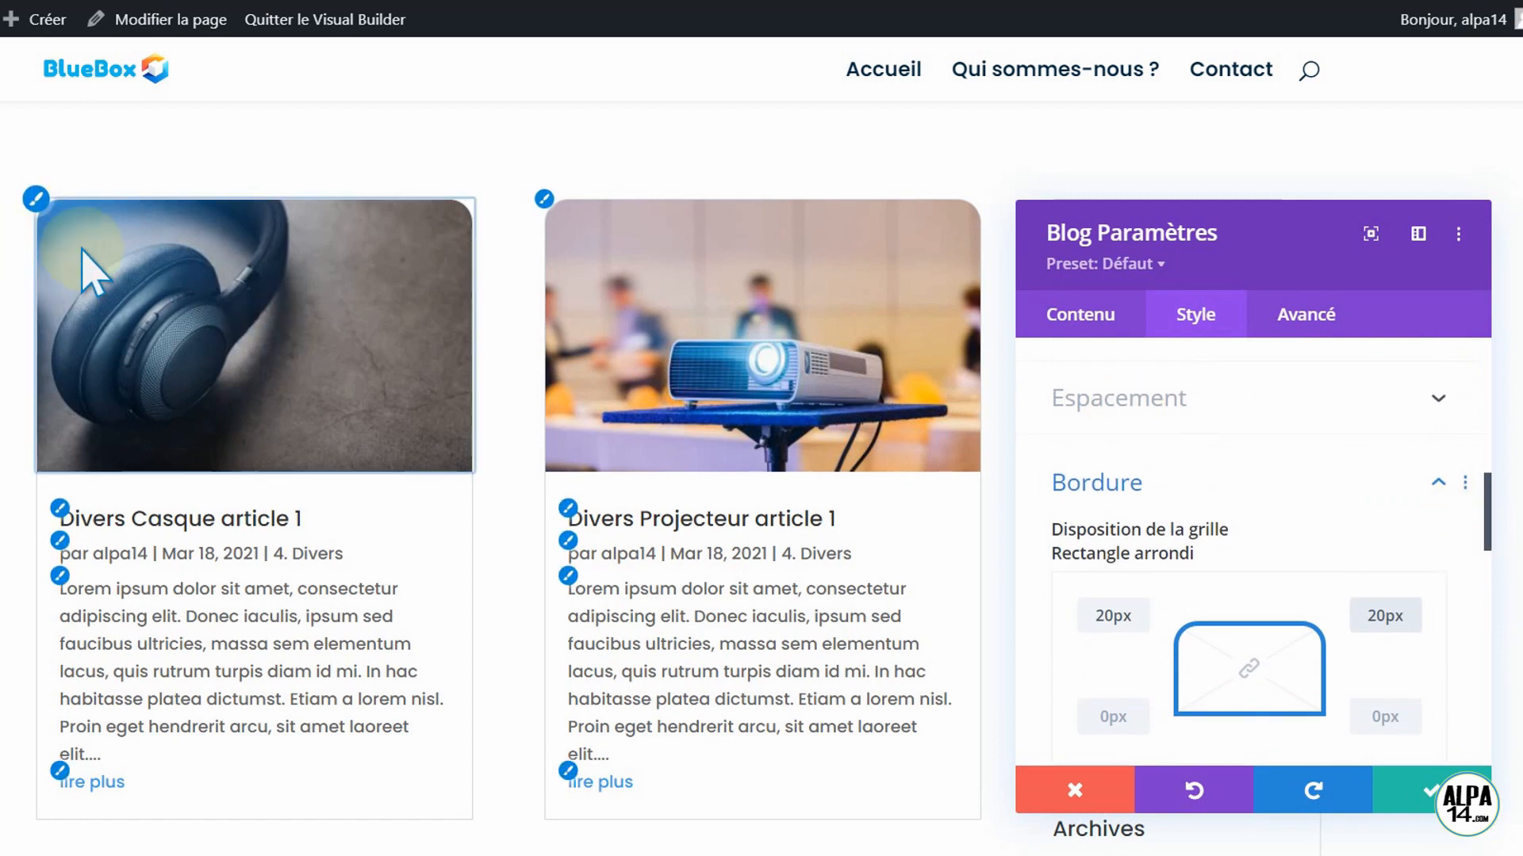
{"action": "left_click", "coordinate": [31, 200]}
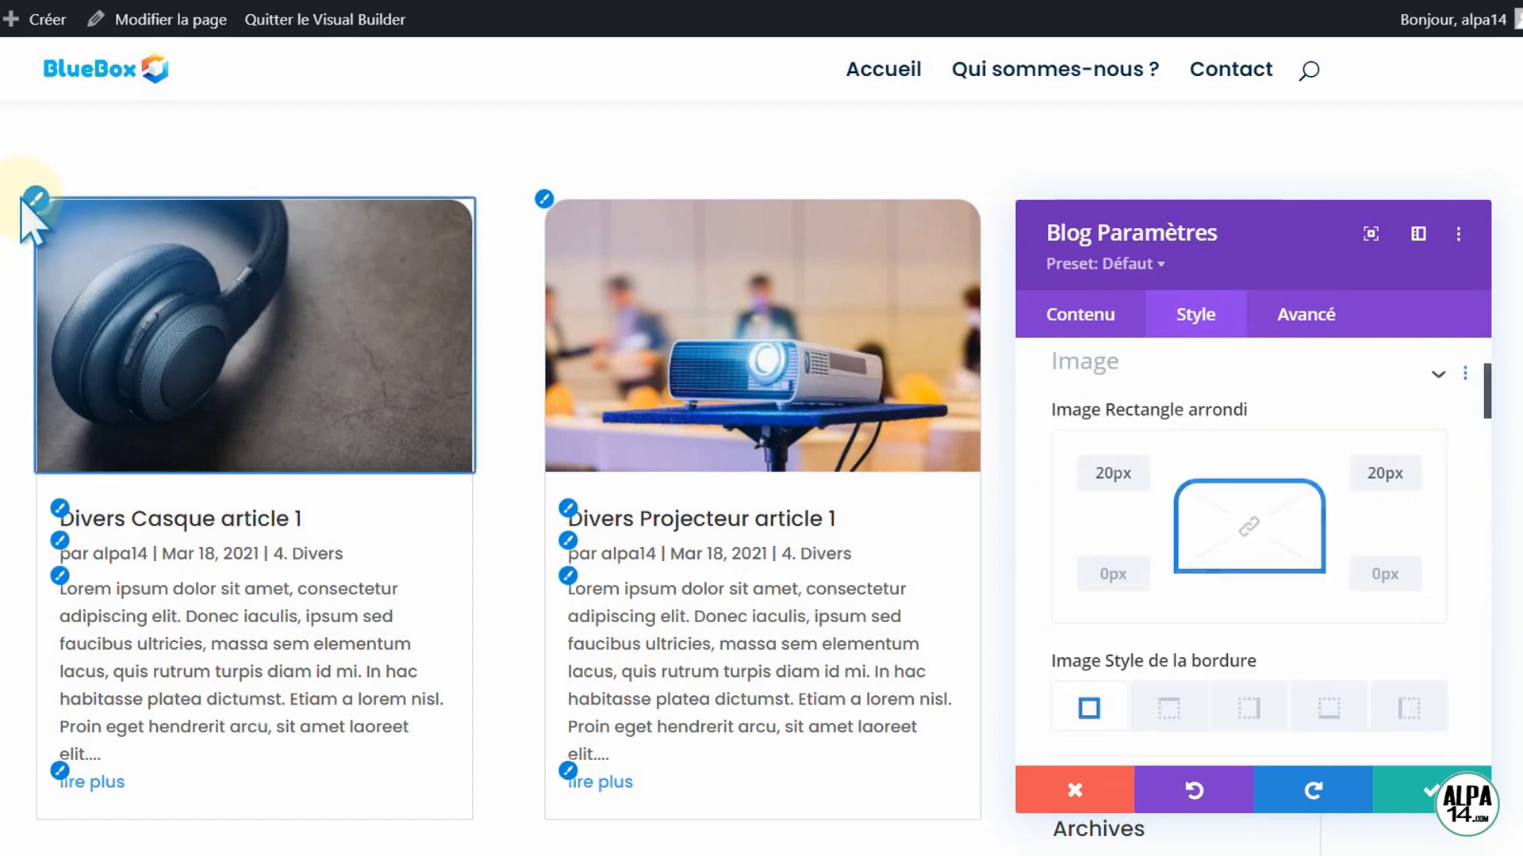
{"action": "left_click_drag", "start_coordinate": [1488, 400], "coordinate": [1489, 503]}
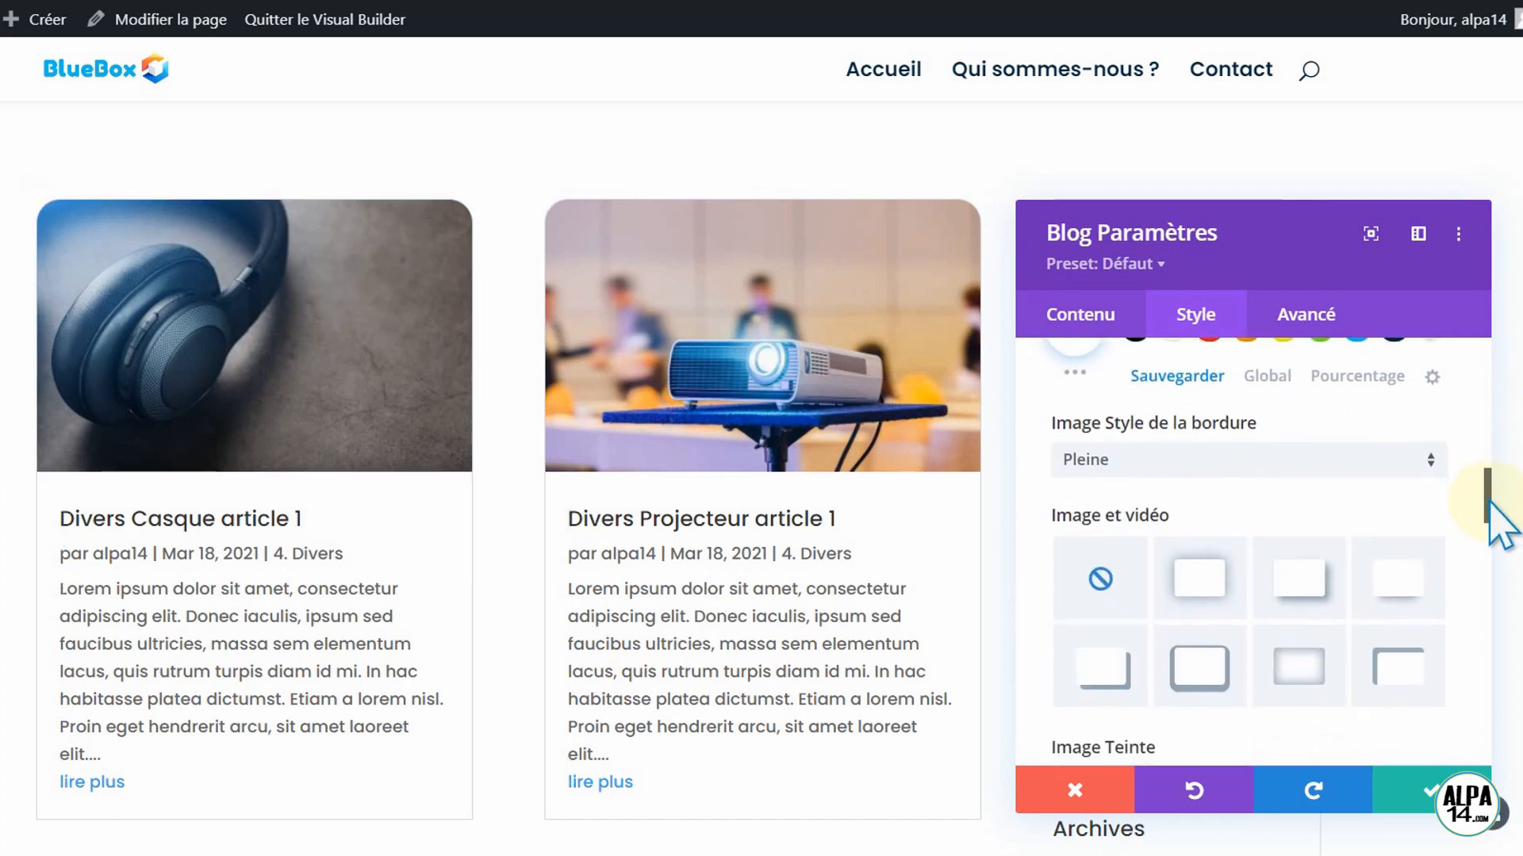
{"action": "left_click", "coordinate": [1199, 571]}
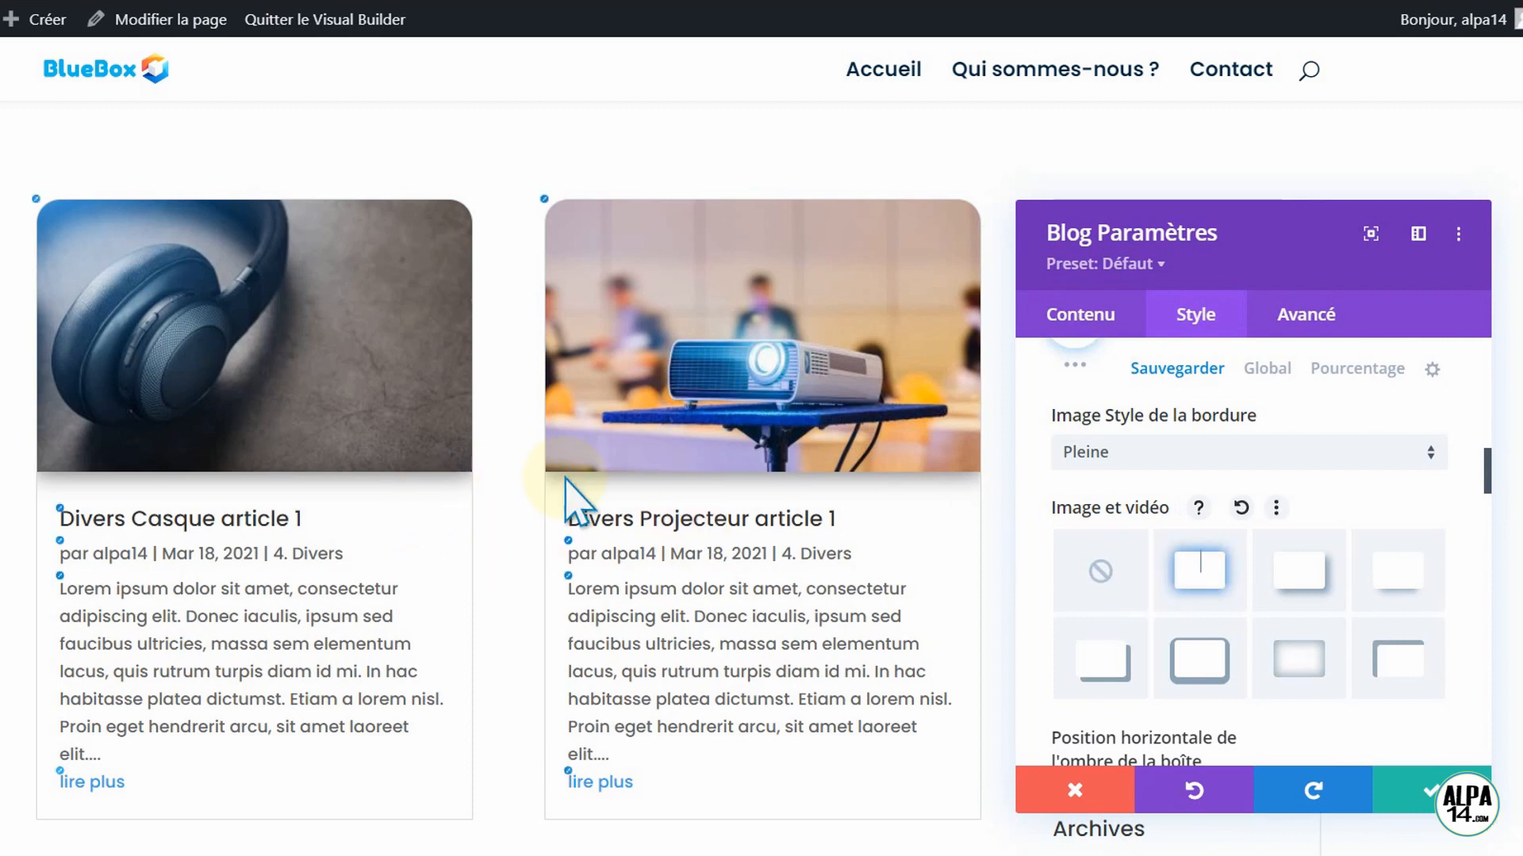
- Set the article titles' font weight to Texte en gras and center their text alignment
{"action": "left_click", "coordinate": [57, 512]}
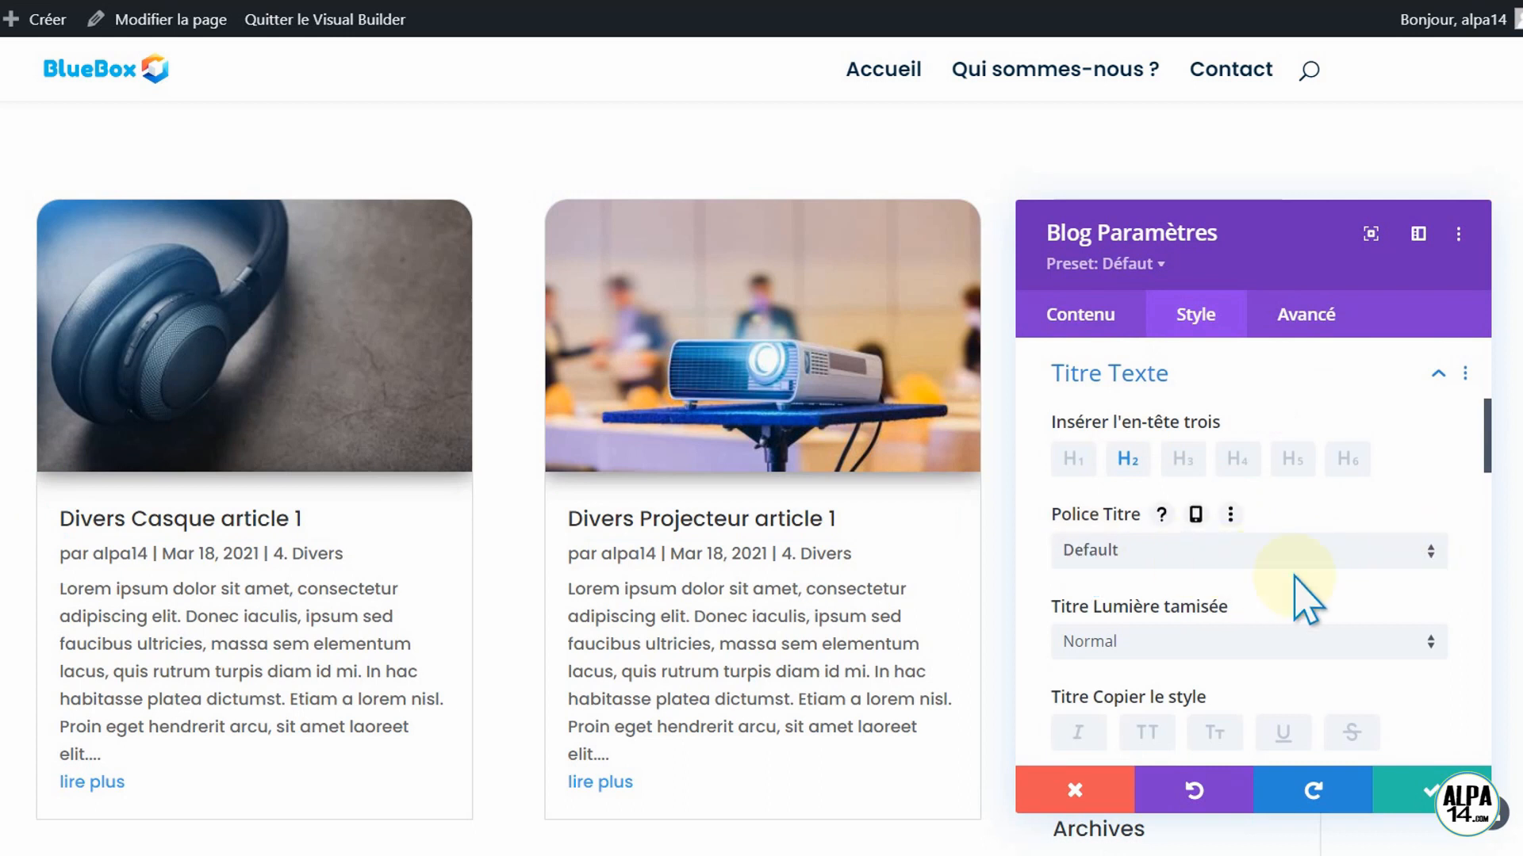
{"action": "left_click", "coordinate": [1425, 640]}
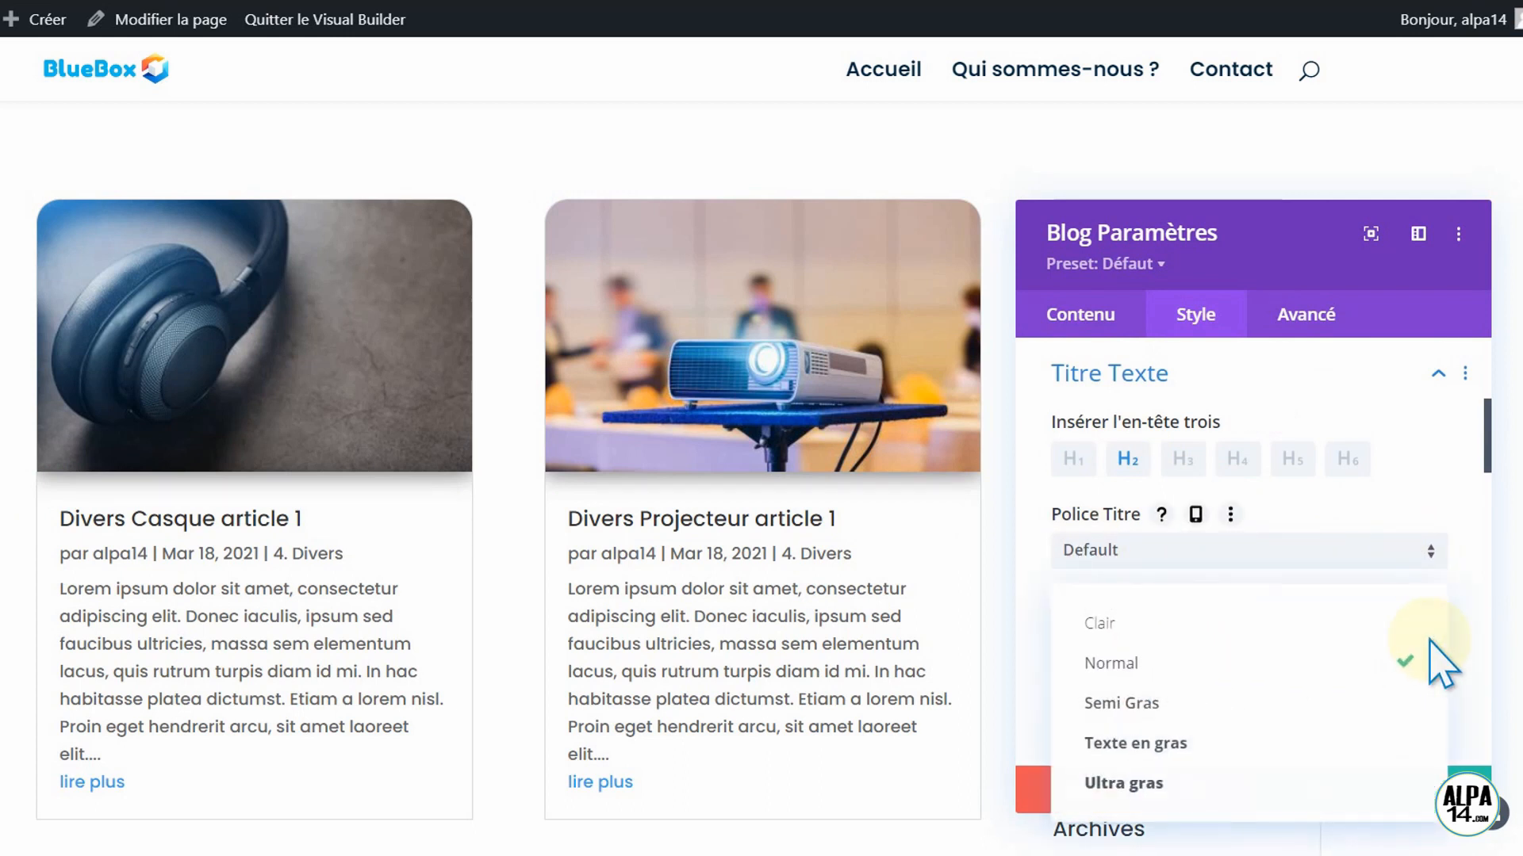
{"action": "left_click", "coordinate": [1280, 742]}
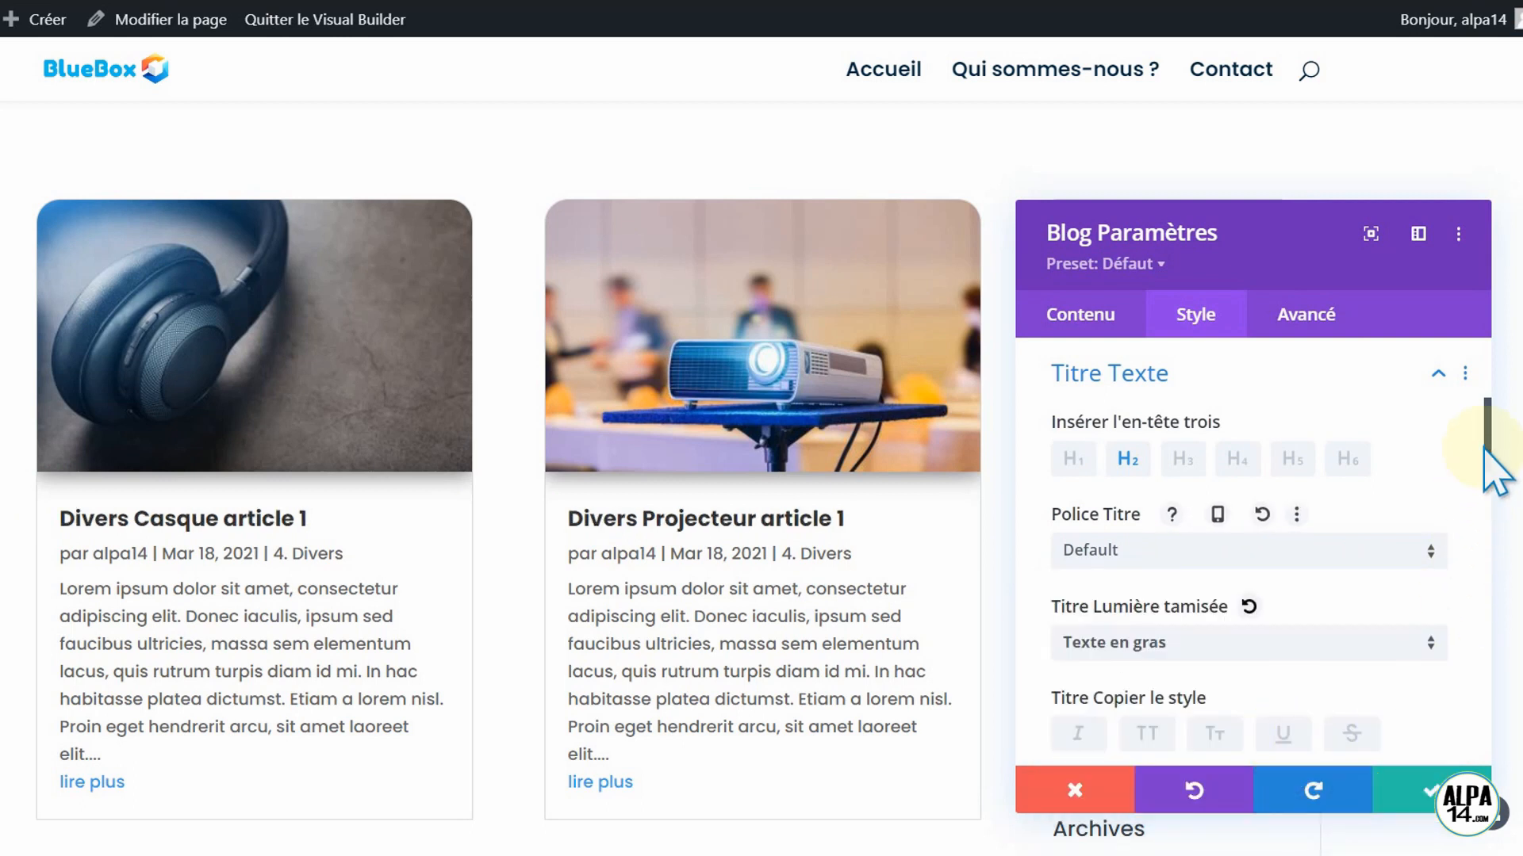
{"action": "scroll", "coordinate": [1491, 469], "scroll_direction": "down", "scroll_amount": 3}
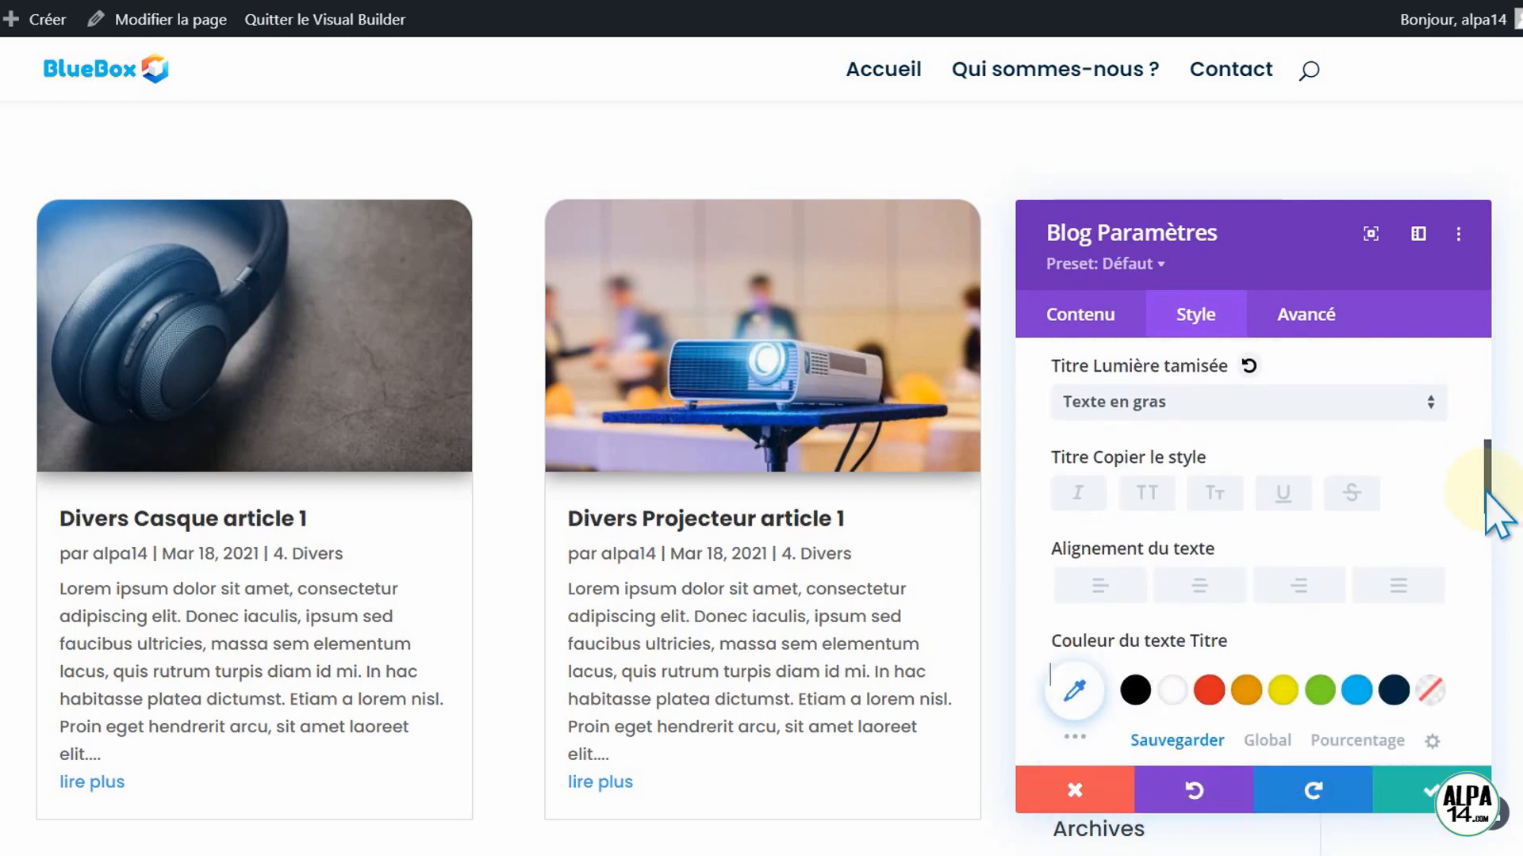
{"action": "left_click", "coordinate": [1199, 587]}
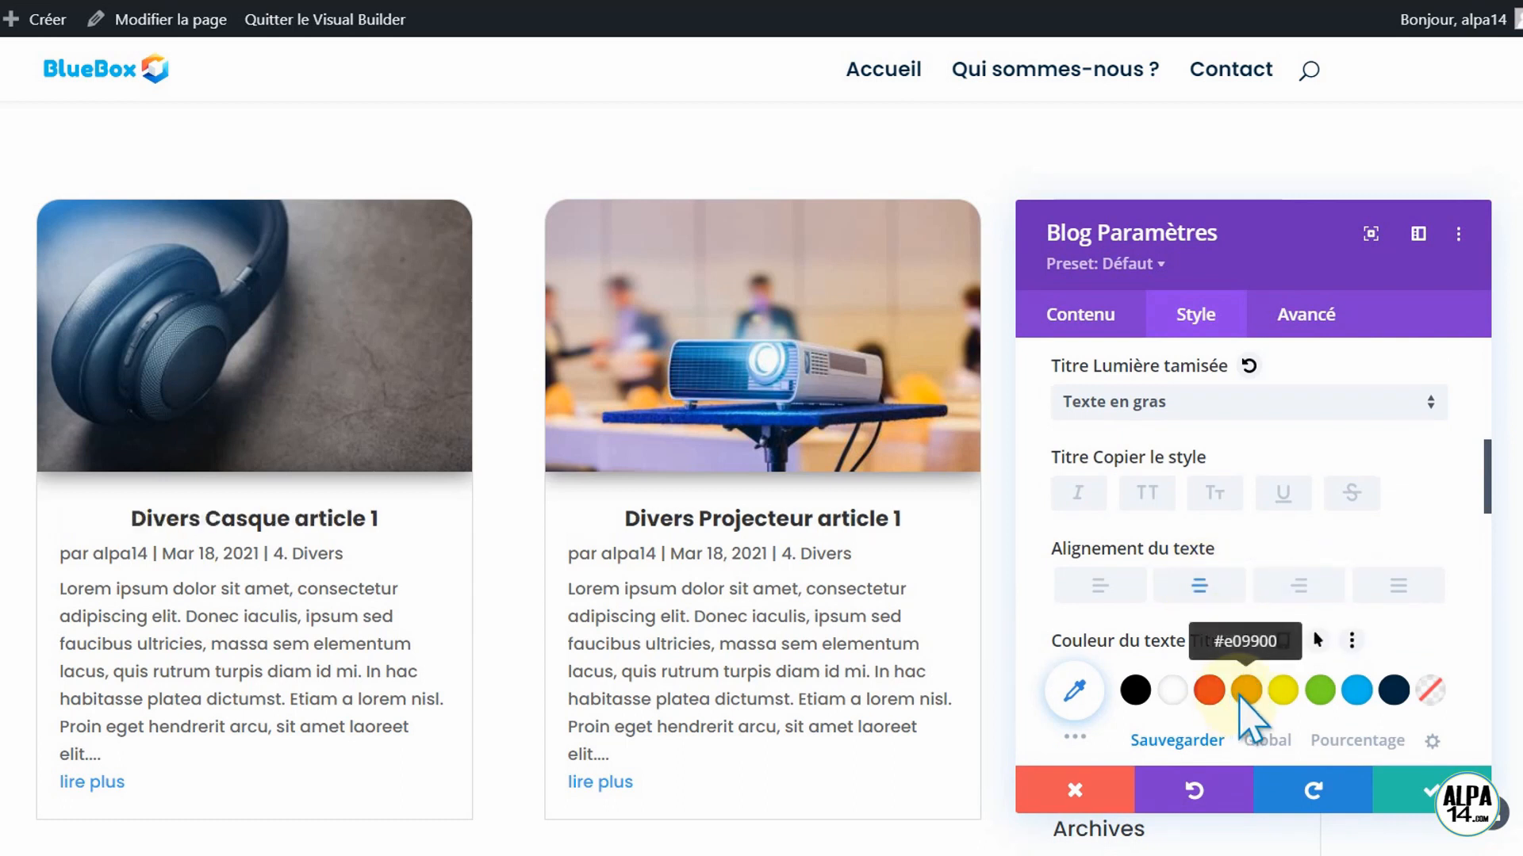
- Color the article titles orange (#e09900) and set their text size to 20px
{"action": "left_click", "coordinate": [1242, 693]}
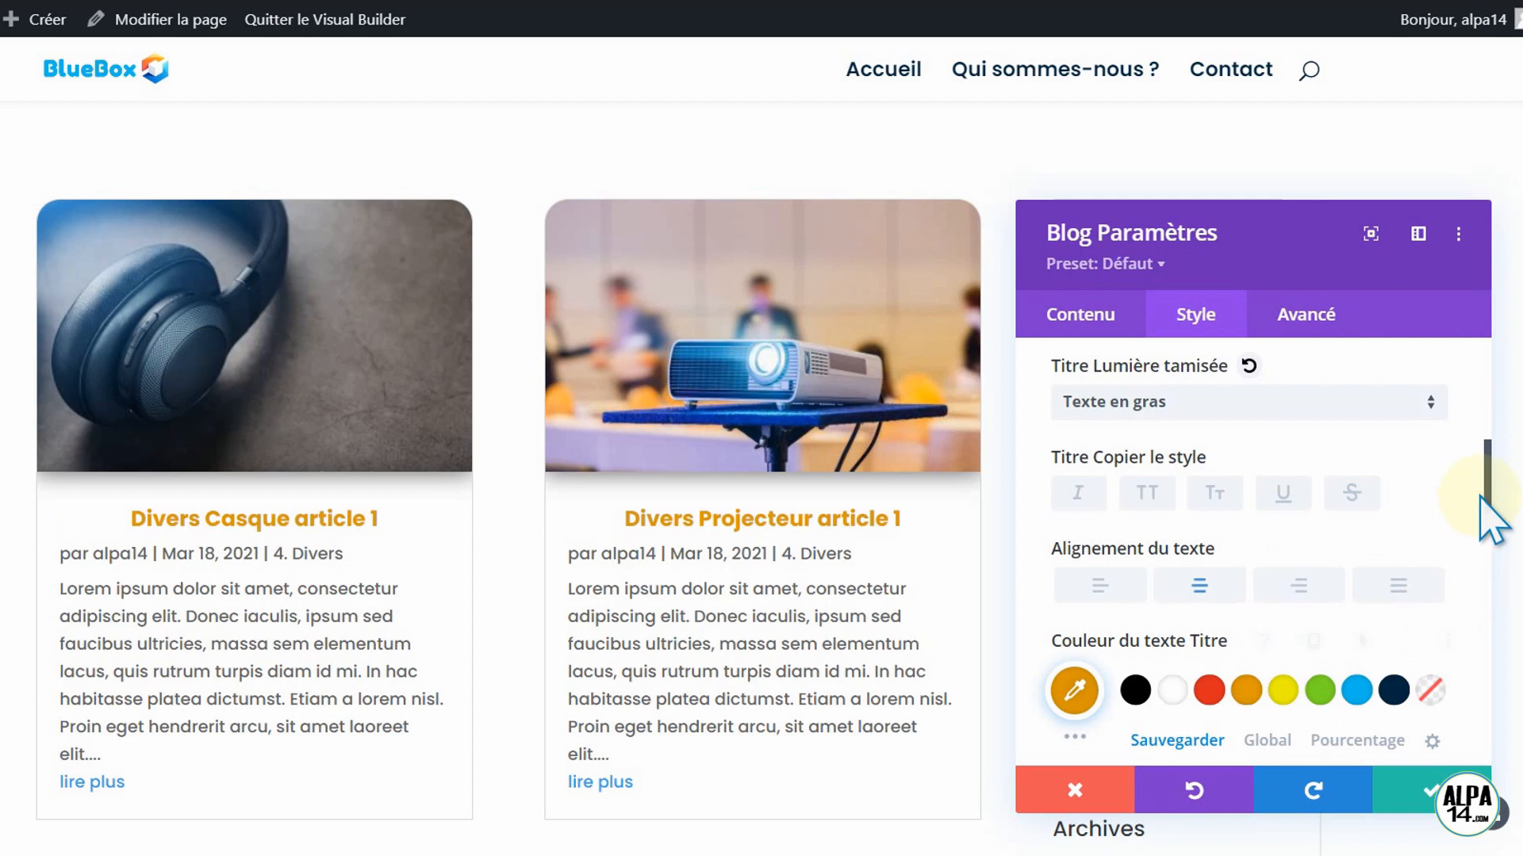
{"action": "left_click_drag", "start_coordinate": [1499, 519], "coordinate": [1496, 547]}
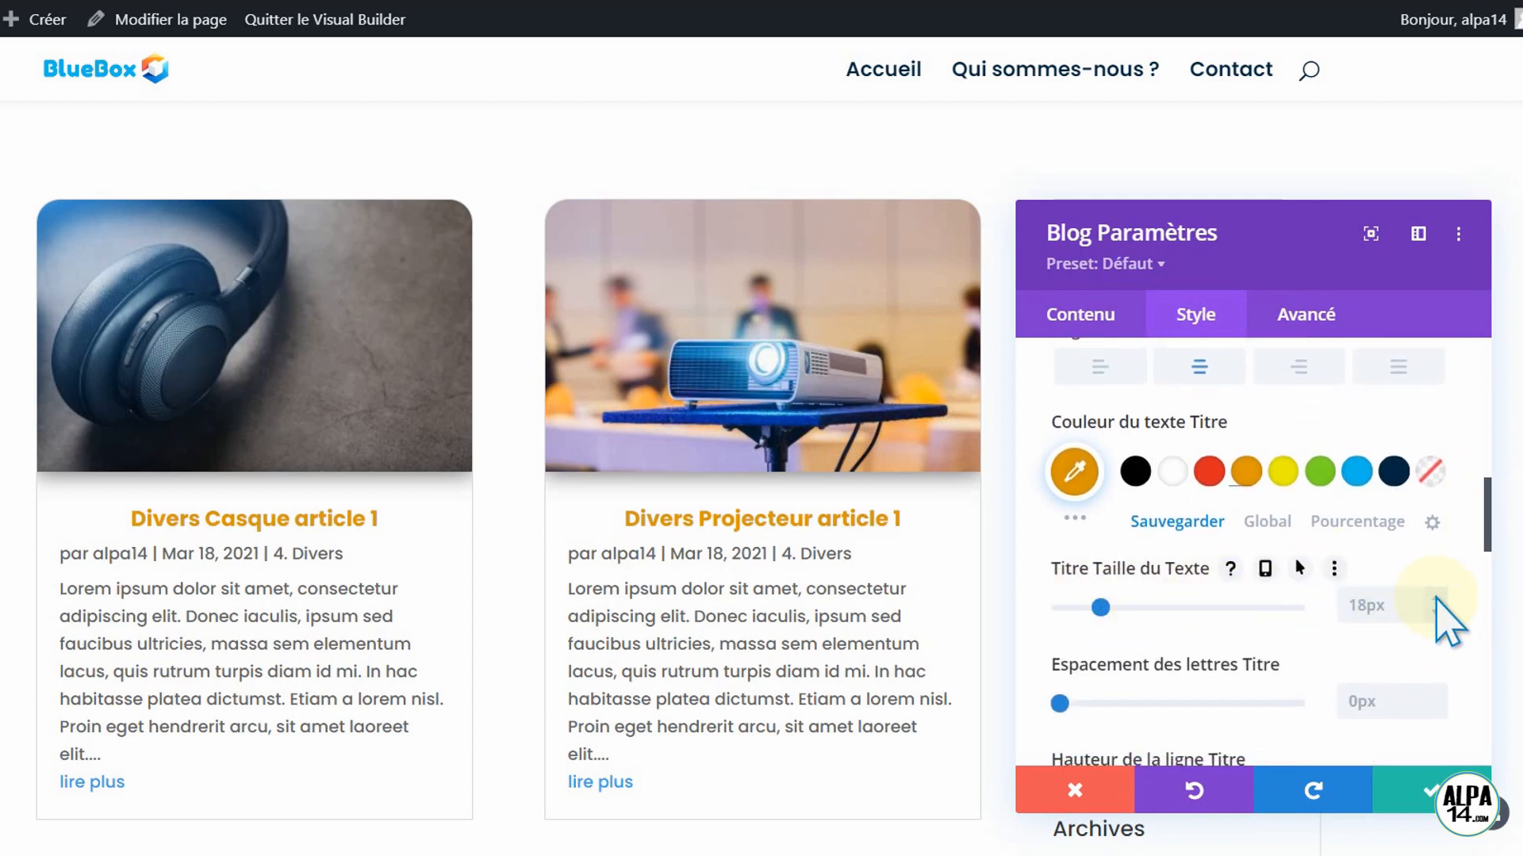
{"action": "left_click", "coordinate": [1435, 597]}
{"action": "left_click", "coordinate": [1433, 597]}
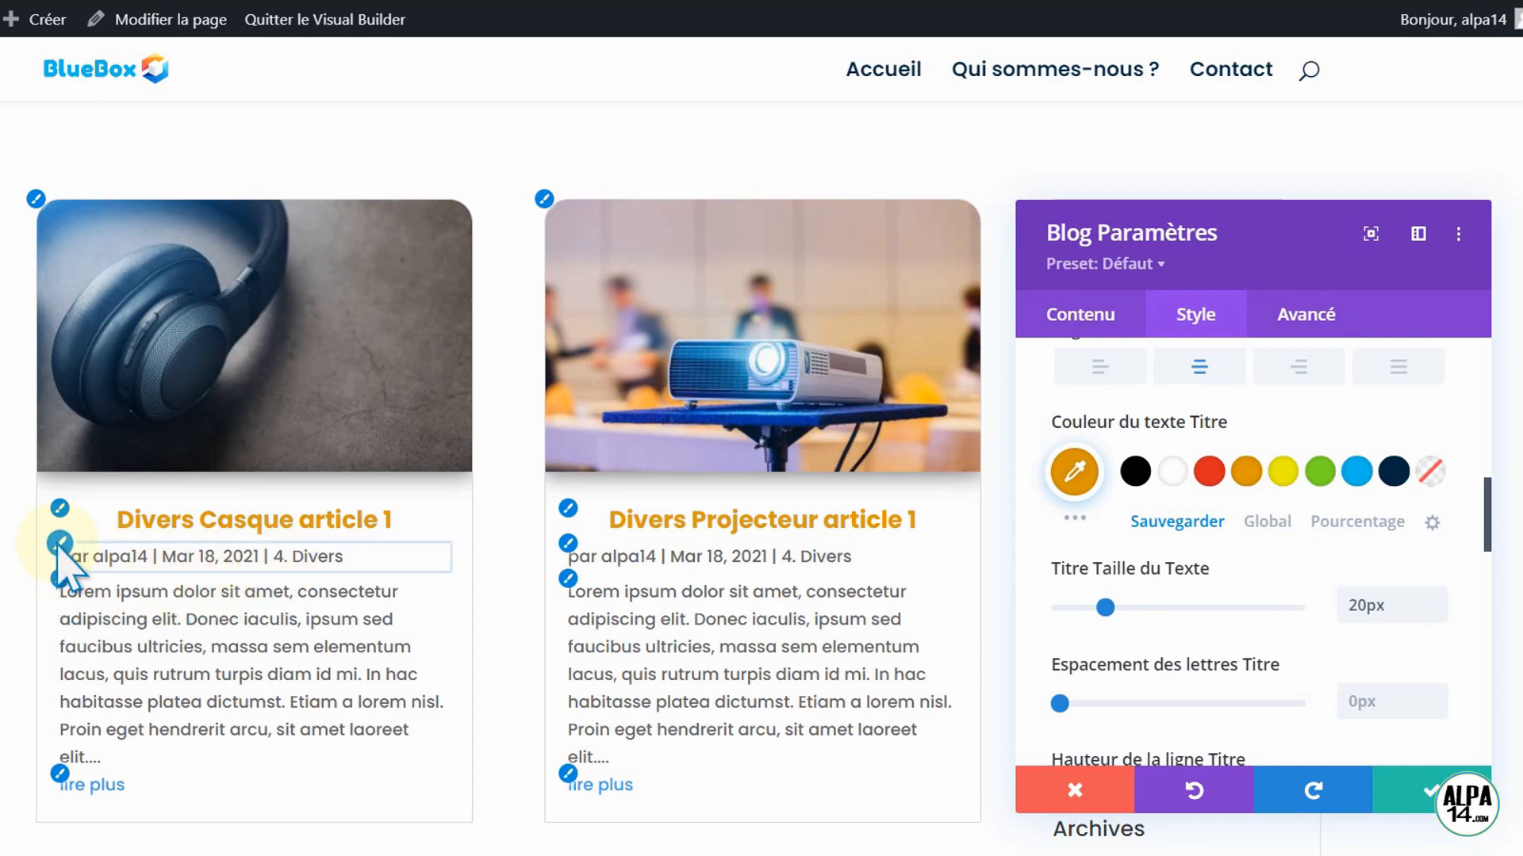
- Set the article metadata's font weight to Semi Gras and save the Blog module settings
{"action": "left_click", "coordinate": [54, 548]}
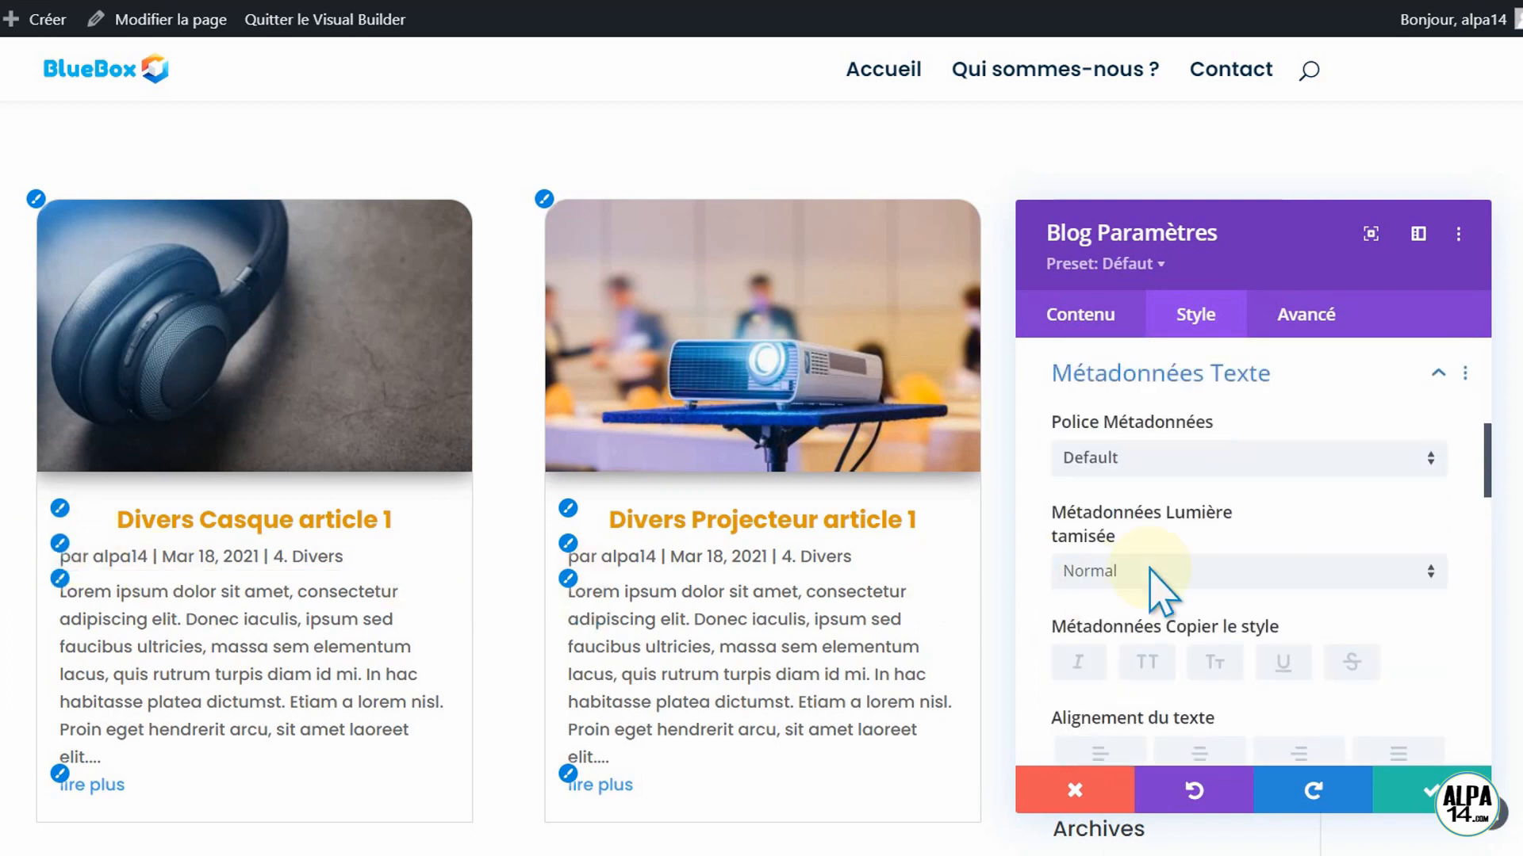
{"action": "left_click", "coordinate": [1427, 569]}
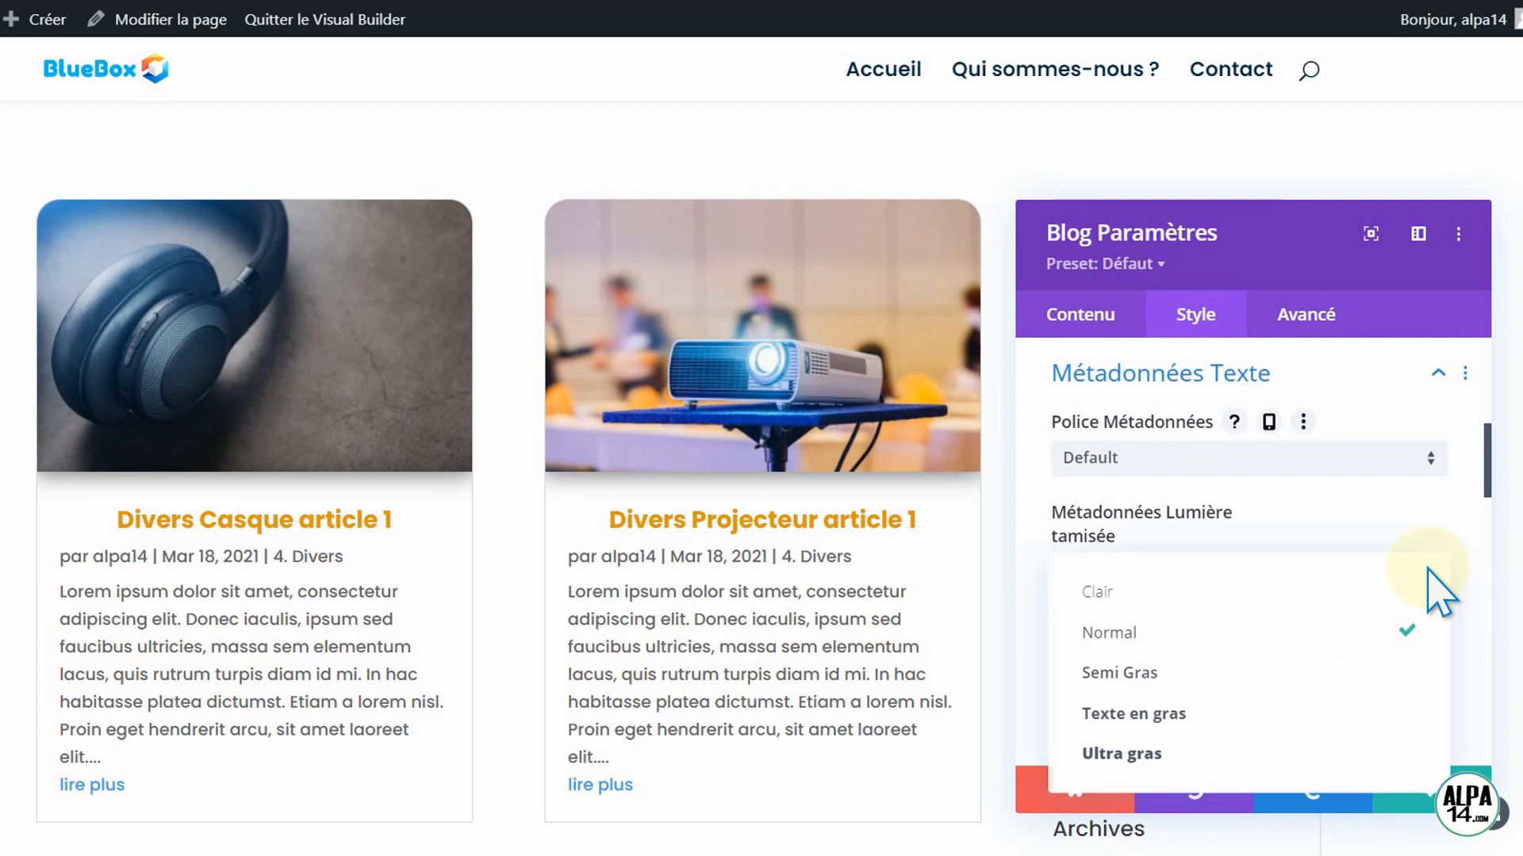
{"action": "left_click", "coordinate": [1229, 689]}
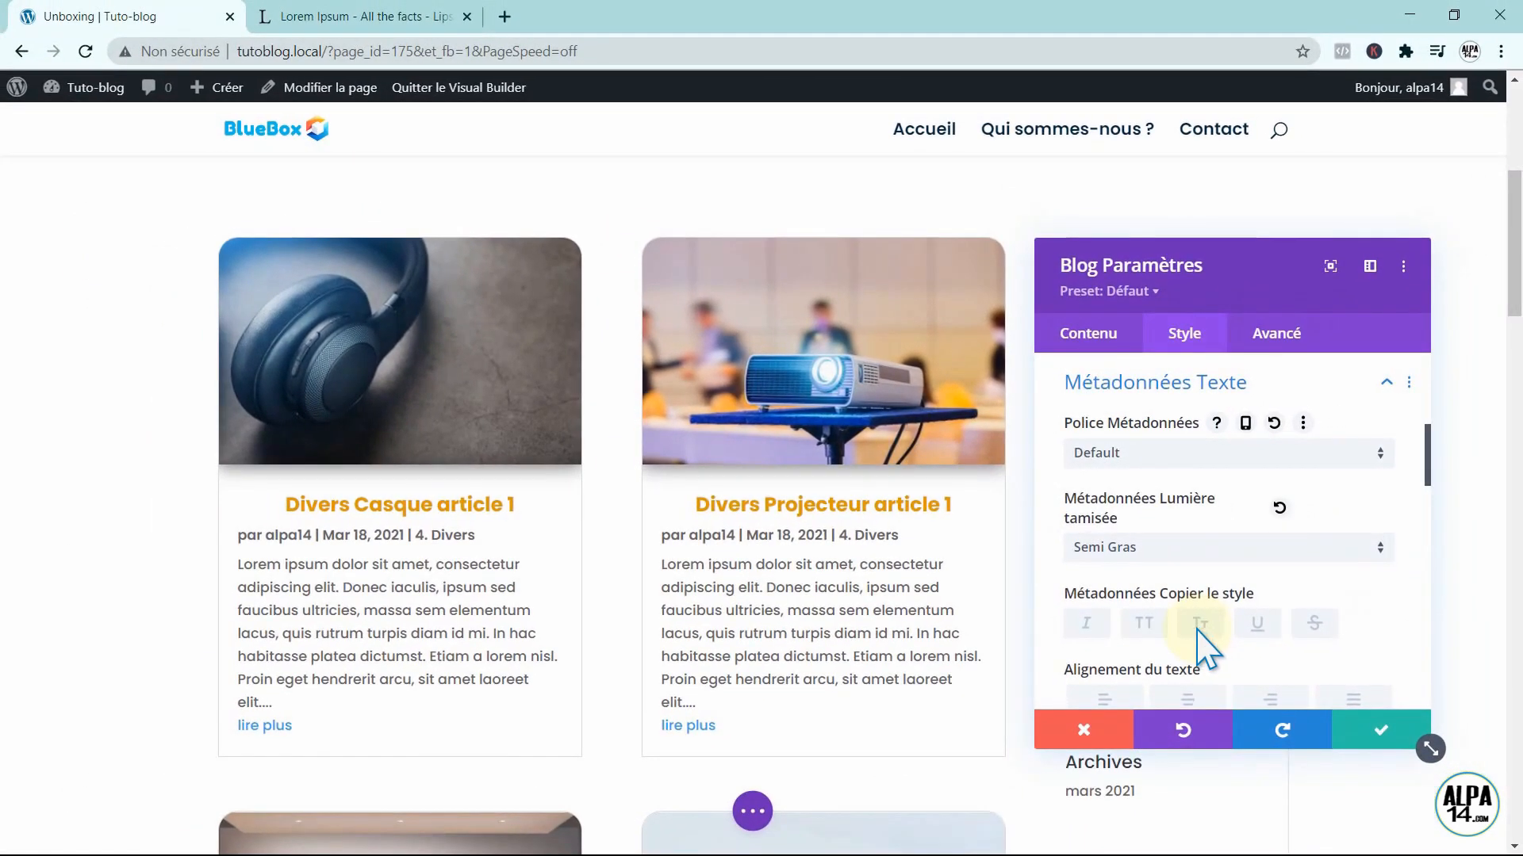
{"action": "left_click", "coordinate": [1381, 731]}
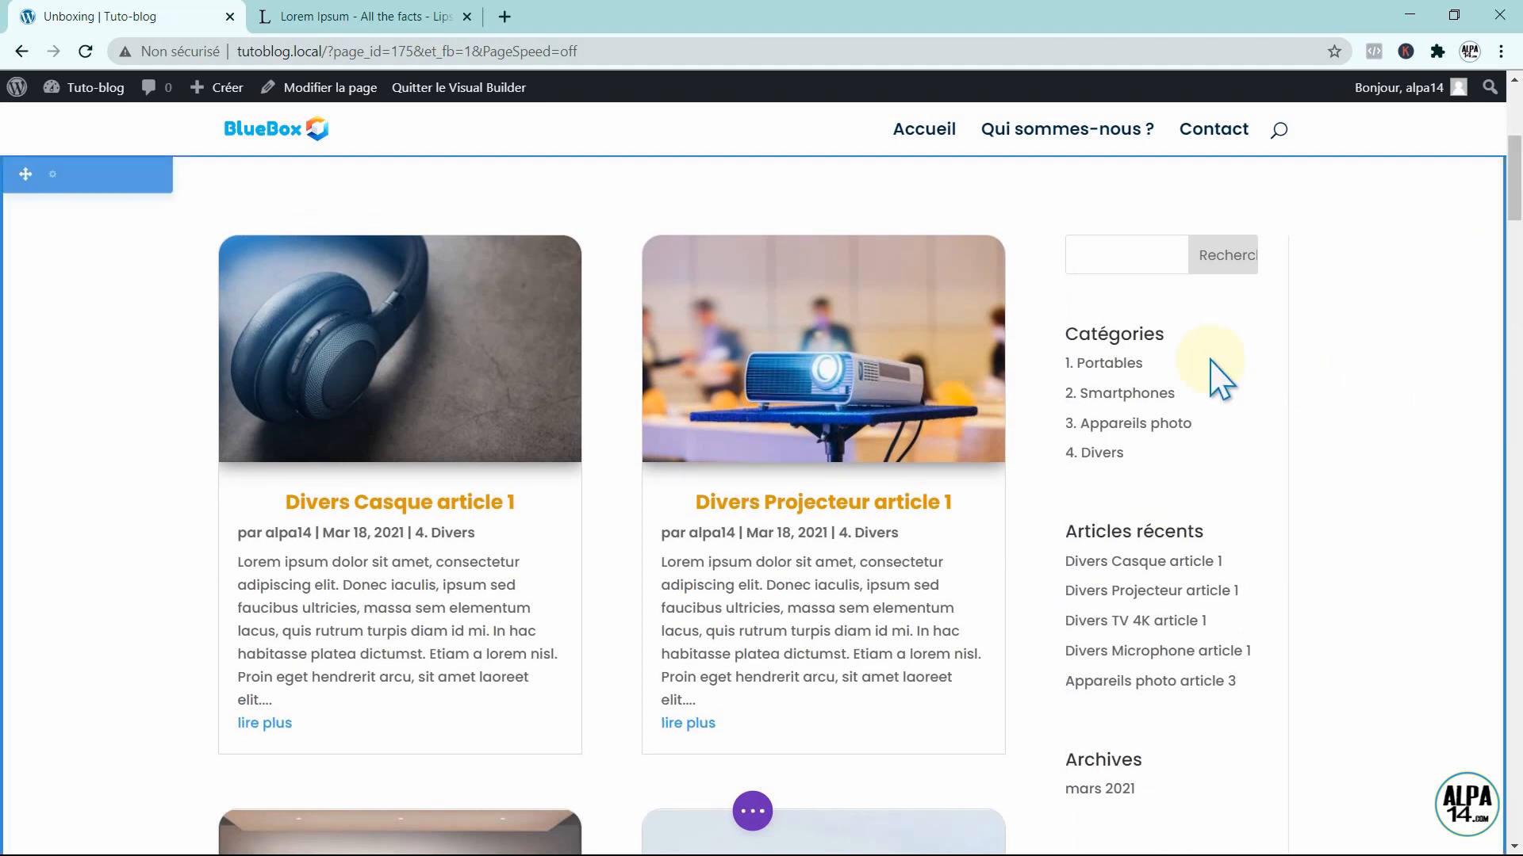
- In the sidebar module's Modèle style options, set Alignement to Droite and Supprimer la bordure to NON
{"action": "mouse_move", "coordinate": [1173, 354]}
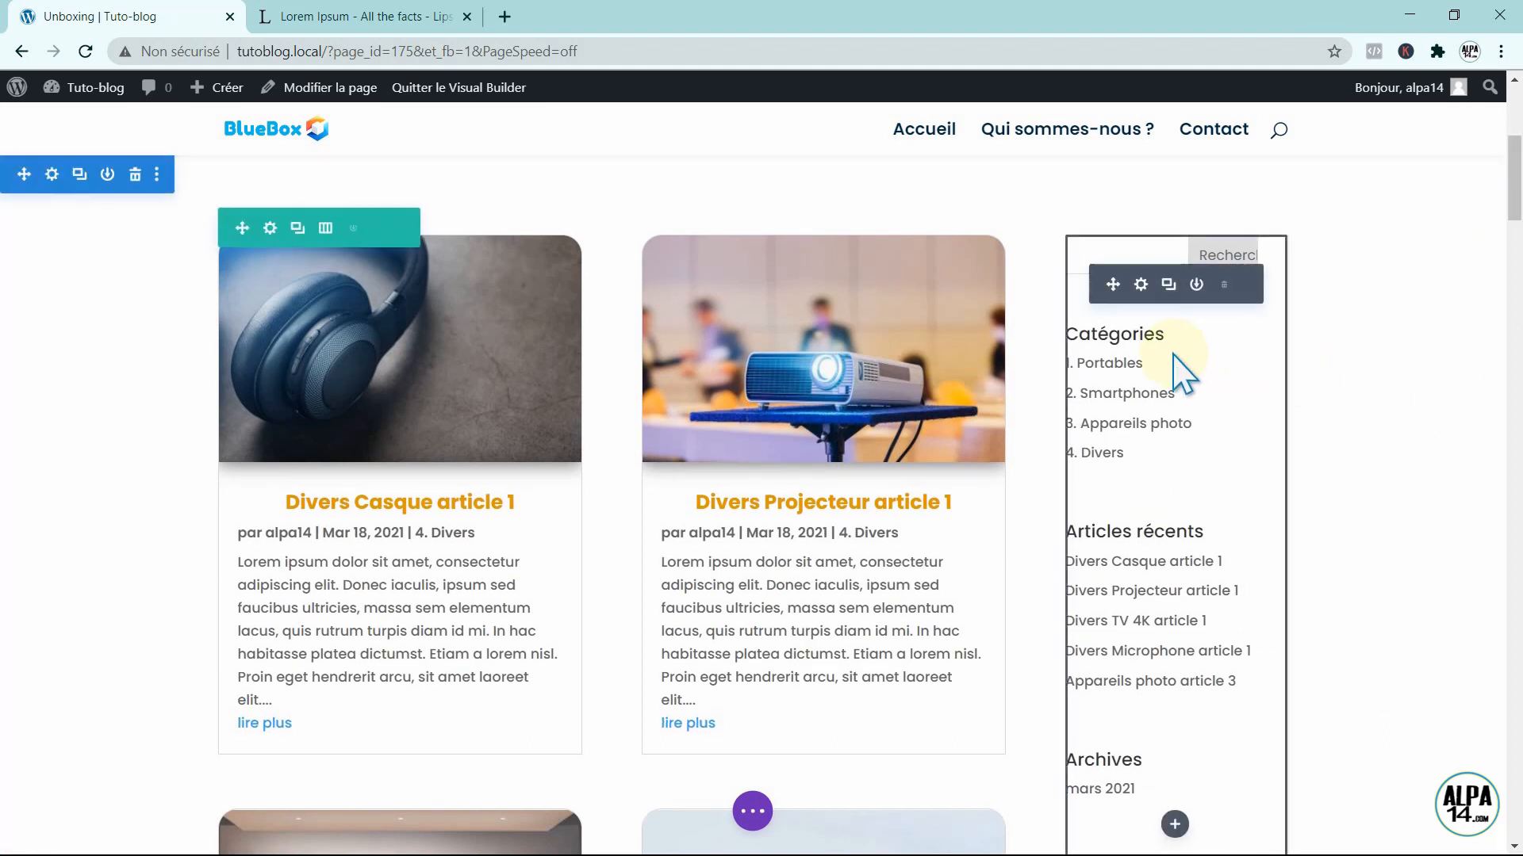
{"action": "left_click", "coordinate": [1140, 283]}
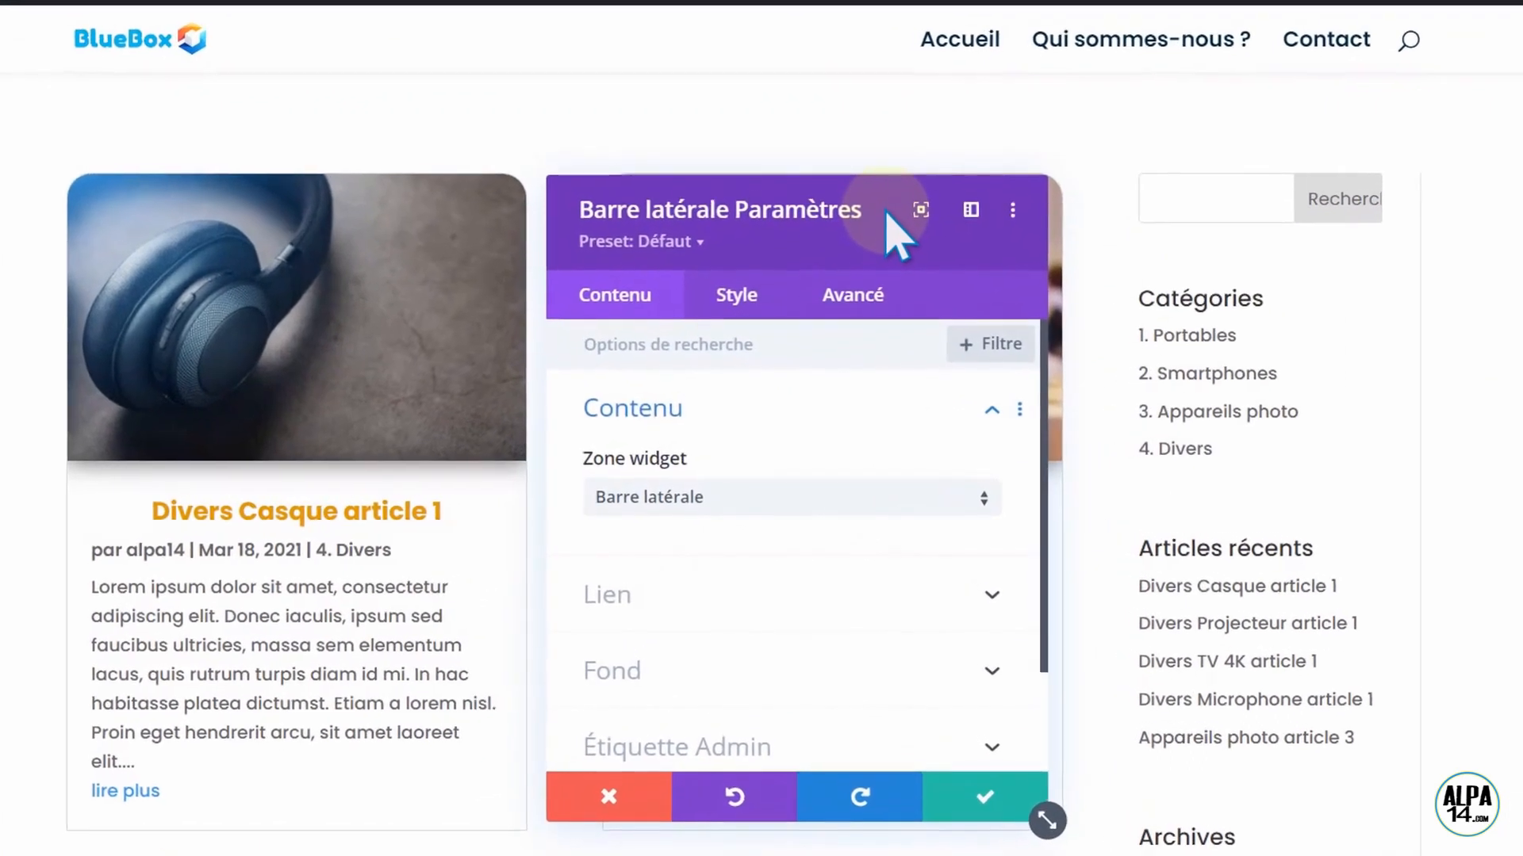
{"action": "left_click", "coordinate": [727, 295]}
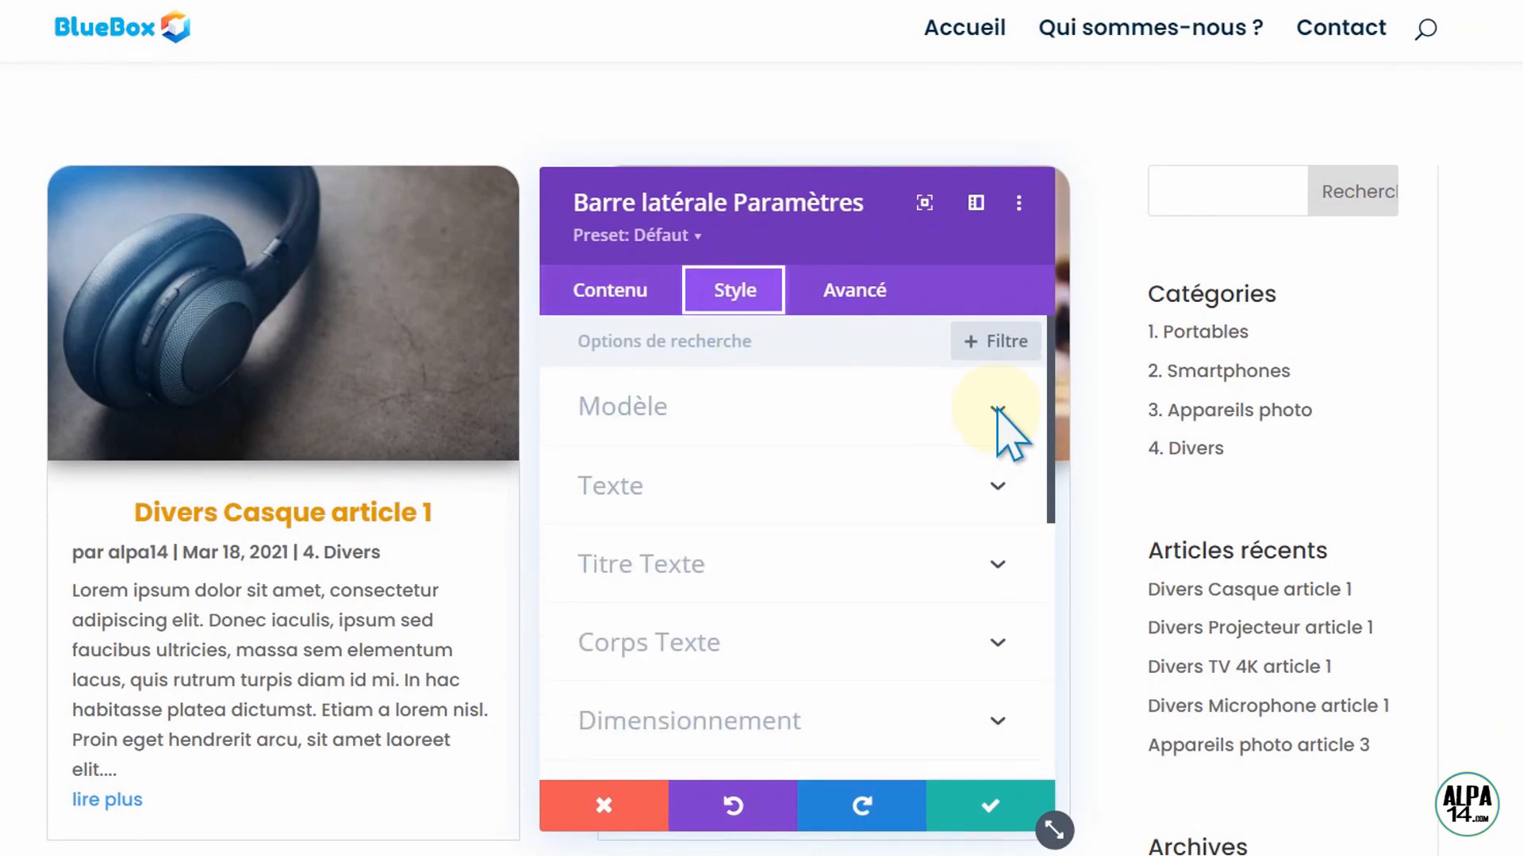
{"action": "left_click", "coordinate": [1000, 421]}
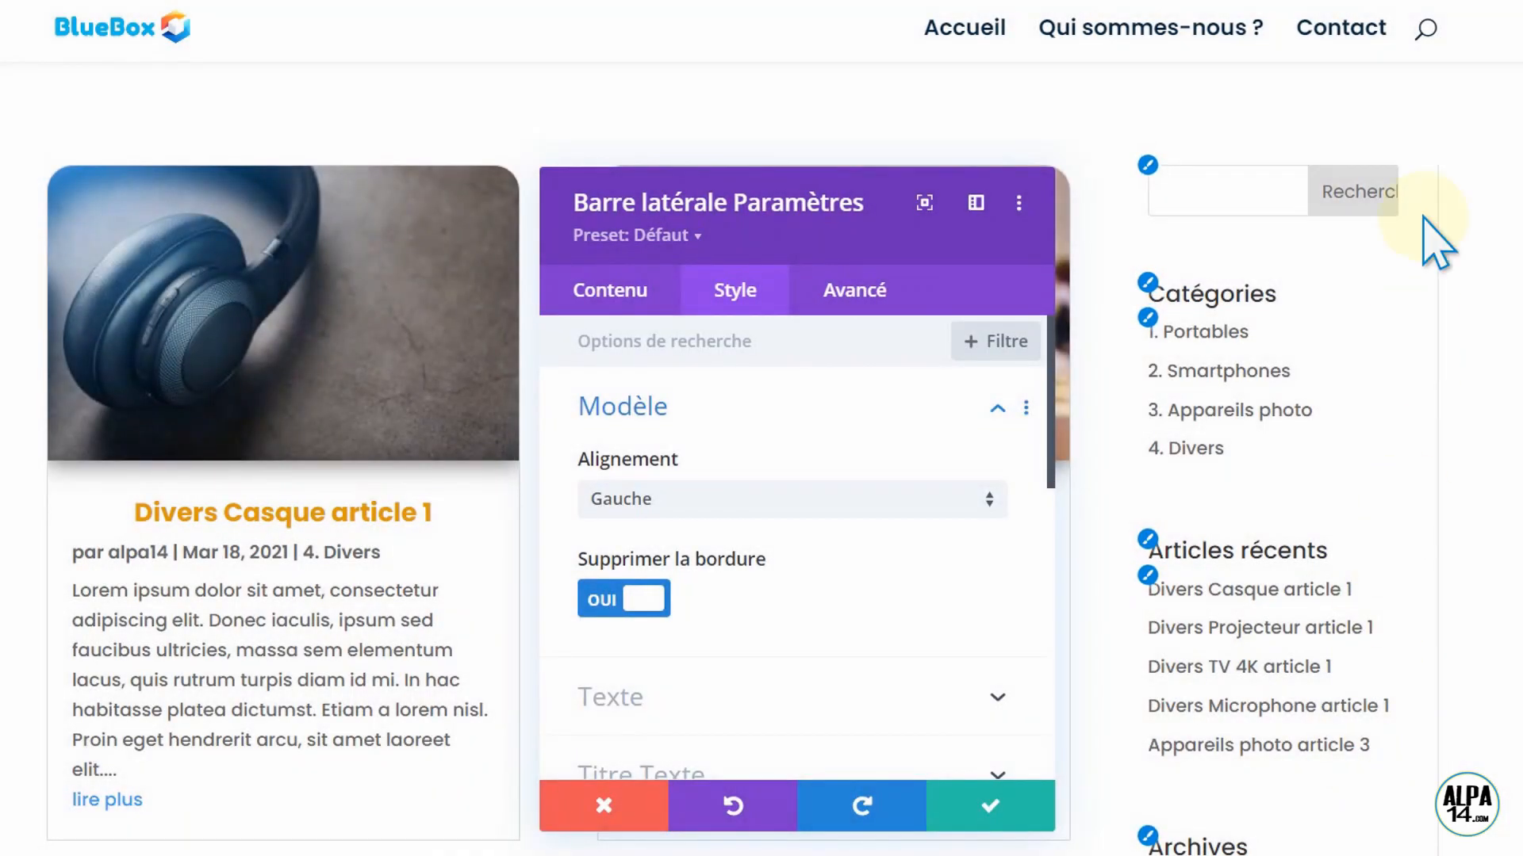
{"action": "left_click", "coordinate": [986, 496]}
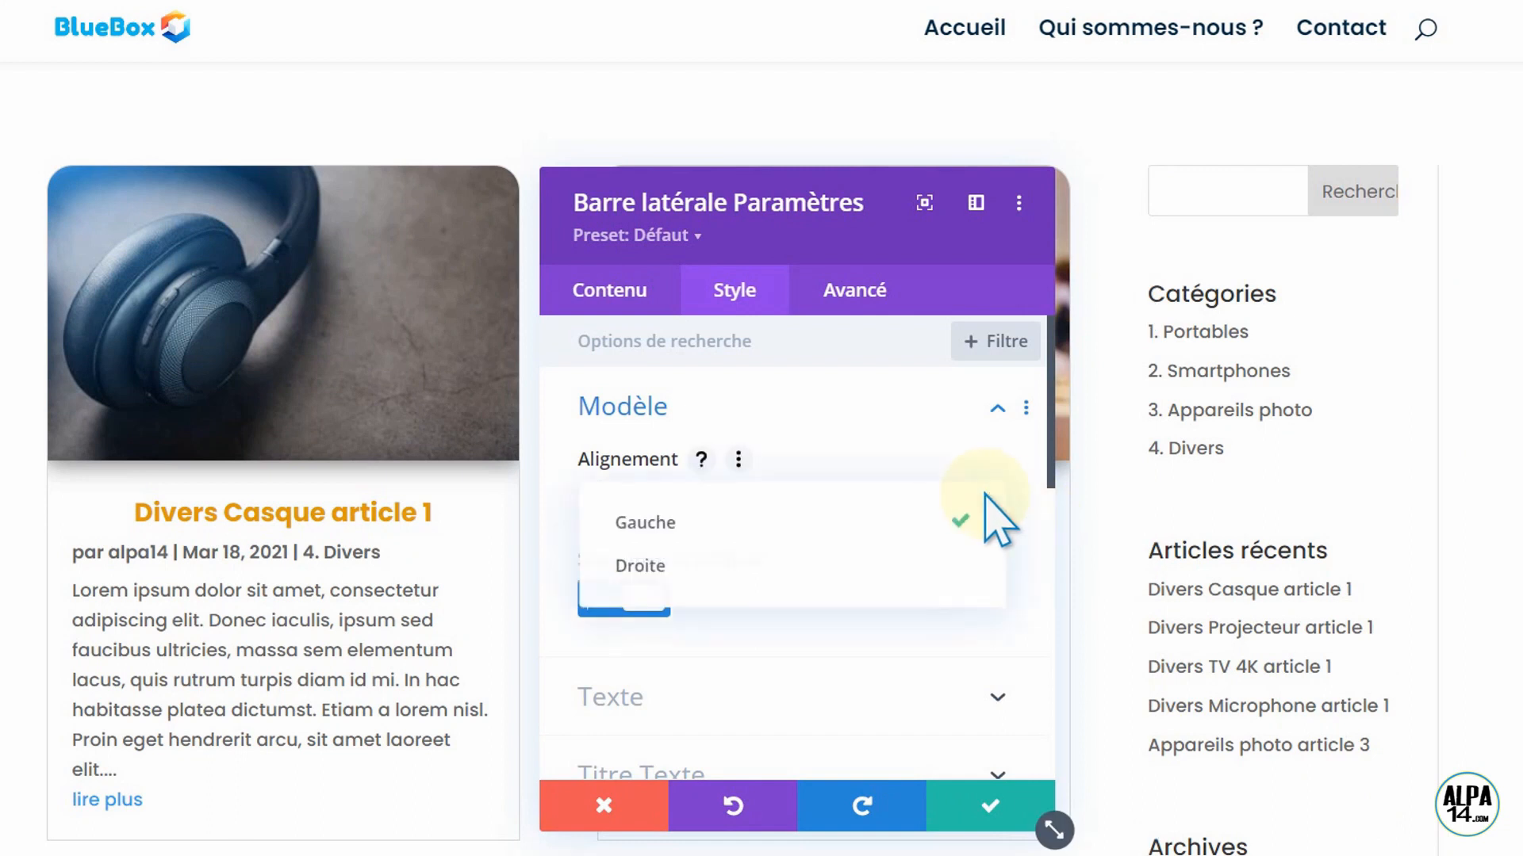
{"action": "left_click", "coordinate": [749, 564]}
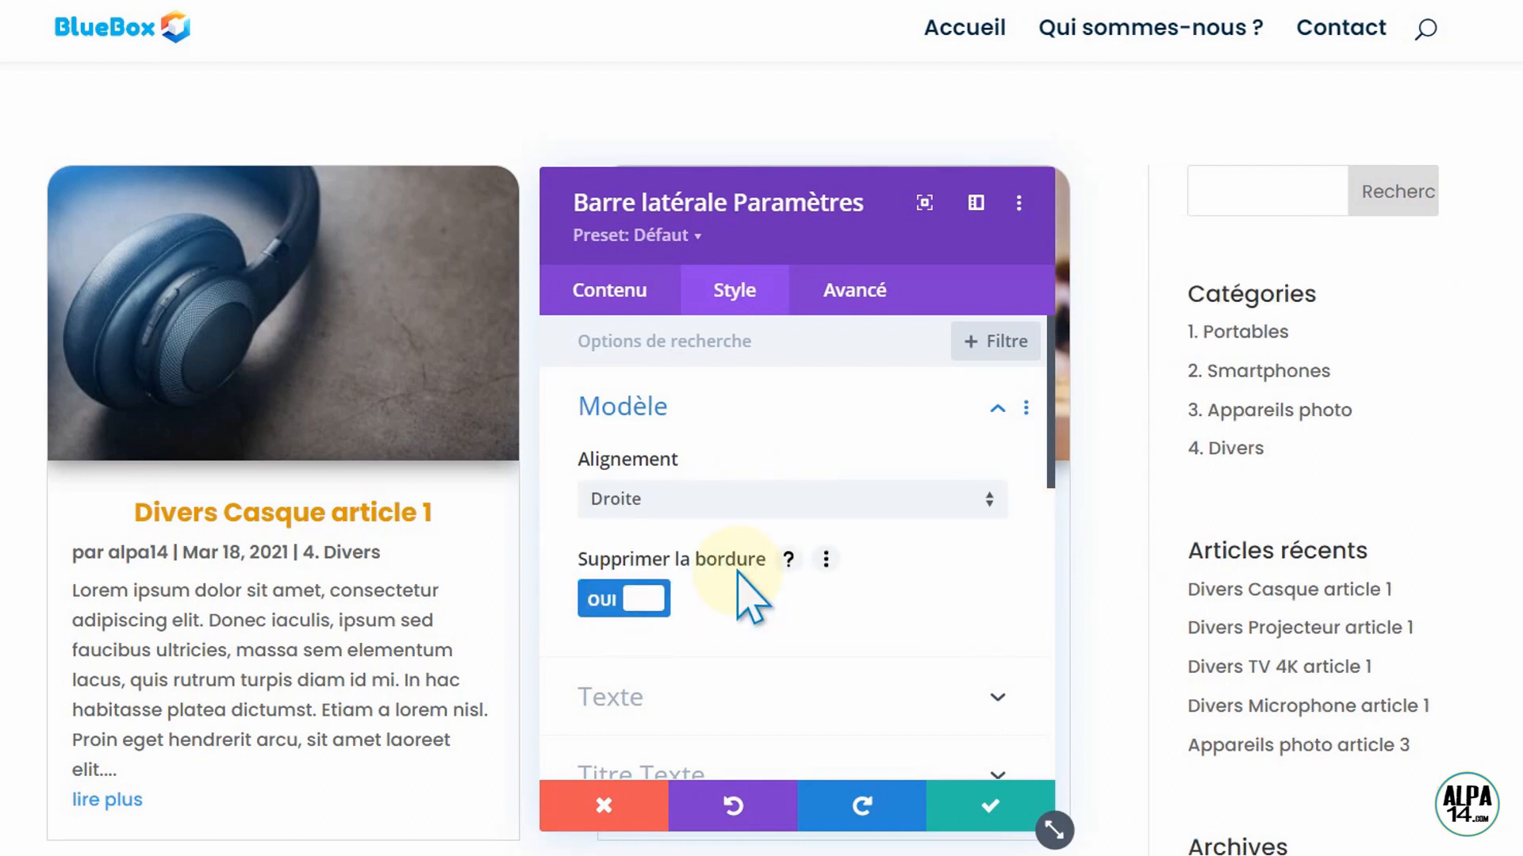
{"action": "left_click", "coordinate": [605, 601]}
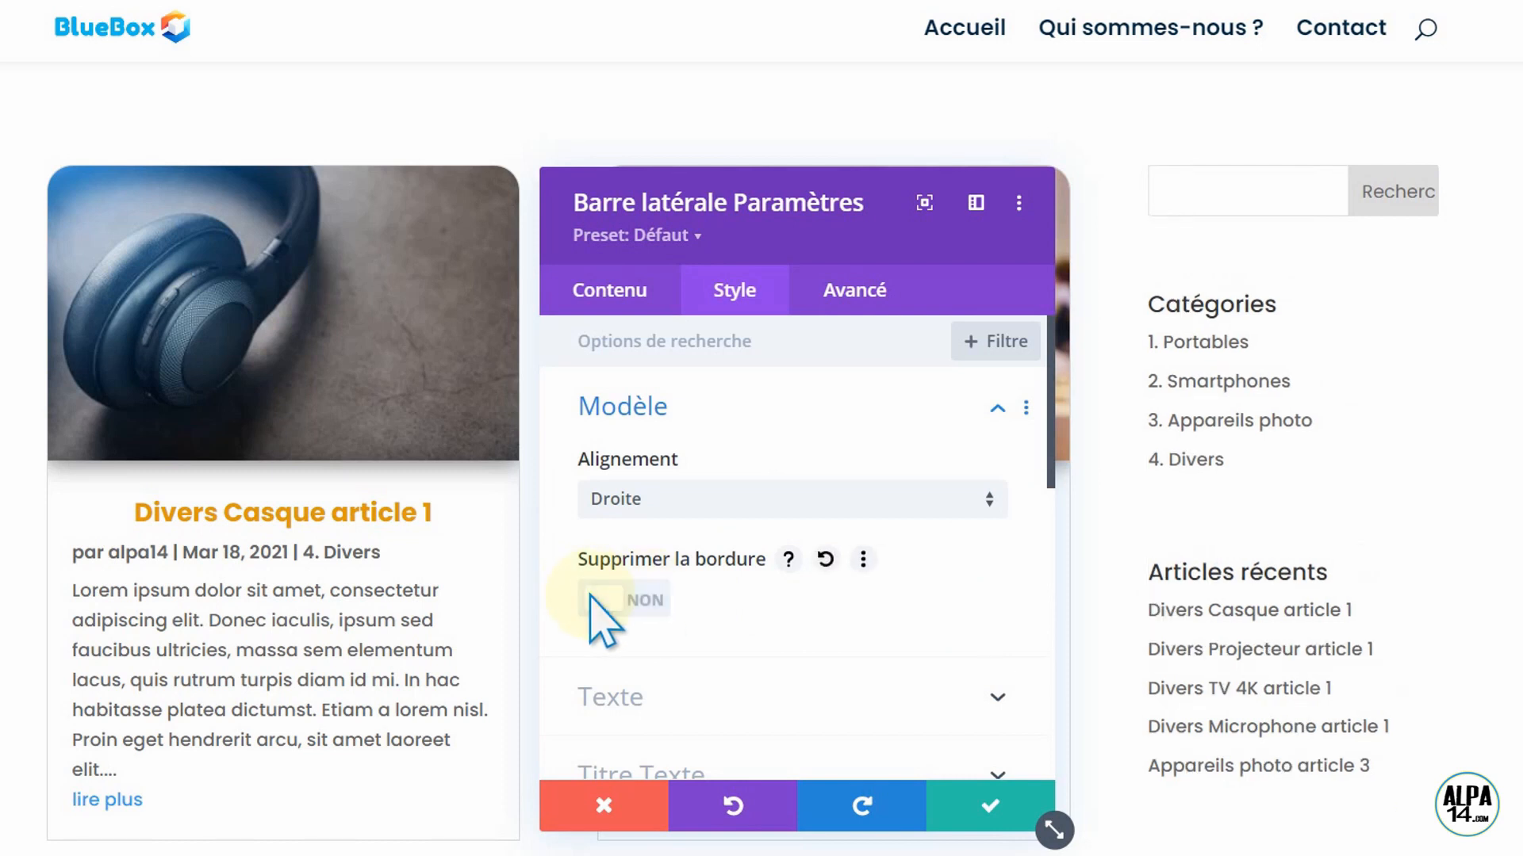
- Set the sidebar titles' font weight to Semi Gras, color them light blue, and save the sidebar module
{"action": "left_click", "coordinate": [1142, 303]}
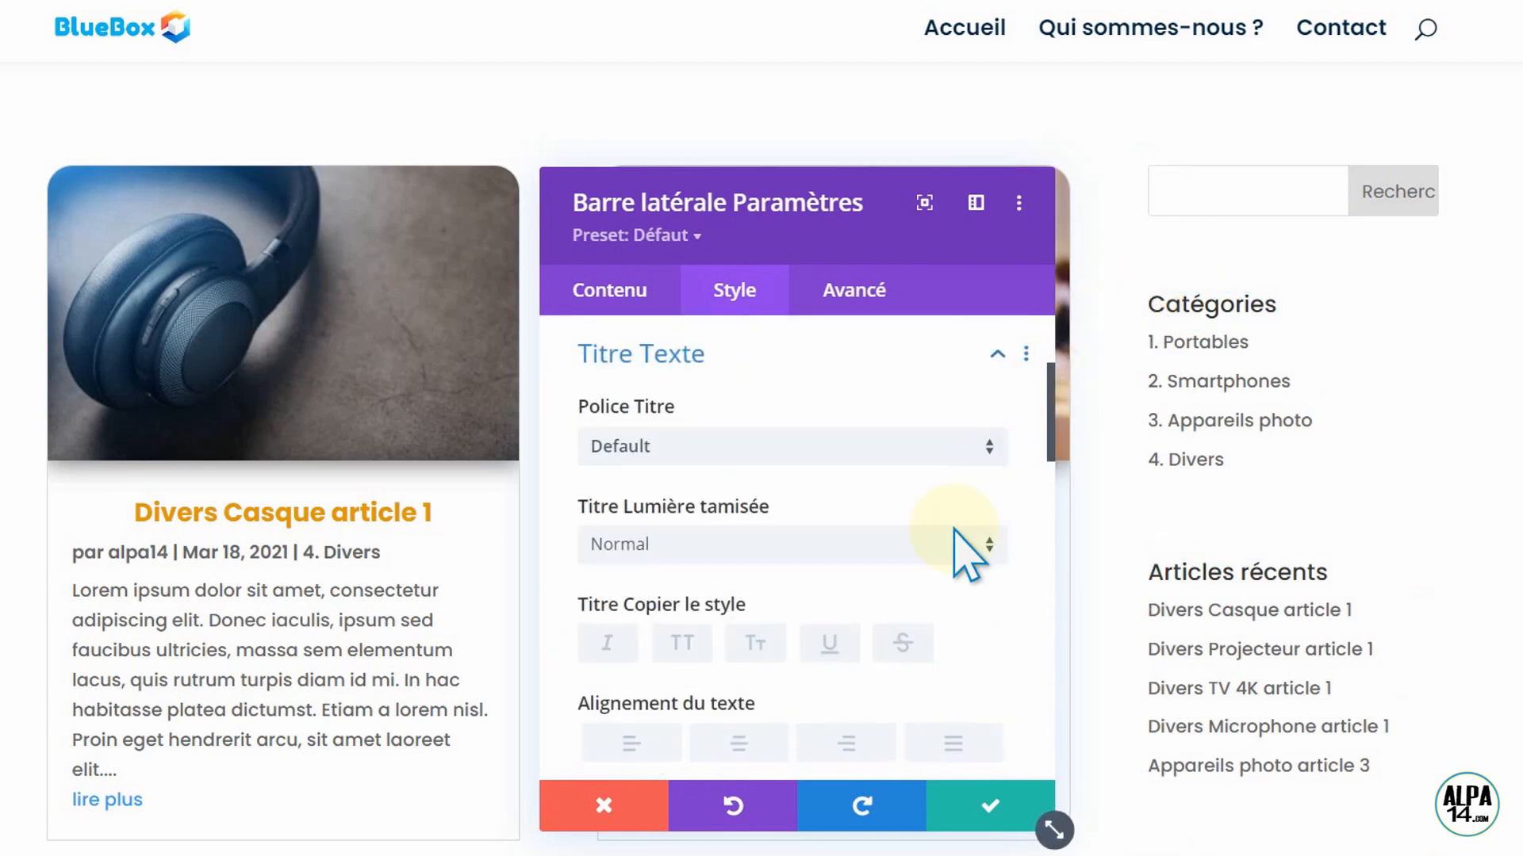
{"action": "left_click", "coordinate": [985, 541]}
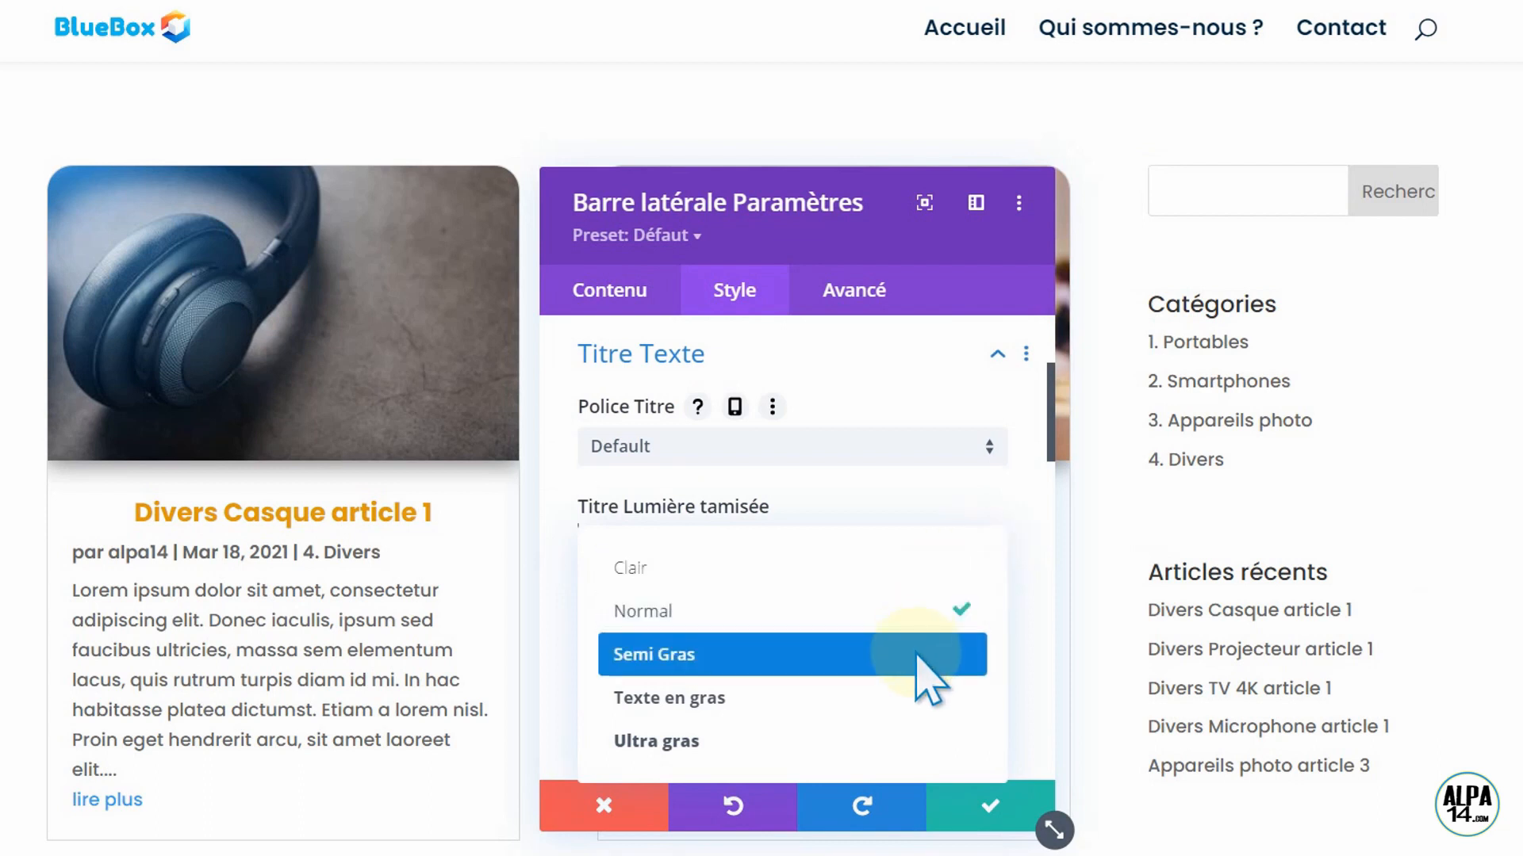
{"action": "left_click", "coordinate": [928, 662]}
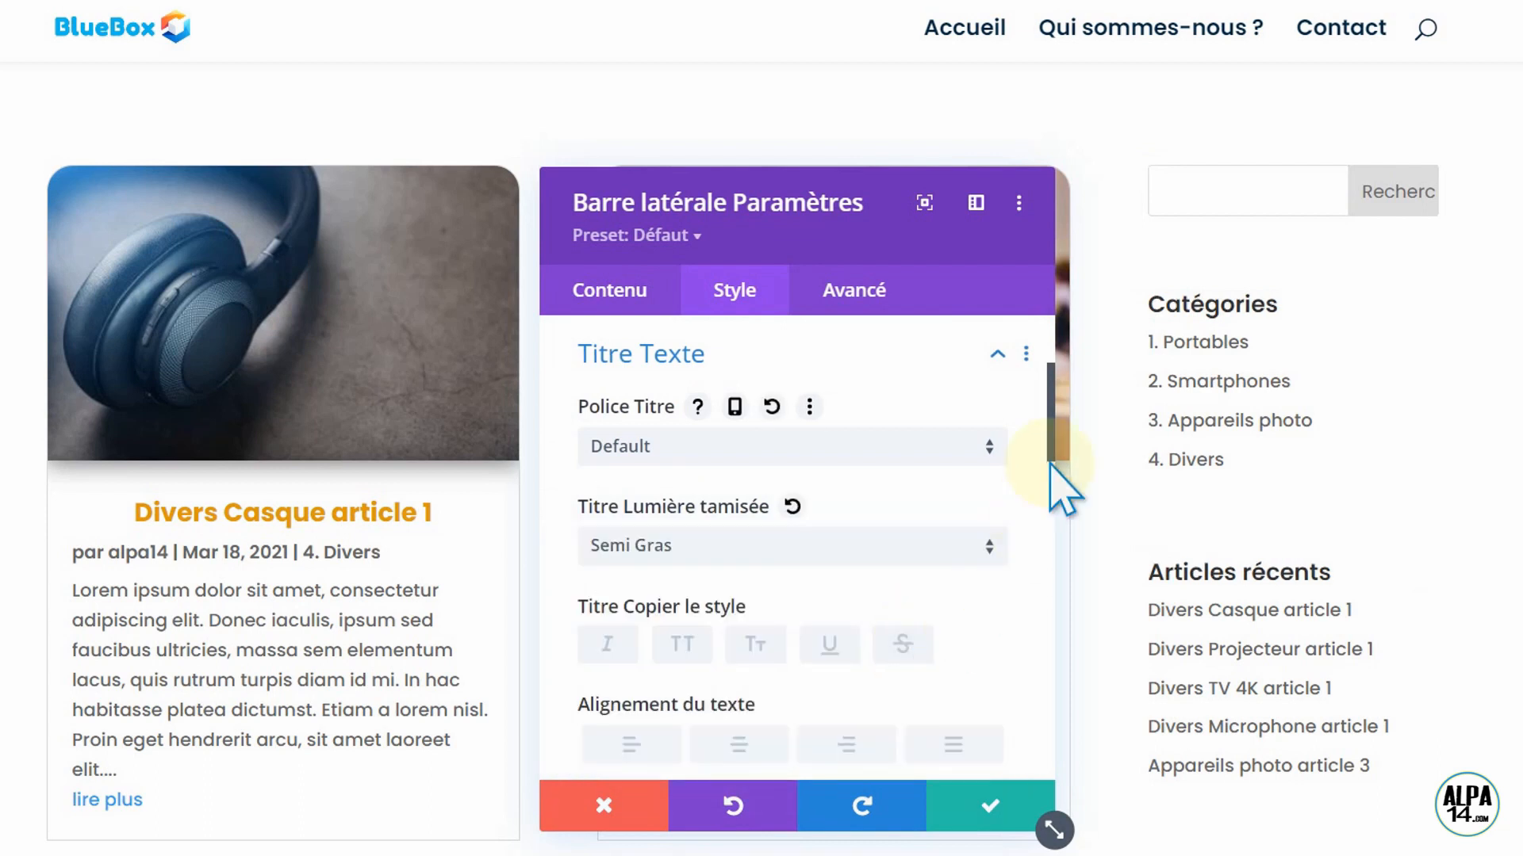
{"action": "left_click_drag", "start_coordinate": [1050, 450], "coordinate": [1054, 516]}
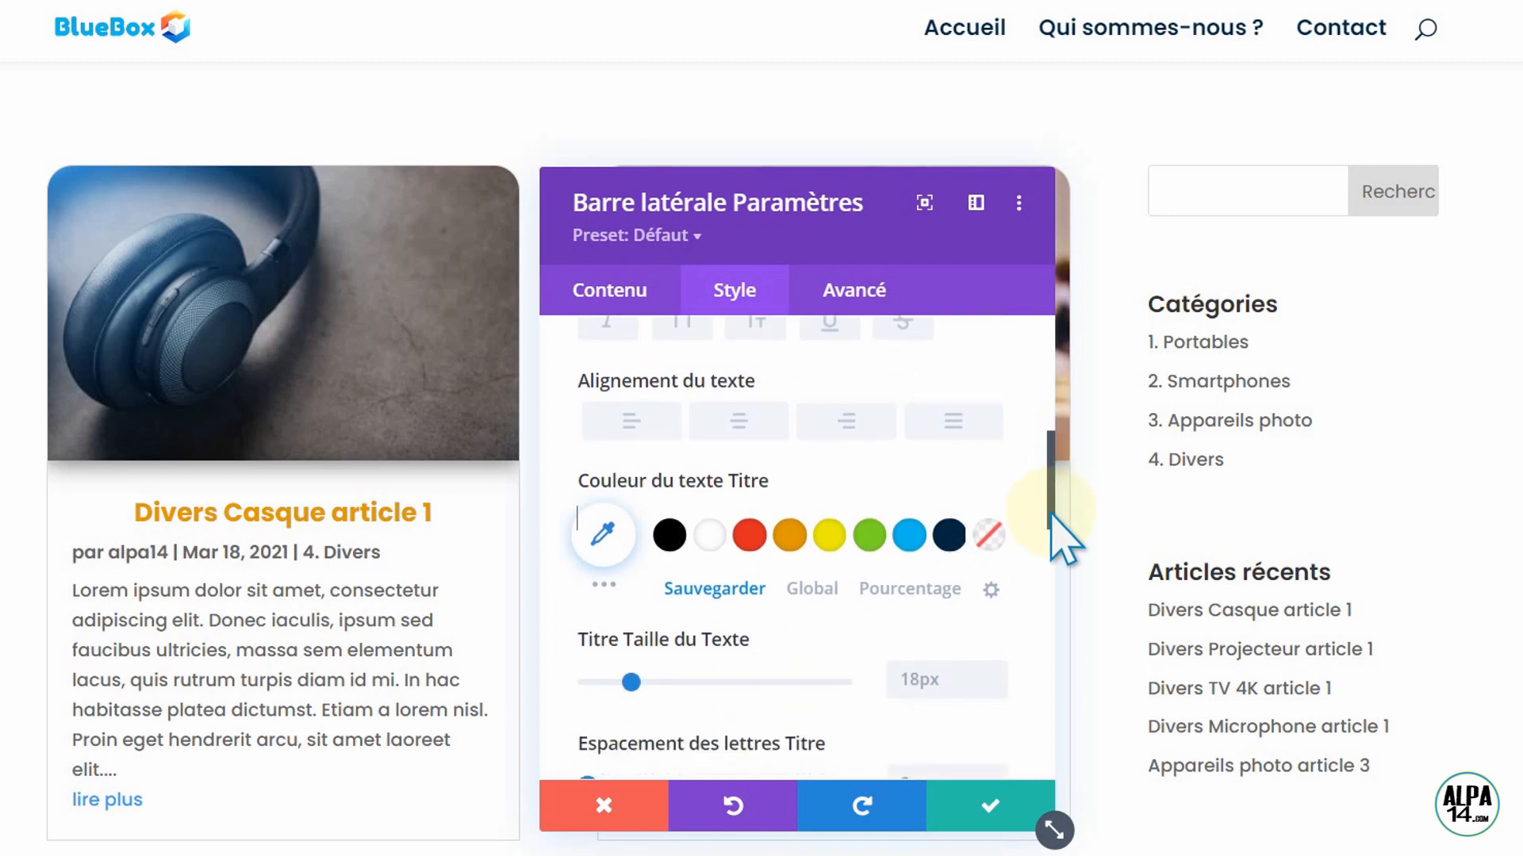
{"action": "left_click", "coordinate": [908, 537]}
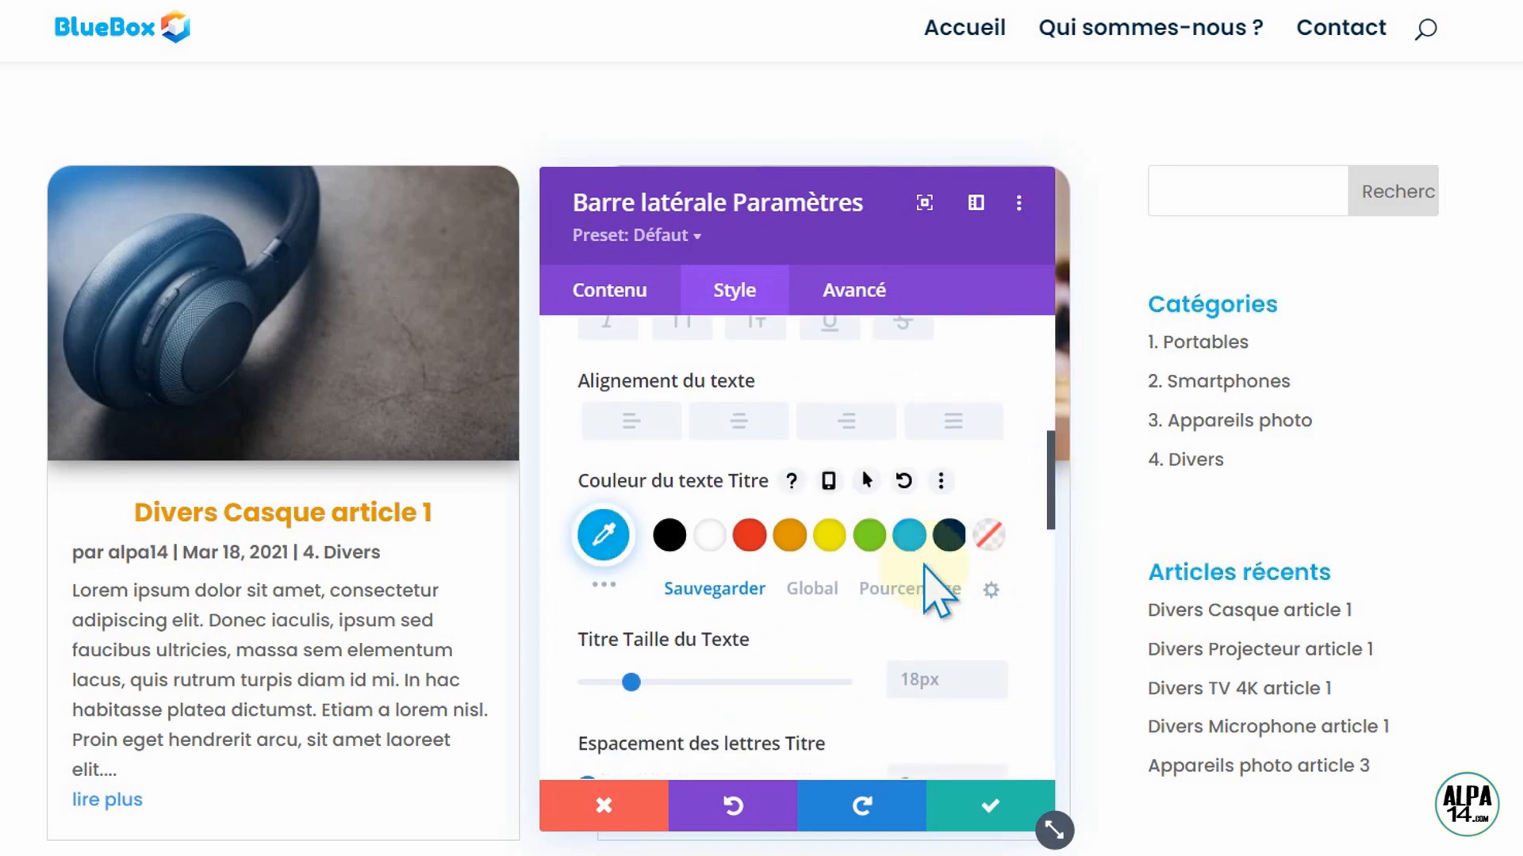
{"action": "left_click", "coordinate": [979, 805]}
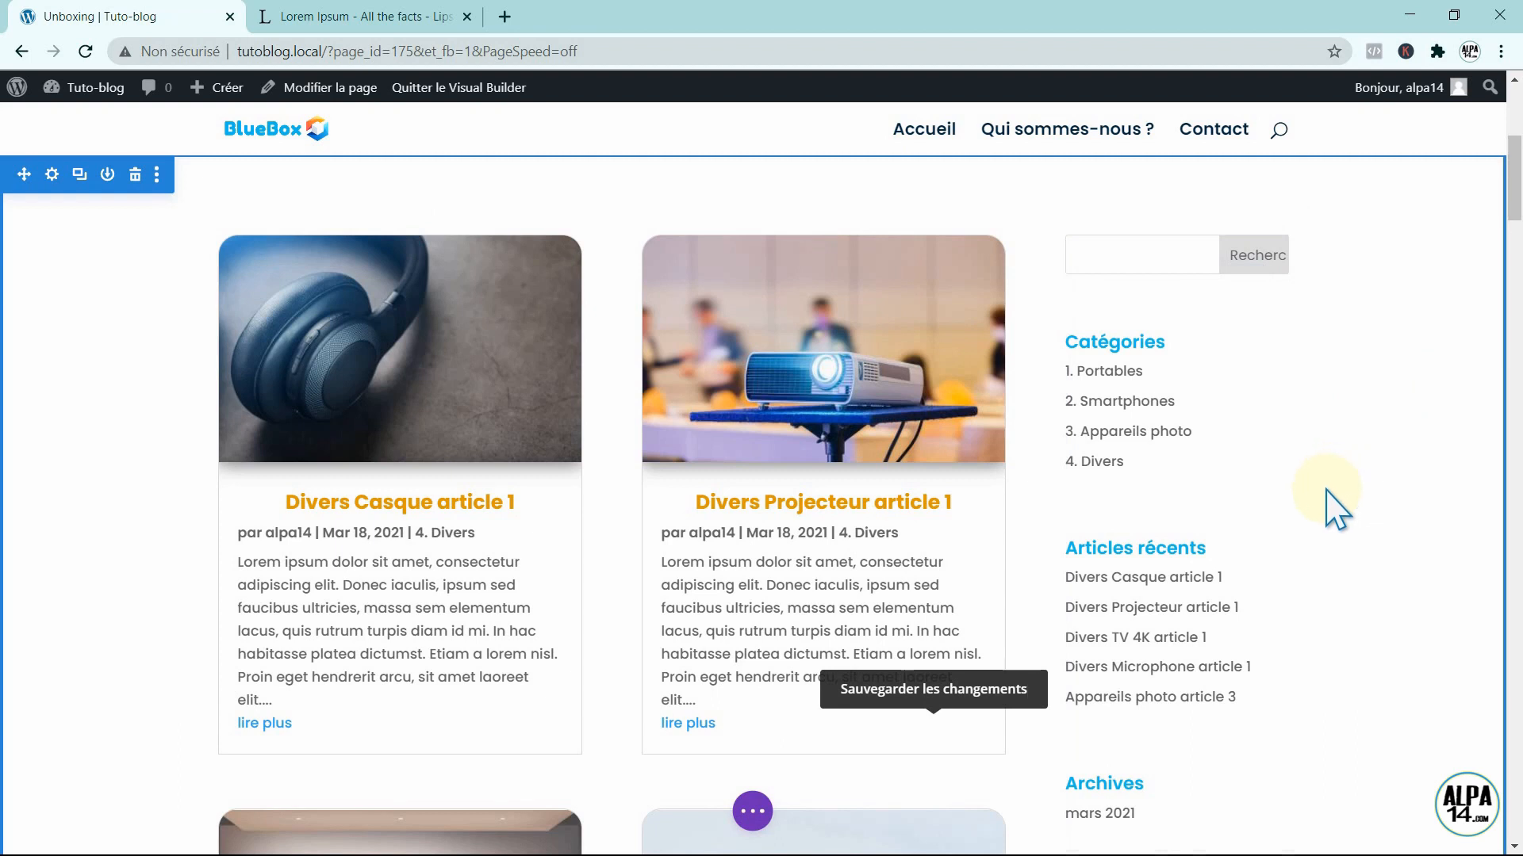
- Save the Unboxing page as a draft and publish it
{"action": "left_click", "coordinate": [751, 810]}
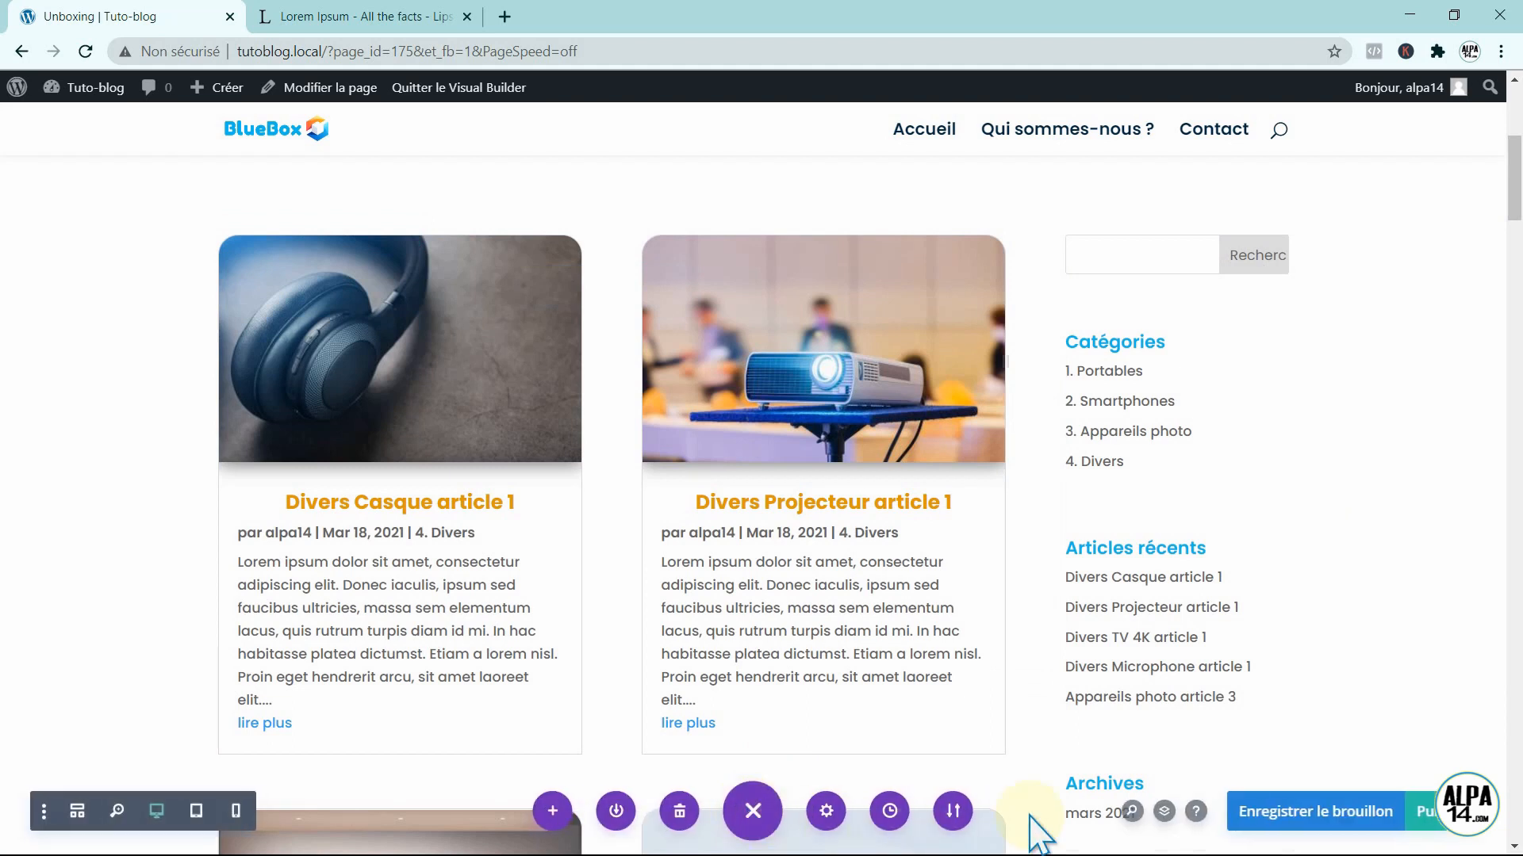
{"action": "left_click", "coordinate": [1326, 807]}
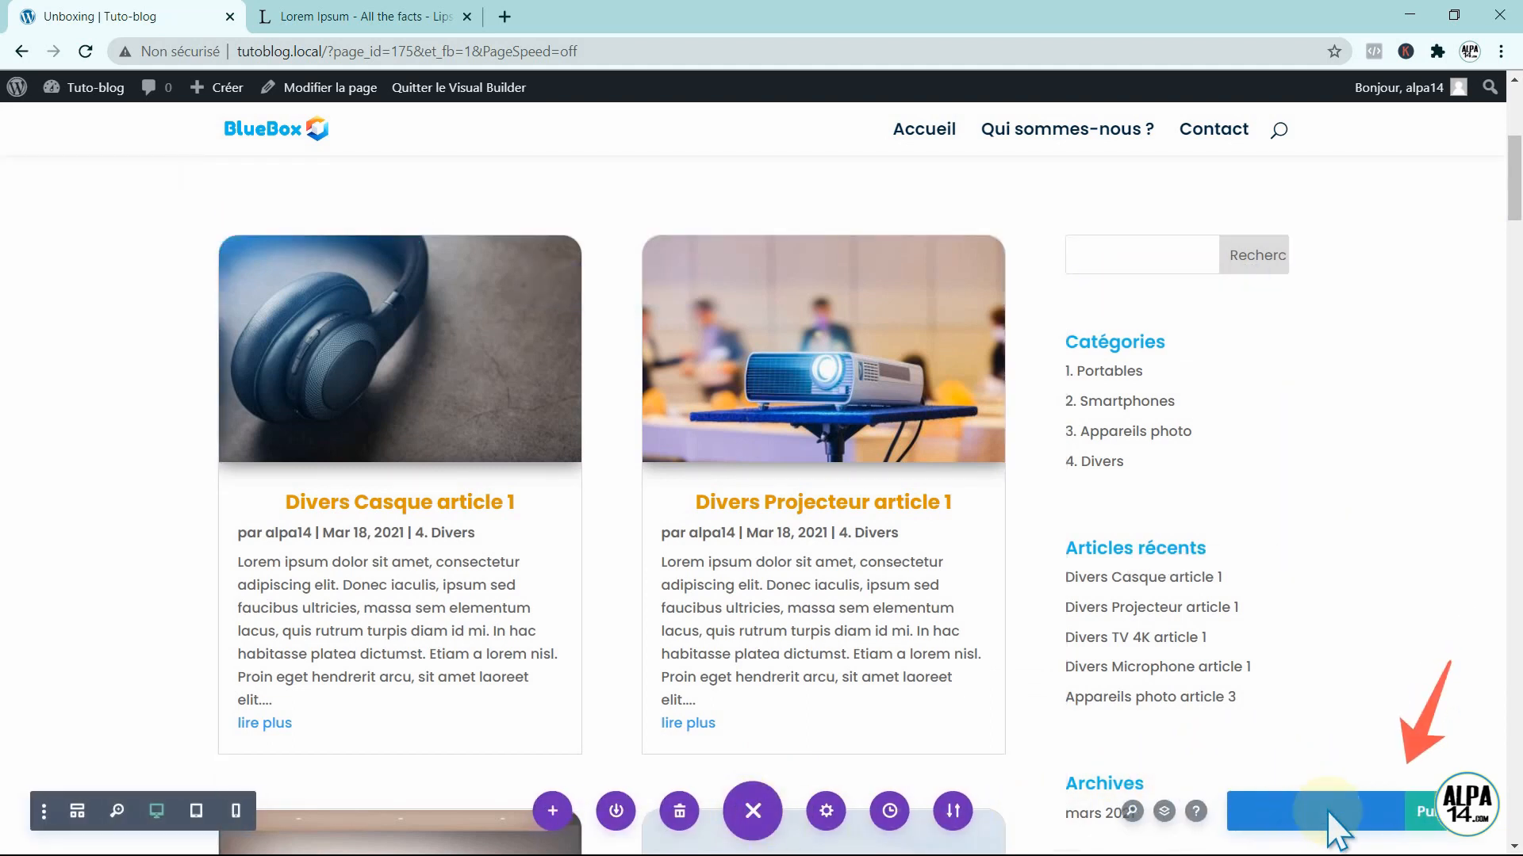
{"action": "left_click", "coordinate": [1426, 805]}
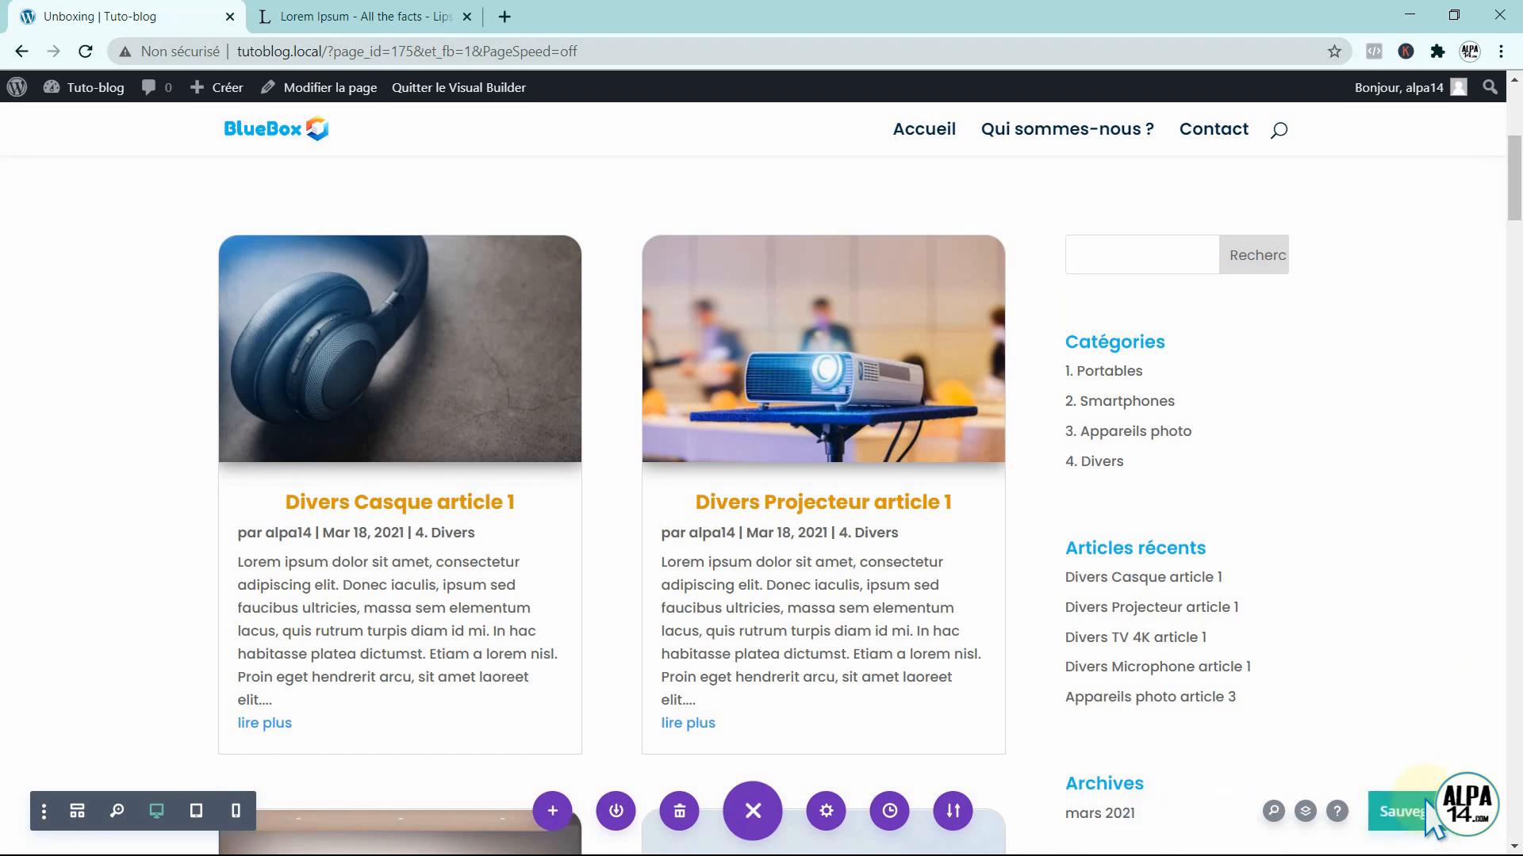
- Exit the Visual Builder and check the banner, article cards and sidebar on the published Unboxing page
{"action": "left_click", "coordinate": [454, 89]}
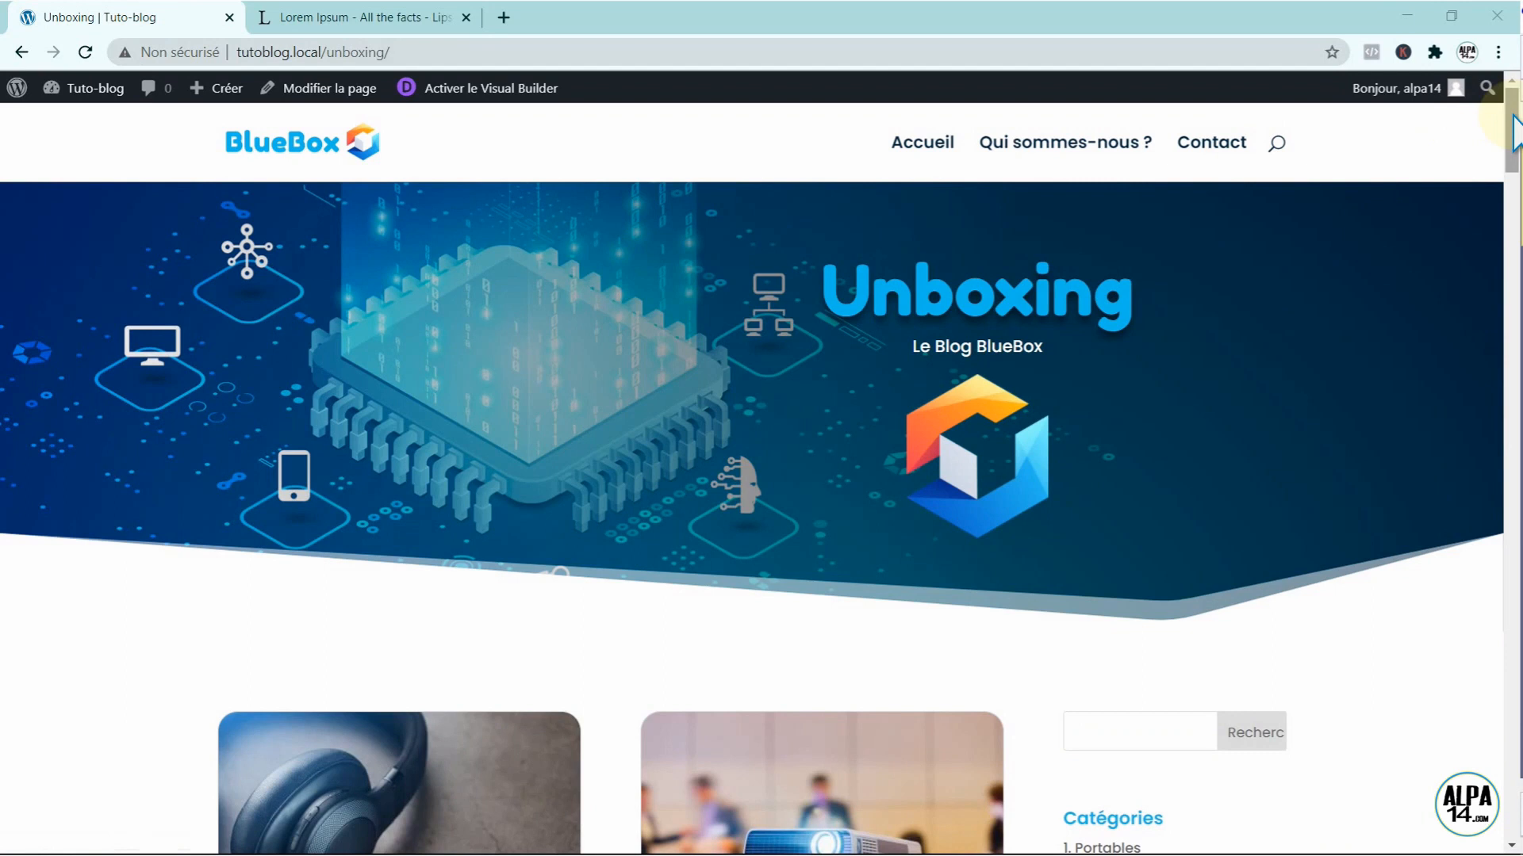
{"action": "left_click_drag", "start_coordinate": [1513, 126], "coordinate": [1513, 162]}
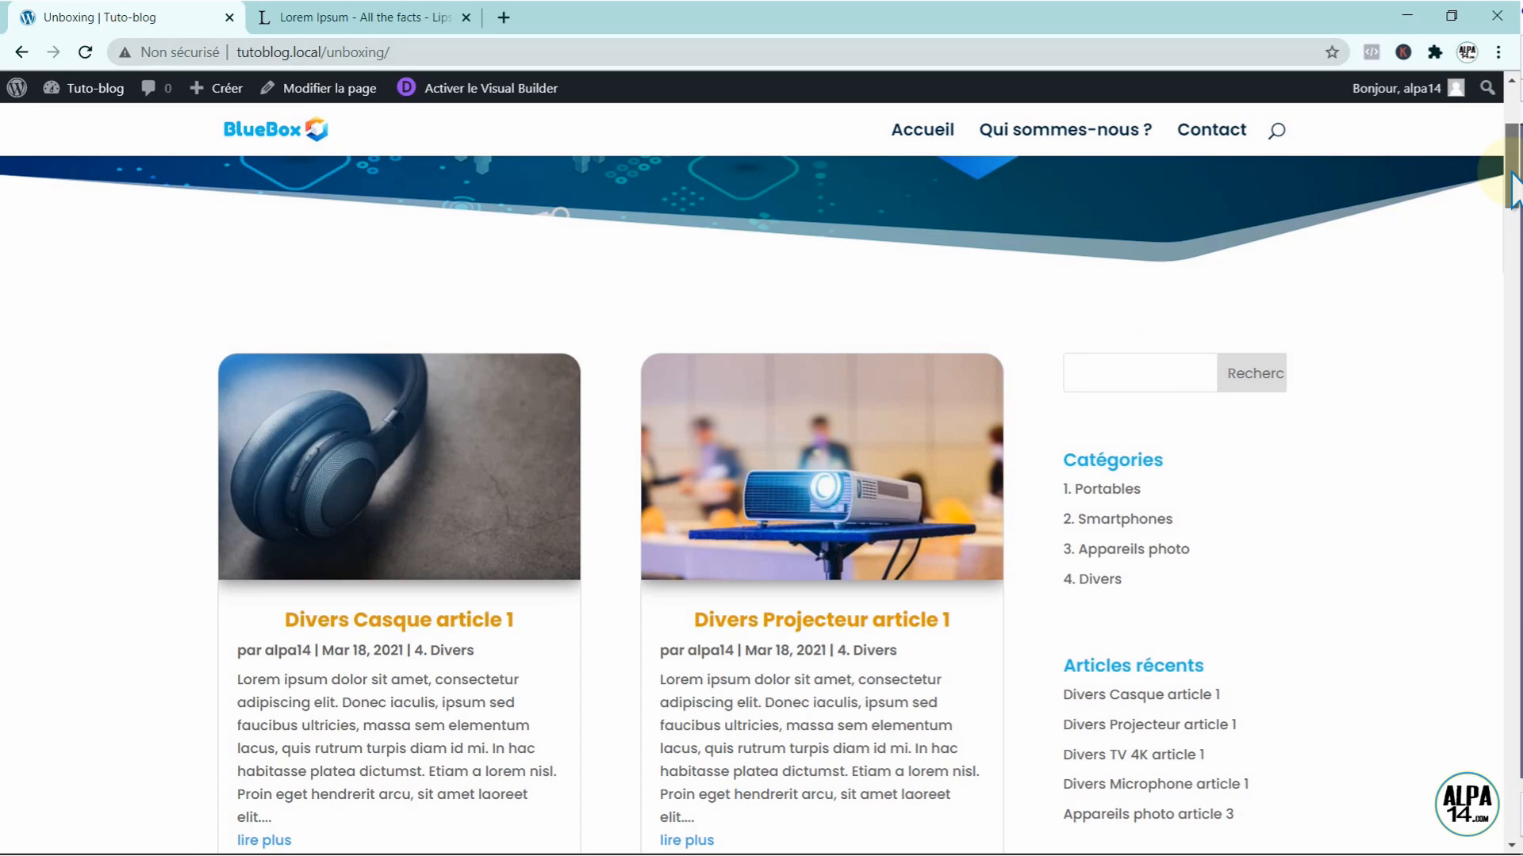
{"action": "left_click_drag", "start_coordinate": [1512, 190], "coordinate": [1513, 180]}
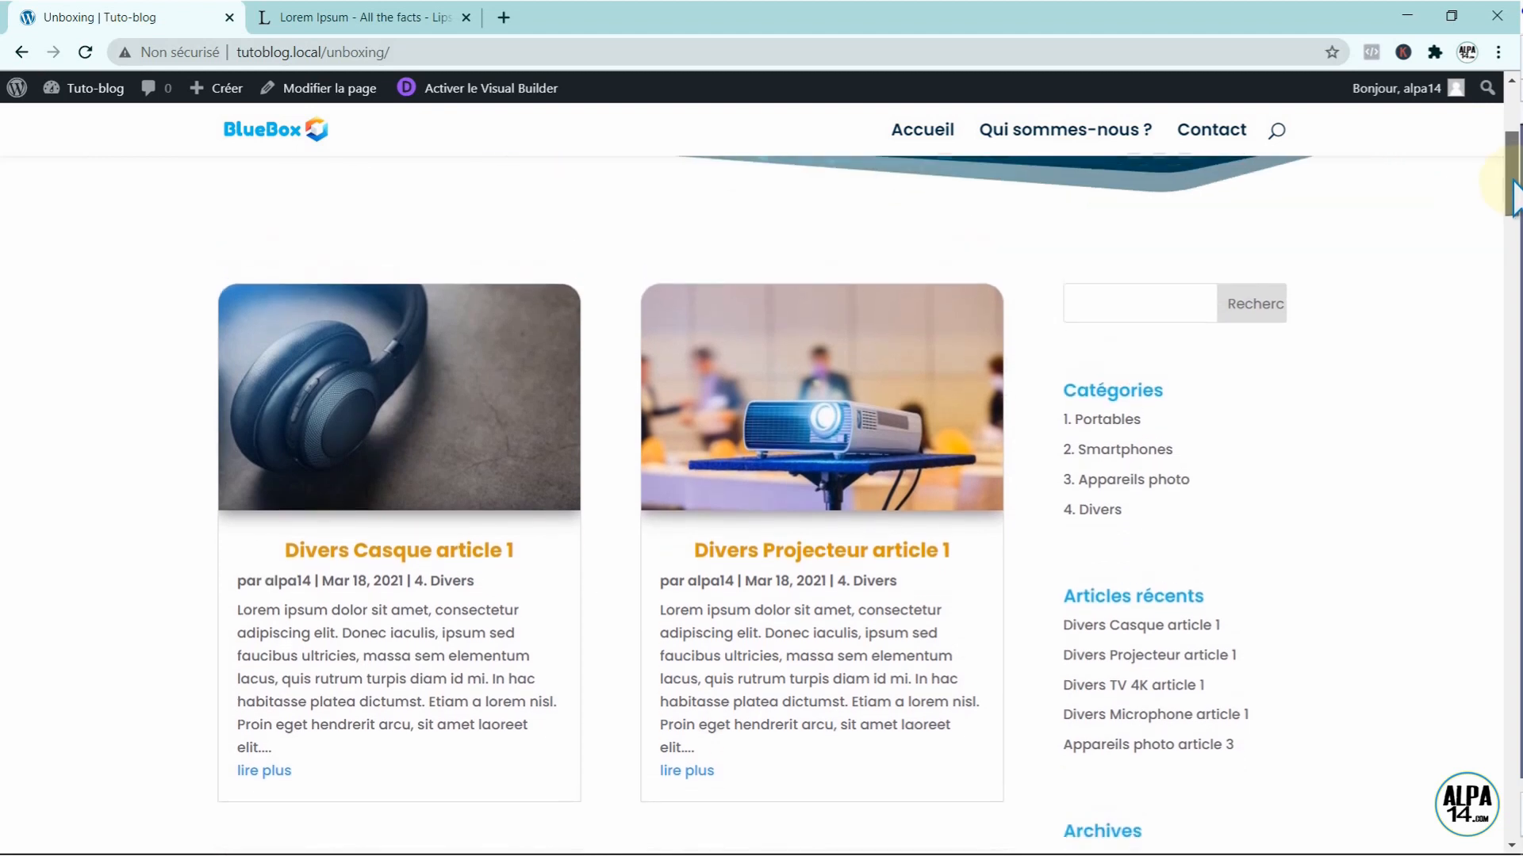
- Open the 1. Portables category from the Unboxing page's sidebar and look through its default archive layout
{"action": "left_click", "coordinate": [1102, 420]}
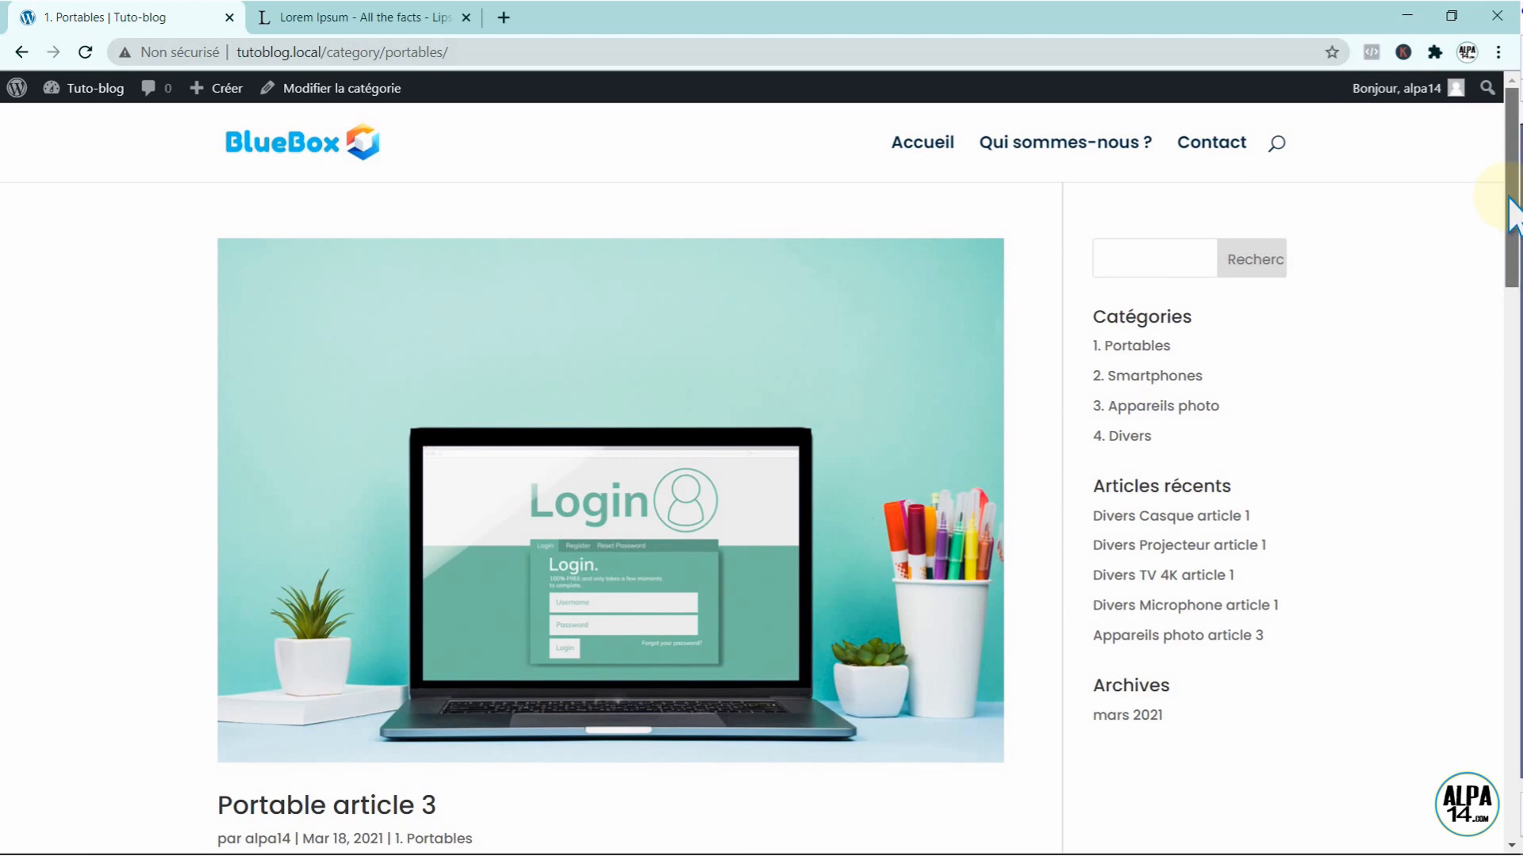
{"action": "left_click_drag", "start_coordinate": [1511, 214], "coordinate": [1510, 455]}
{"action": "scroll", "coordinate": [1511, 408], "scroll_direction": "up", "scroll_amount": 10}
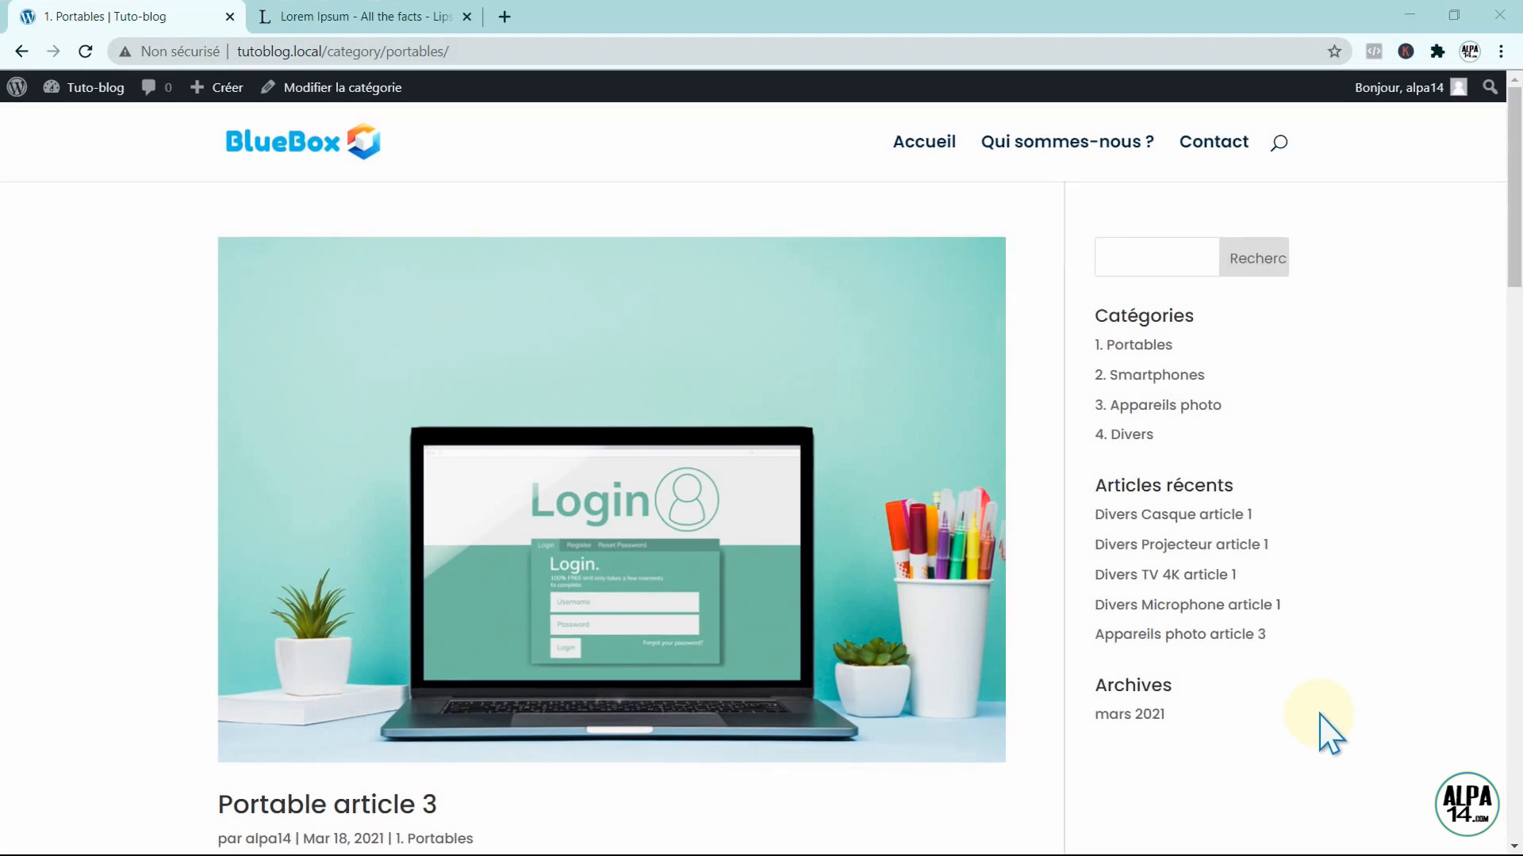
- Add the Unboxing page to Menu principal from the full list of site pages in the WordPress admin
{"action": "left_click", "coordinate": [14, 89]}
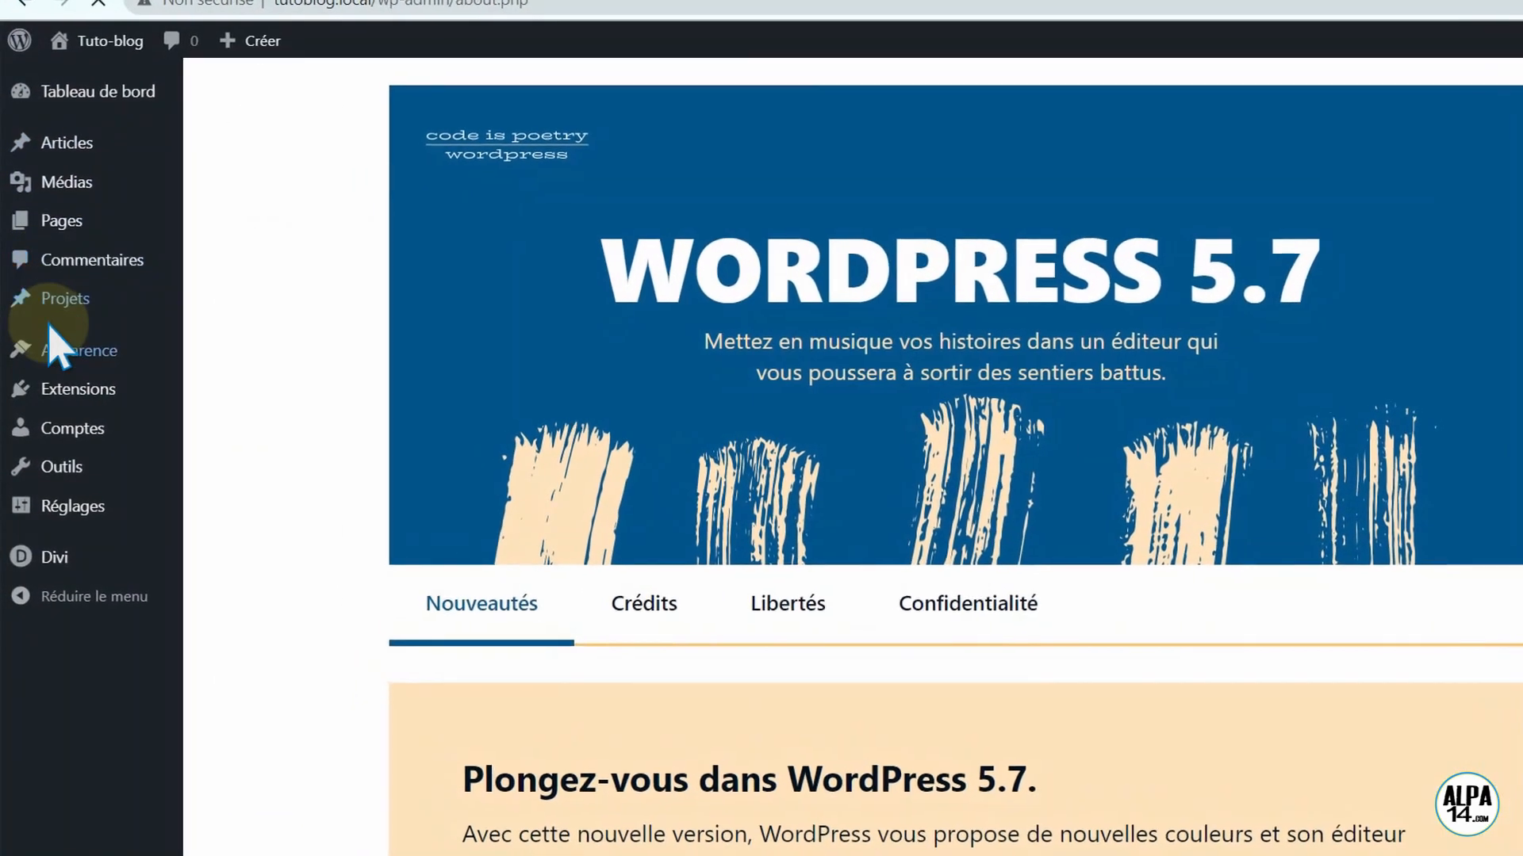
{"action": "mouse_move", "coordinate": [56, 352]}
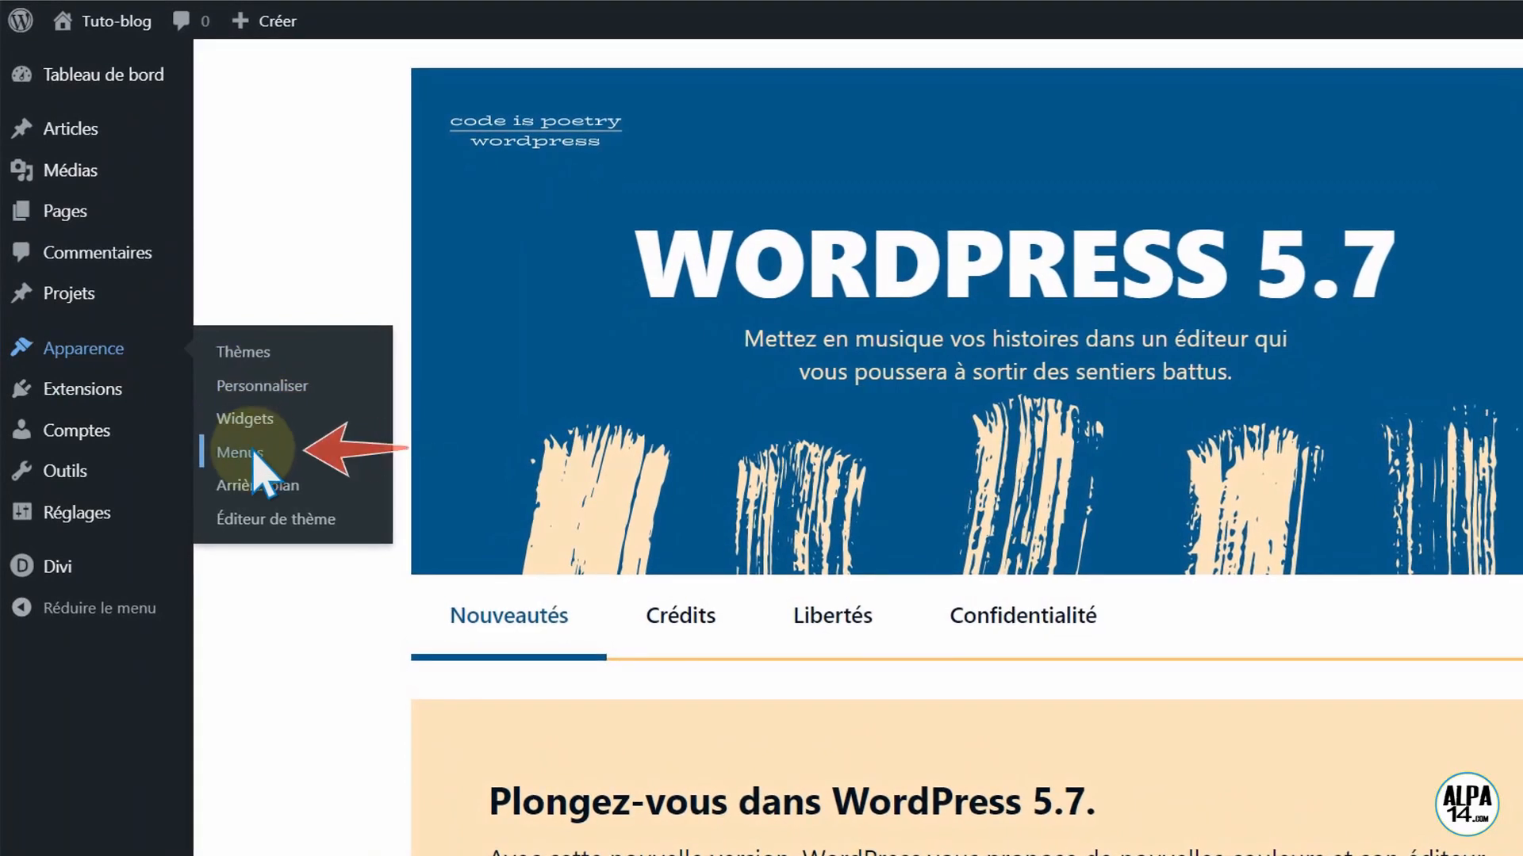
{"action": "left_click", "coordinate": [240, 453]}
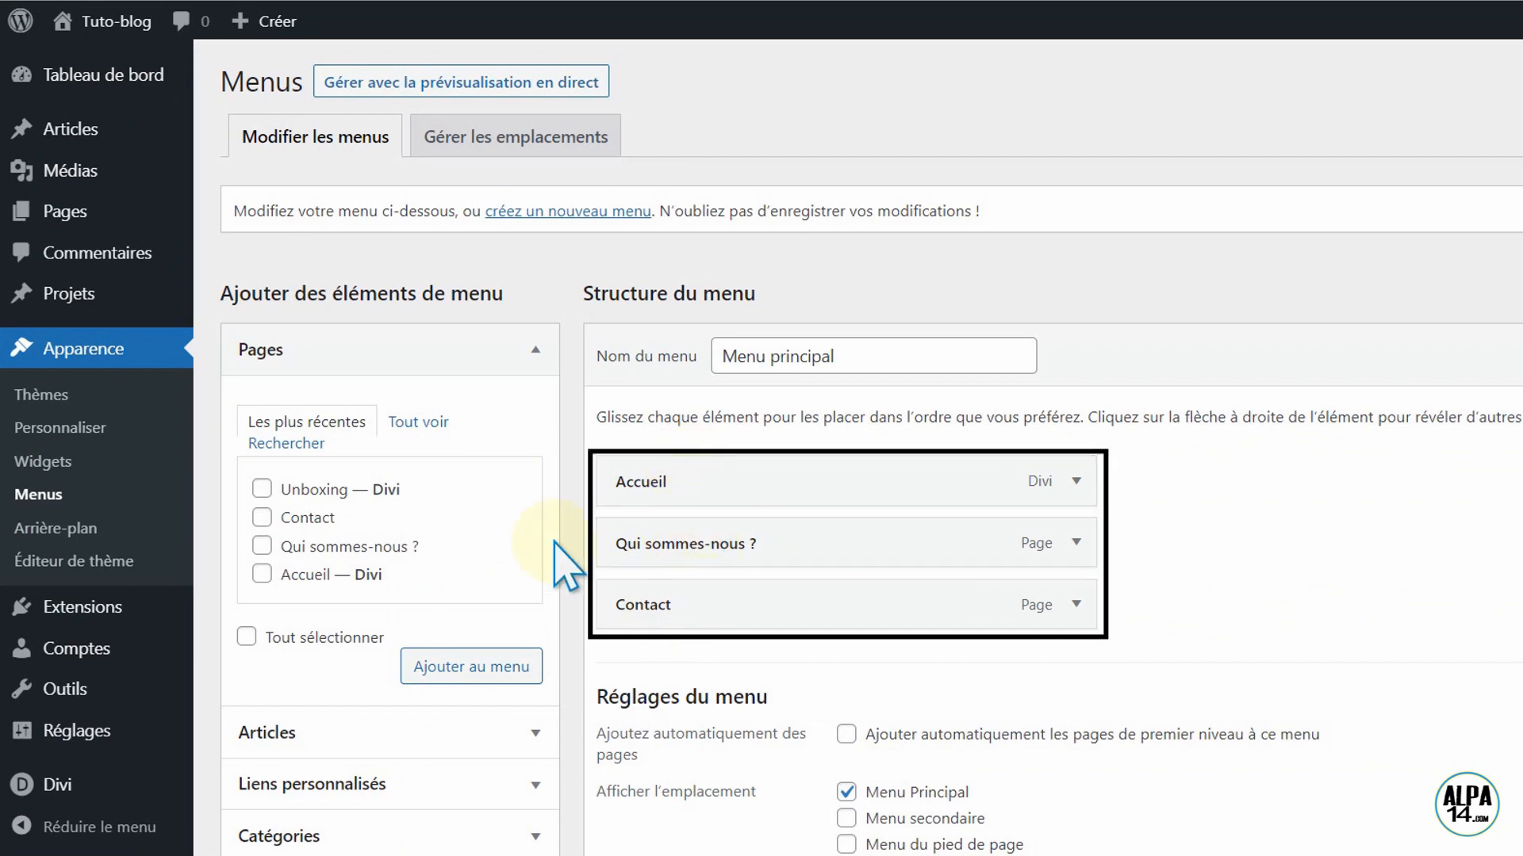
{"action": "left_click", "coordinate": [404, 424]}
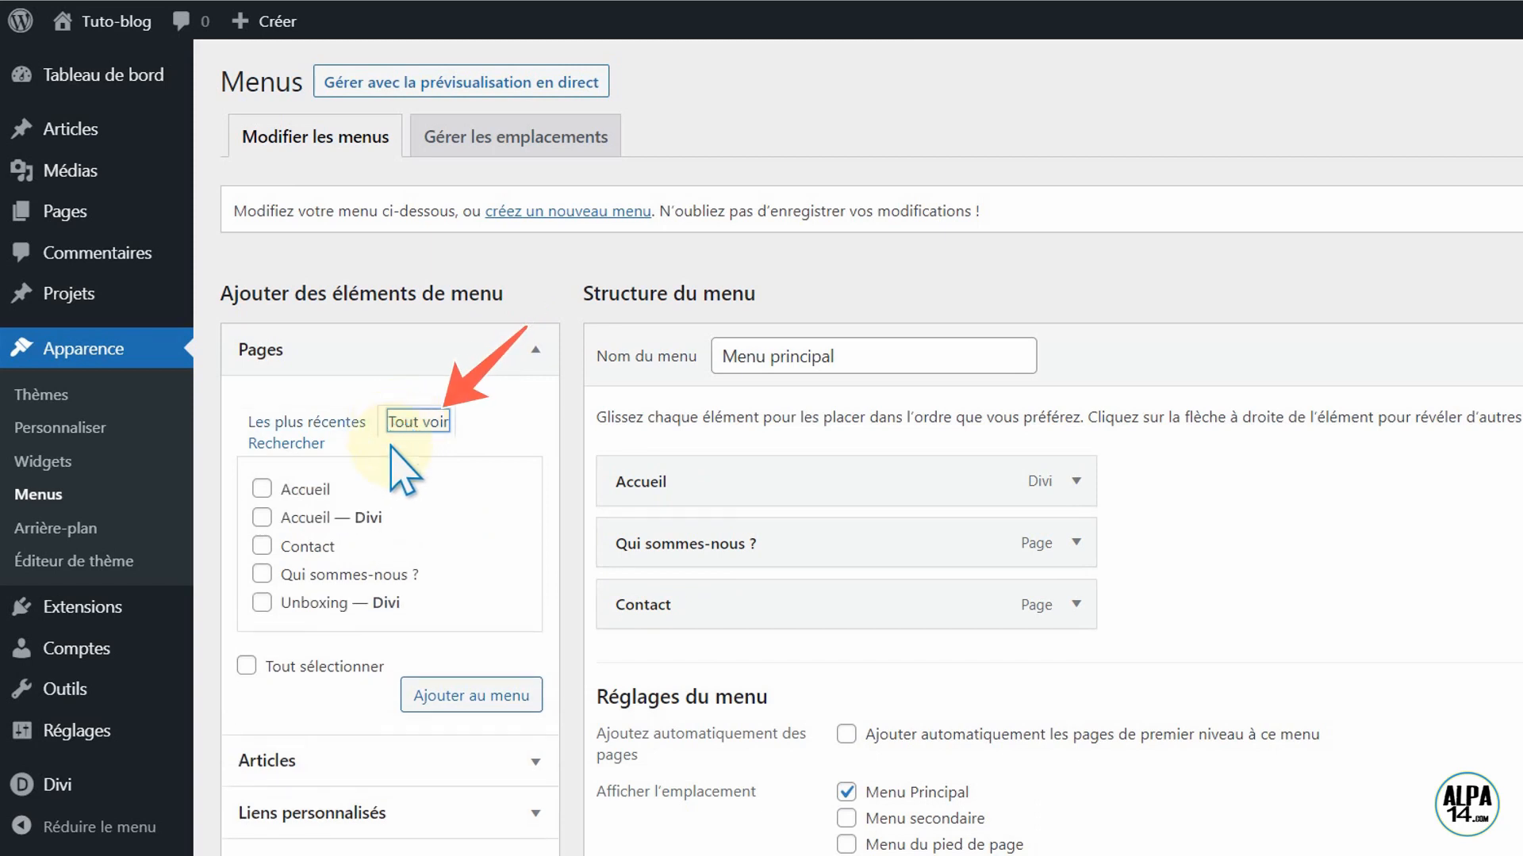
{"action": "left_click", "coordinate": [261, 602]}
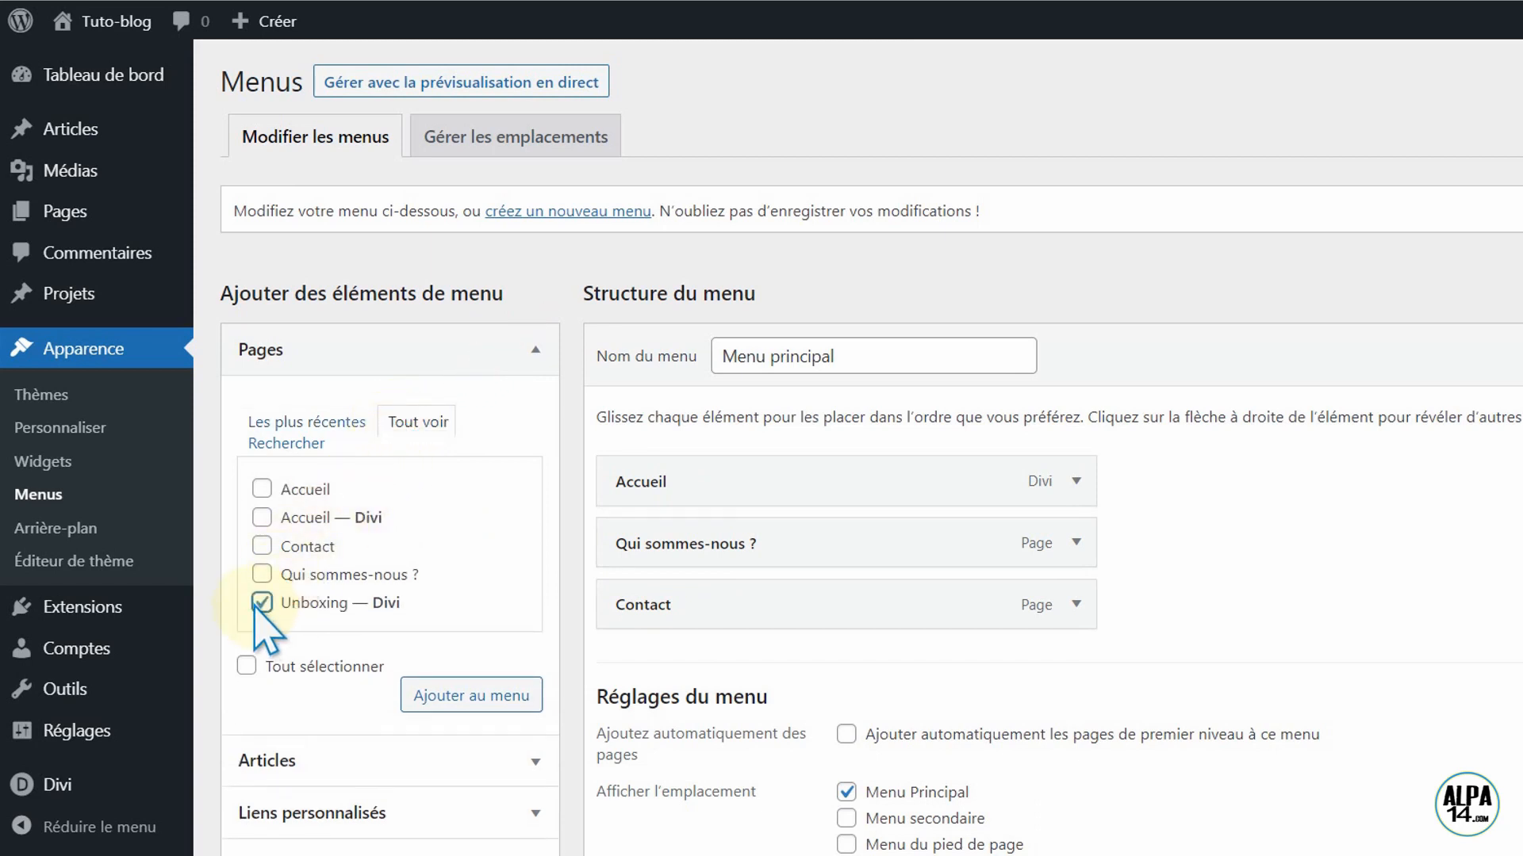
{"action": "left_click", "coordinate": [456, 697]}
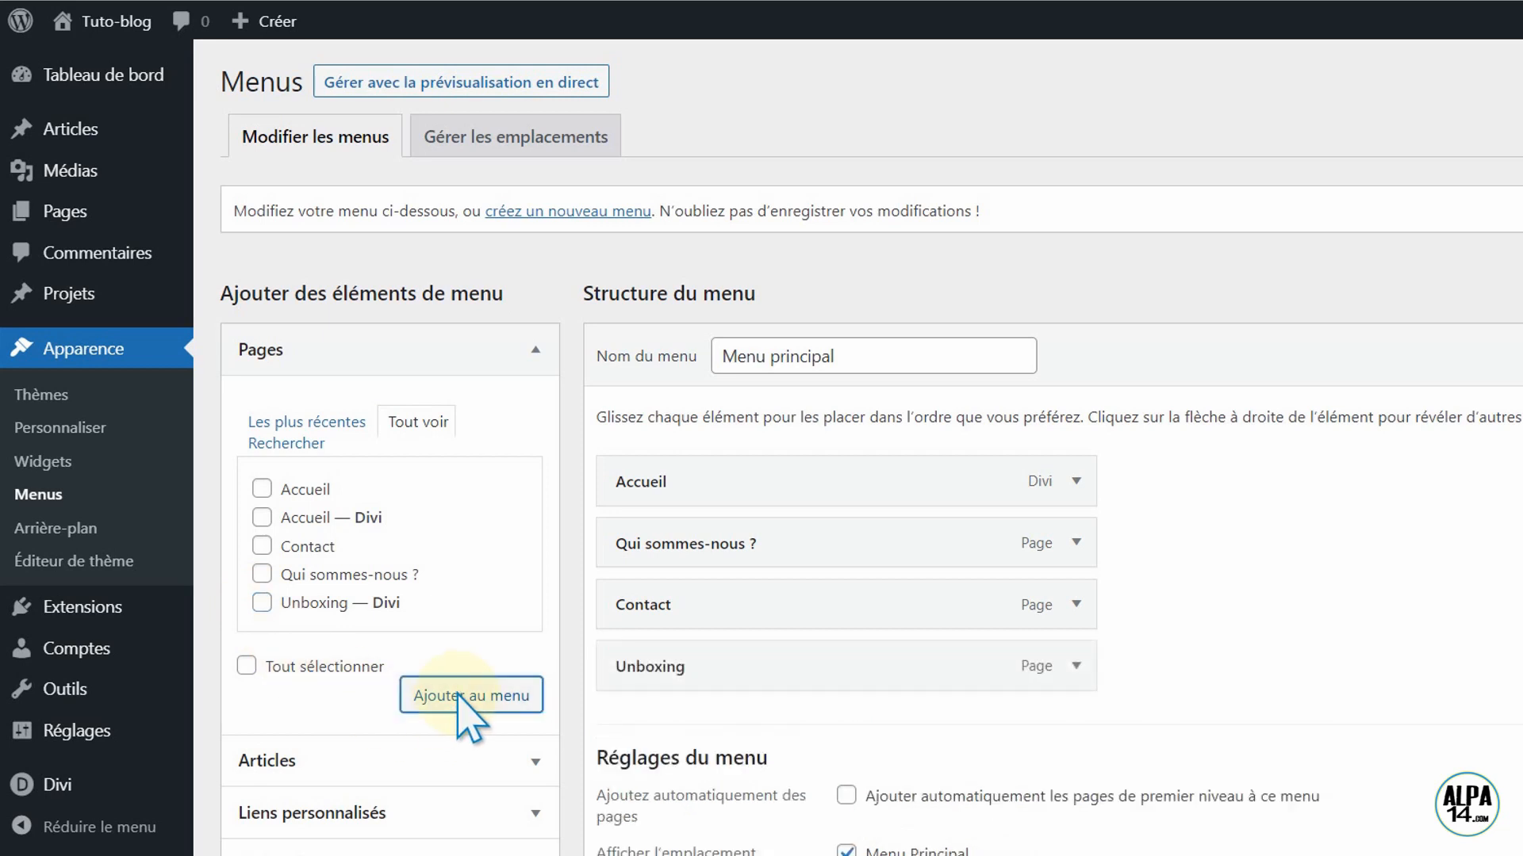
- Place the Unboxing item between Accueil and Qui sommes-nous ? in the menu structure and save the menu
{"action": "left_click_drag", "start_coordinate": [695, 656], "coordinate": [697, 524]}
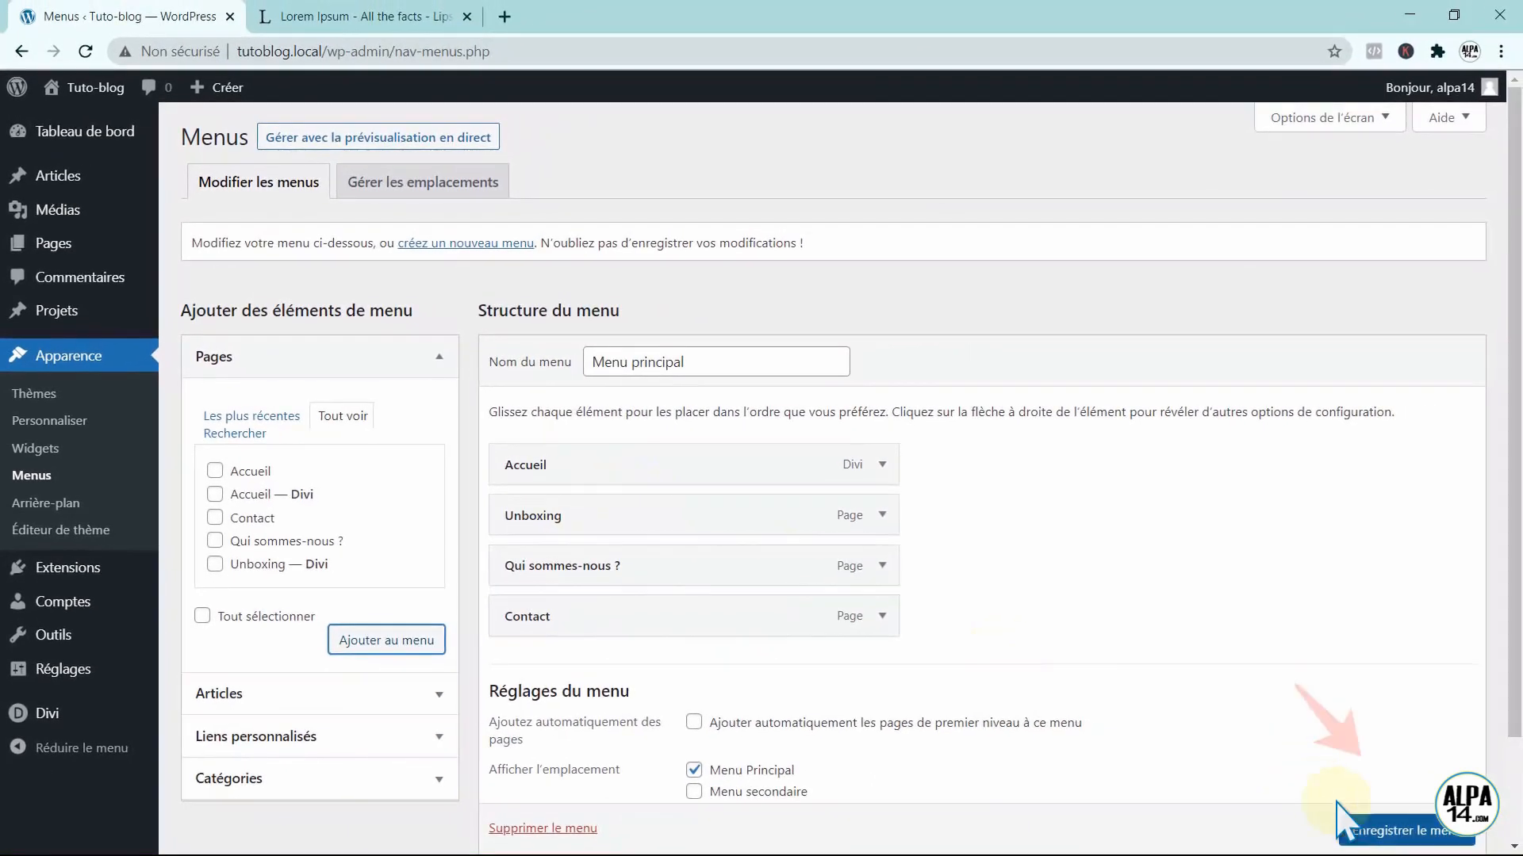
{"action": "left_click", "coordinate": [1400, 835]}
{"action": "left_click", "coordinate": [1398, 810]}
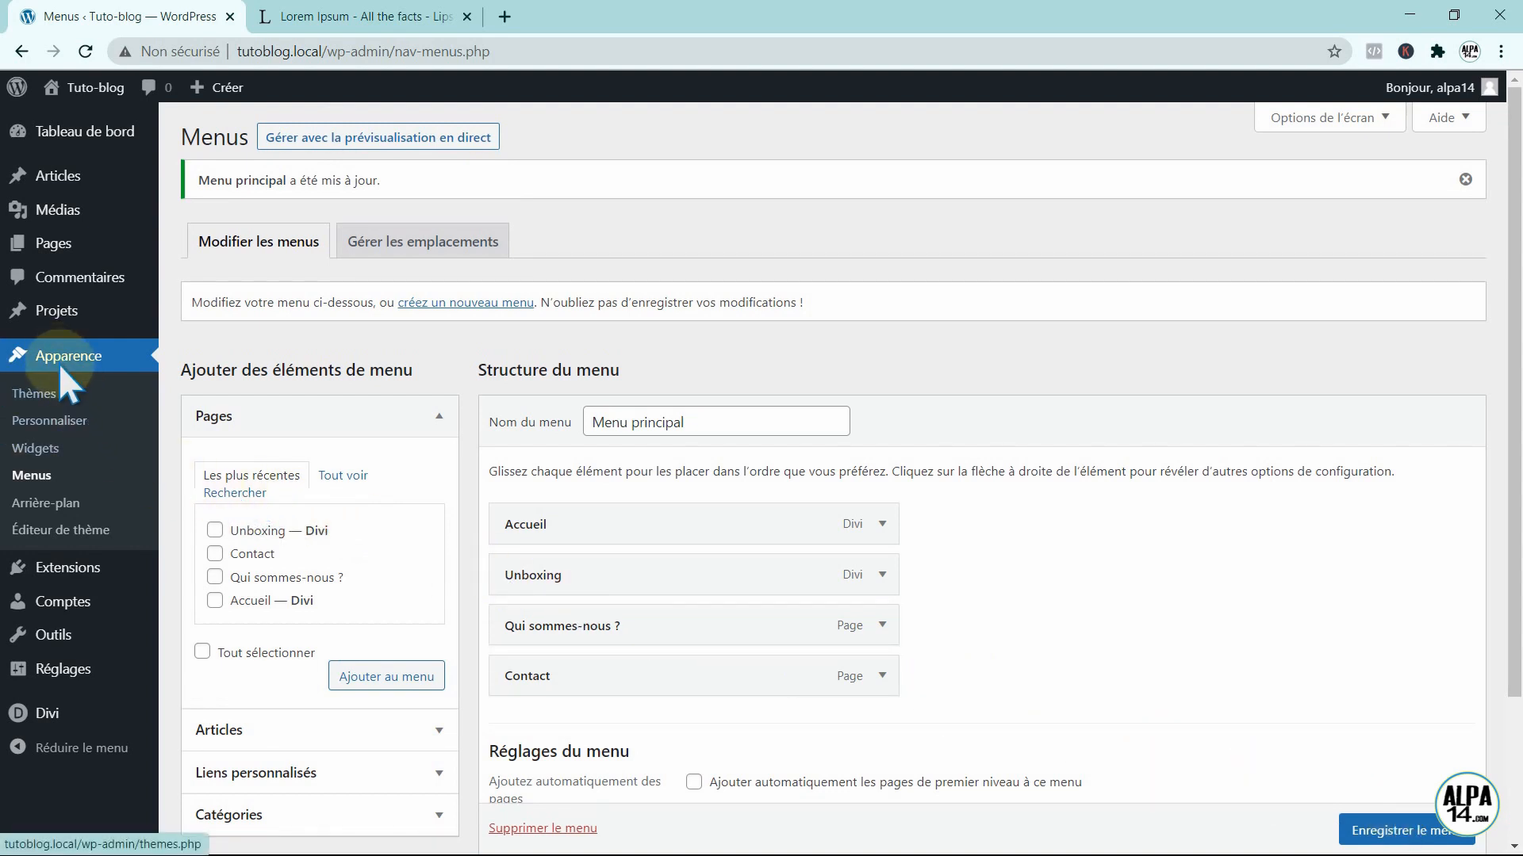
- Remove the Rechercher and Archives widgets from the Barre latérale widget area
{"action": "left_click", "coordinate": [34, 449]}
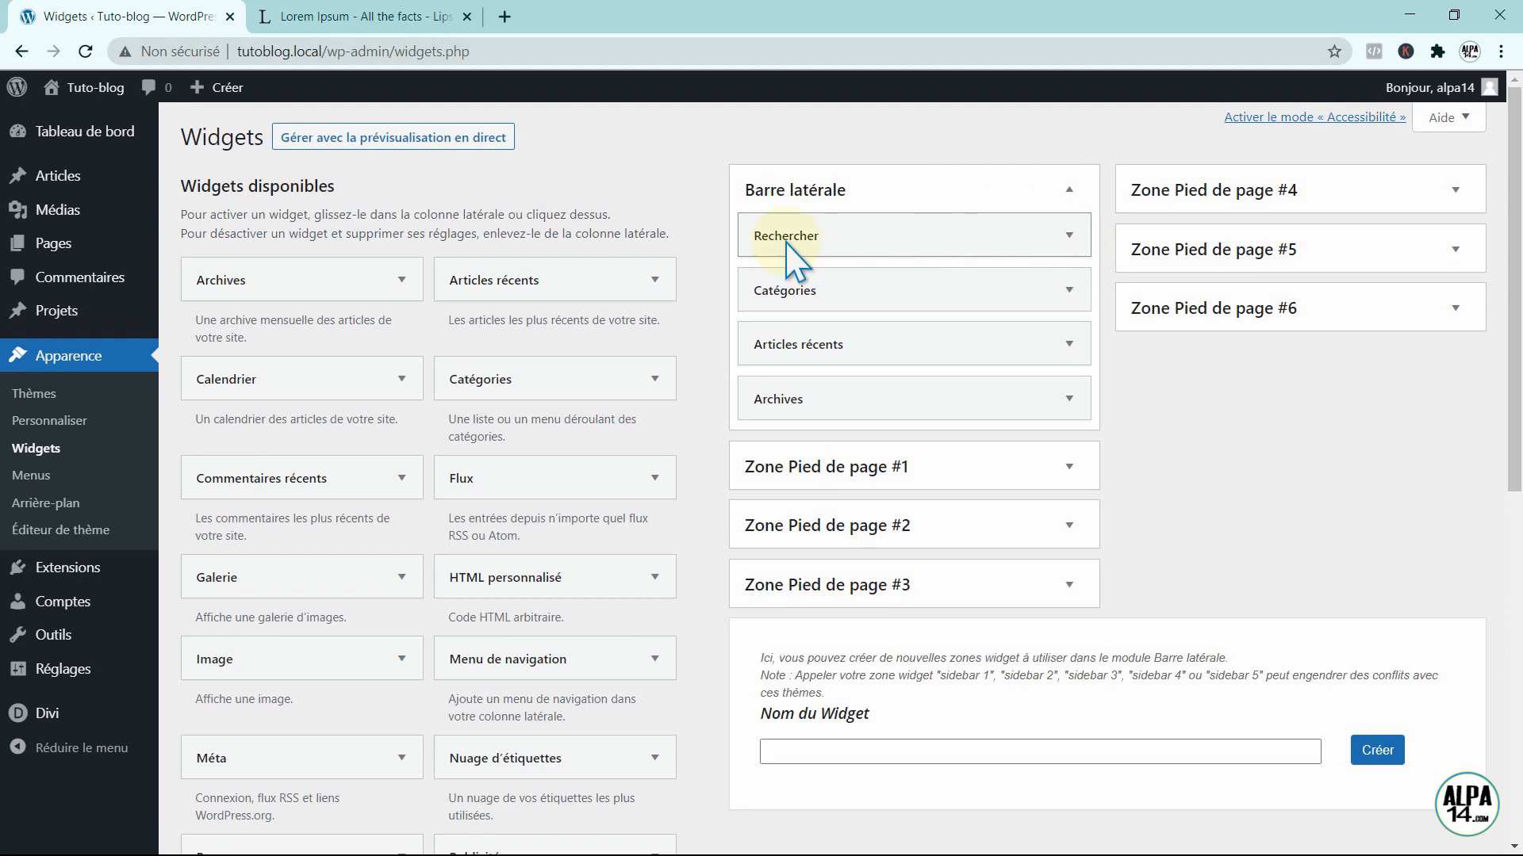
{"action": "left_click", "coordinate": [1068, 236]}
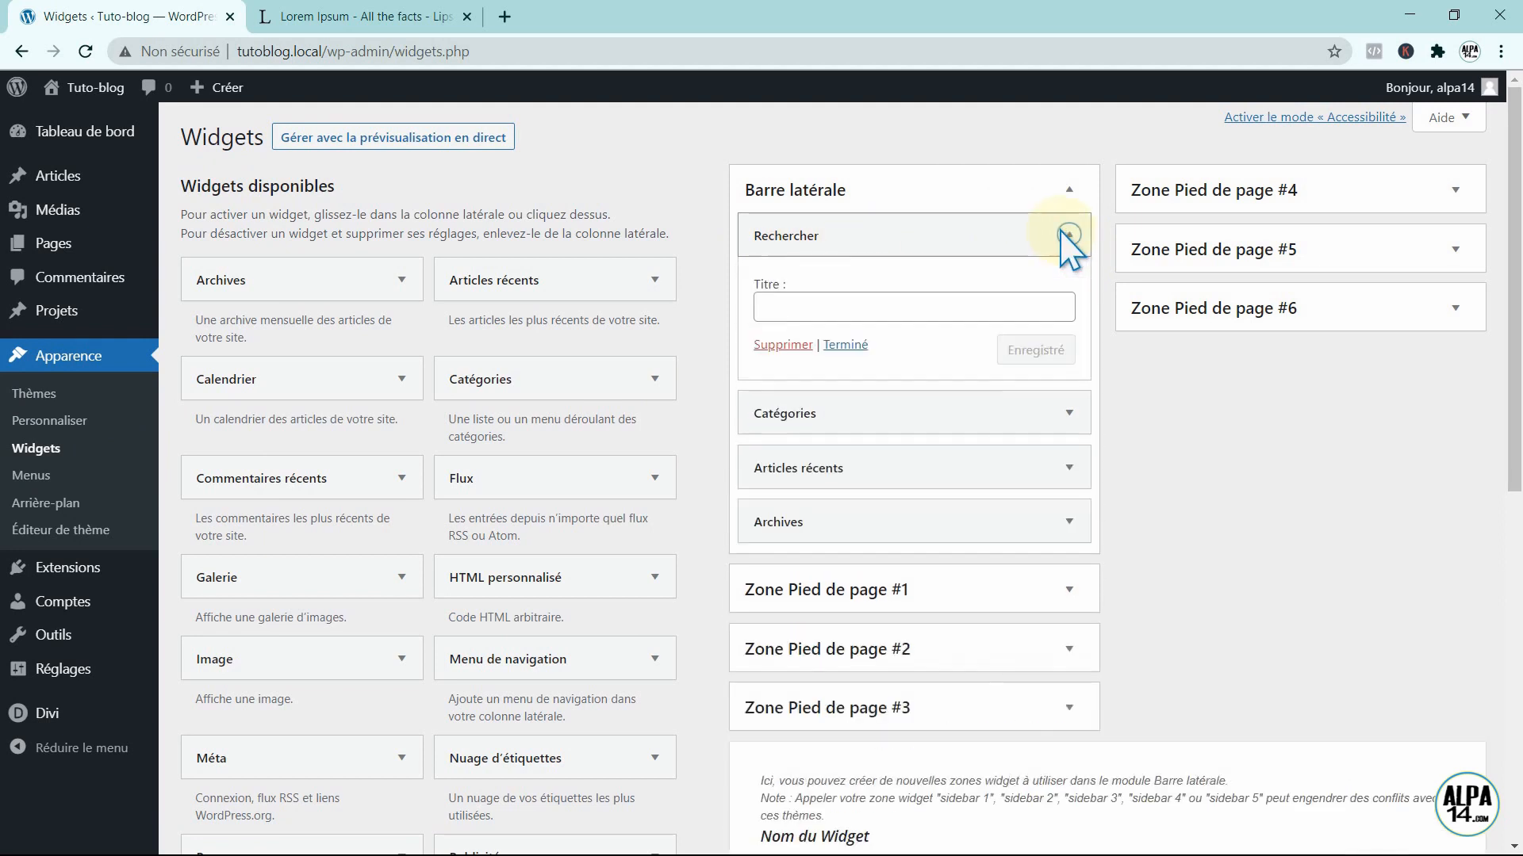
{"action": "left_click", "coordinate": [777, 344]}
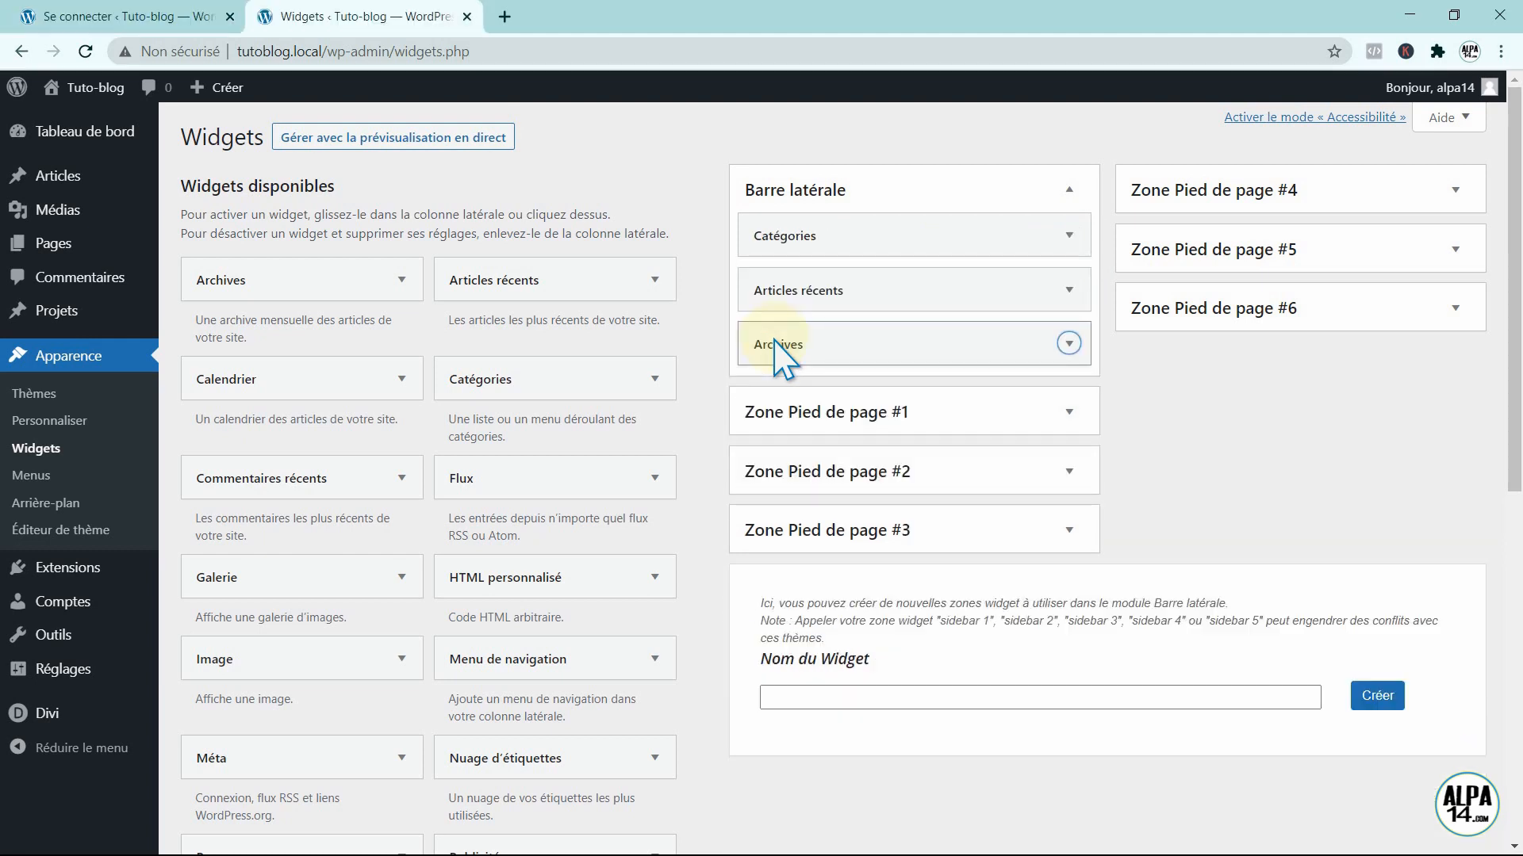
{"action": "left_click", "coordinate": [1067, 345]}
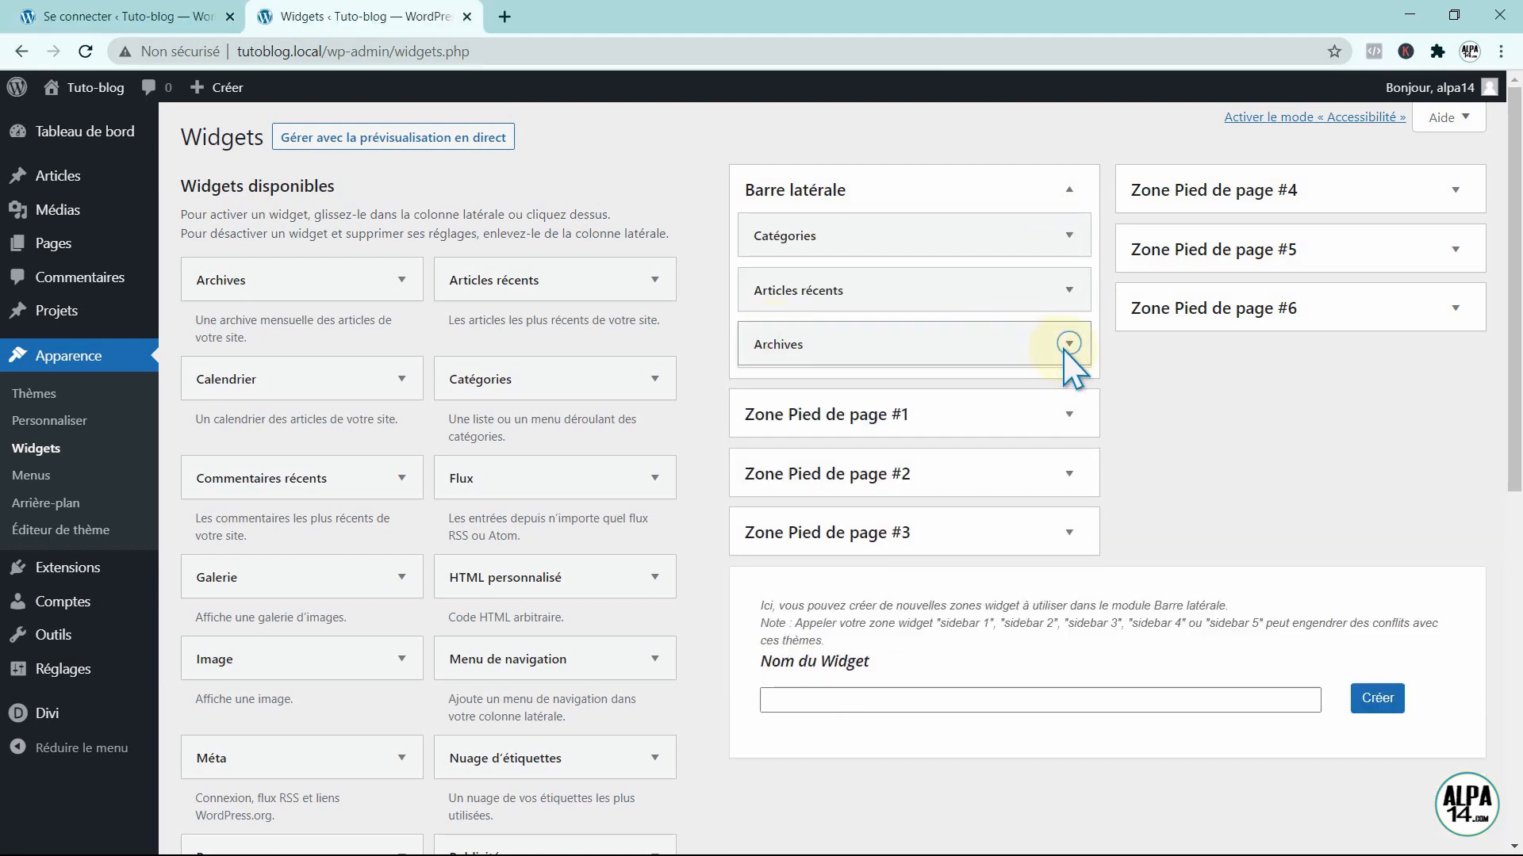
{"action": "left_click", "coordinate": [783, 510]}
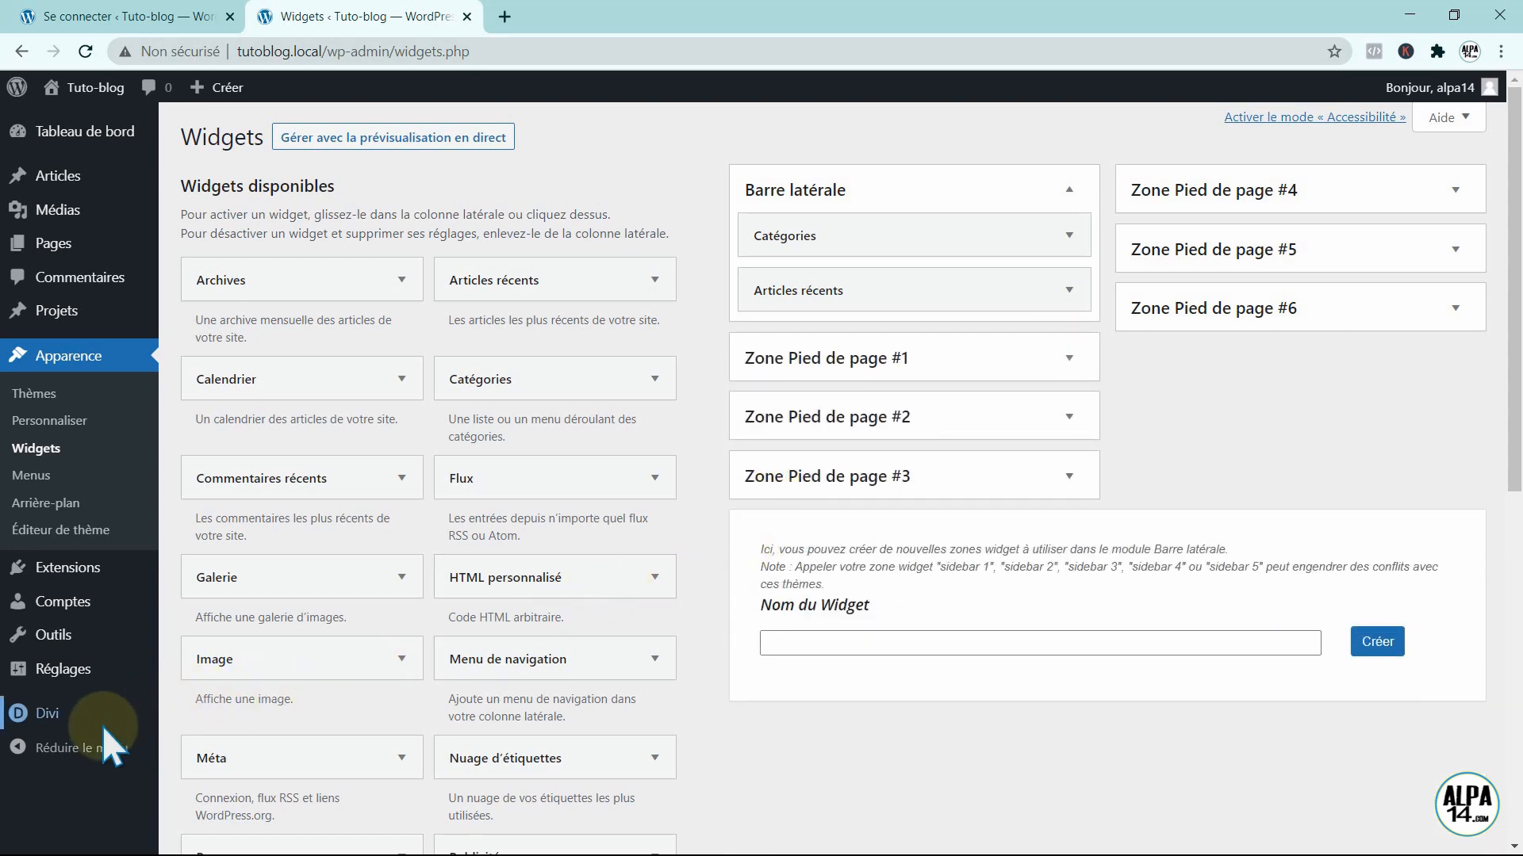
- Open the Divi theme customizer and examine the sidebar's Catégories widget settings and the widgets available to add
{"action": "mouse_move", "coordinate": [70, 712]}
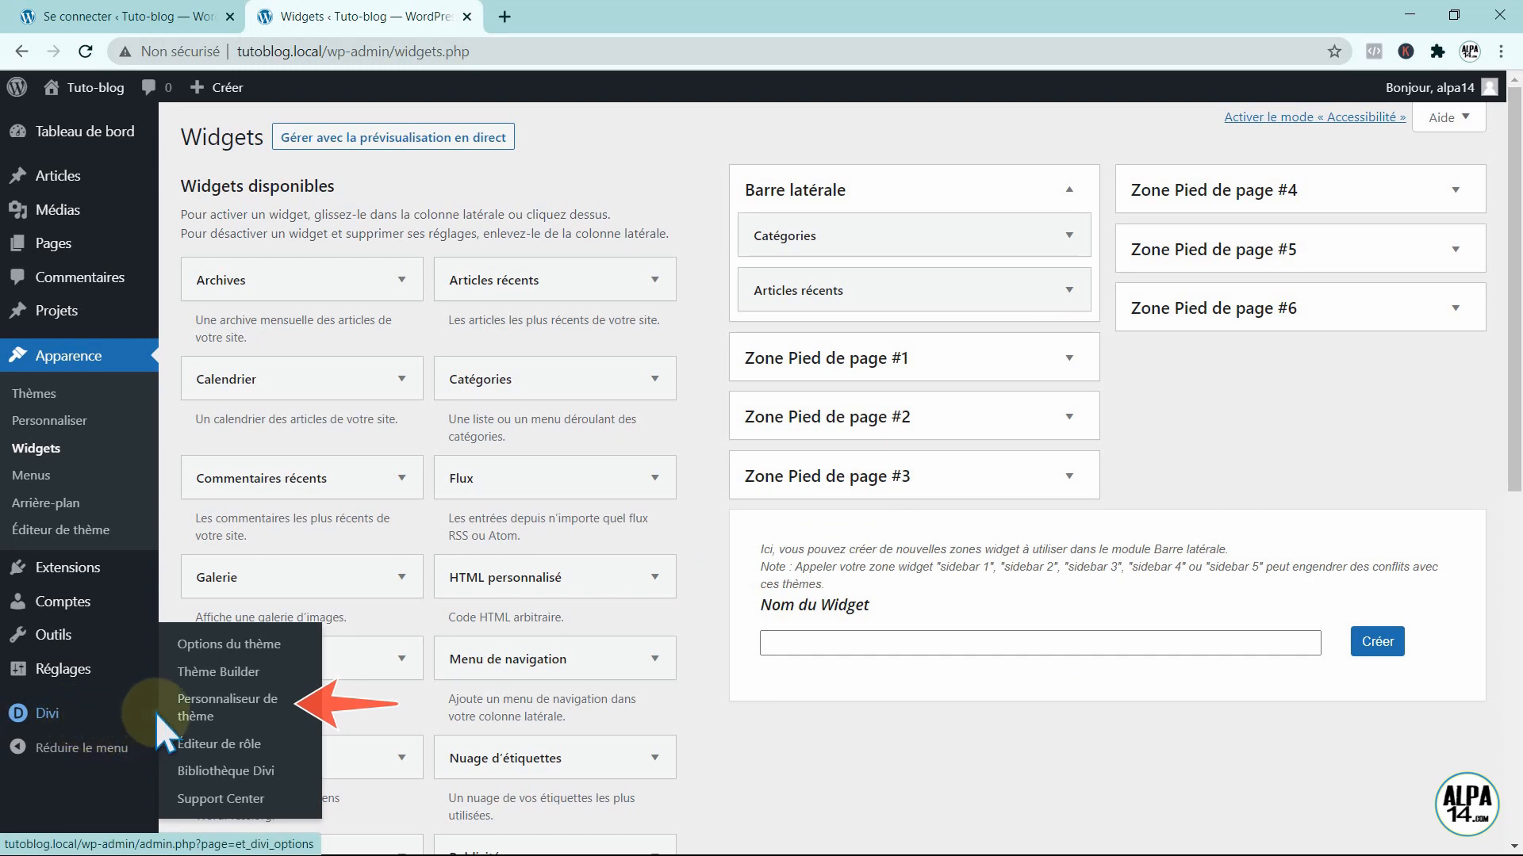
{"action": "left_click", "coordinate": [201, 697]}
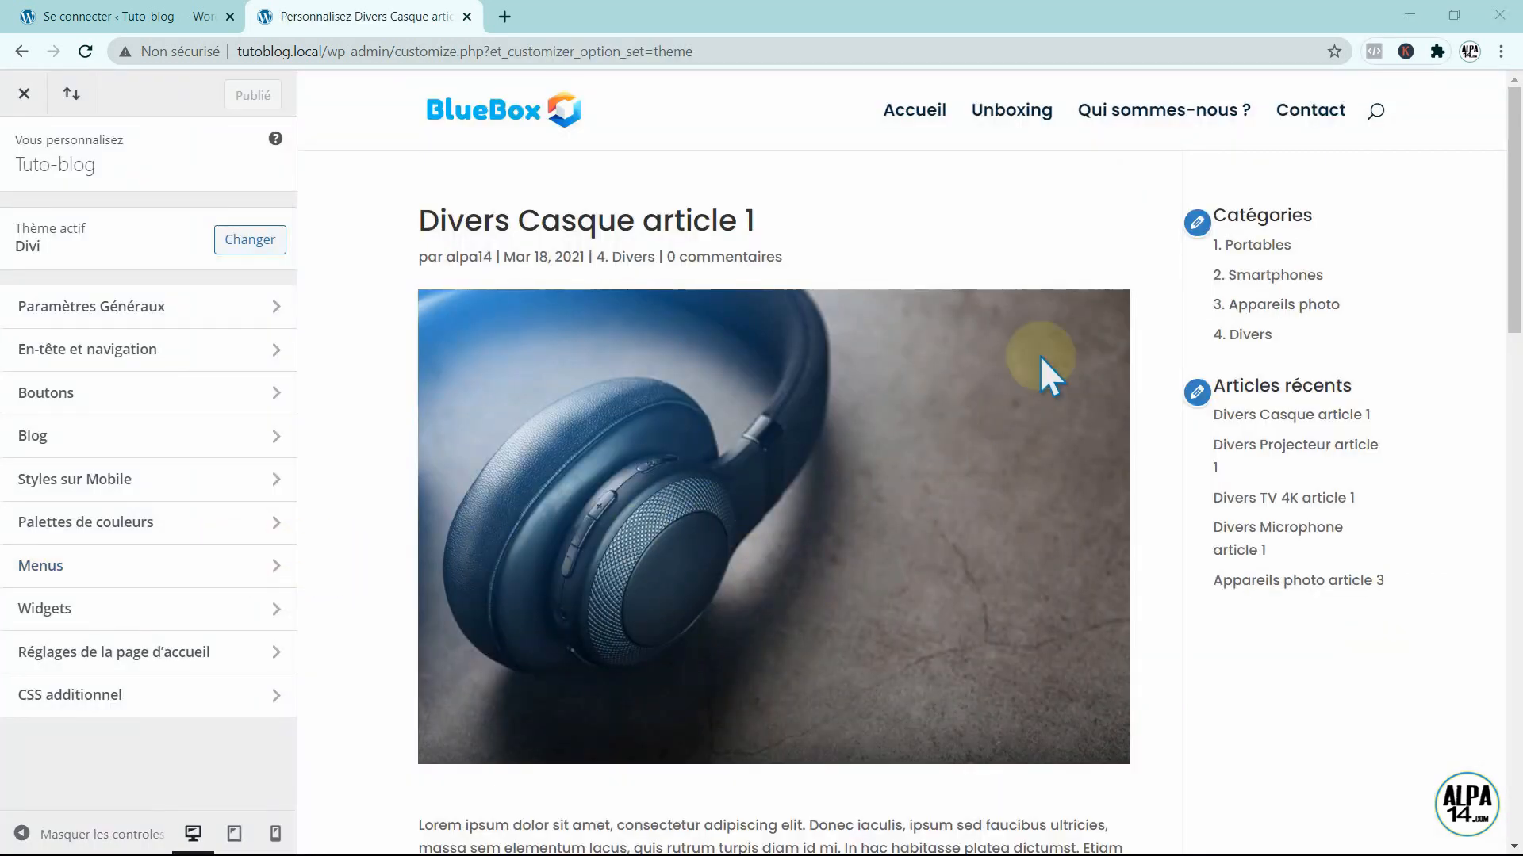
{"action": "left_click", "coordinate": [1192, 225]}
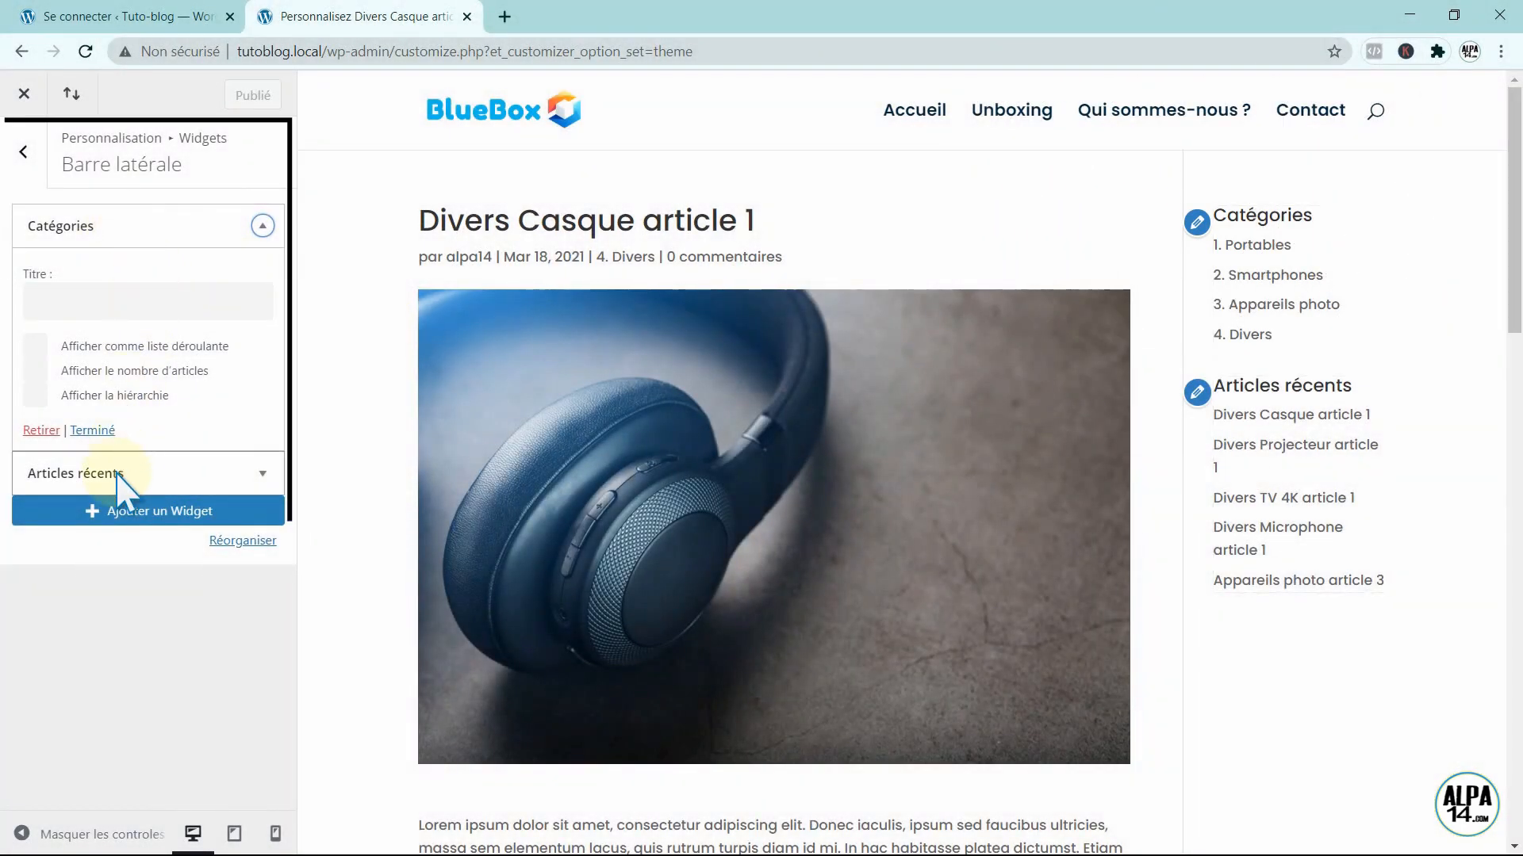
{"action": "mouse_move", "coordinate": [119, 476]}
{"action": "left_mouse_down"}
{"action": "mouse_move", "coordinate": [153, 333]}
{"action": "mouse_move", "coordinate": [120, 475]}
{"action": "left_mouse_up"}
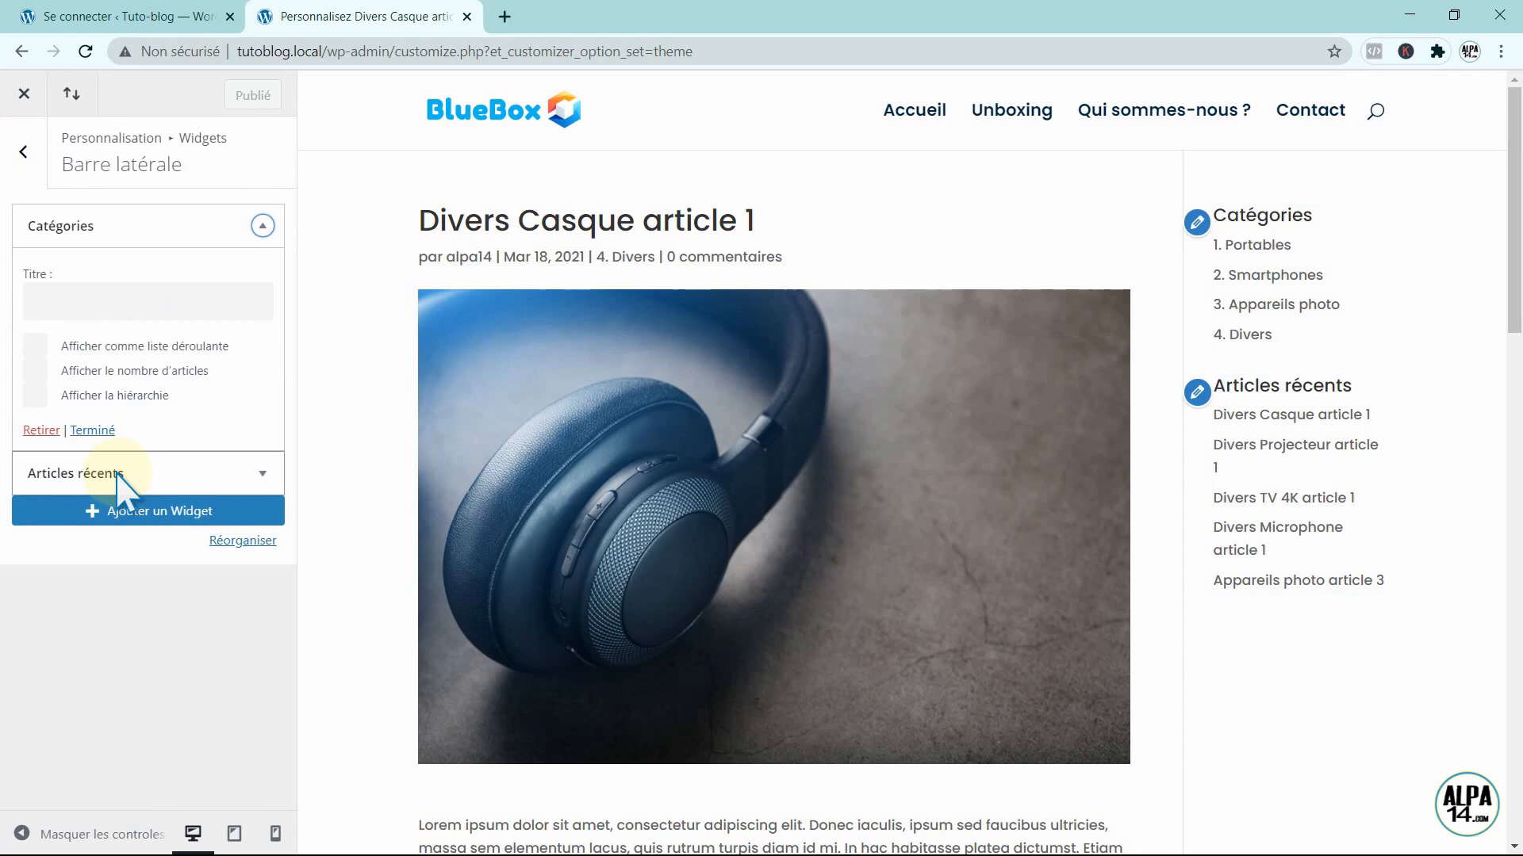
{"action": "left_click", "coordinate": [141, 516]}
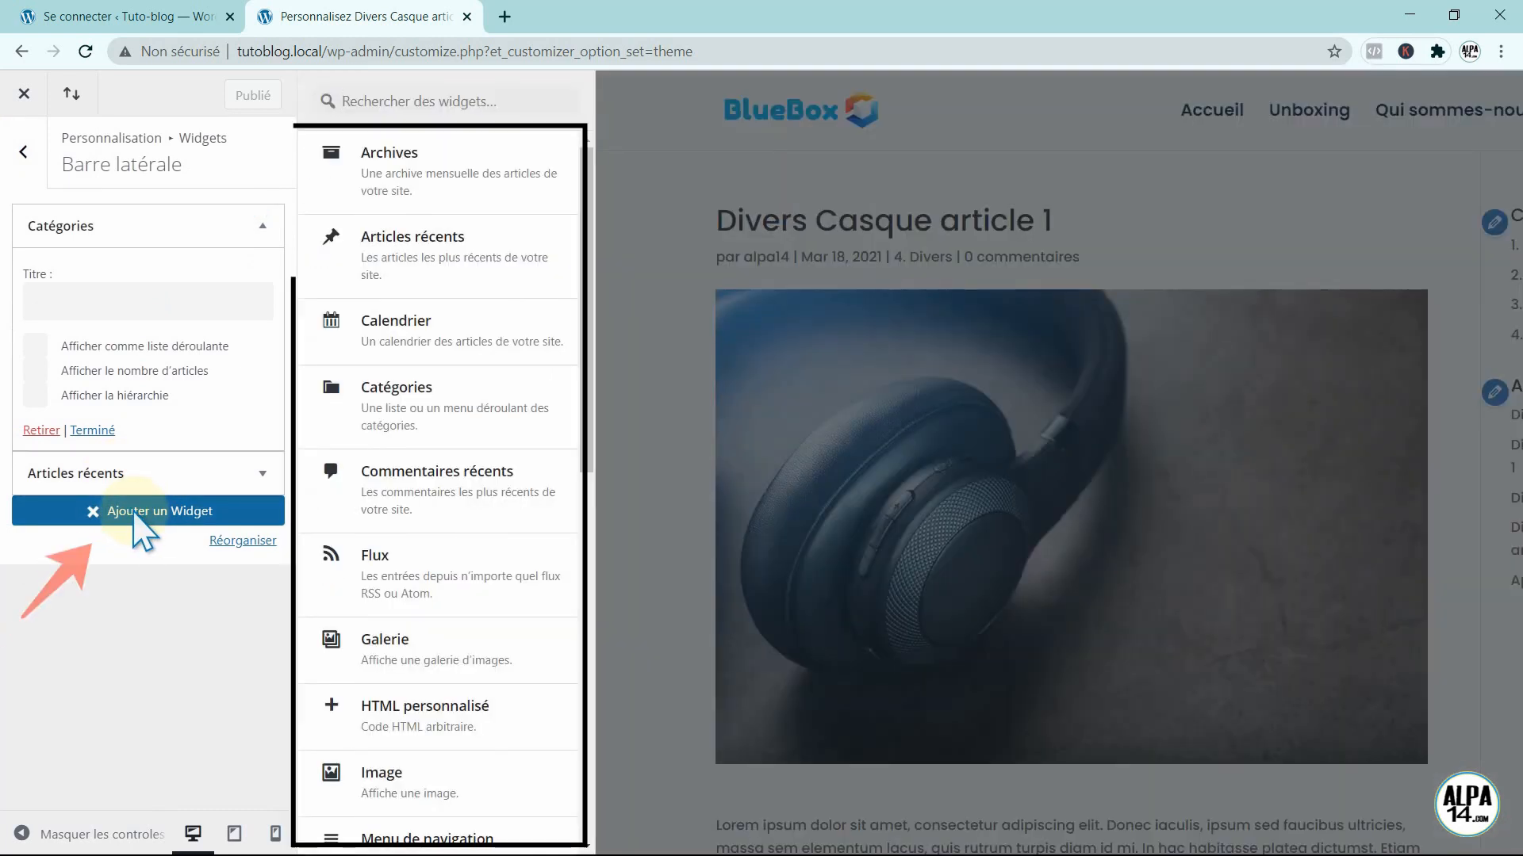
{"action": "left_click_drag", "start_coordinate": [586, 409], "coordinate": [581, 684]}
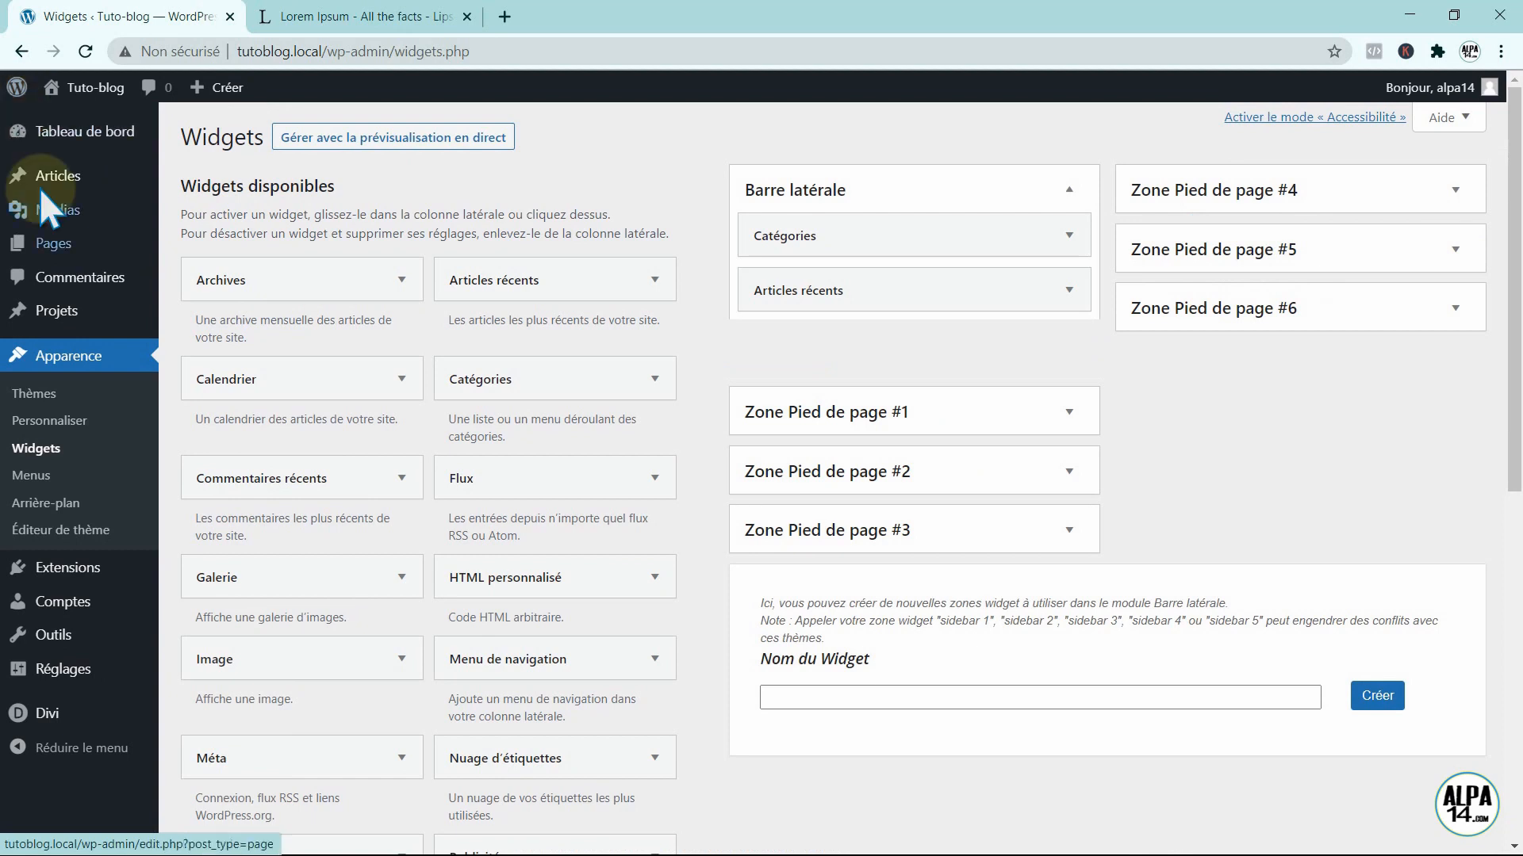
- In the reading settings, use the static page Accueil as homepage, leave Page des articles on — Sélectionner —, and save
{"action": "mouse_move", "coordinate": [31, 679]}
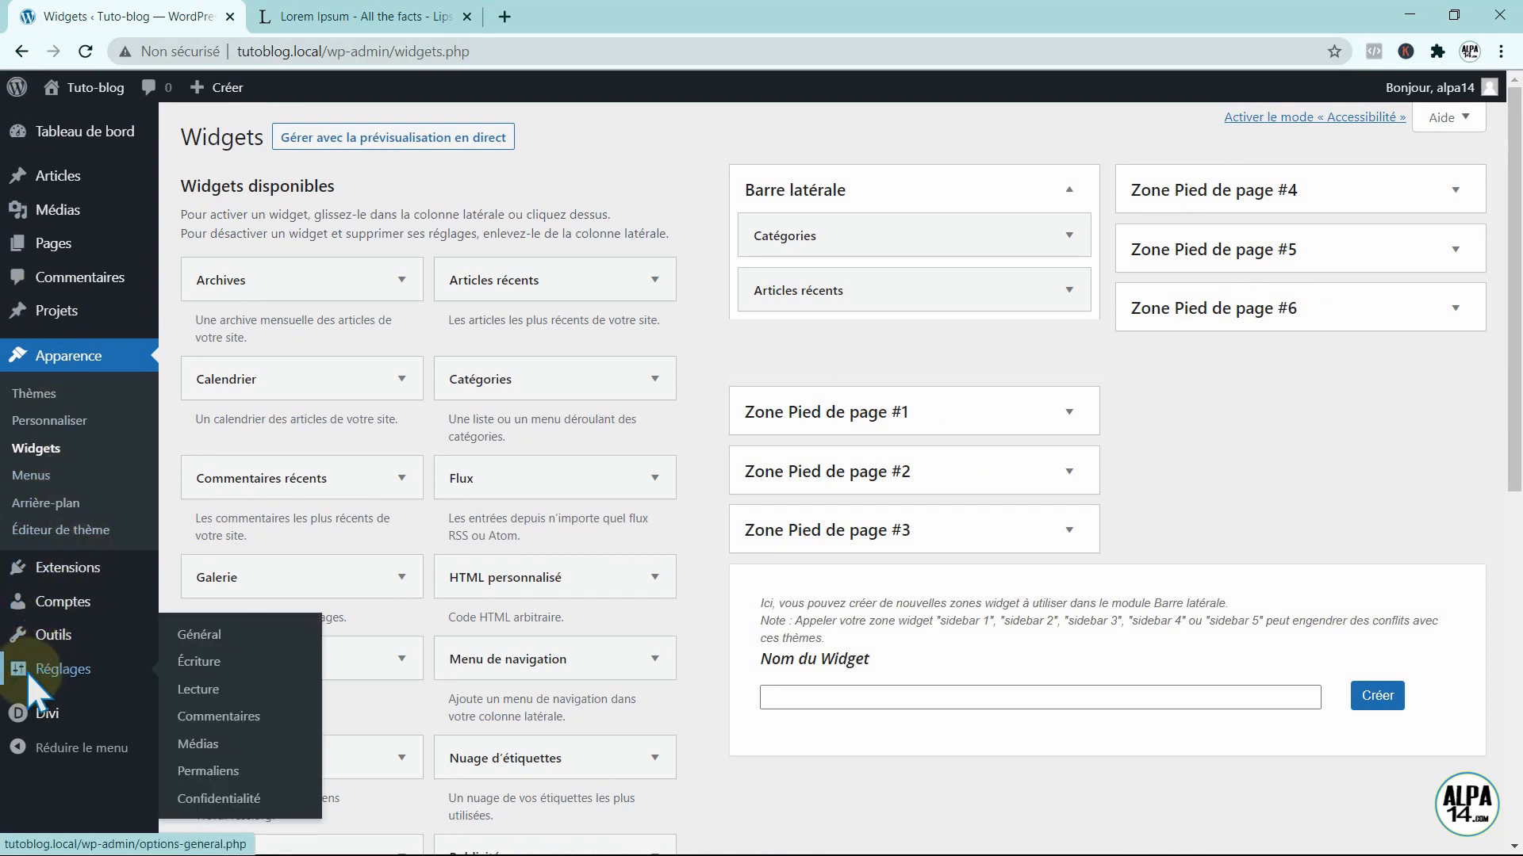
{"action": "left_click", "coordinate": [213, 688]}
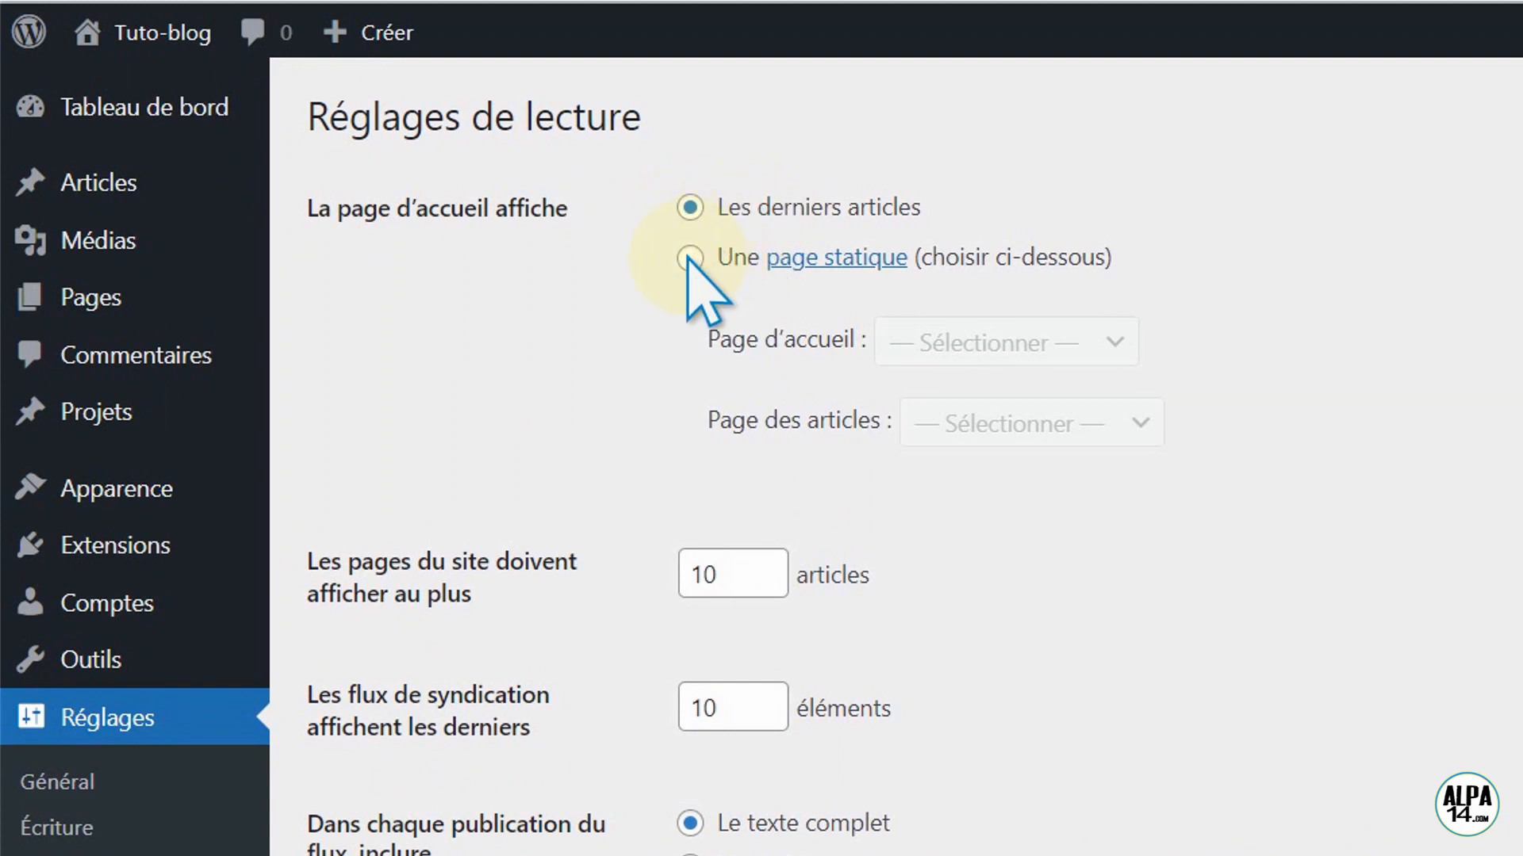
{"action": "left_click", "coordinate": [687, 258]}
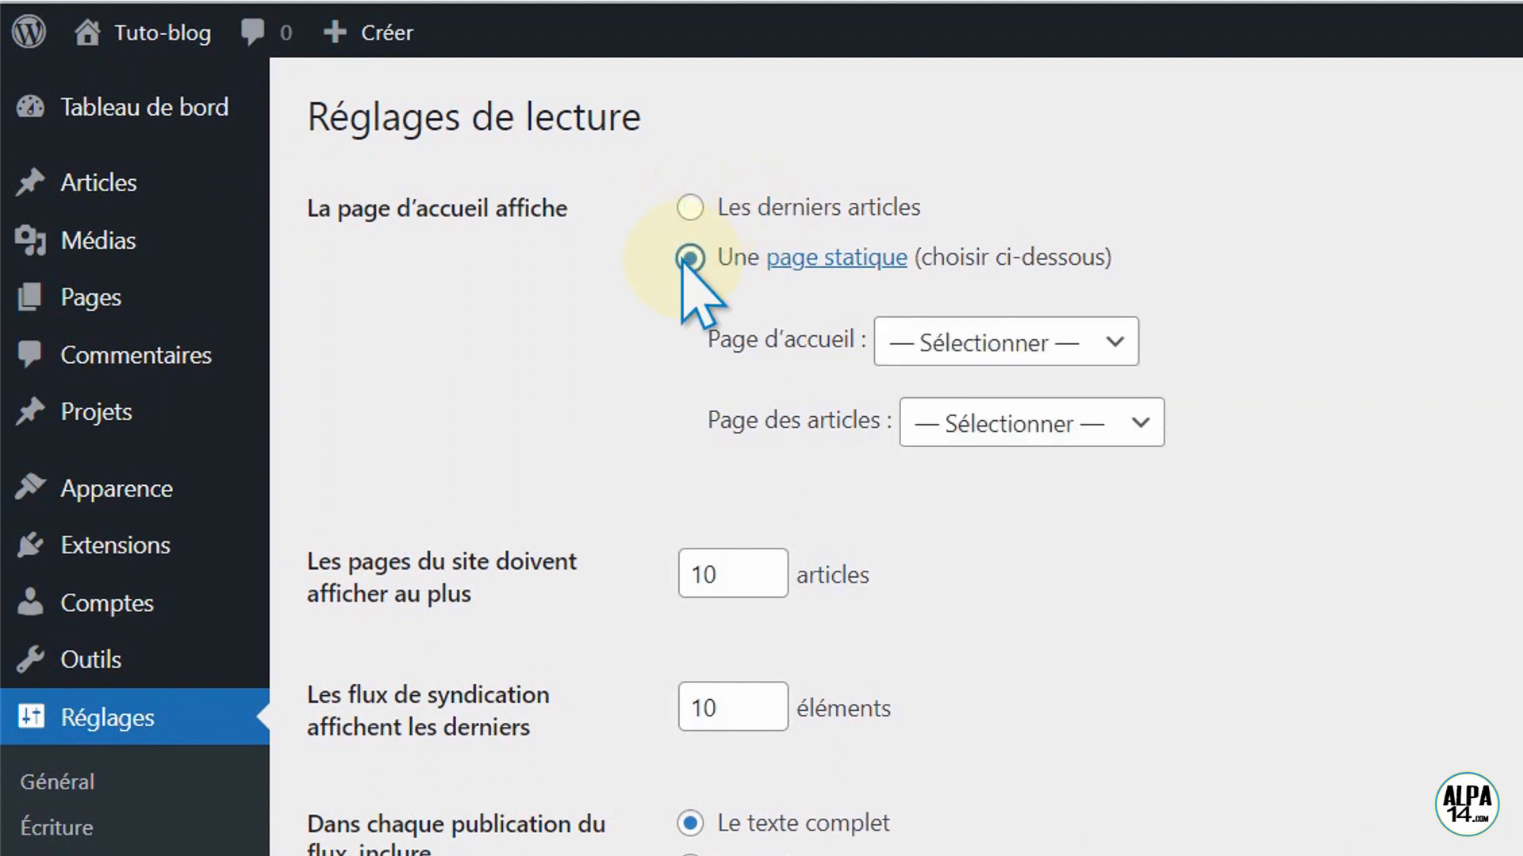
{"action": "left_click", "coordinate": [1118, 341]}
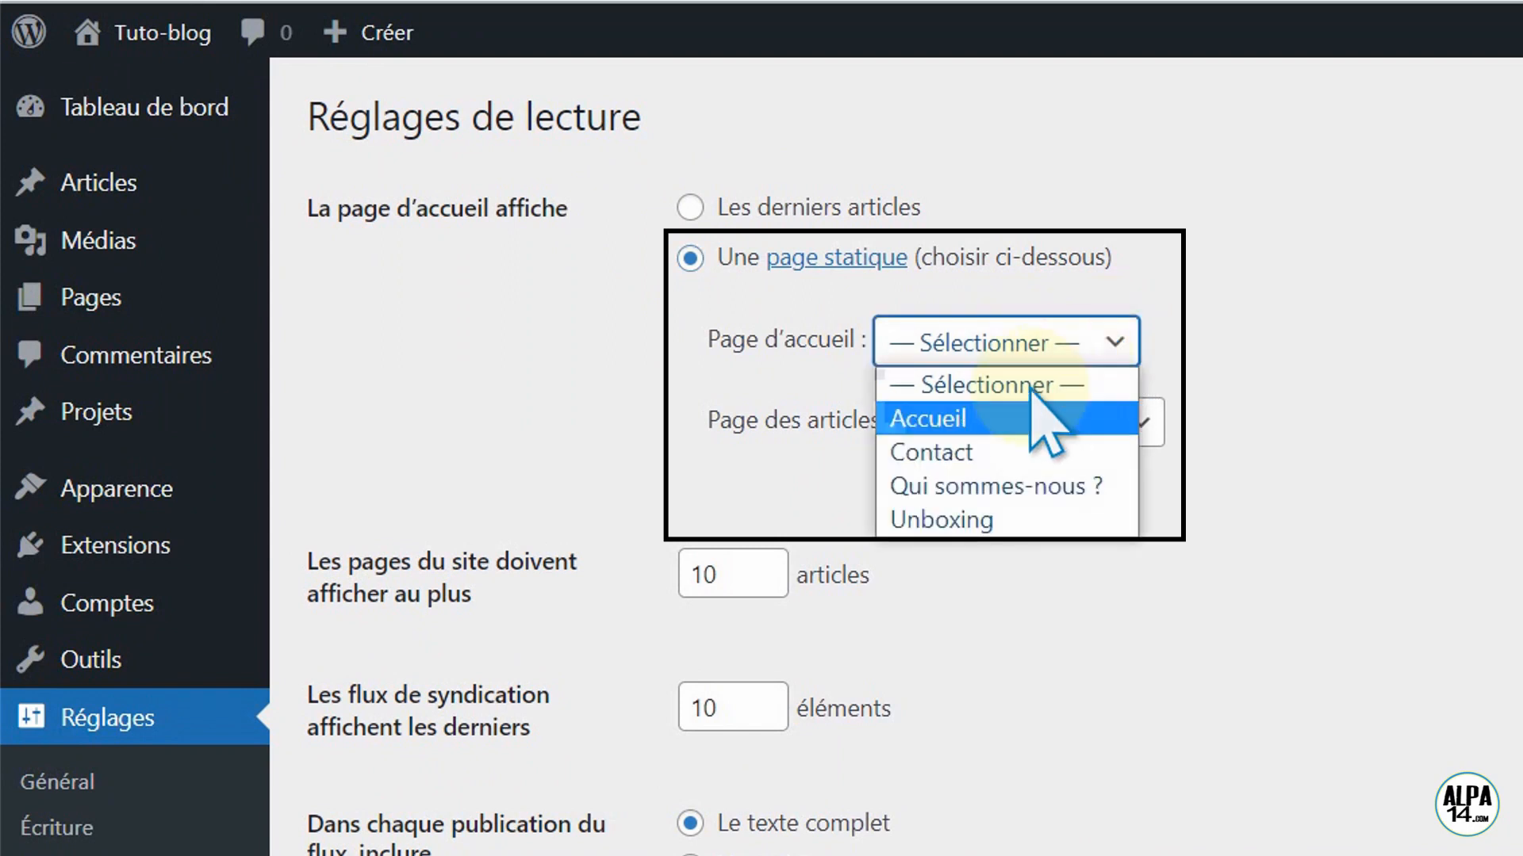
{"action": "left_click", "coordinate": [1001, 418]}
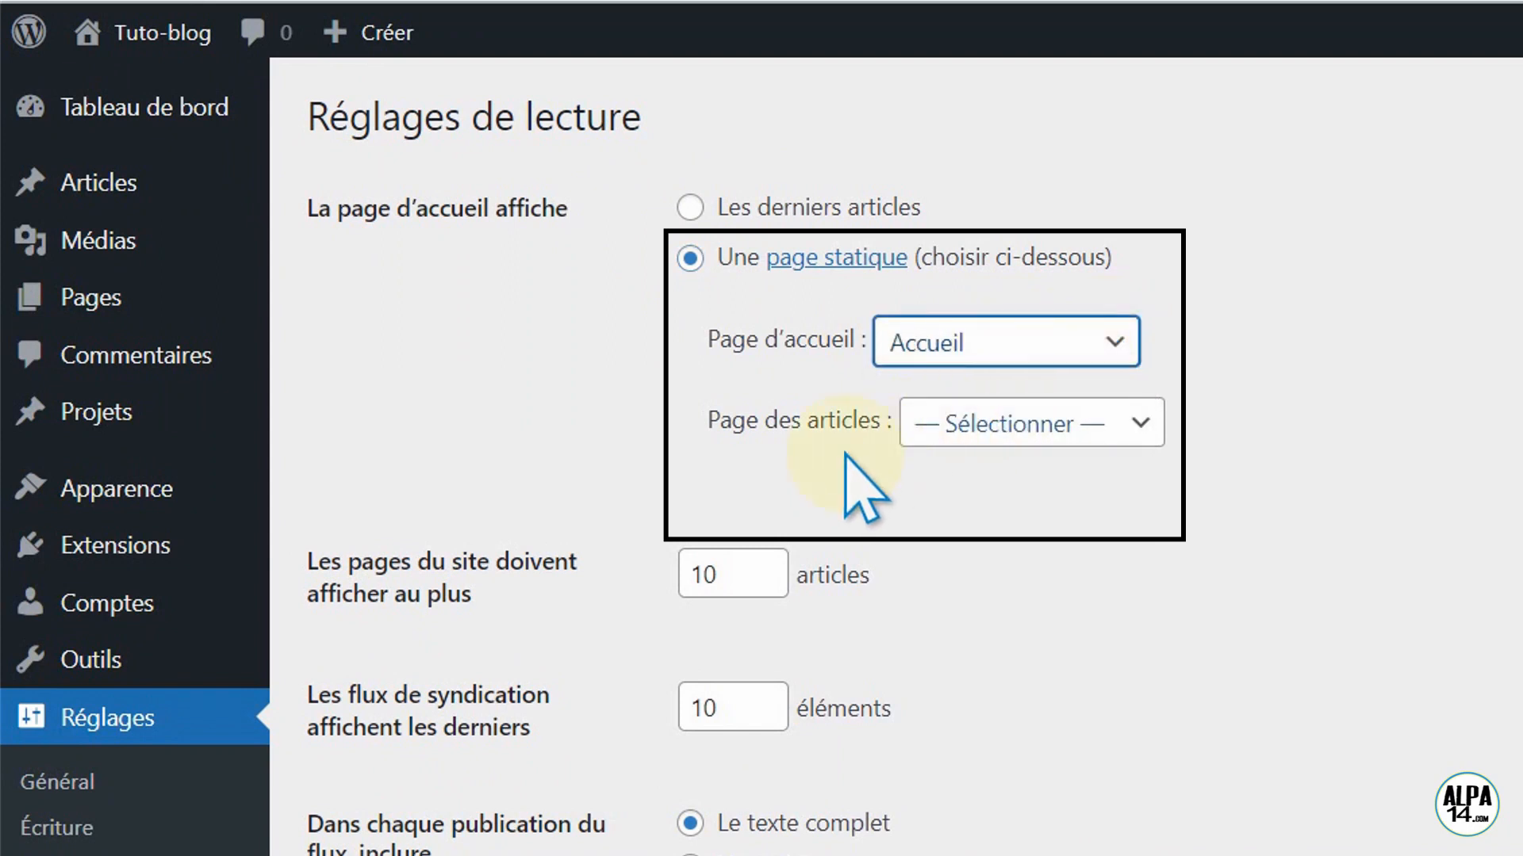
{"action": "left_click", "coordinate": [1134, 423]}
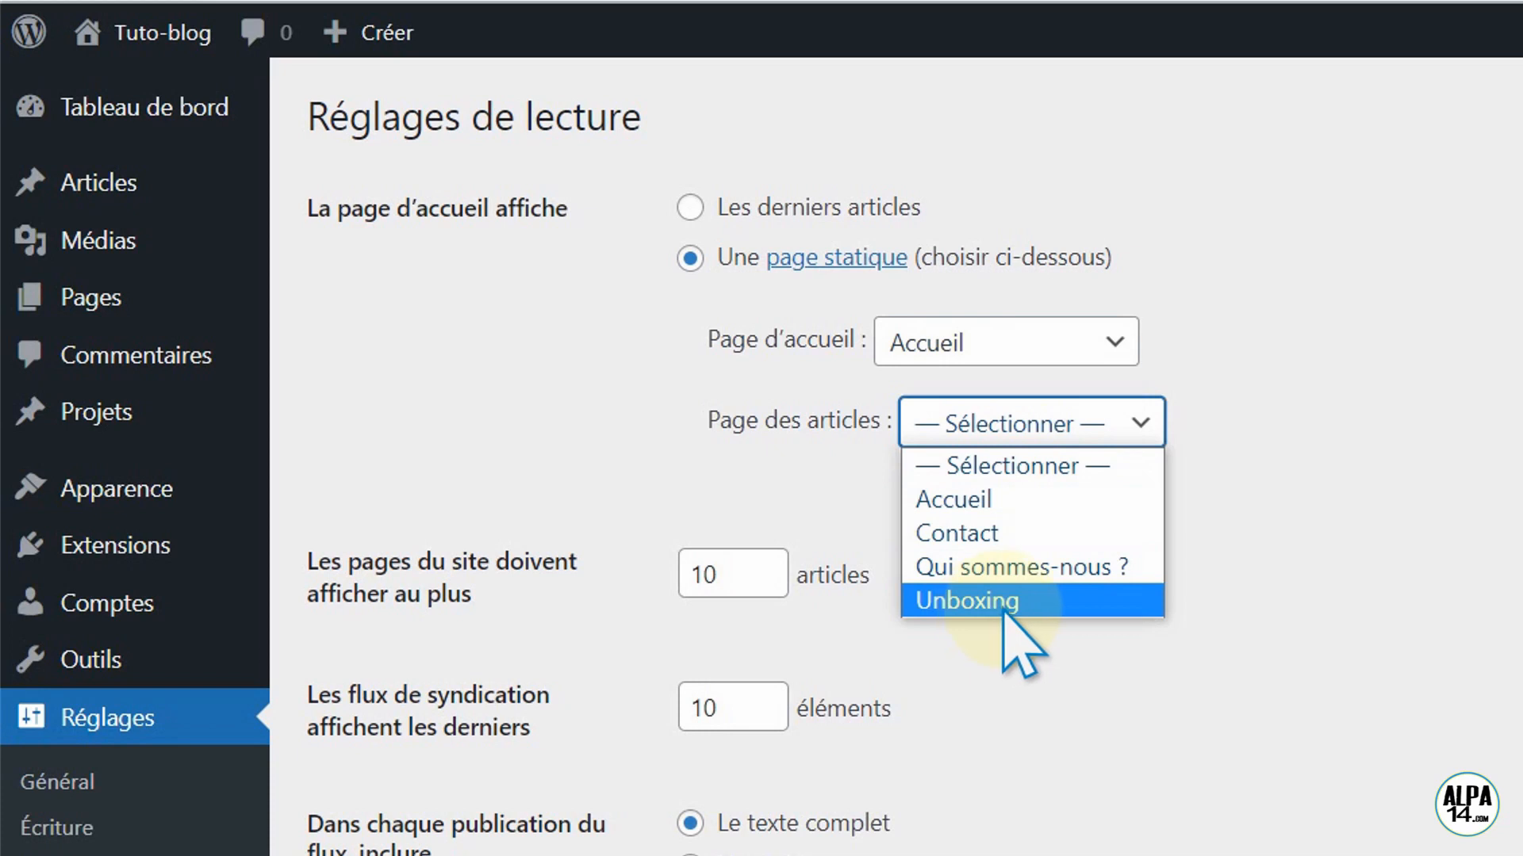
{"action": "left_click", "coordinate": [1024, 465]}
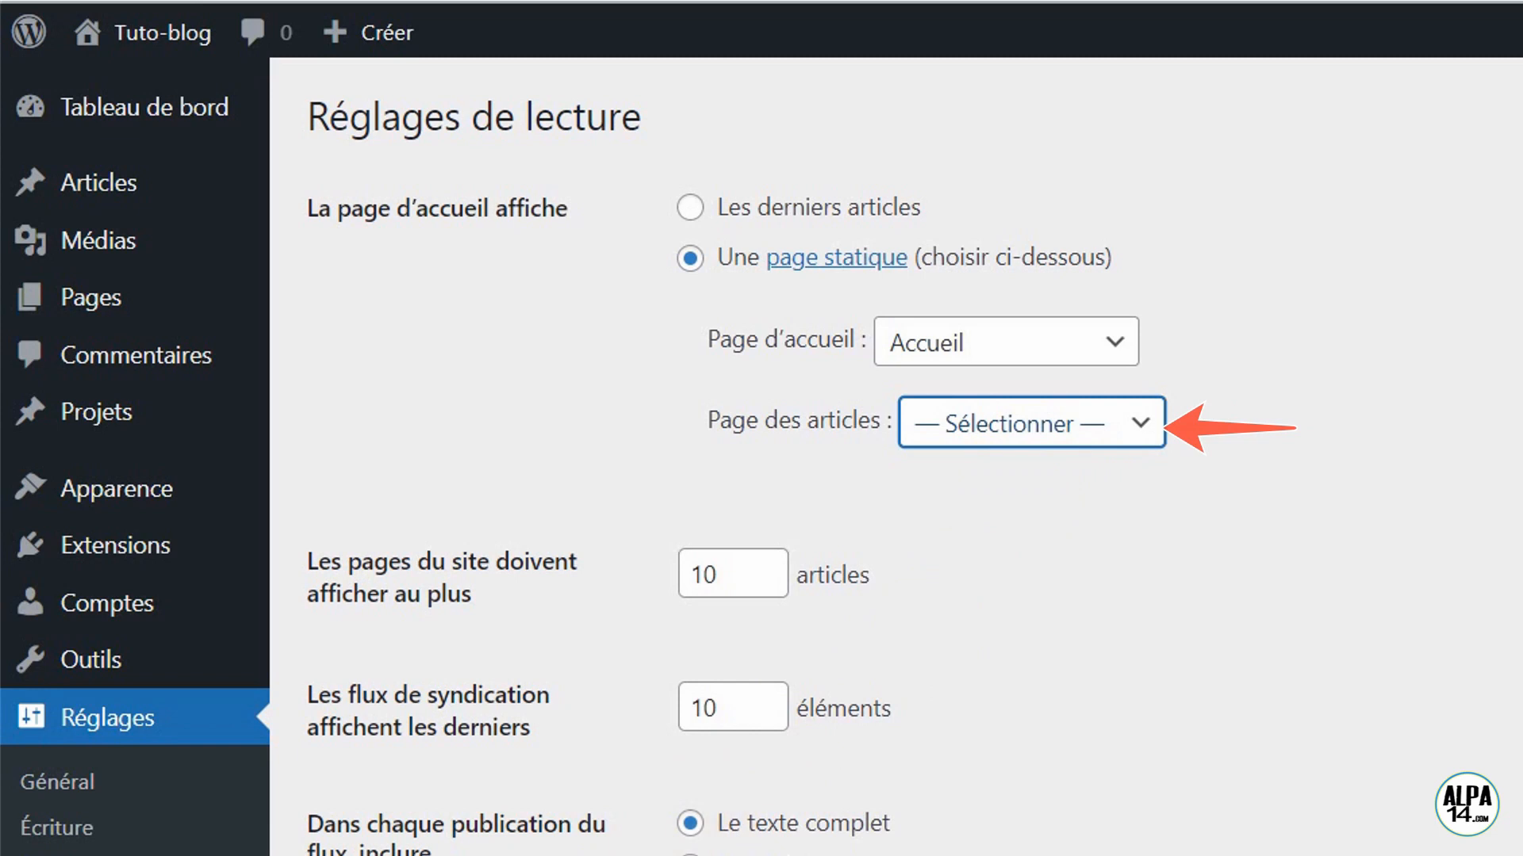
{"action": "left_click", "coordinate": [273, 759]}
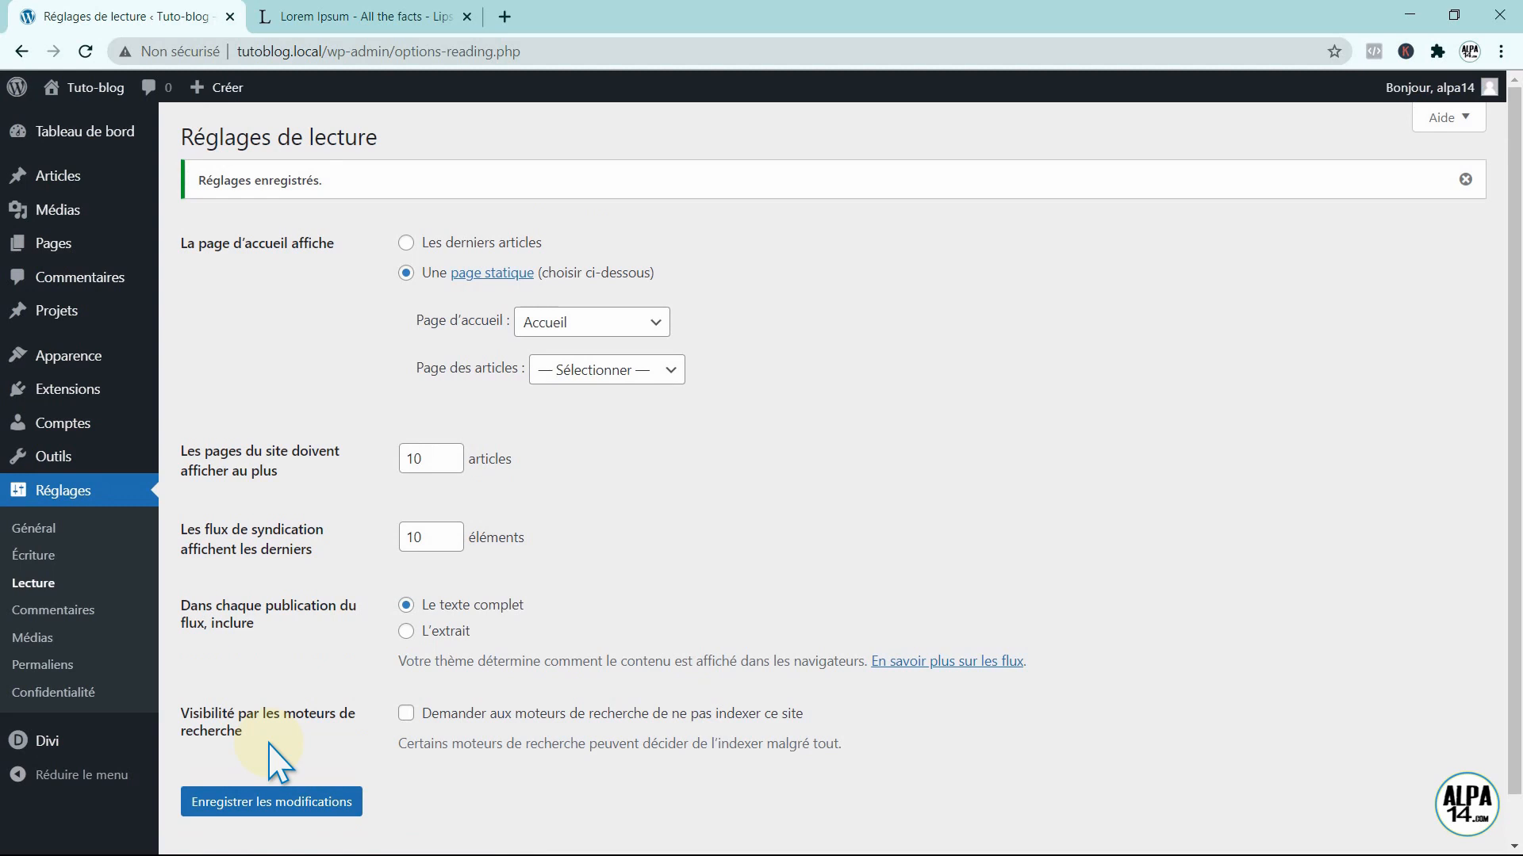
- Create a new Divi Theme Builder template assigned to Toutes les Catégorie Pages
{"action": "mouse_move", "coordinate": [30, 741]}
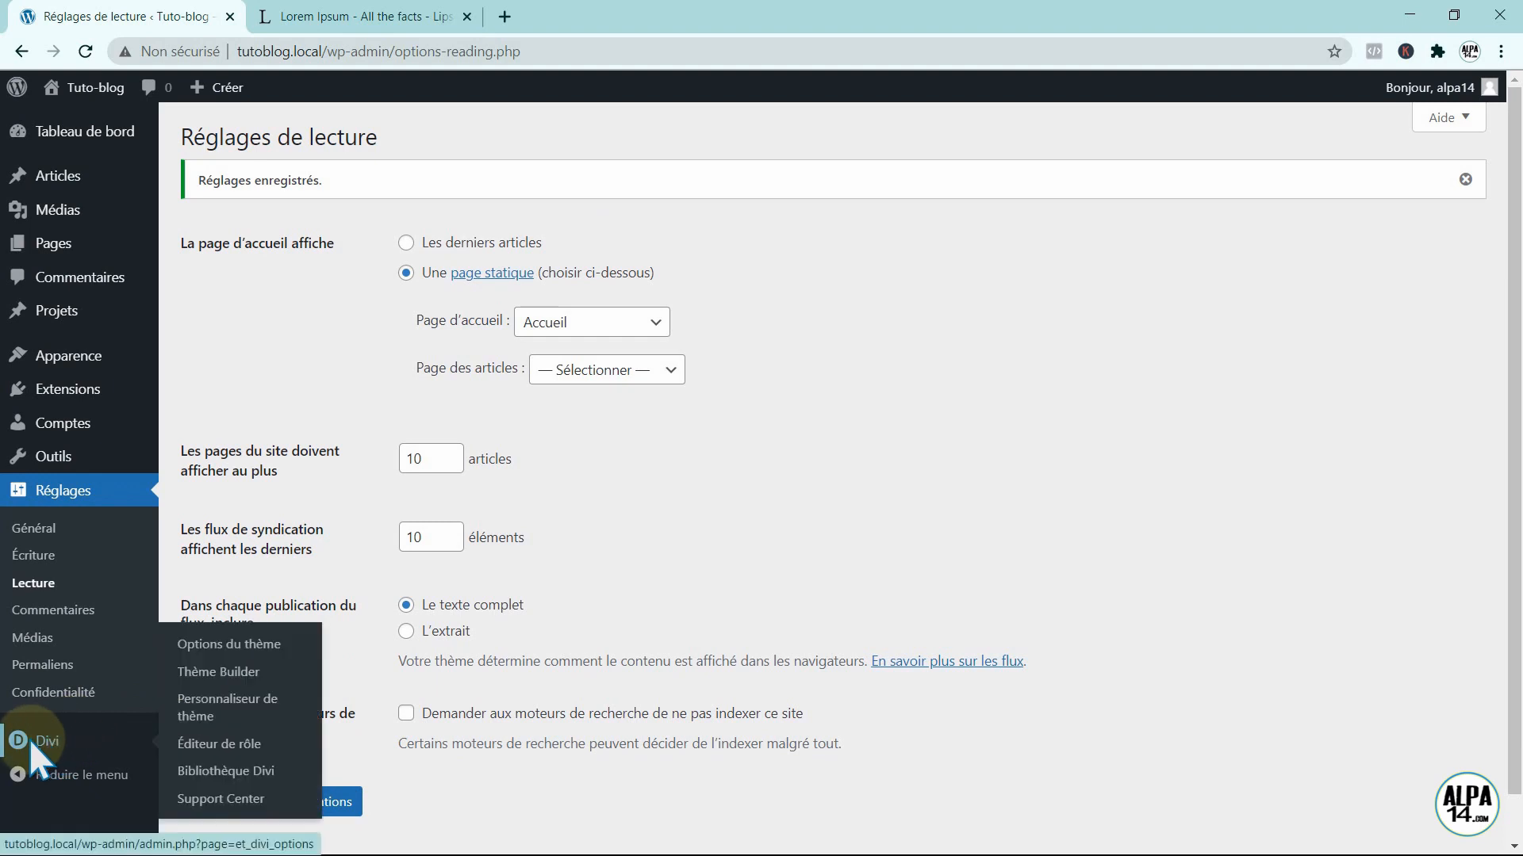
{"action": "left_click", "coordinate": [201, 668]}
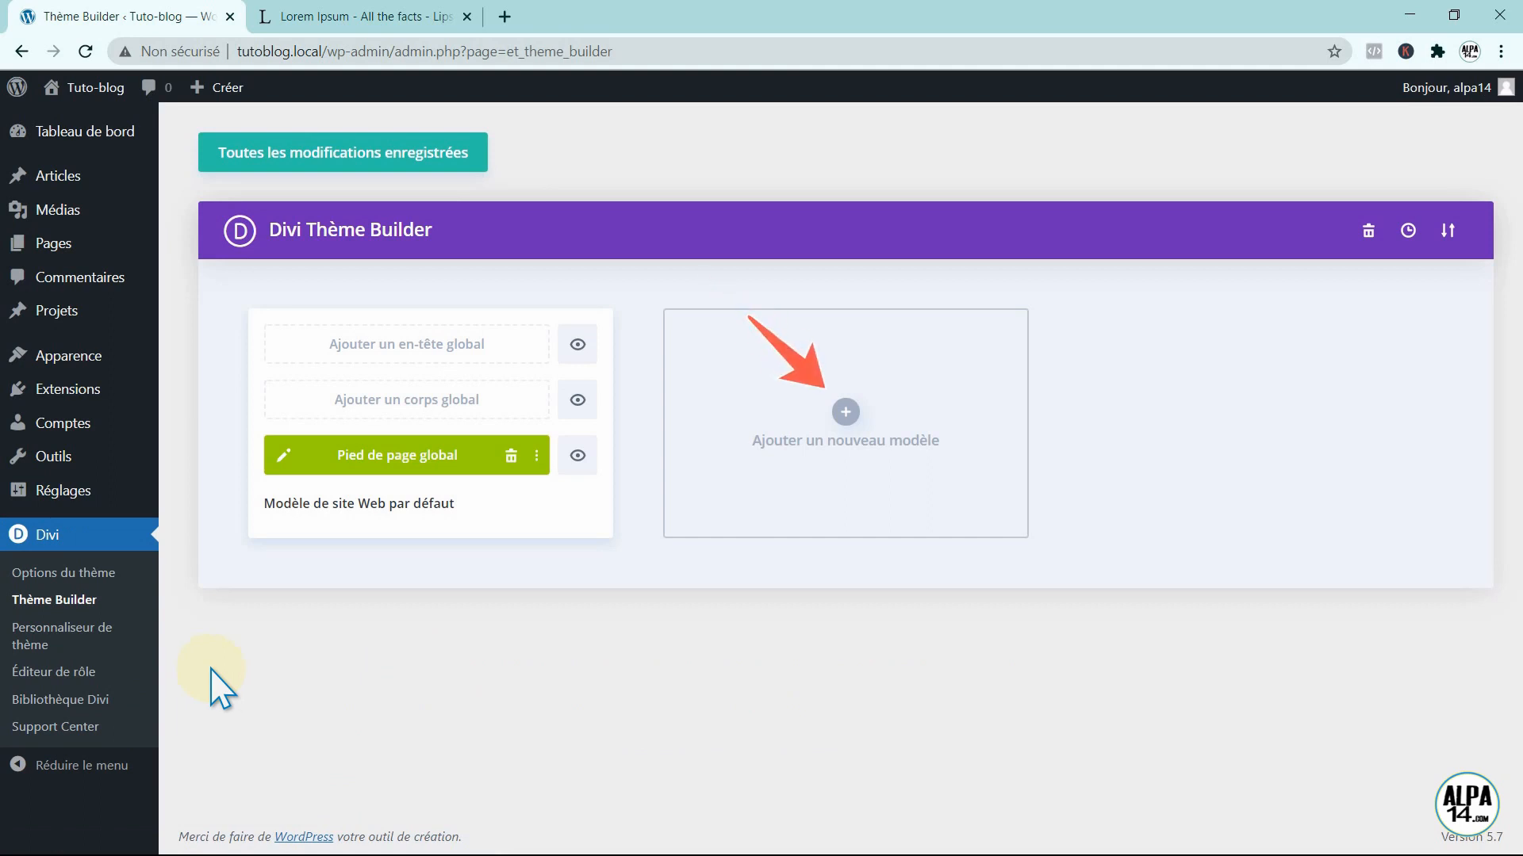
{"action": "left_click", "coordinate": [845, 411]}
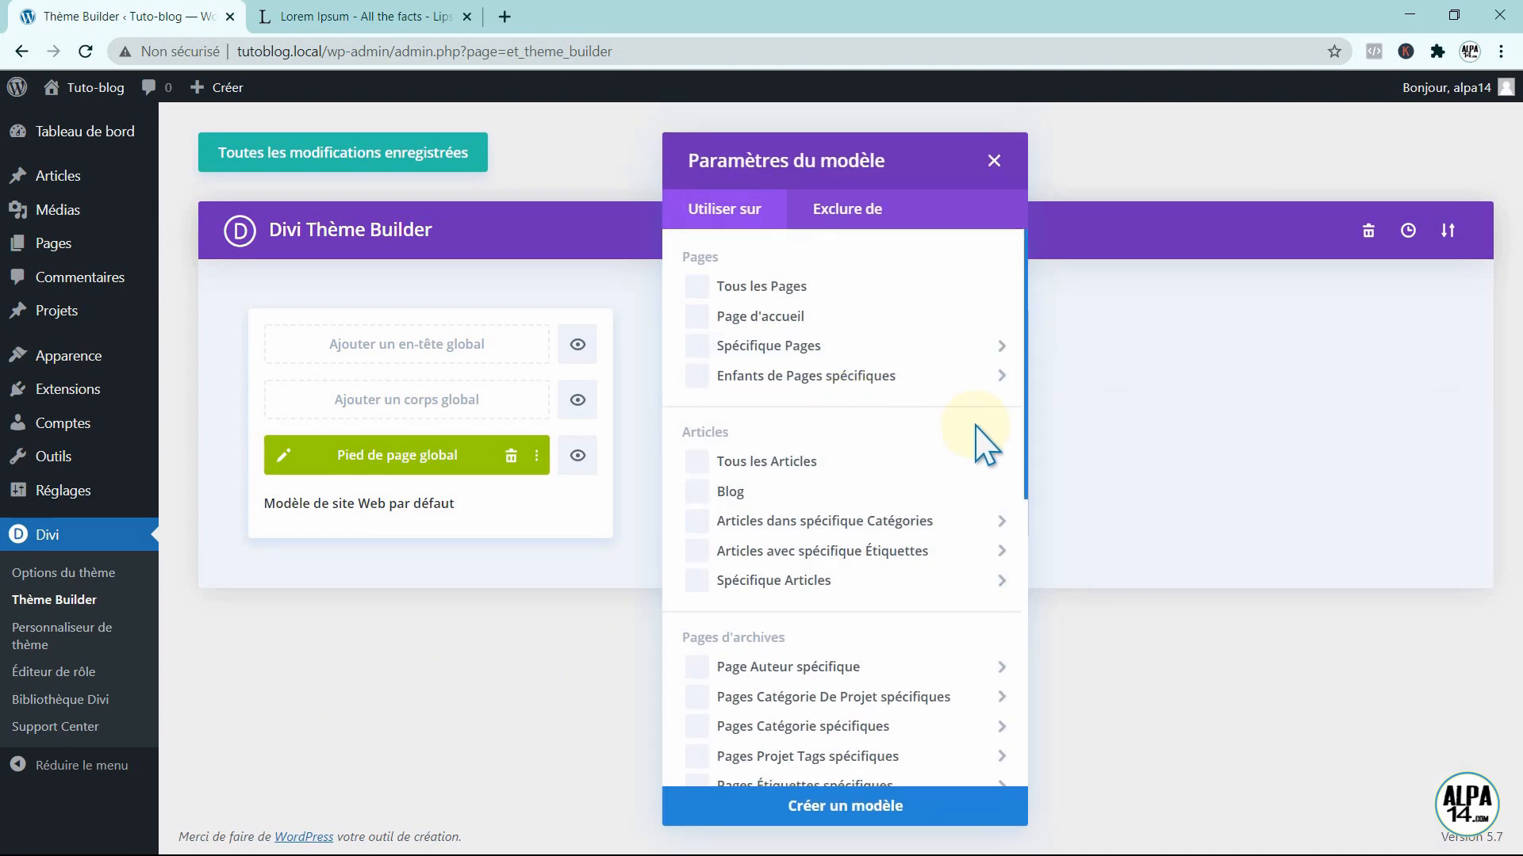
{"action": "left_click_drag", "start_coordinate": [1025, 429], "coordinate": [1044, 590]}
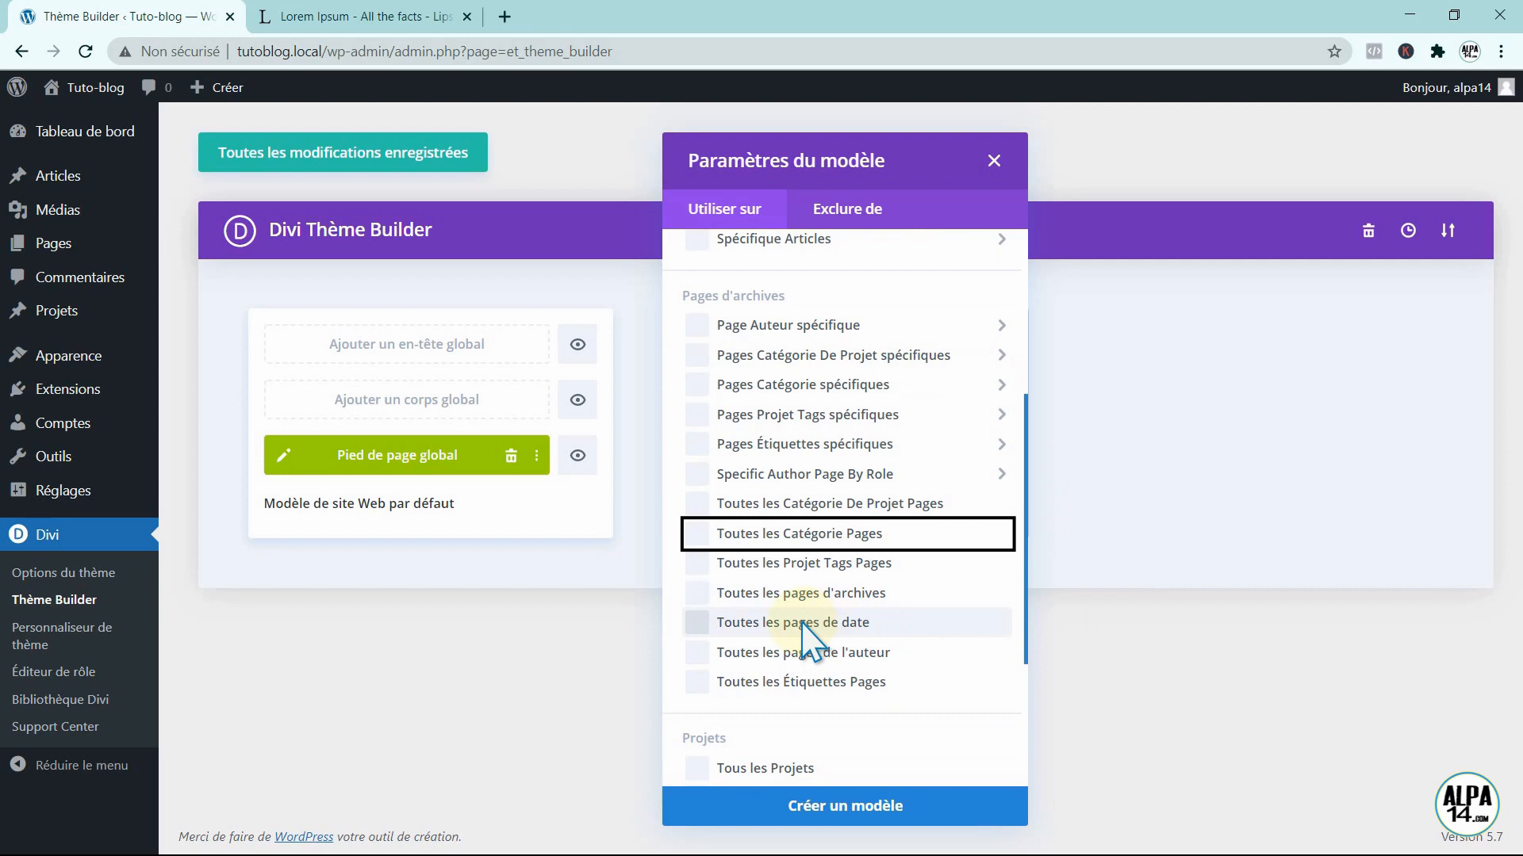
{"action": "left_click", "coordinate": [698, 535]}
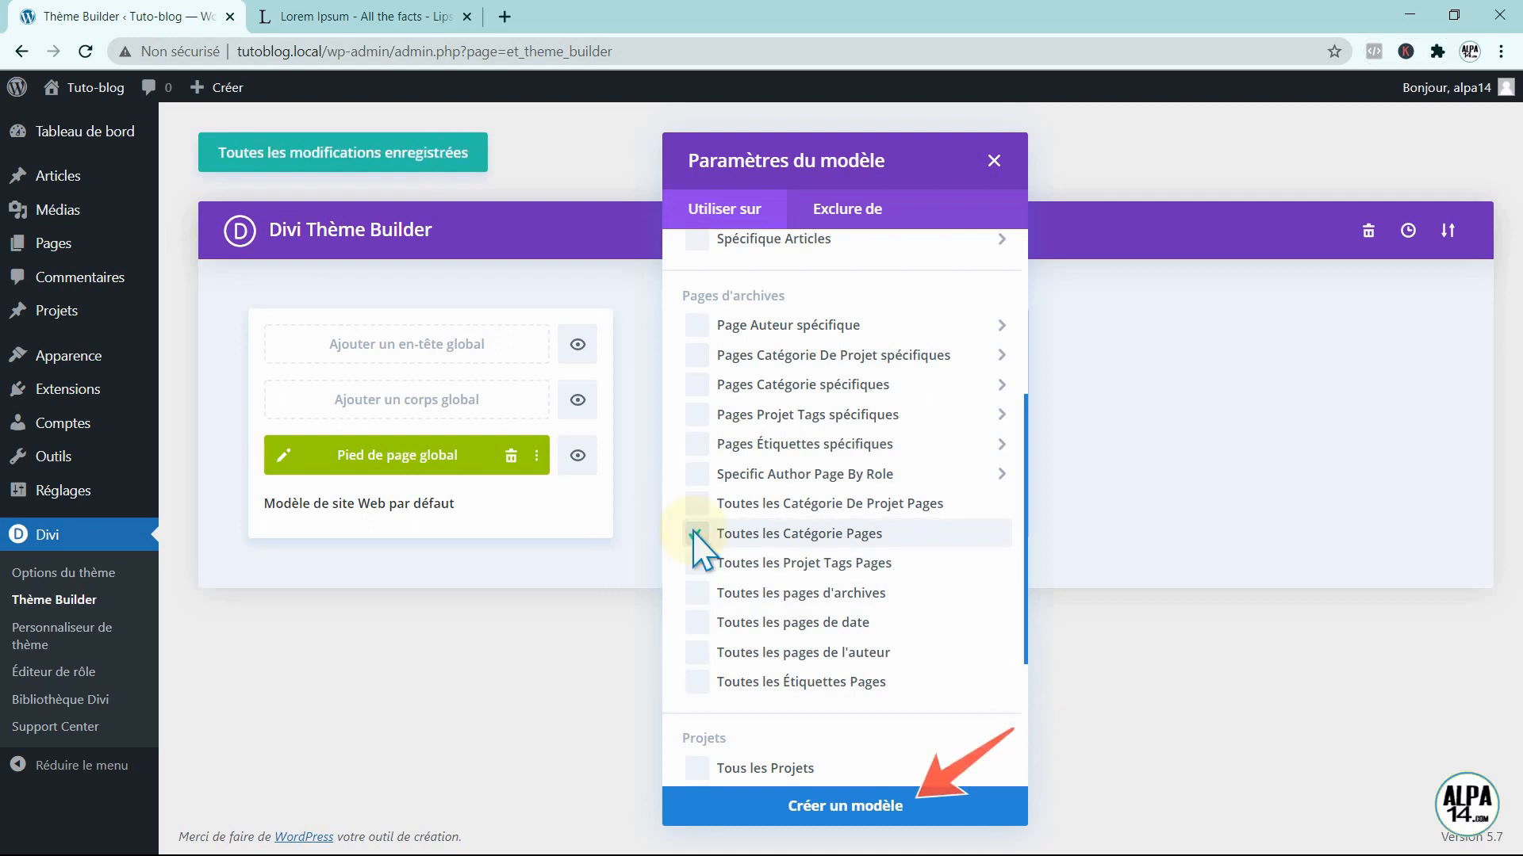
{"action": "left_click", "coordinate": [850, 813]}
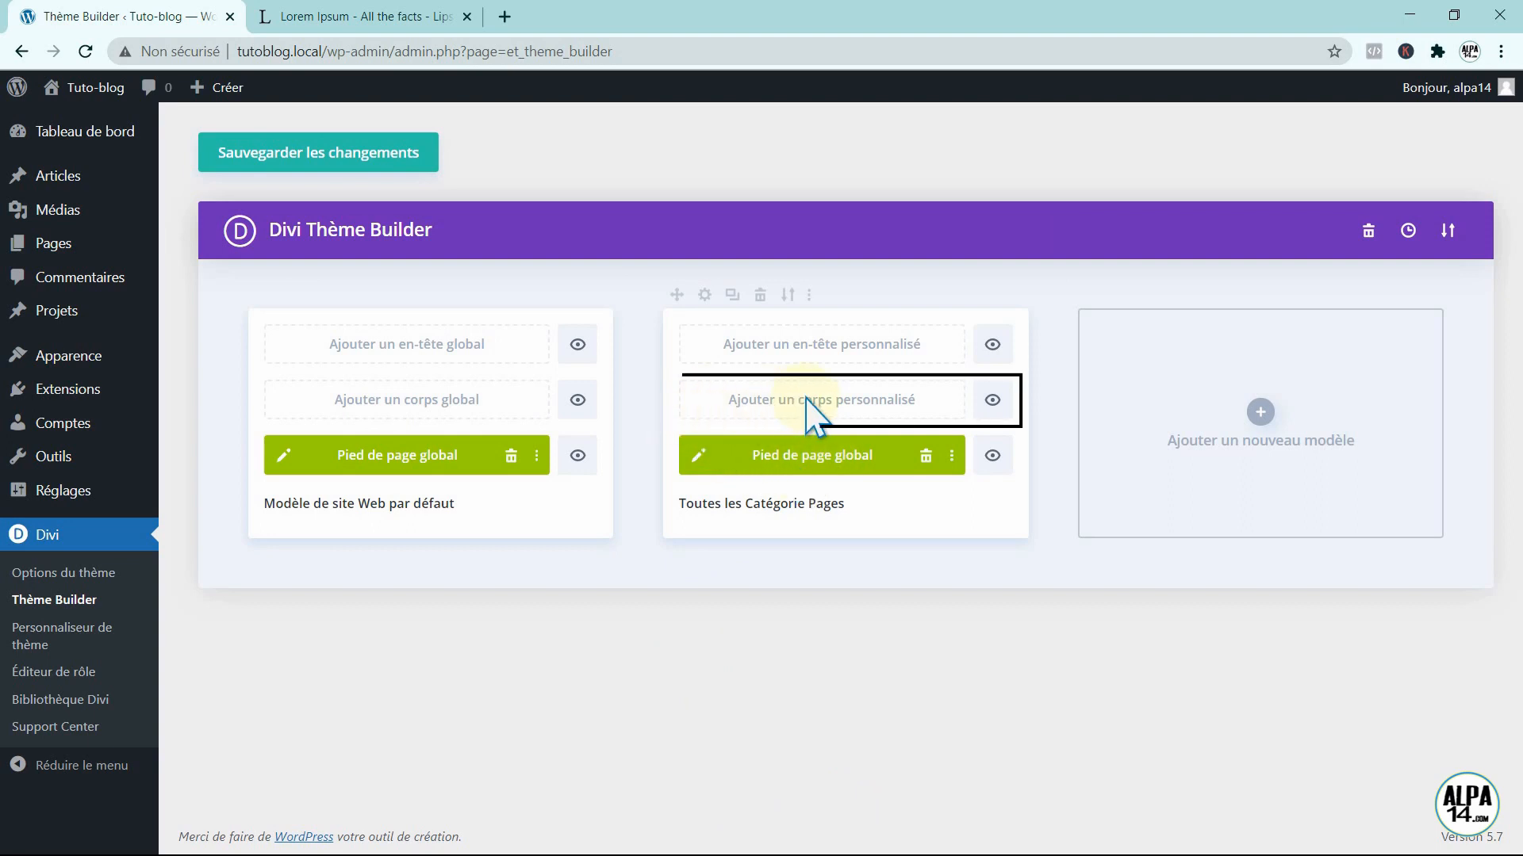
- Build a custom body for the Toutes les Catégorie Pages template by cloning the existing Unboxing page
{"action": "left_click", "coordinate": [719, 403]}
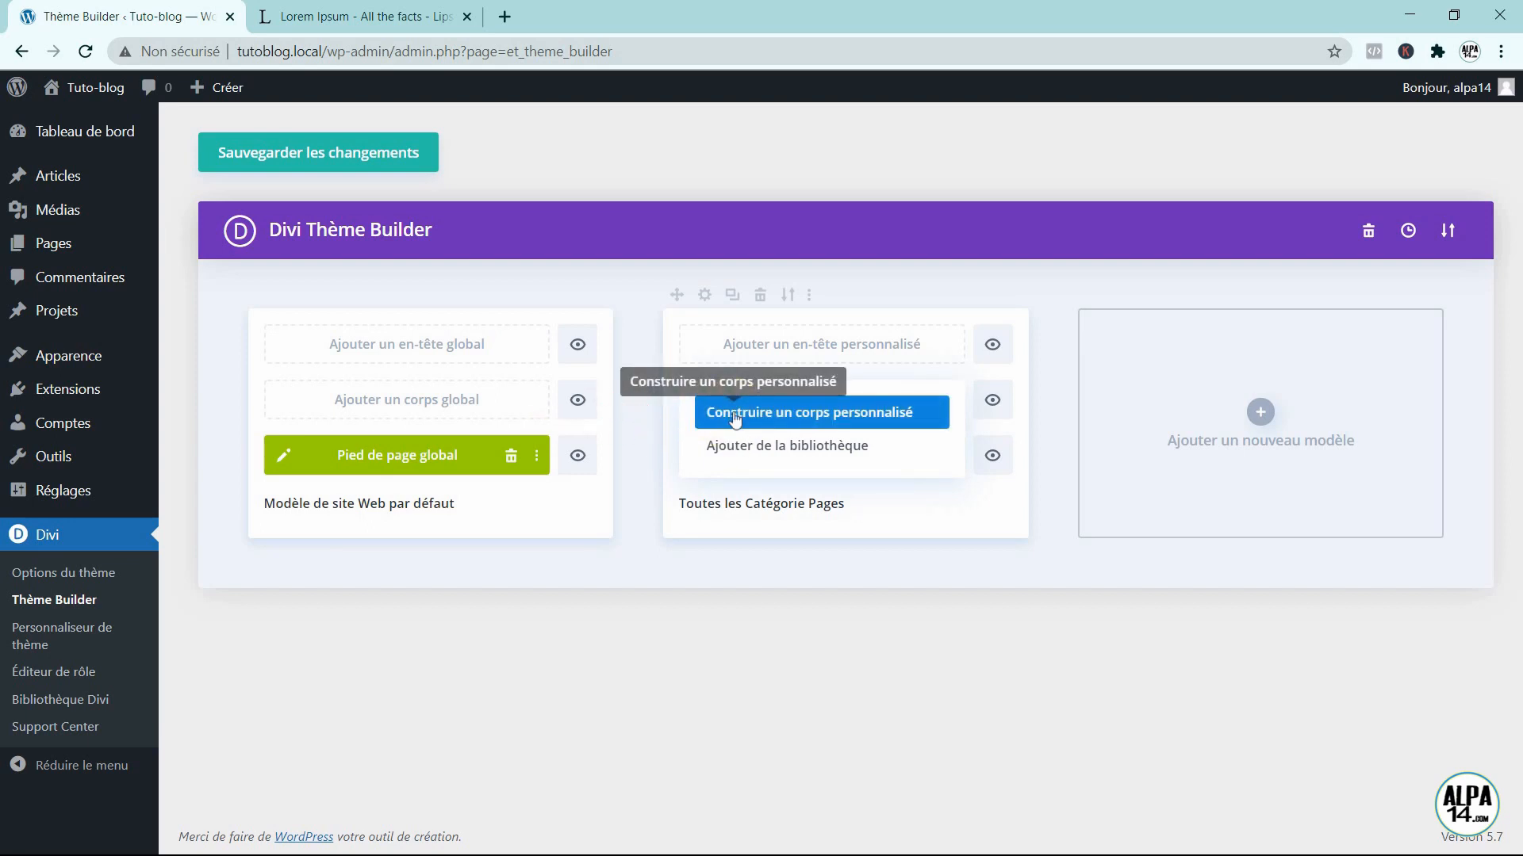
{"action": "left_click", "coordinate": [795, 412]}
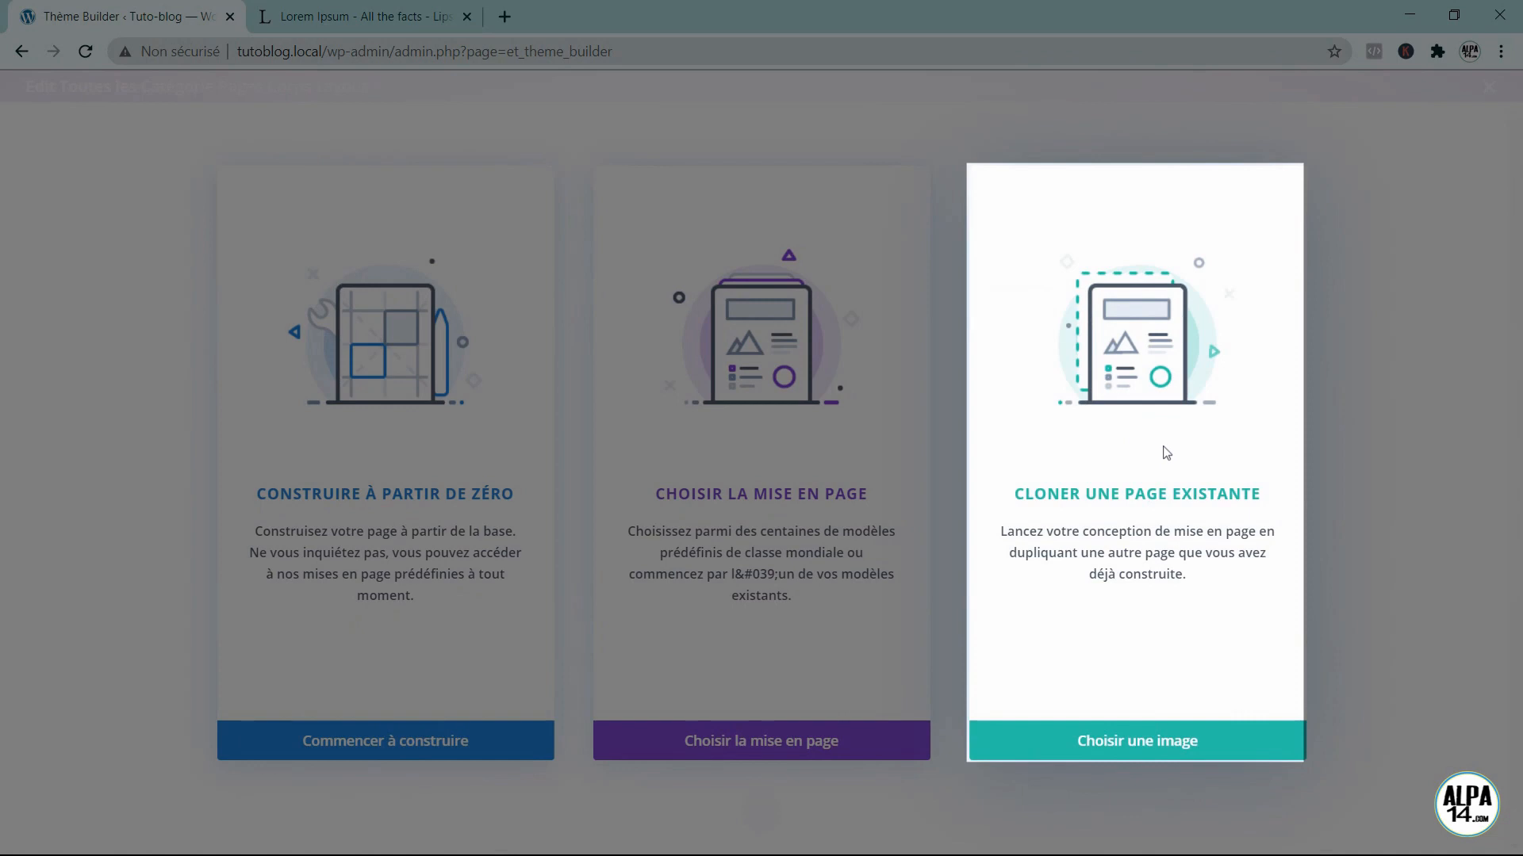
{"action": "left_click", "coordinate": [1166, 453]}
{"action": "left_click_drag", "start_coordinate": [1340, 311], "coordinate": [1316, 680]}
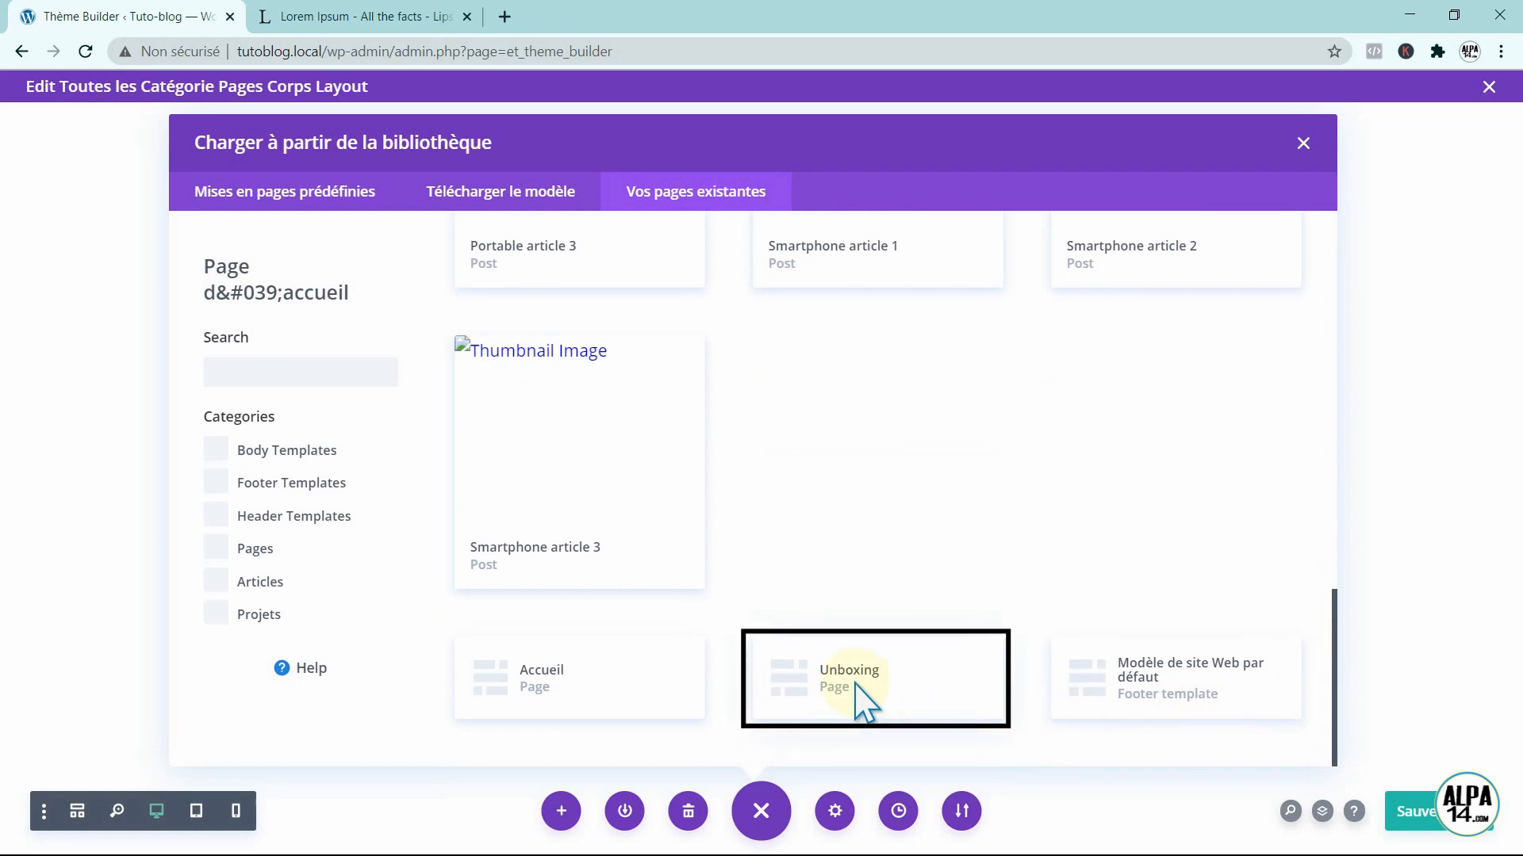
{"action": "left_click", "coordinate": [814, 708]}
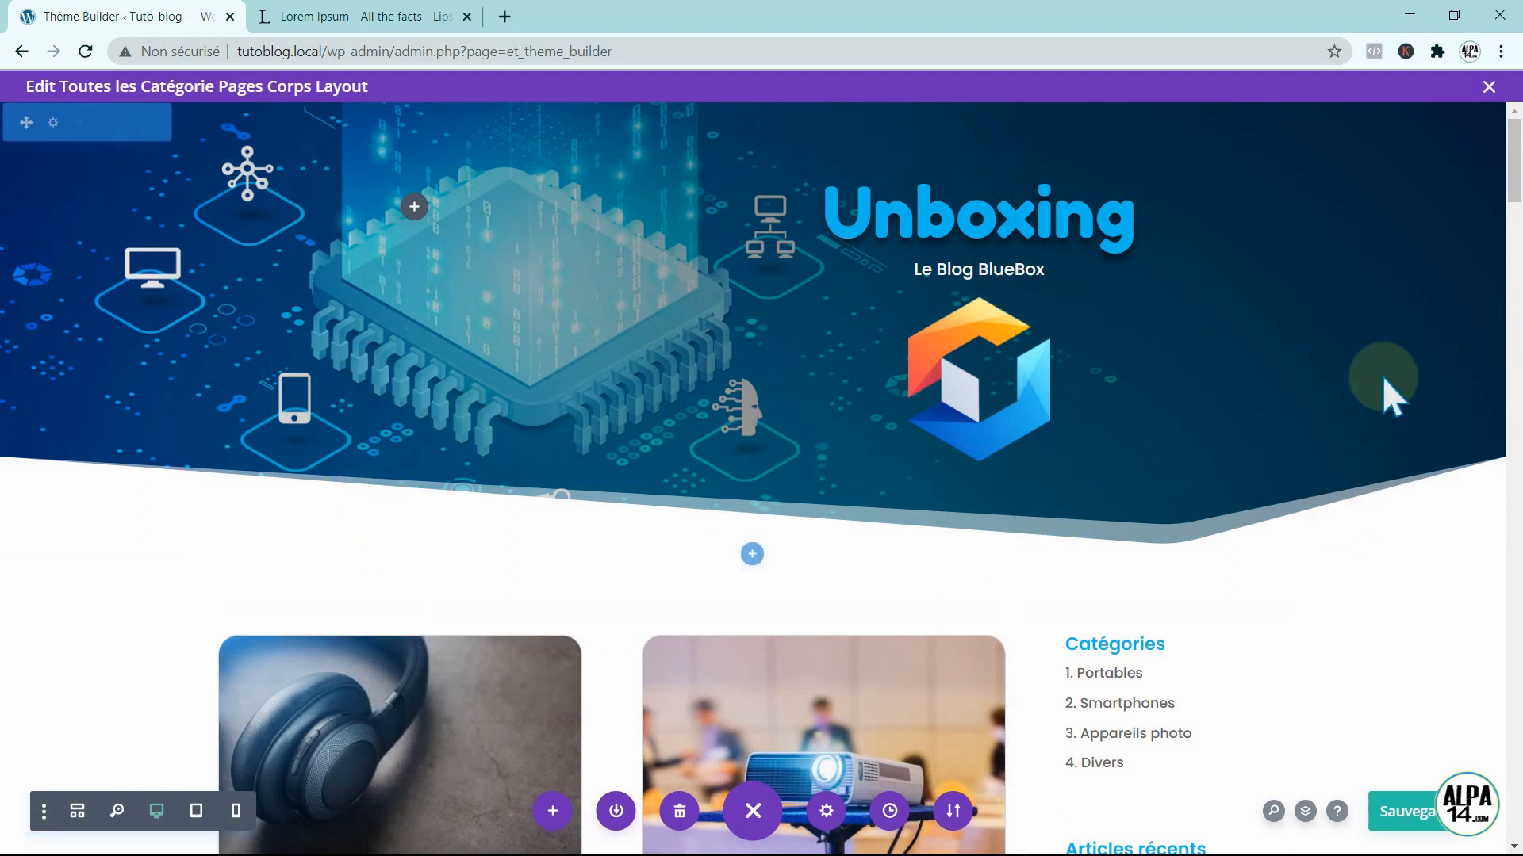
- Replace the header call-to-action module's Unboxing title with the dynamic content Poster / Titre de l'archive and save the module
{"action": "mouse_move", "coordinate": [1515, 180]}
{"action": "left_mouse_down"}
{"action": "mouse_move", "coordinate": [1515, 204]}
{"action": "mouse_move", "coordinate": [1515, 191]}
{"action": "left_mouse_up"}
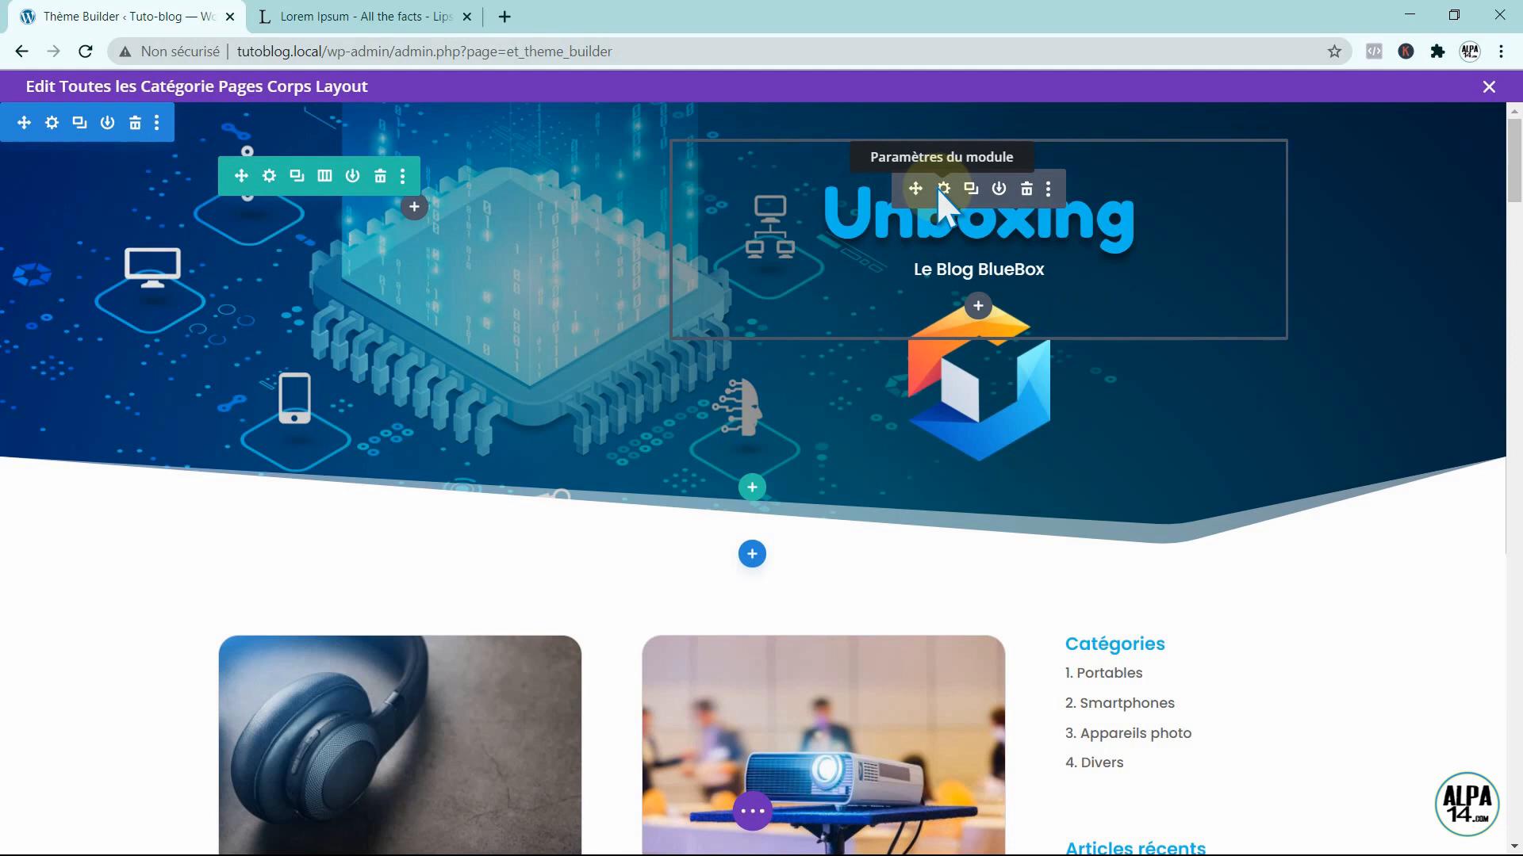
{"action": "left_click", "coordinate": [941, 188]}
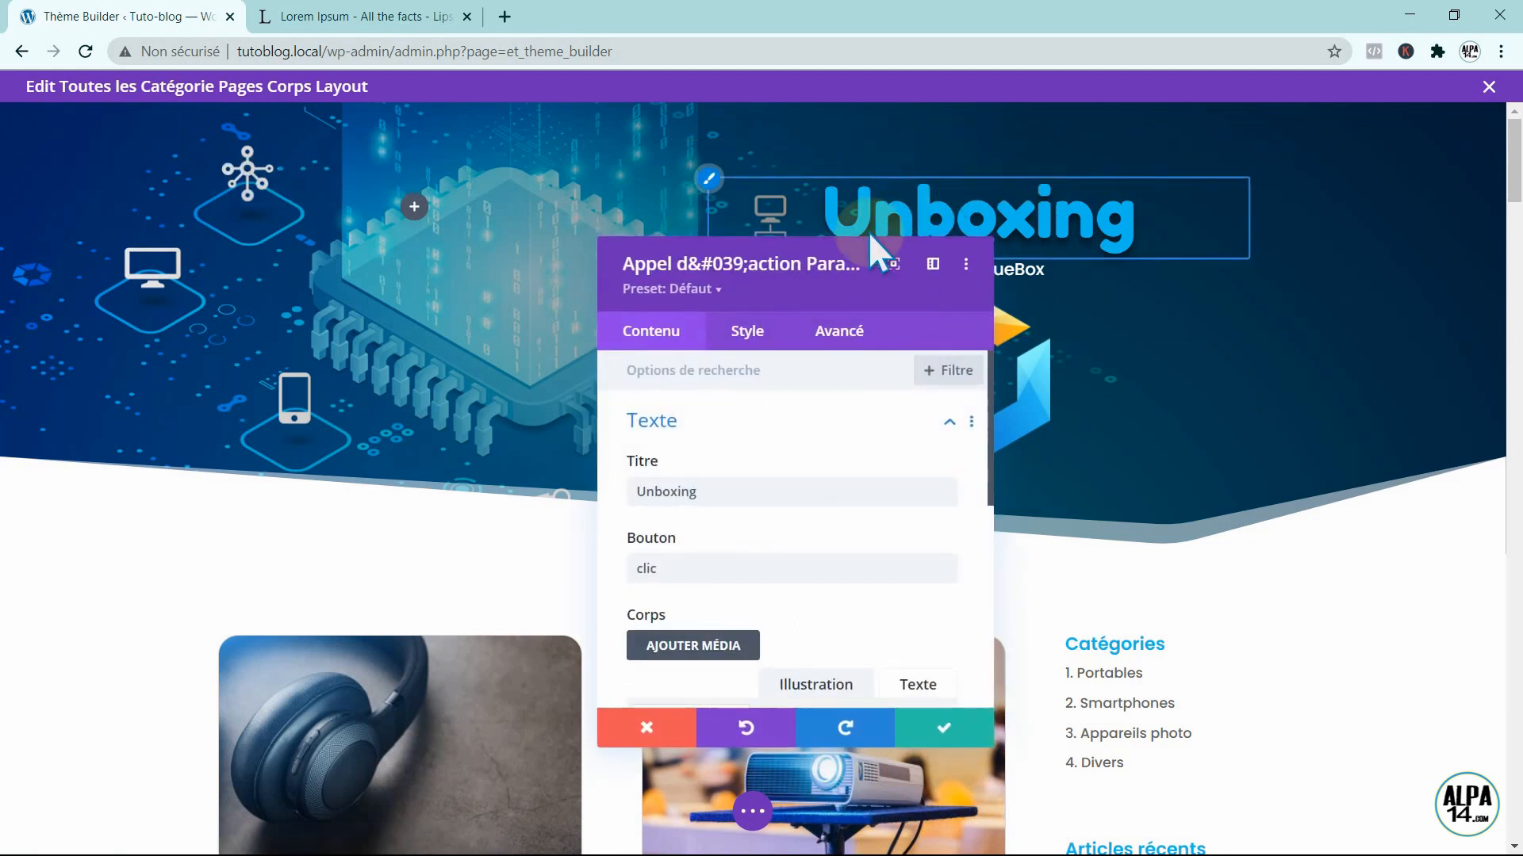
{"action": "left_click_drag", "start_coordinate": [854, 252], "coordinate": [605, 150]}
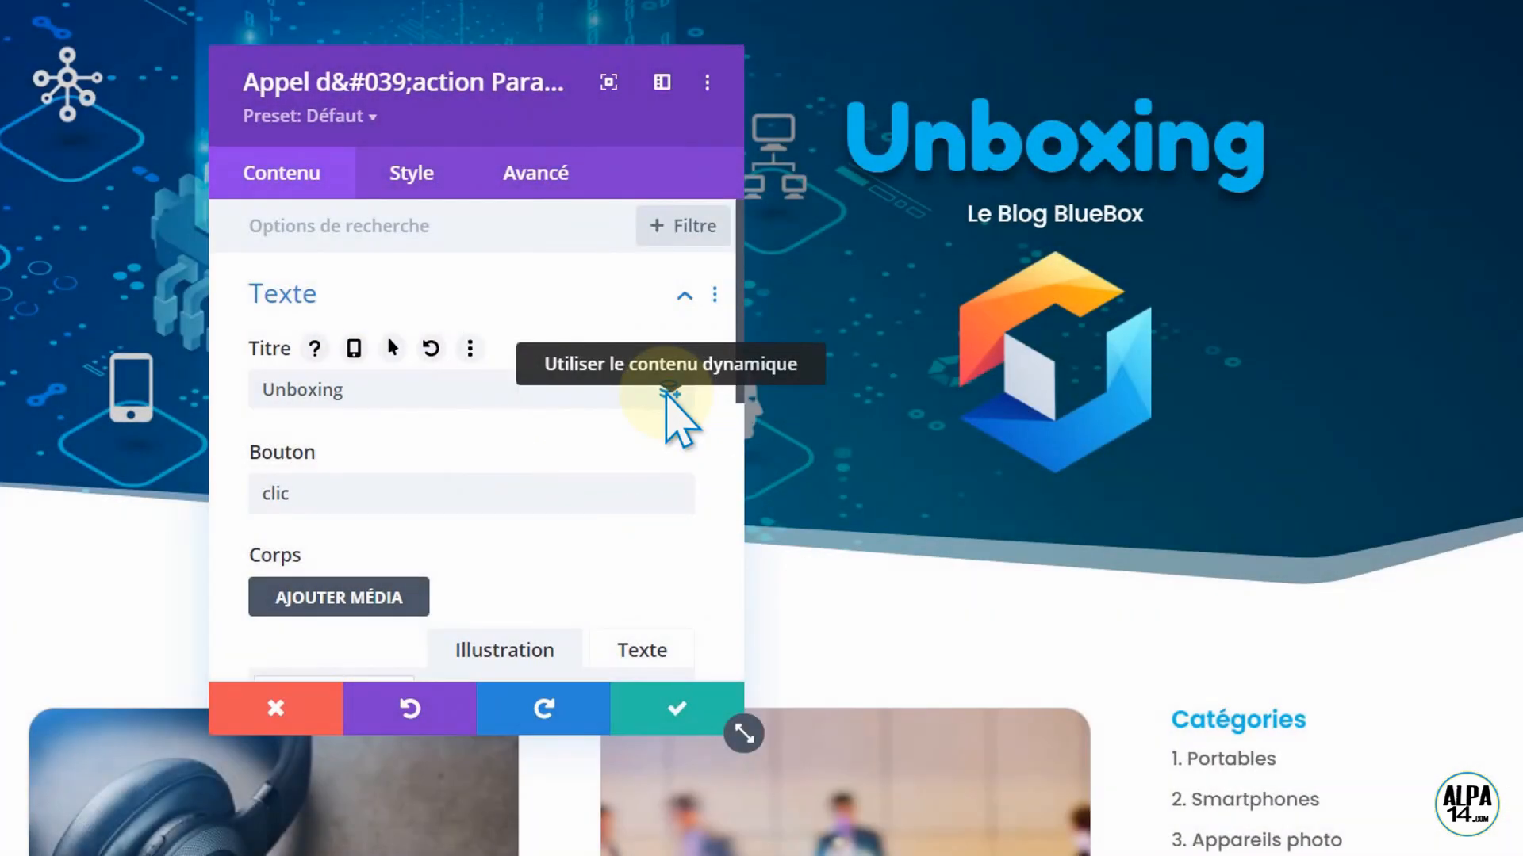
{"action": "left_click", "coordinate": [670, 391]}
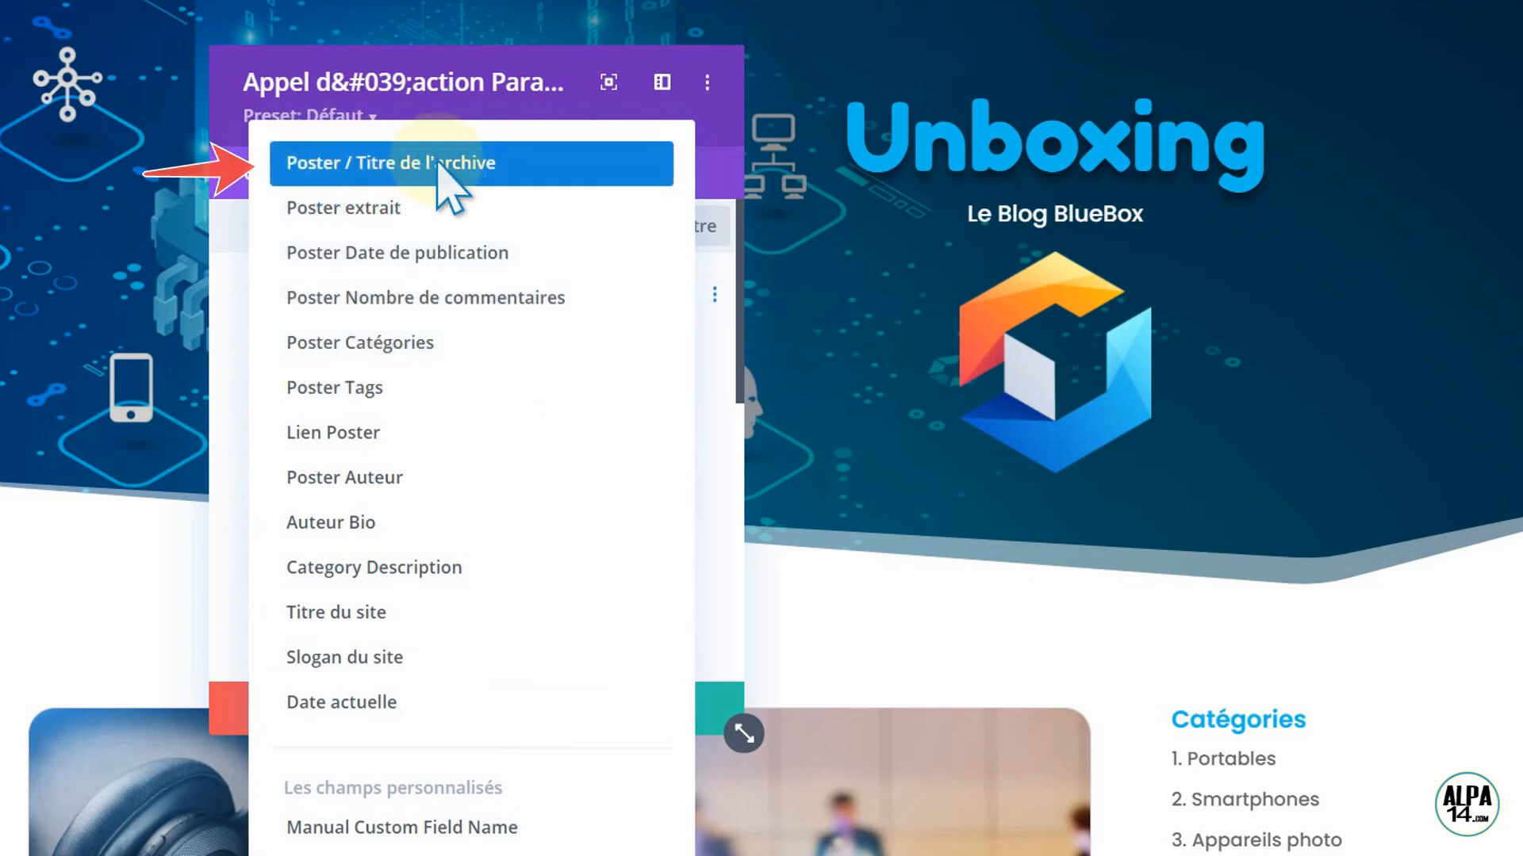
{"action": "left_click", "coordinate": [470, 164]}
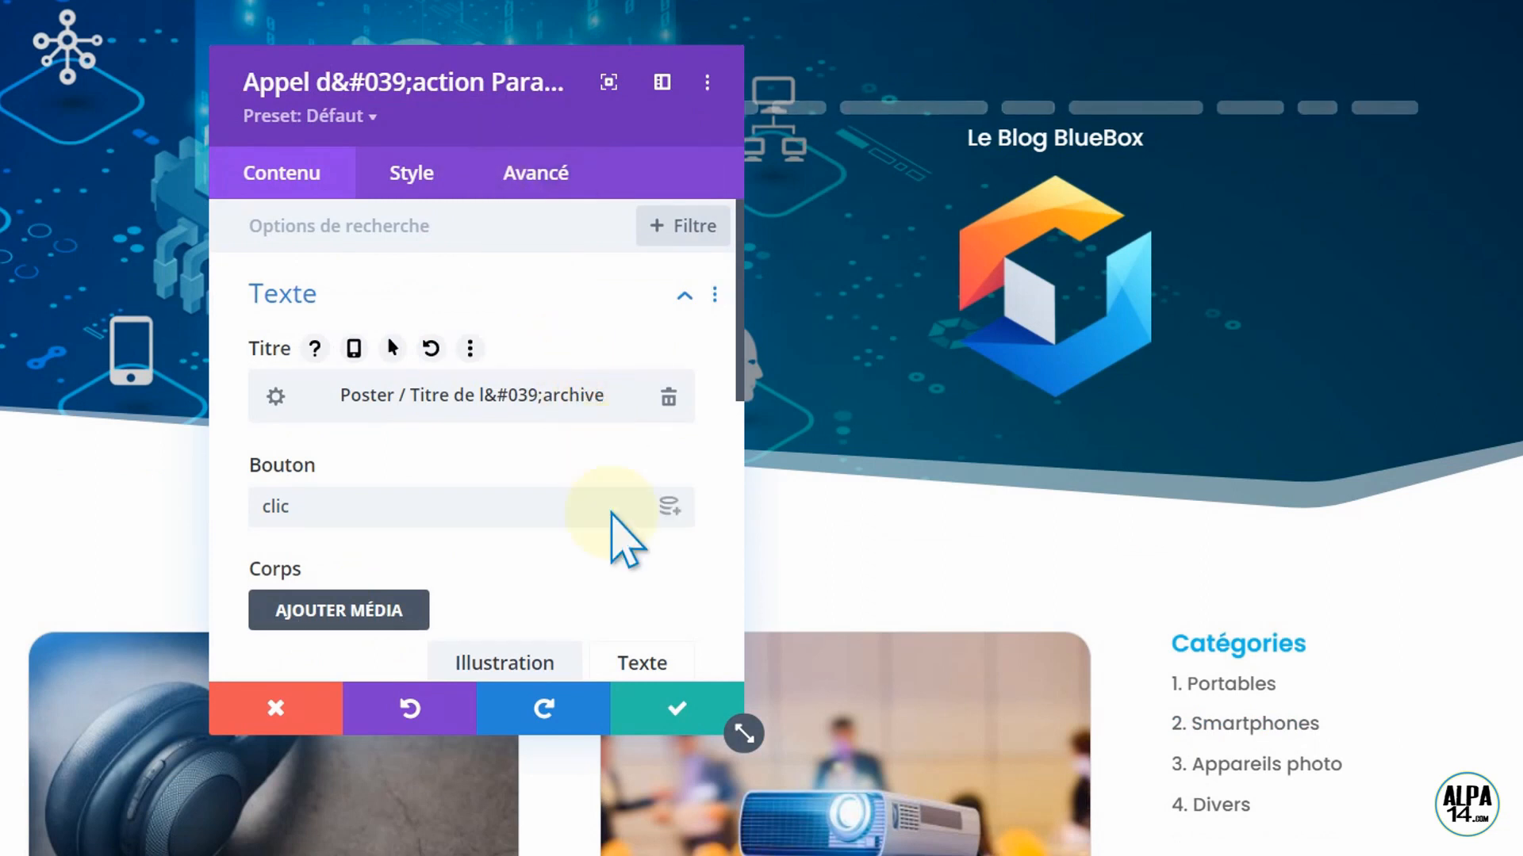
{"action": "left_click", "coordinate": [673, 710]}
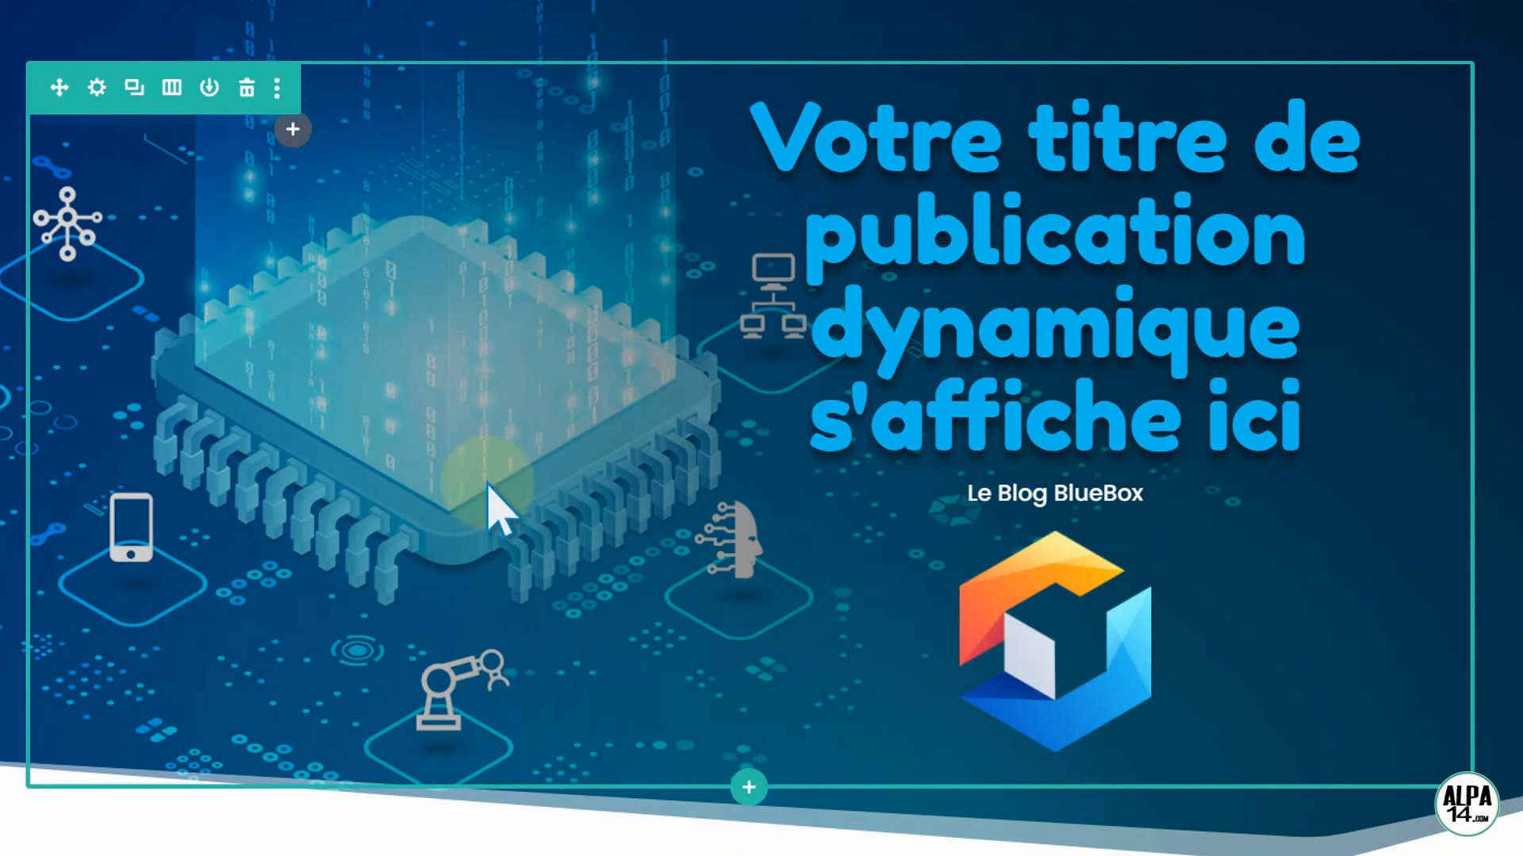
- Restrict the Blog module's included categories to Catégorie actuelle and save the module settings
{"action": "scroll", "coordinate": [761, 428], "scroll_direction": "down", "scroll_amount": 5}
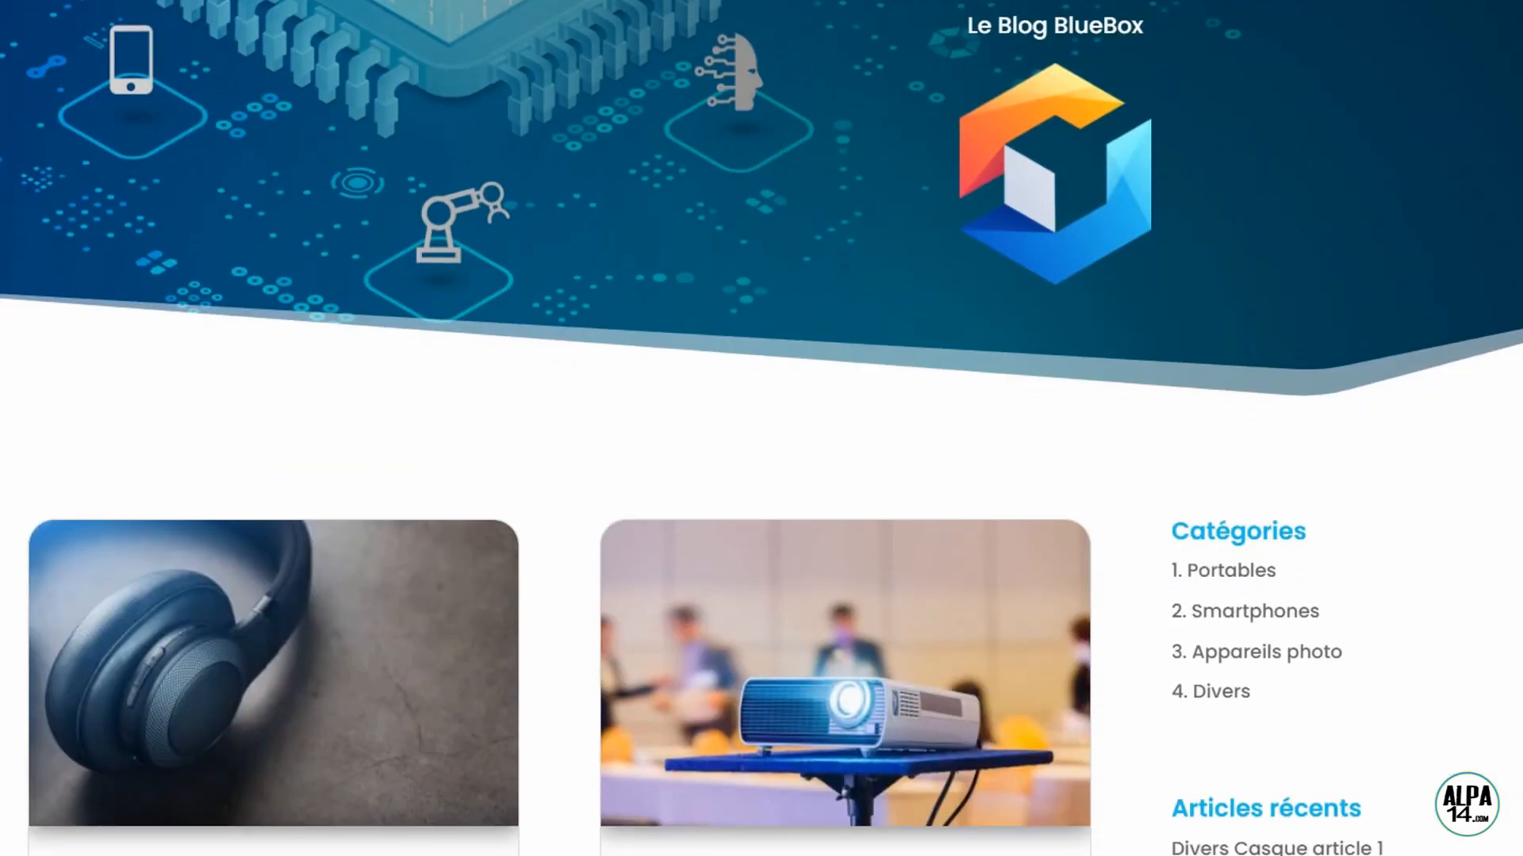
{"action": "scroll", "coordinate": [761, 428], "scroll_direction": "up", "scroll_amount": 2}
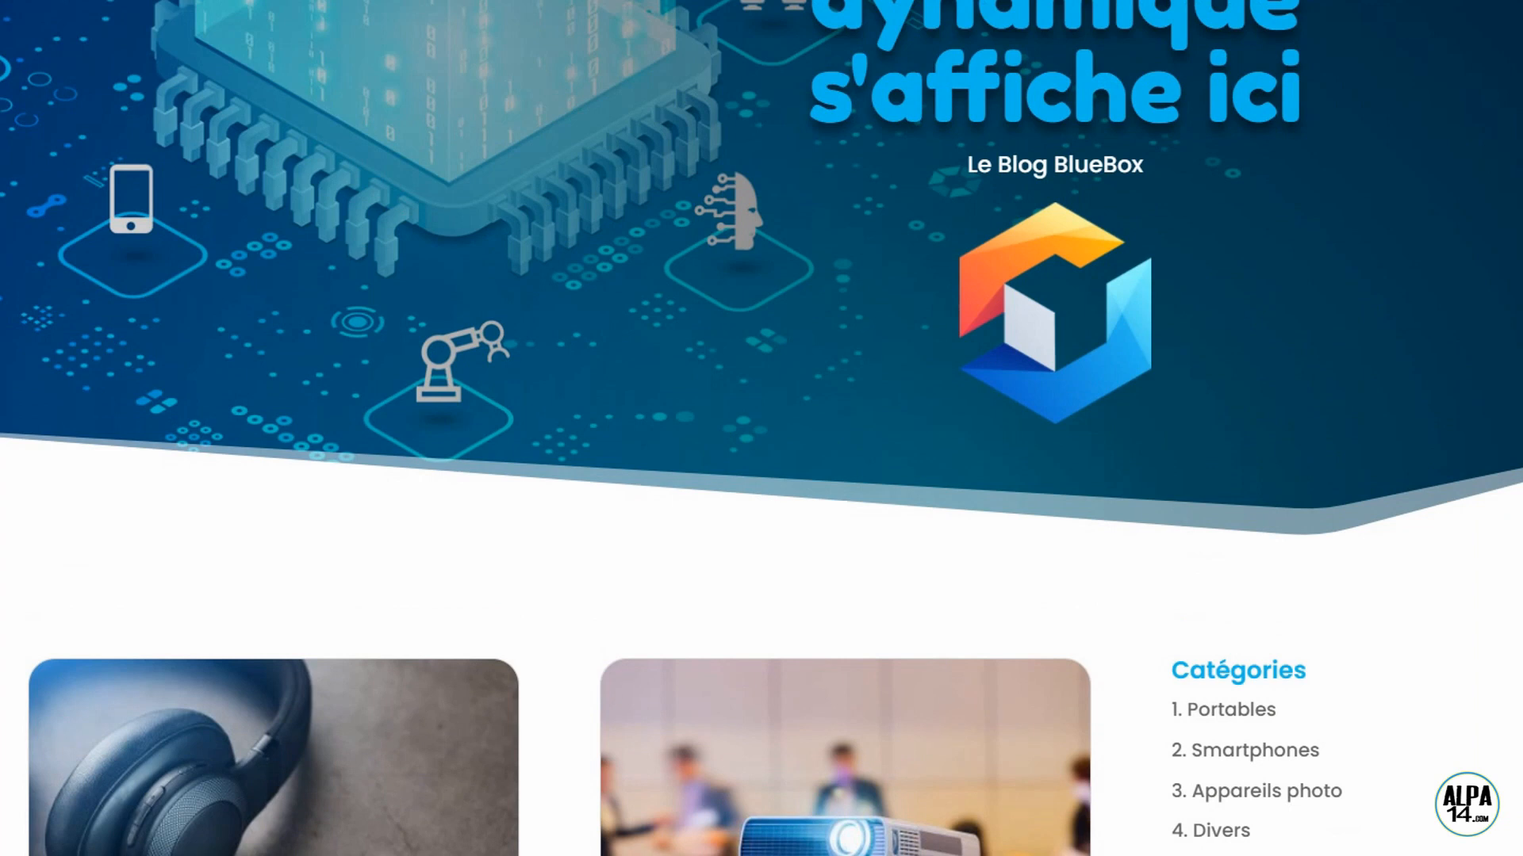
{"action": "scroll", "coordinate": [762, 429], "scroll_direction": "down", "scroll_amount": 4}
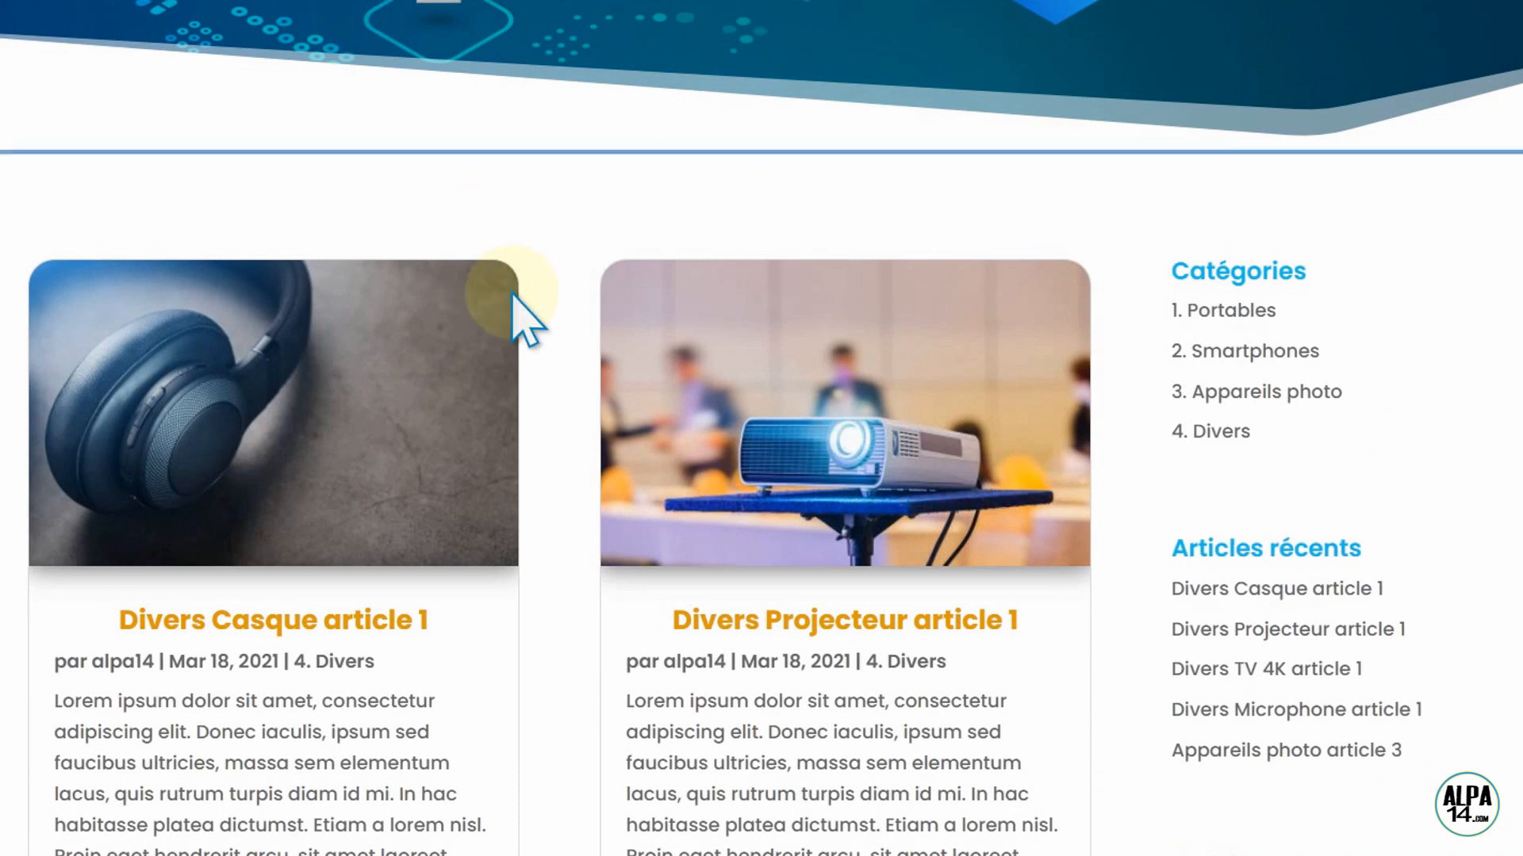
{"action": "mouse_move", "coordinate": [517, 325]}
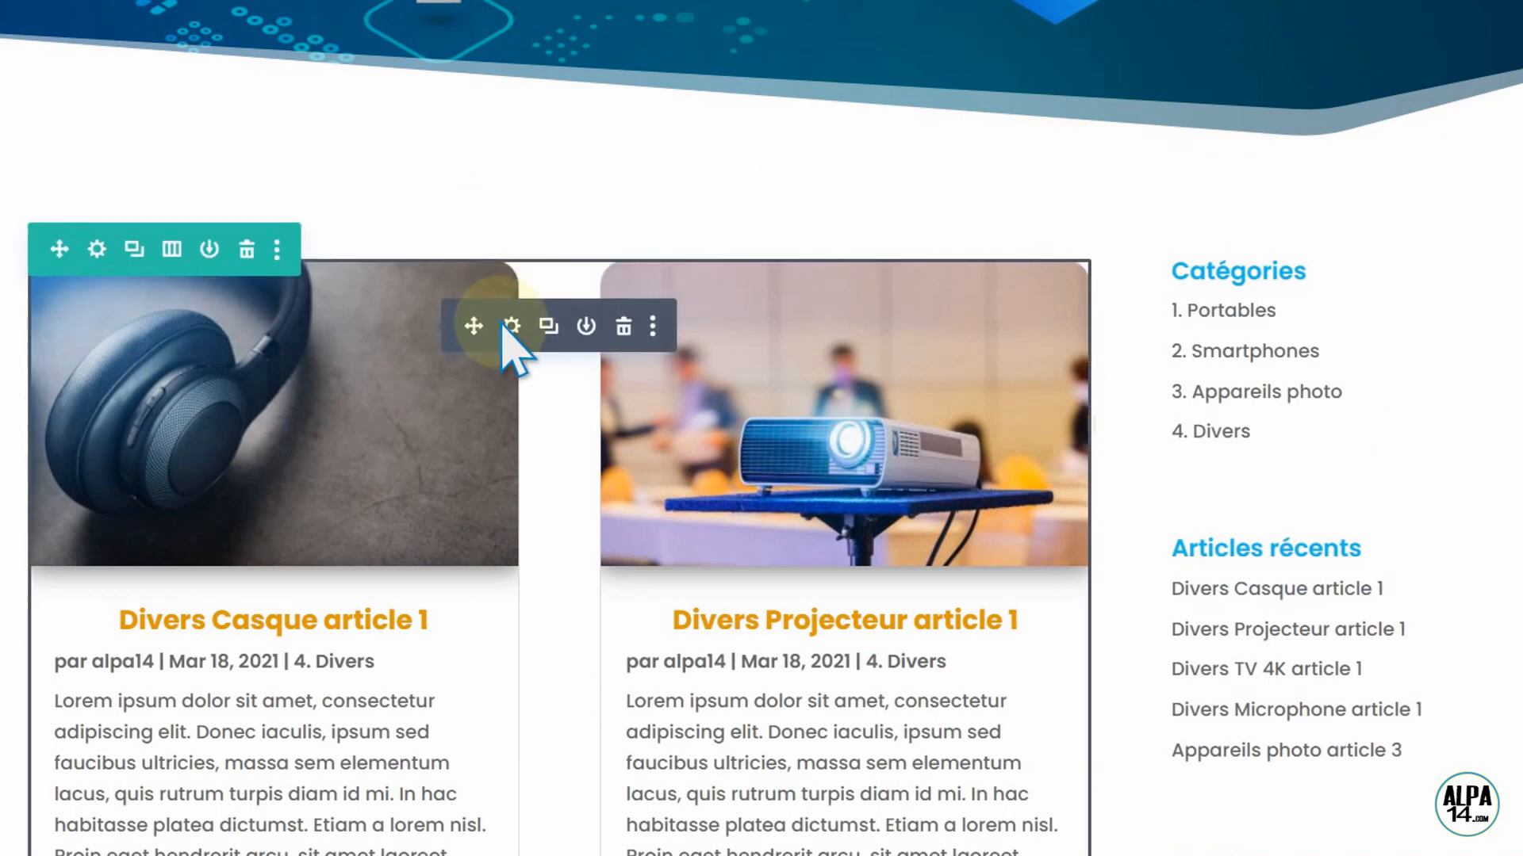
{"action": "left_click", "coordinate": [511, 327]}
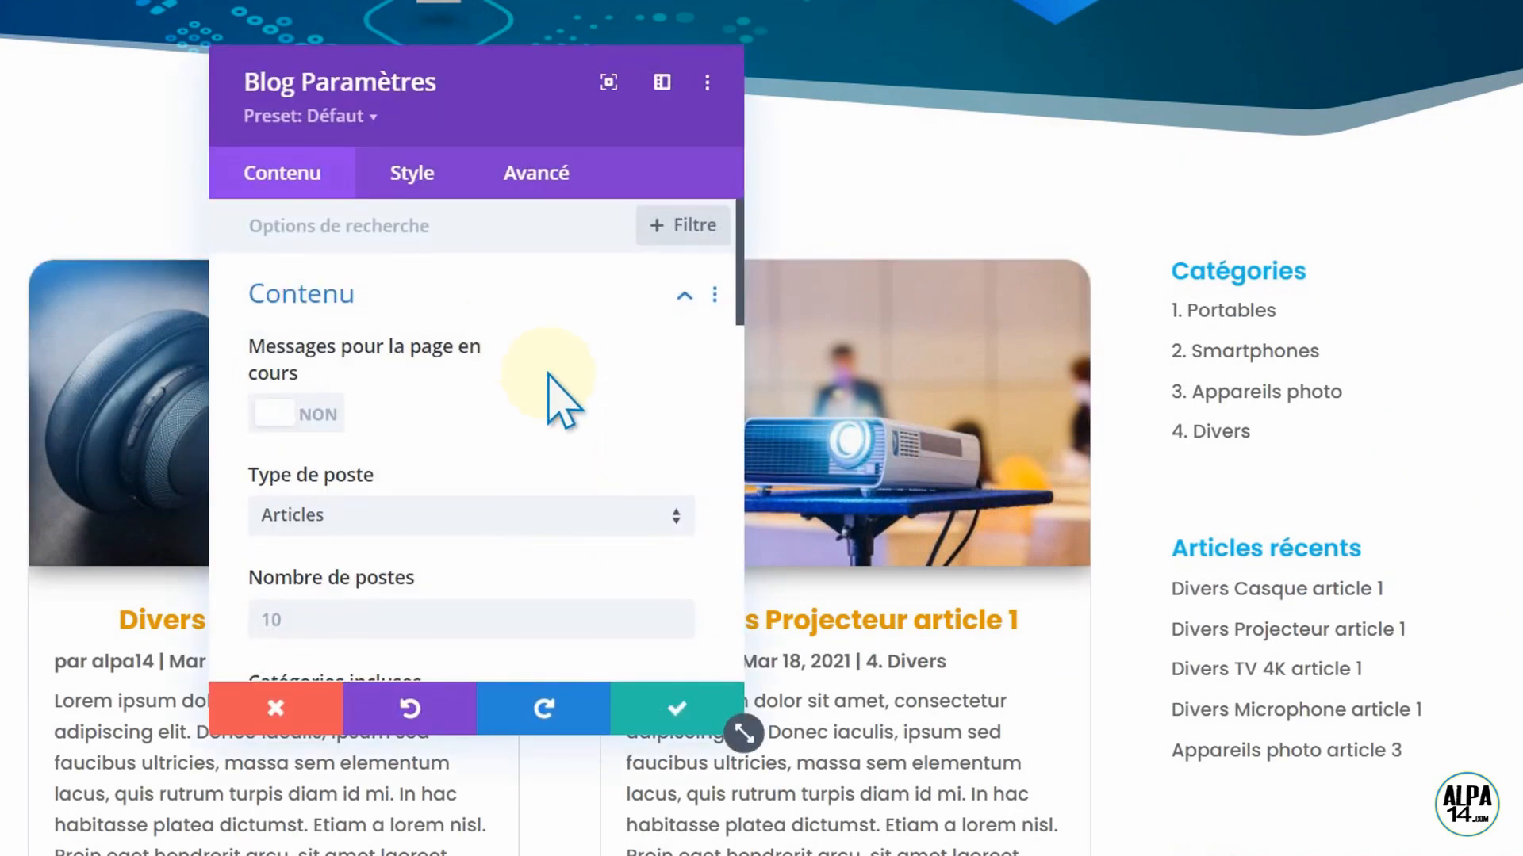
{"action": "left_click_drag", "start_coordinate": [739, 284], "coordinate": [734, 350]}
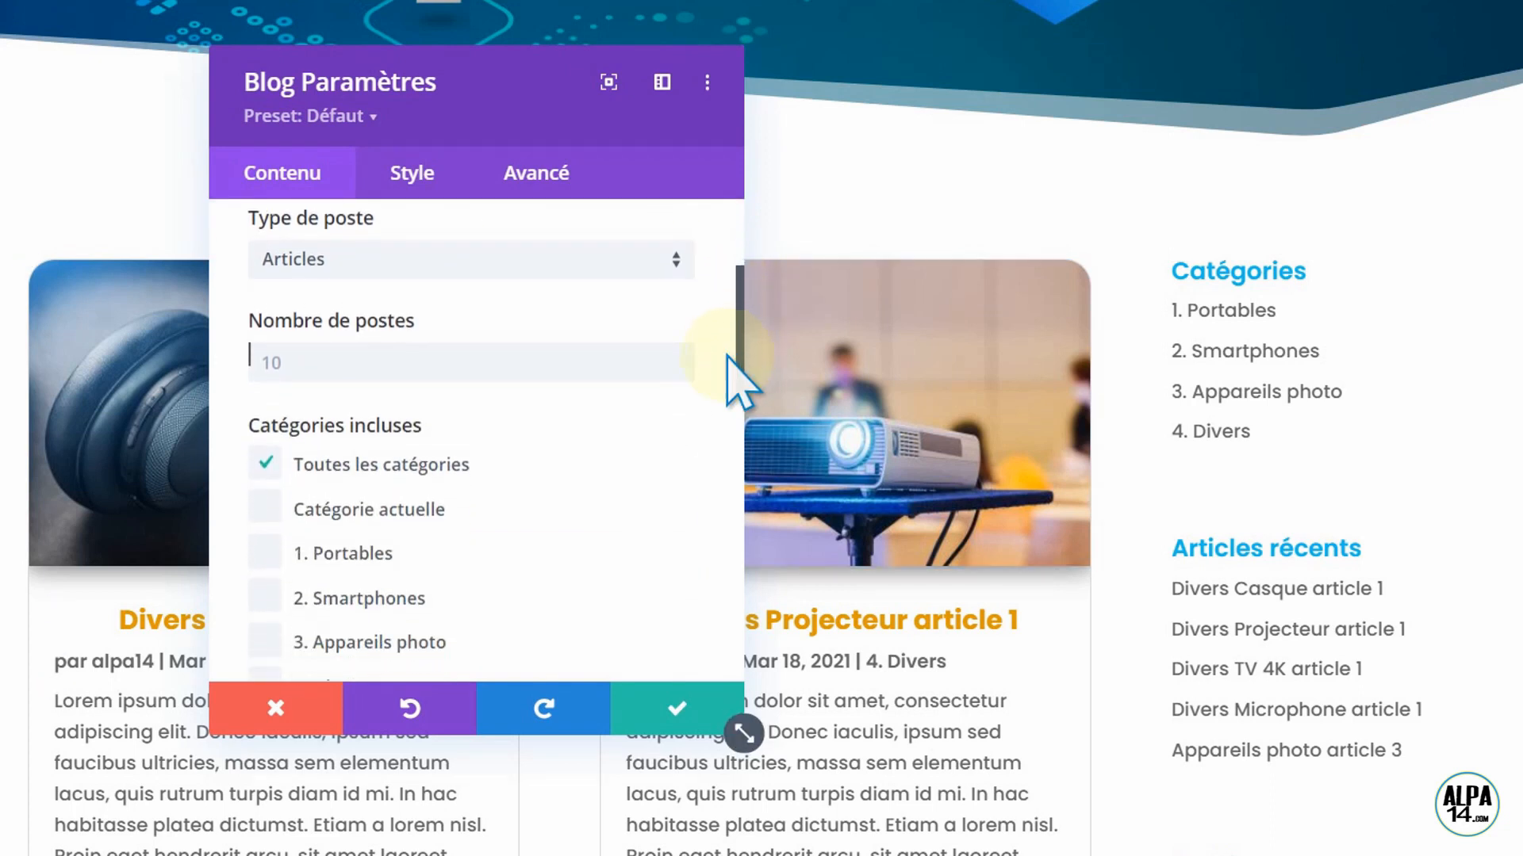
{"action": "left_click", "coordinate": [264, 509]}
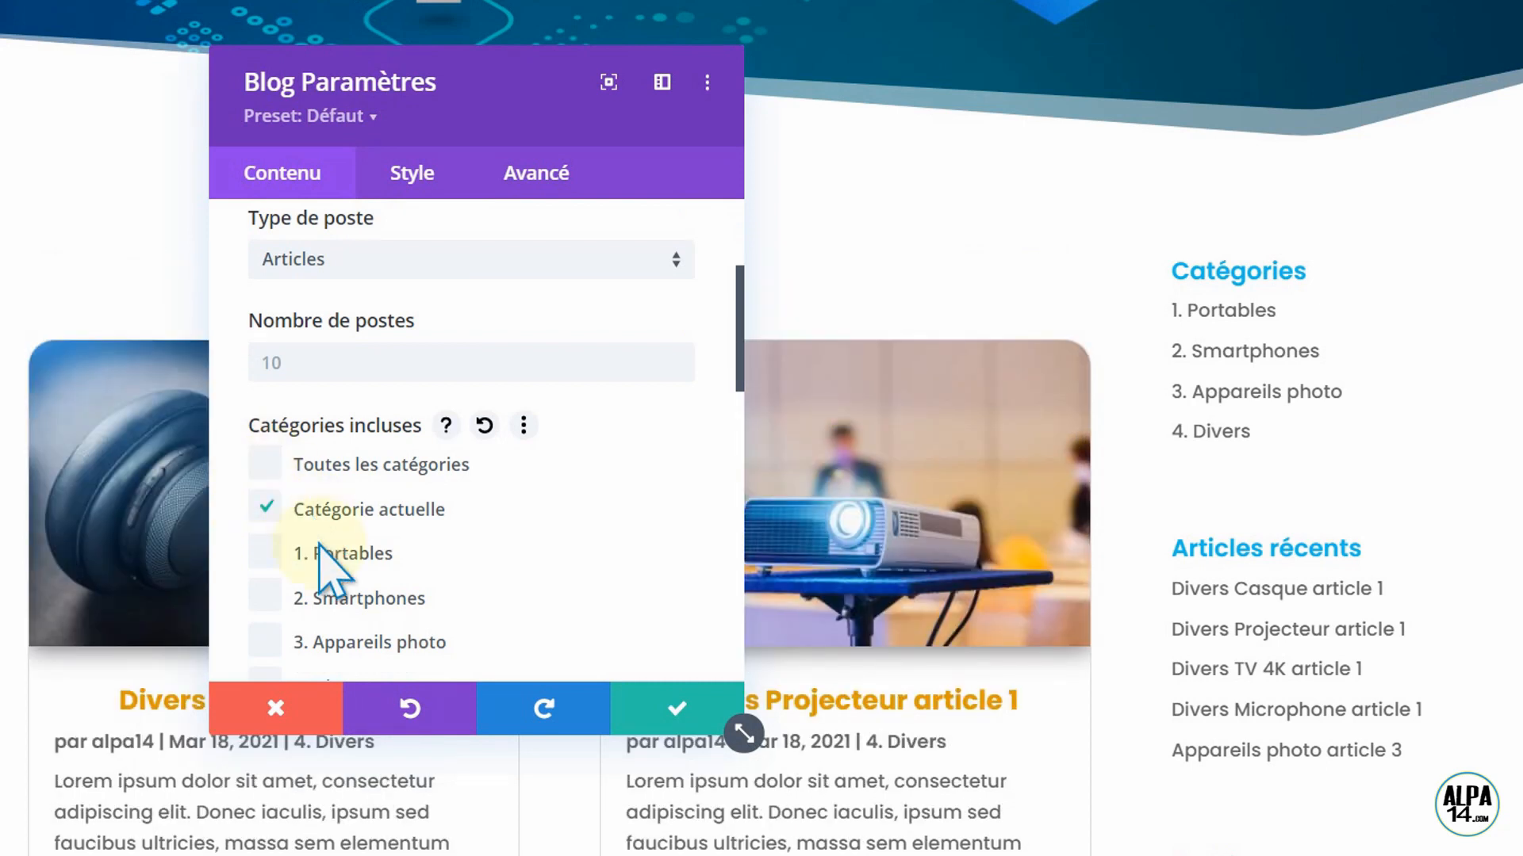
{"action": "left_click", "coordinate": [676, 711]}
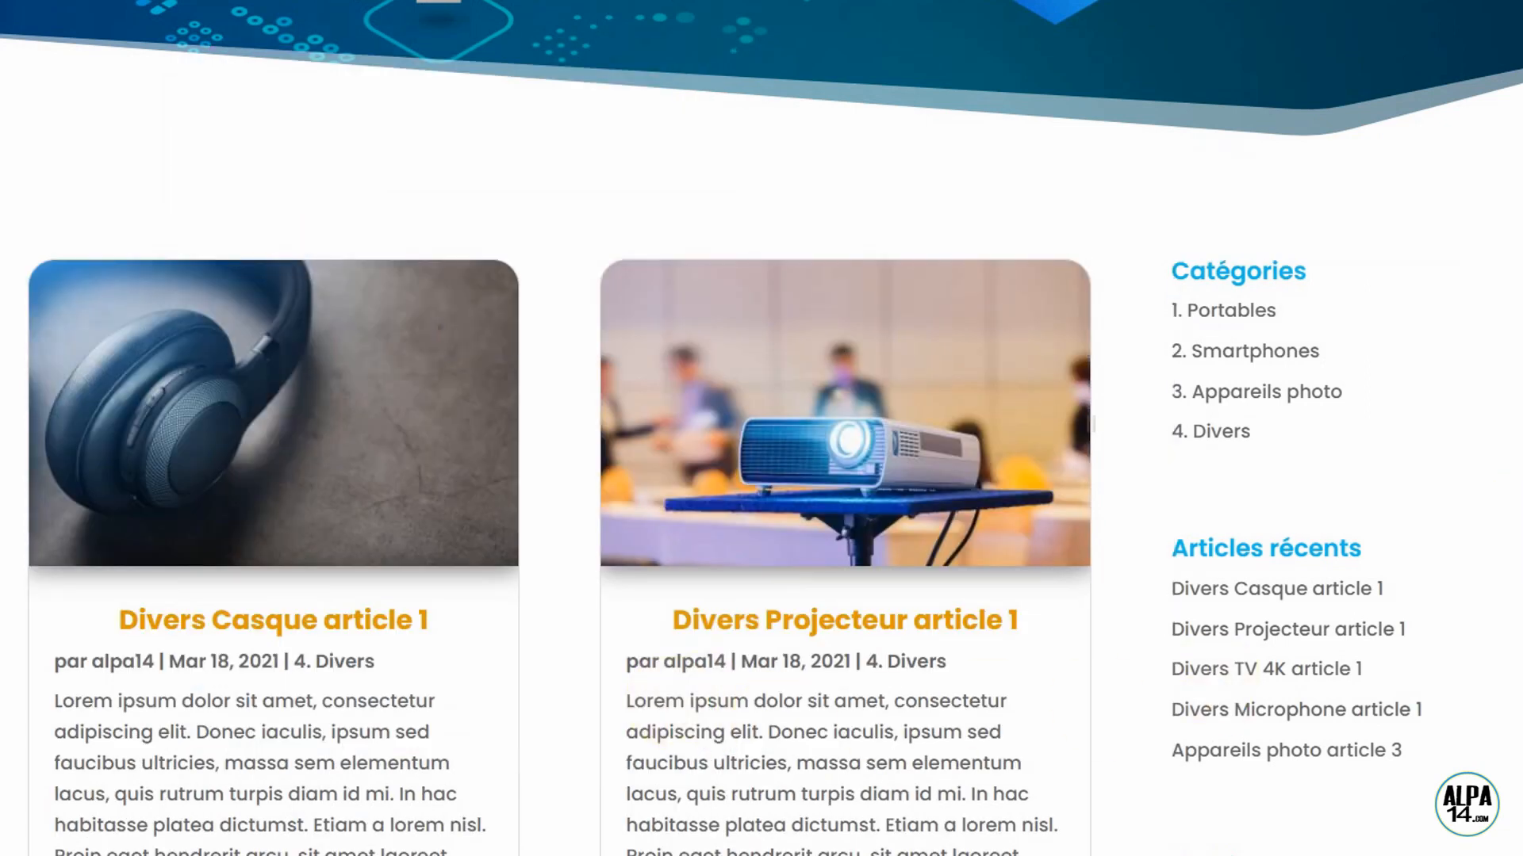
- Save the category body layout, close its editor, and save the Theme Builder changes
{"action": "left_click_drag", "start_coordinate": [1519, 238], "coordinate": [1519, 205]}
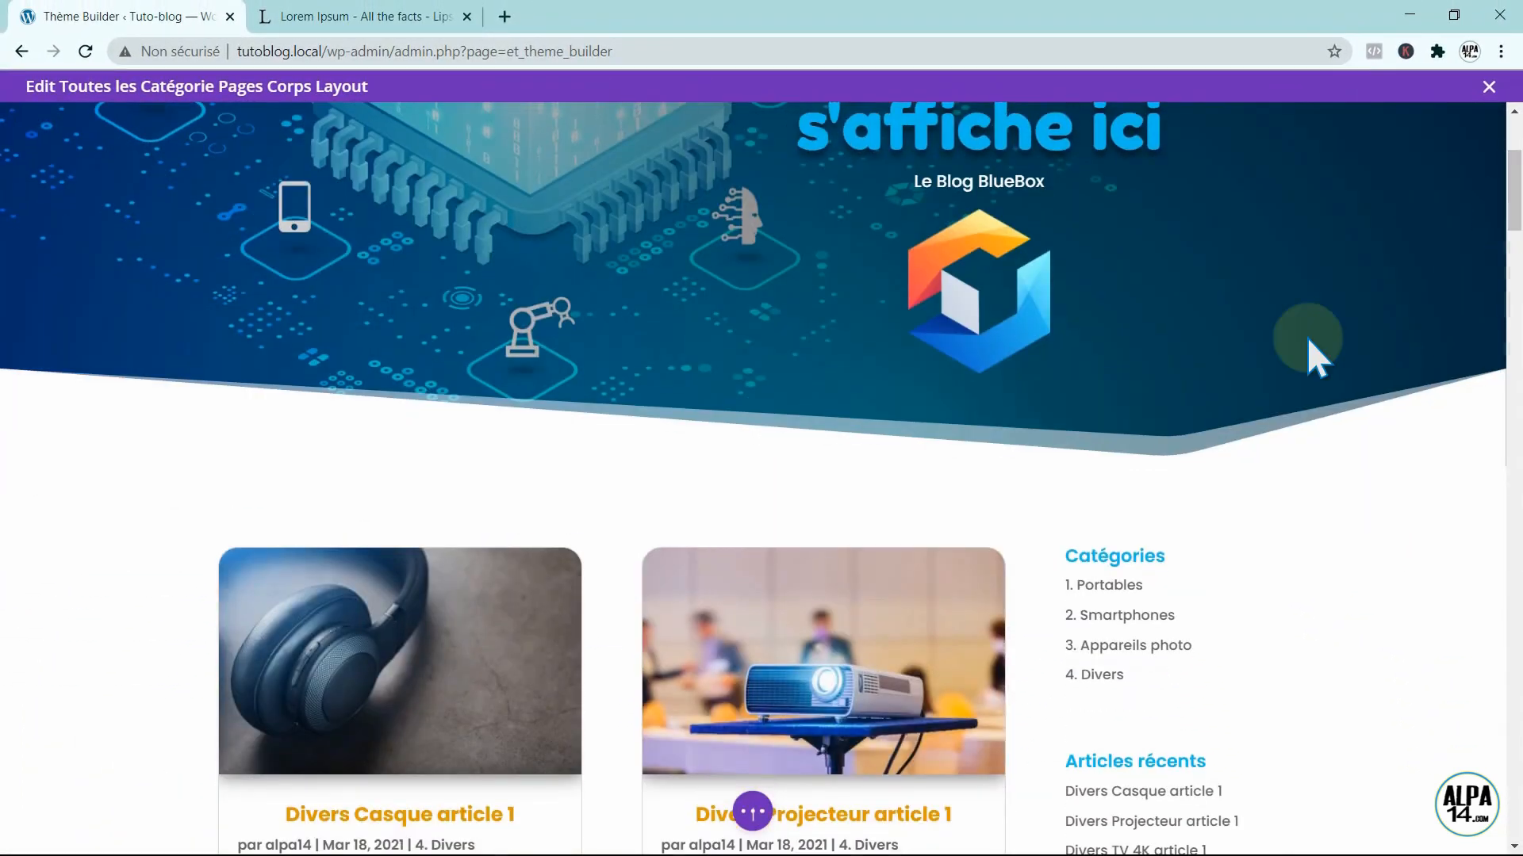
{"action": "left_click", "coordinate": [748, 812]}
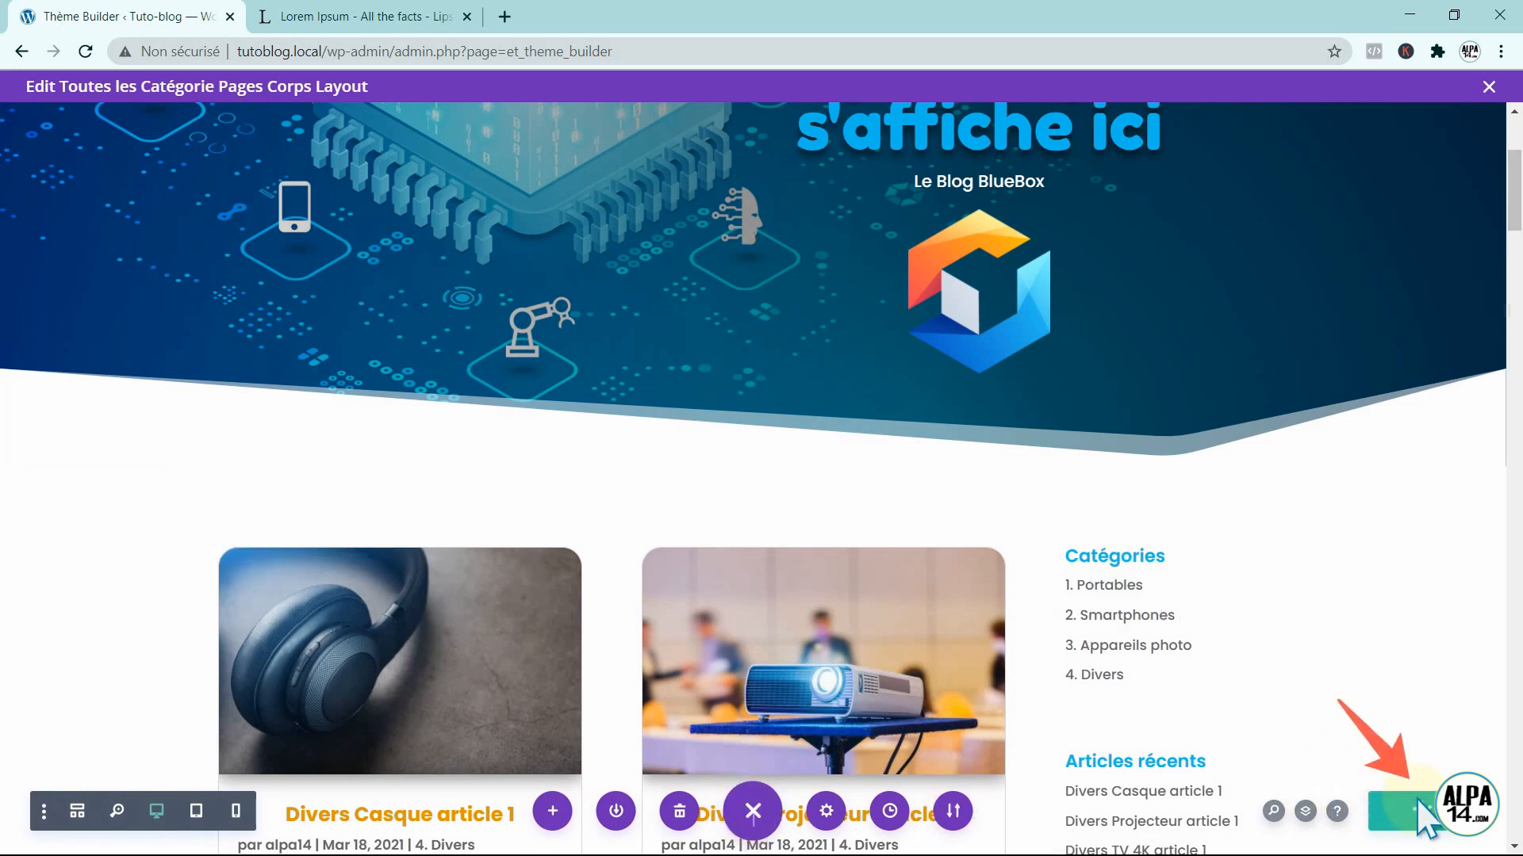
{"action": "left_click", "coordinate": [1424, 812]}
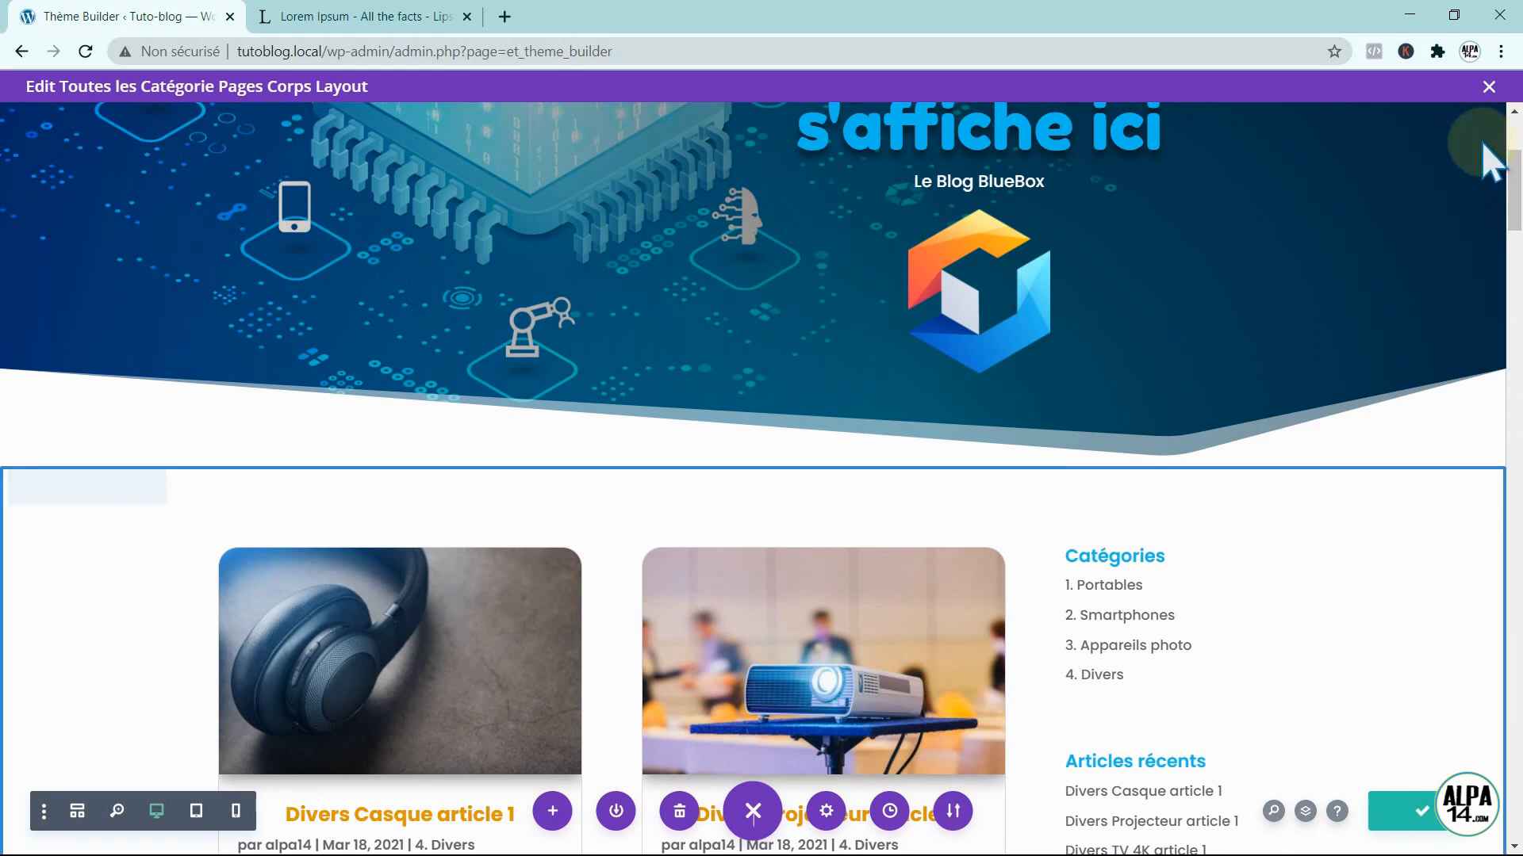
{"action": "left_click", "coordinate": [1487, 87]}
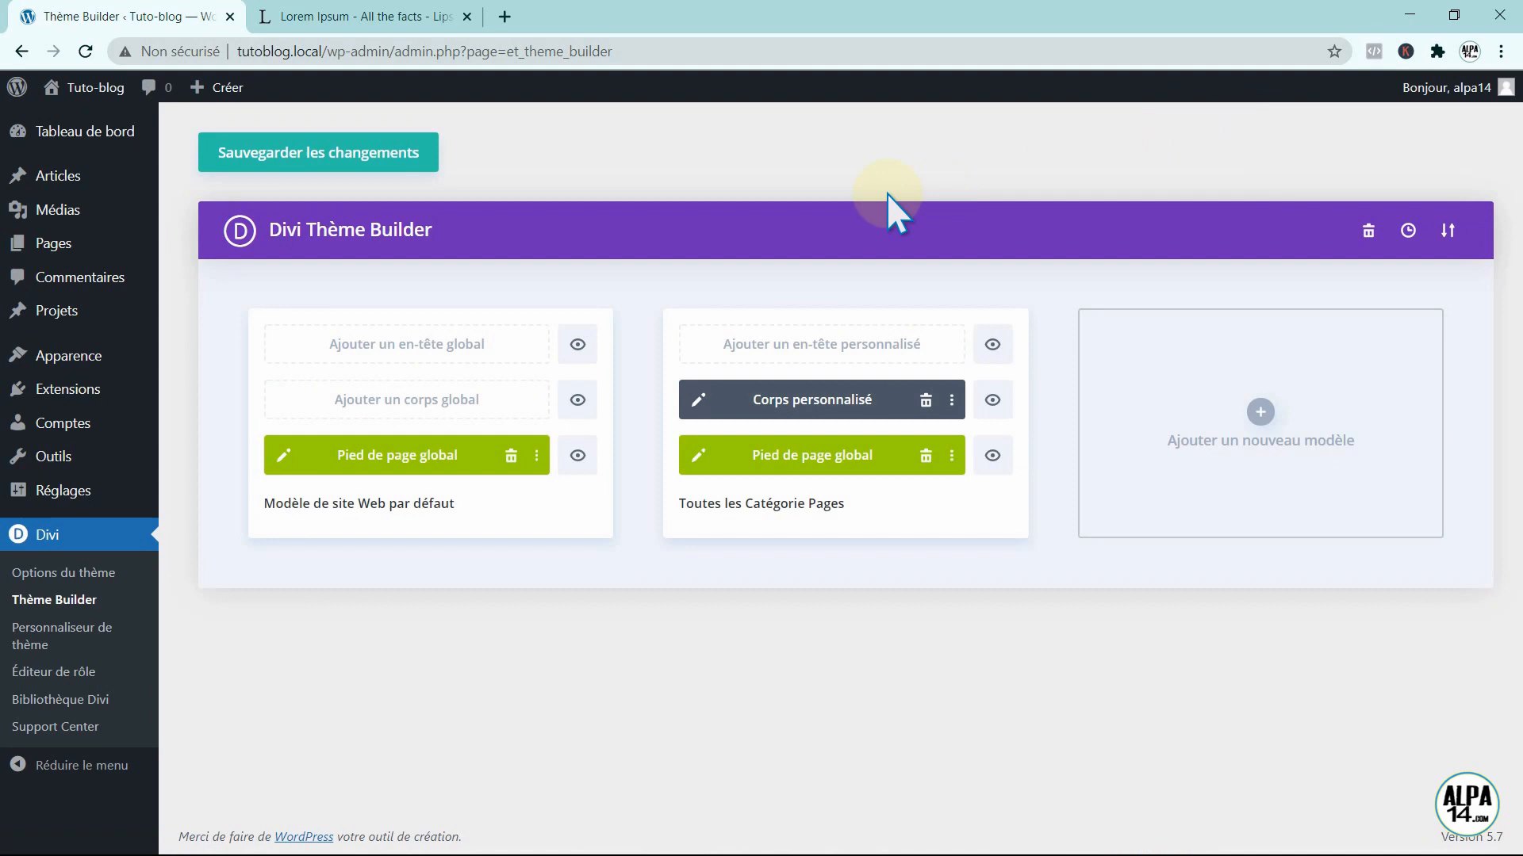
{"action": "left_click", "coordinate": [300, 157]}
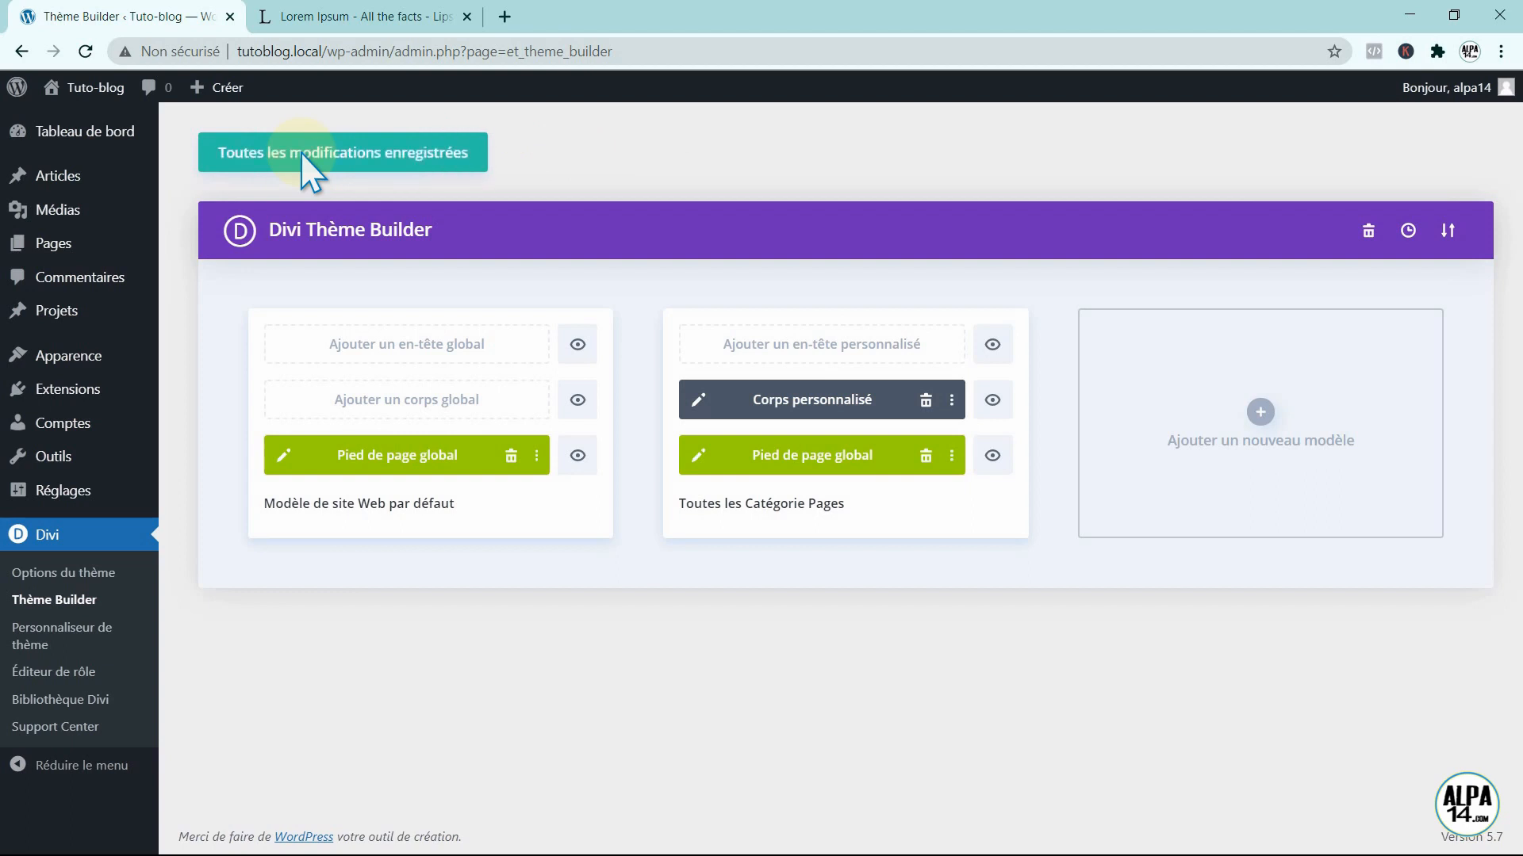
- View the published Accueil page from the pages list and go to the site's Unboxing page
{"action": "mouse_move", "coordinate": [123, 252]}
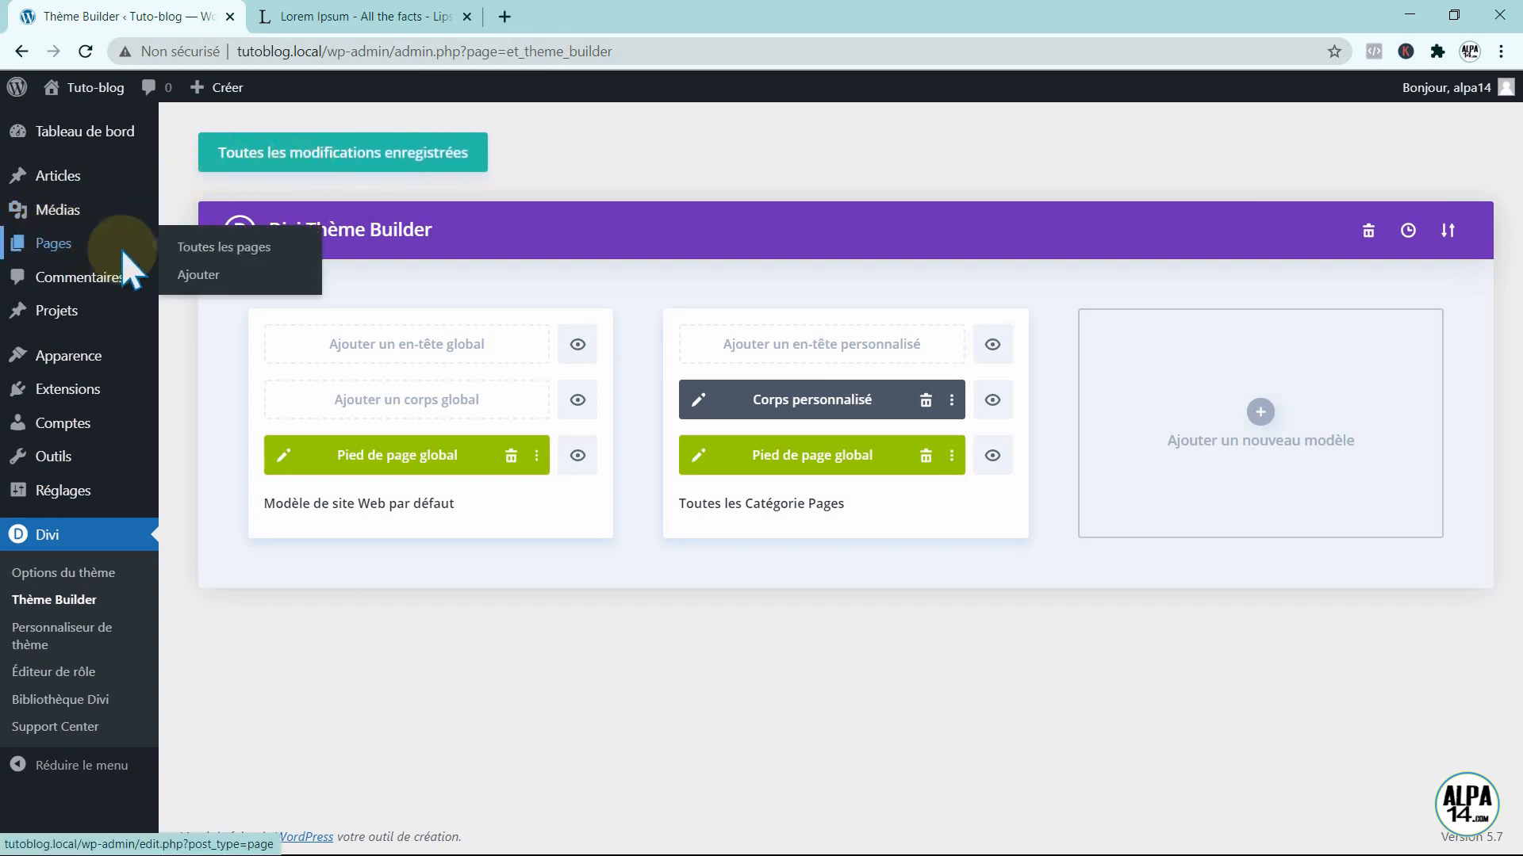
{"action": "left_click", "coordinate": [212, 247]}
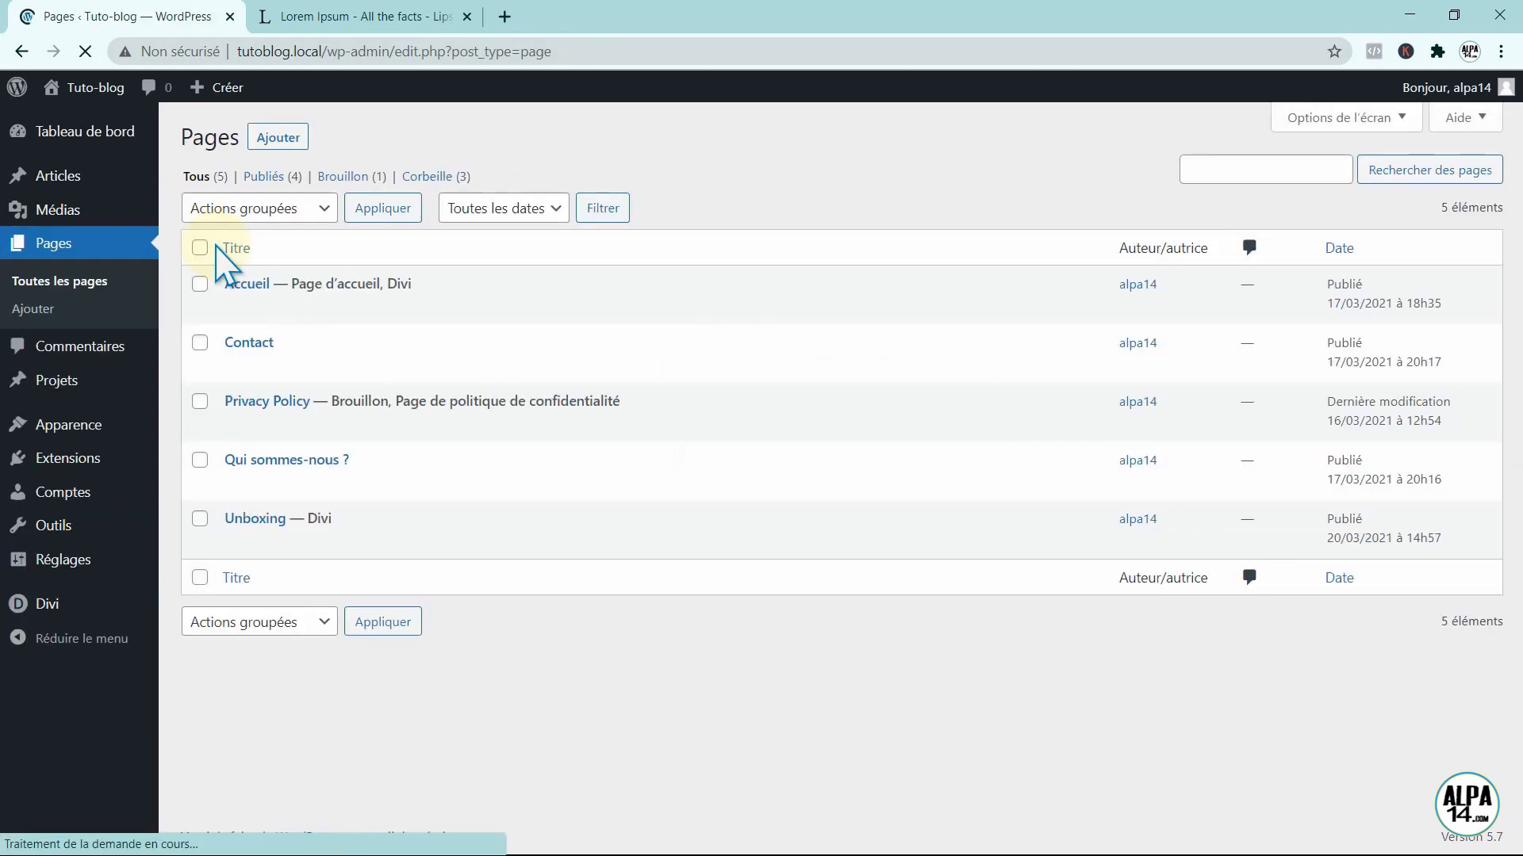
{"action": "mouse_move", "coordinate": [231, 299]}
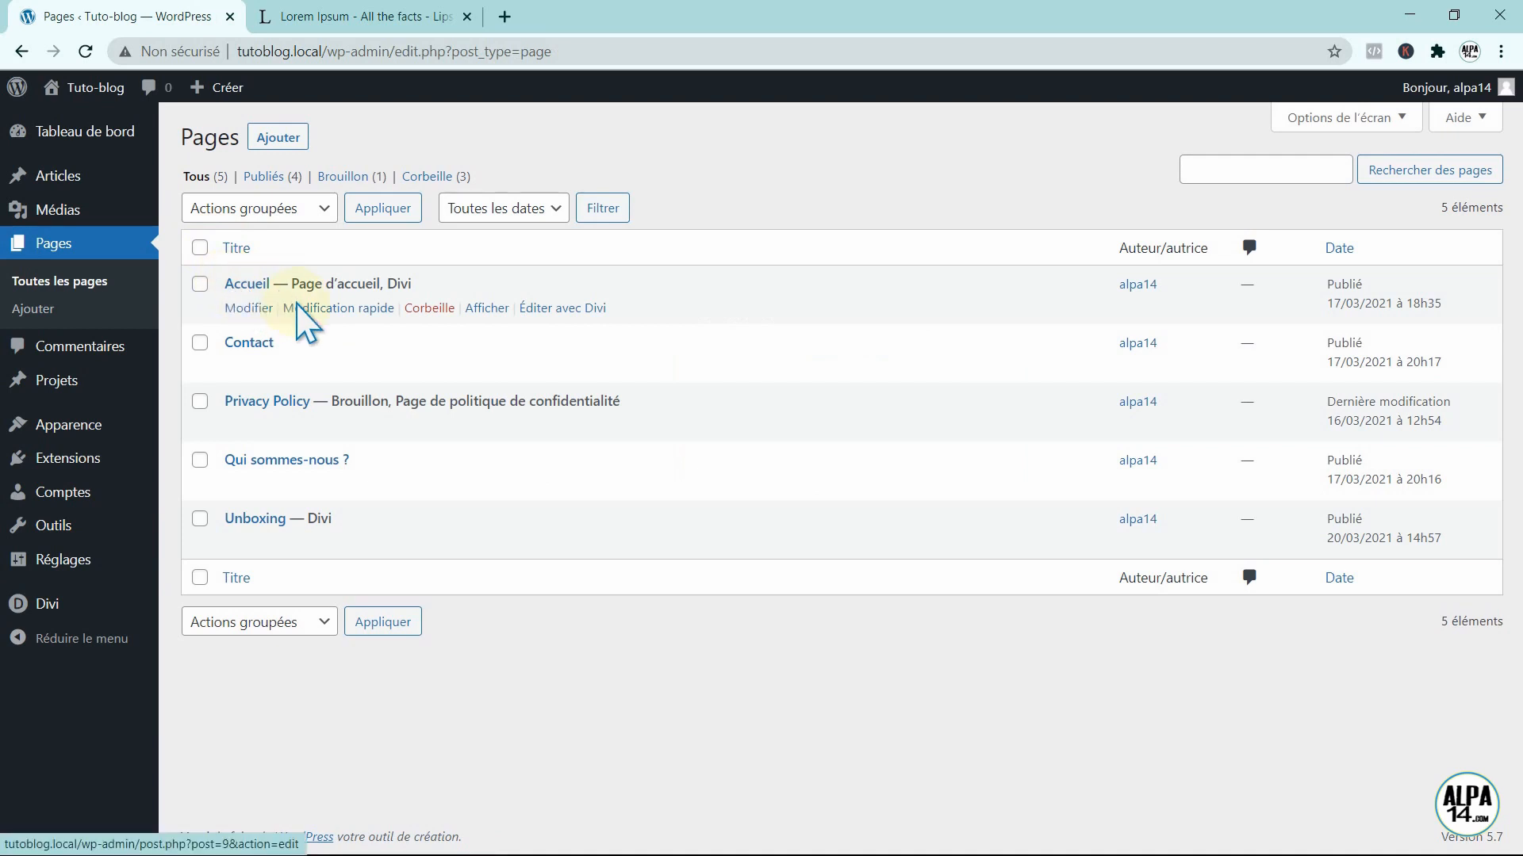
{"action": "left_click", "coordinate": [484, 306]}
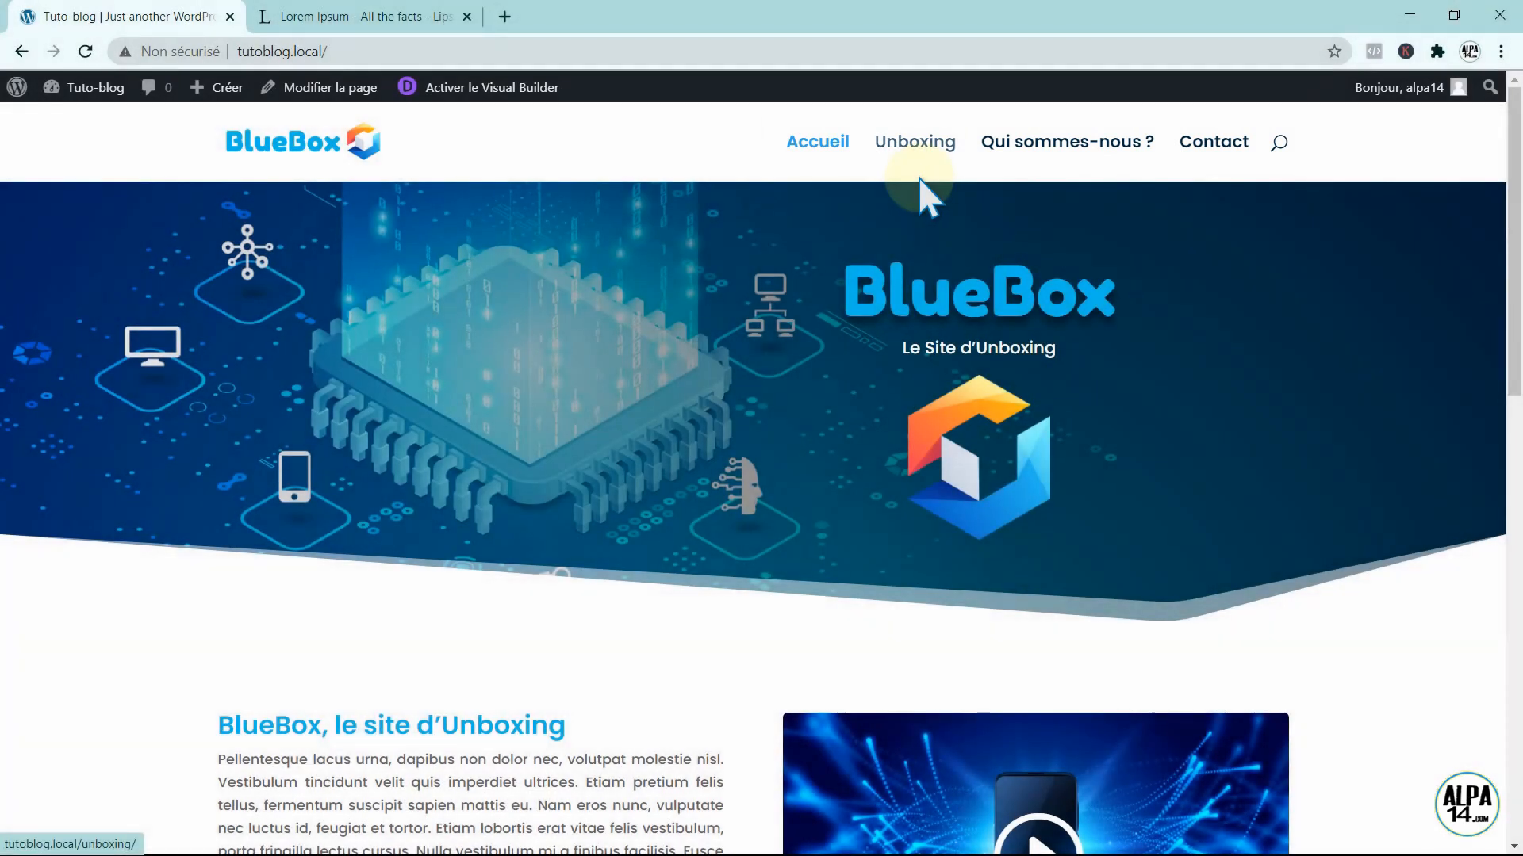
{"action": "left_click", "coordinate": [907, 139]}
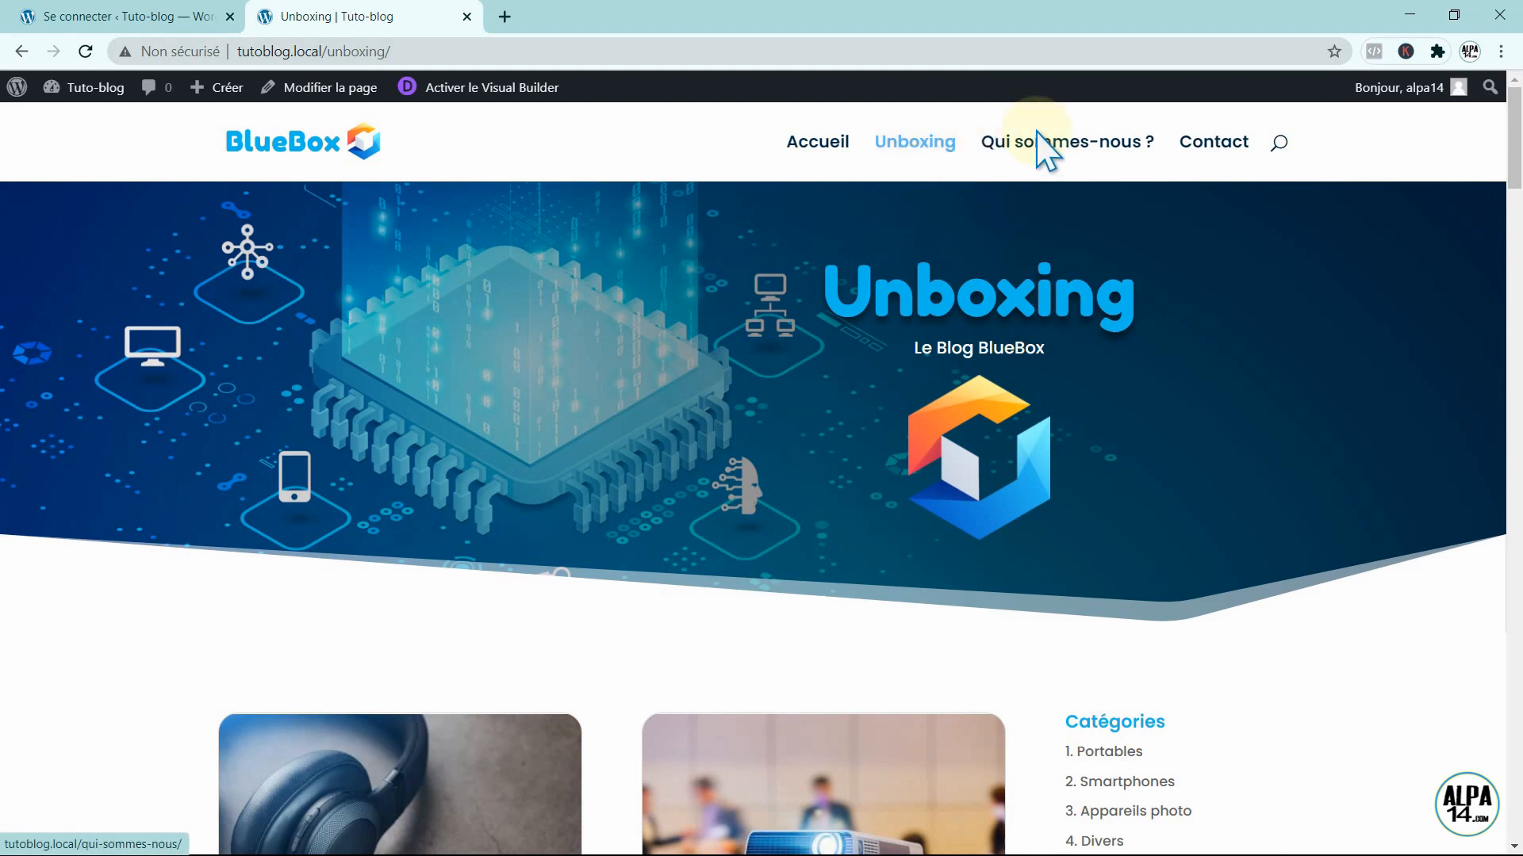
- Visit the 1. Portables and 2. Smartphones category pages and examine their header titles and listed articles
{"action": "mouse_move", "coordinate": [1516, 159]}
{"action": "left_mouse_down"}
{"action": "mouse_move", "coordinate": [1512, 329]}
{"action": "mouse_move", "coordinate": [1510, 135]}
{"action": "left_mouse_up"}
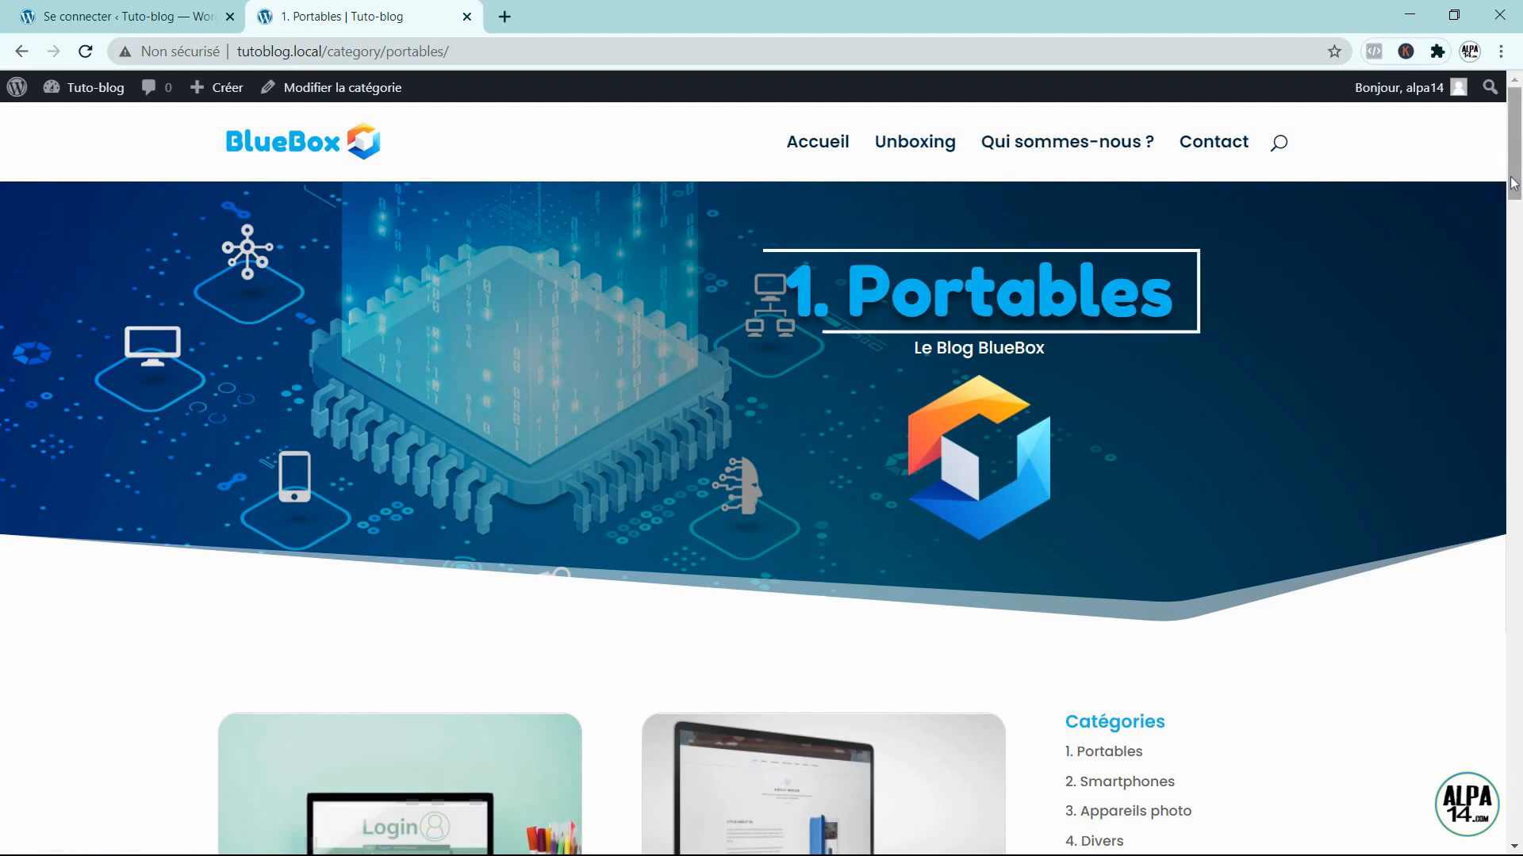
{"action": "mouse_move", "coordinate": [1513, 183]}
{"action": "left_mouse_down"}
{"action": "mouse_move", "coordinate": [1512, 316]}
{"action": "mouse_move", "coordinate": [1516, 184]}
{"action": "left_mouse_up"}
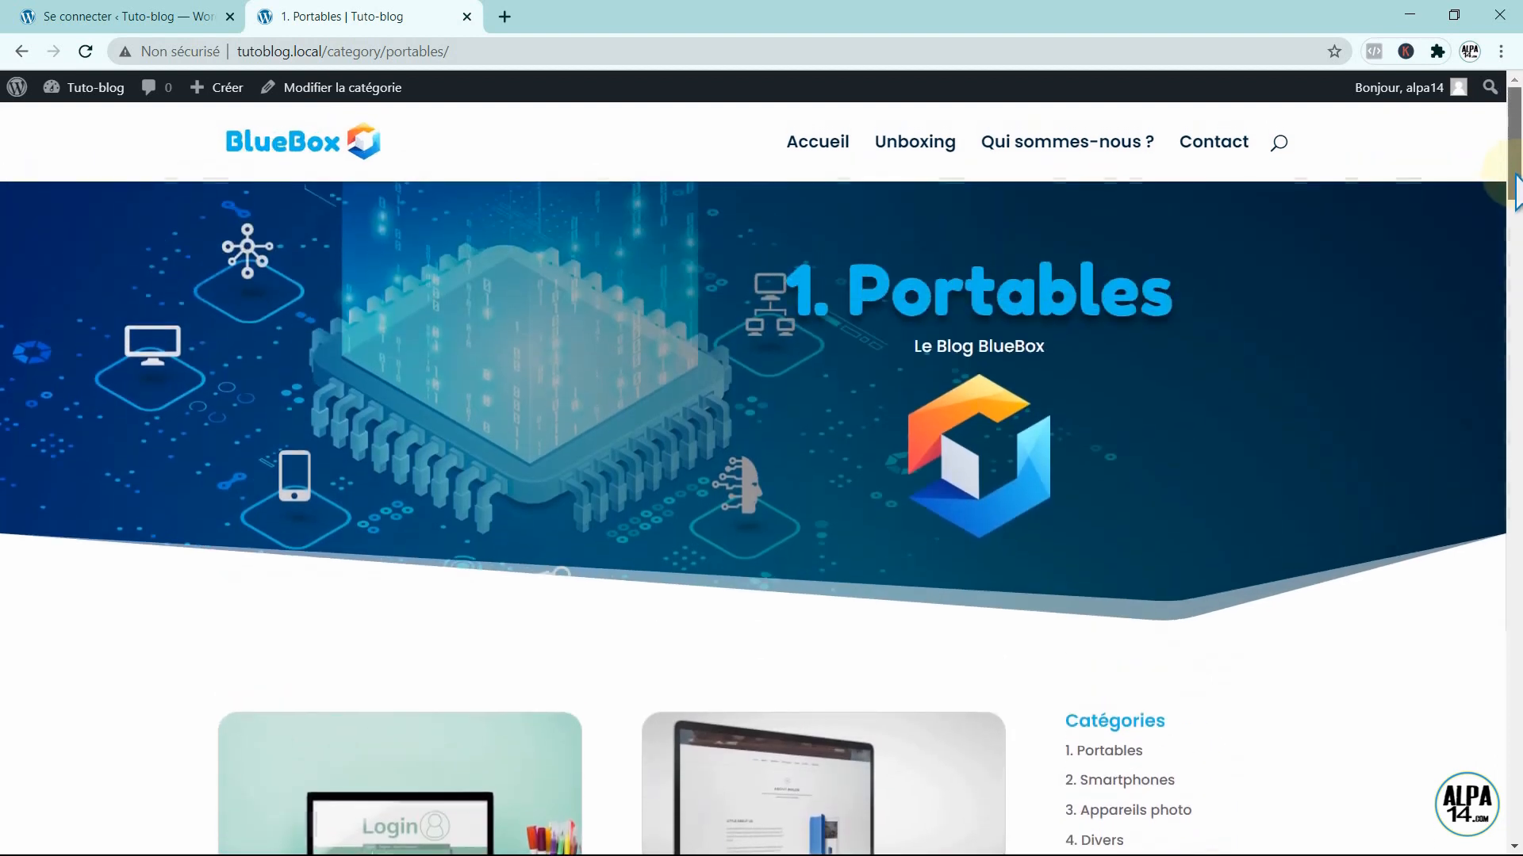
{"action": "left_click", "coordinate": [1125, 777]}
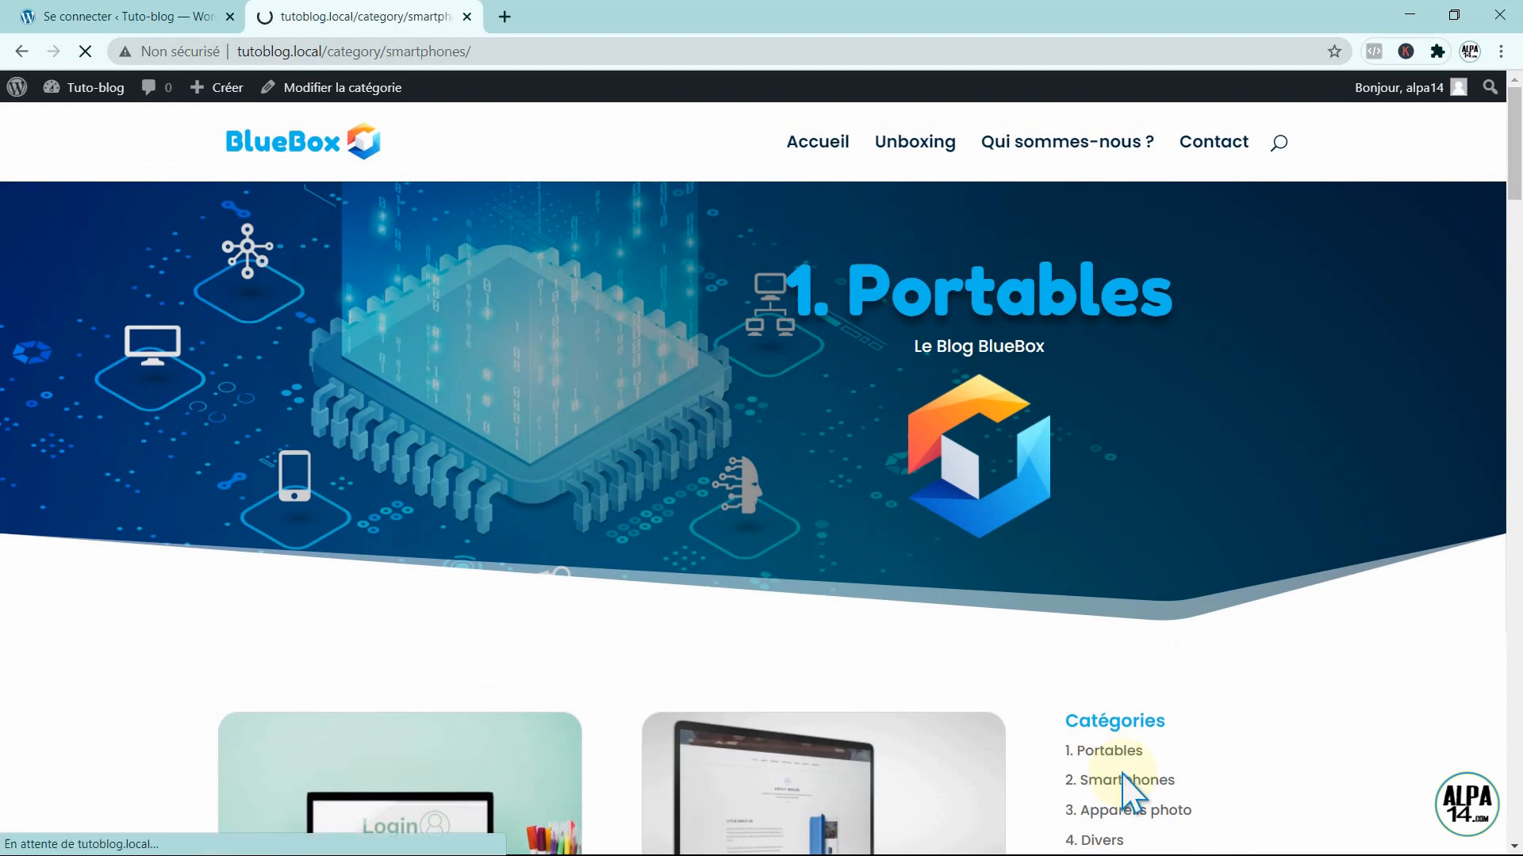
{"action": "mouse_move", "coordinate": [1516, 170]}
{"action": "left_mouse_down"}
{"action": "mouse_move", "coordinate": [1516, 319]}
{"action": "mouse_move", "coordinate": [1516, 158]}
{"action": "left_mouse_up"}
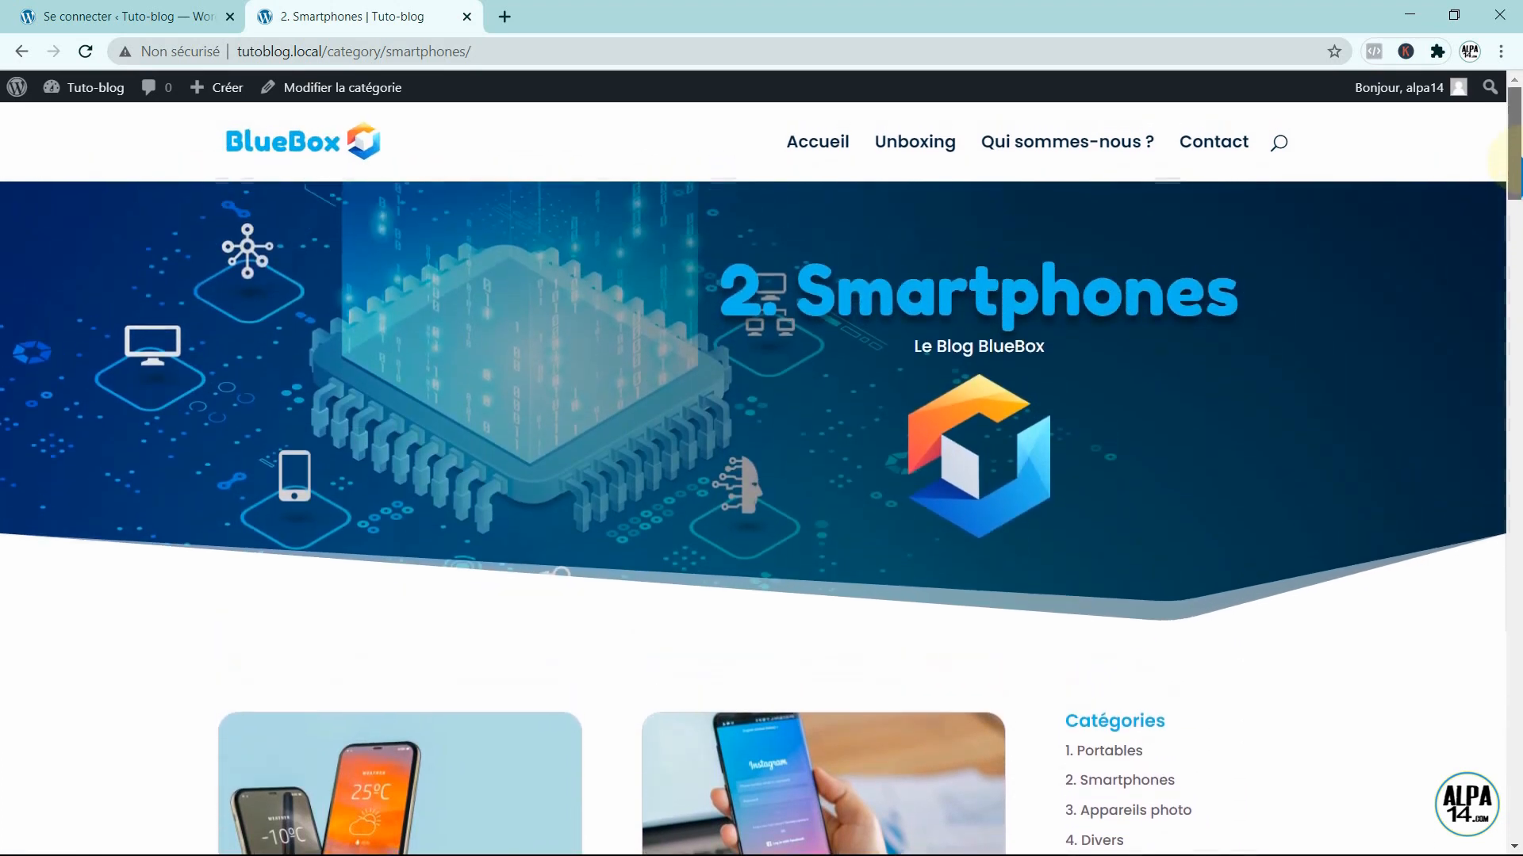